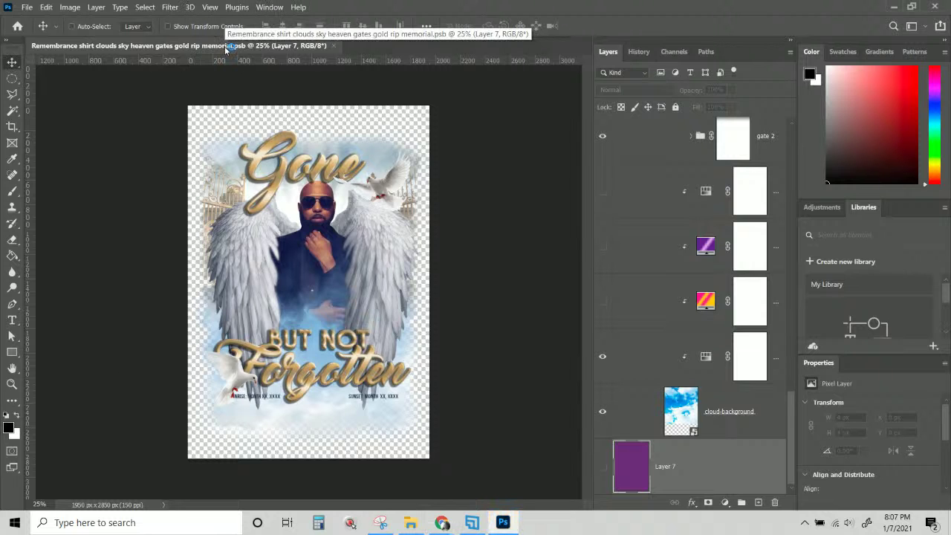
Zoom the memorial design view from 25% to 33.33%.
{"action": "key", "text": "ctrl+plus"}
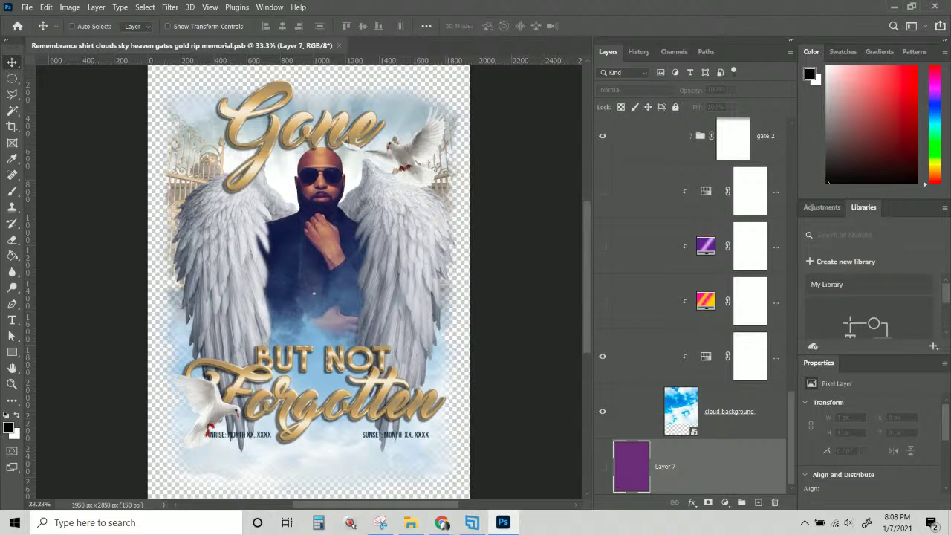
{"action": "key", "text": "alt+Tab"}
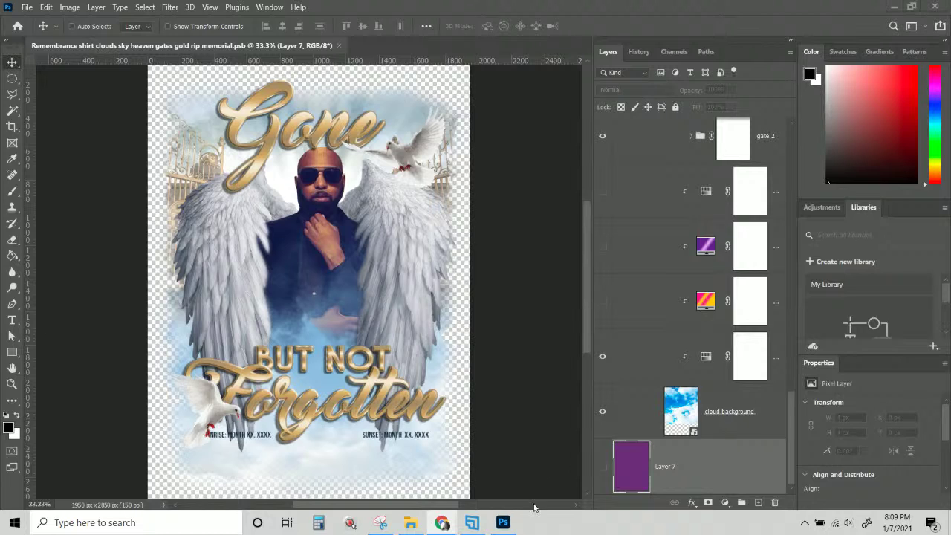
{"action": "mouse_move", "coordinate": [438, 525]}
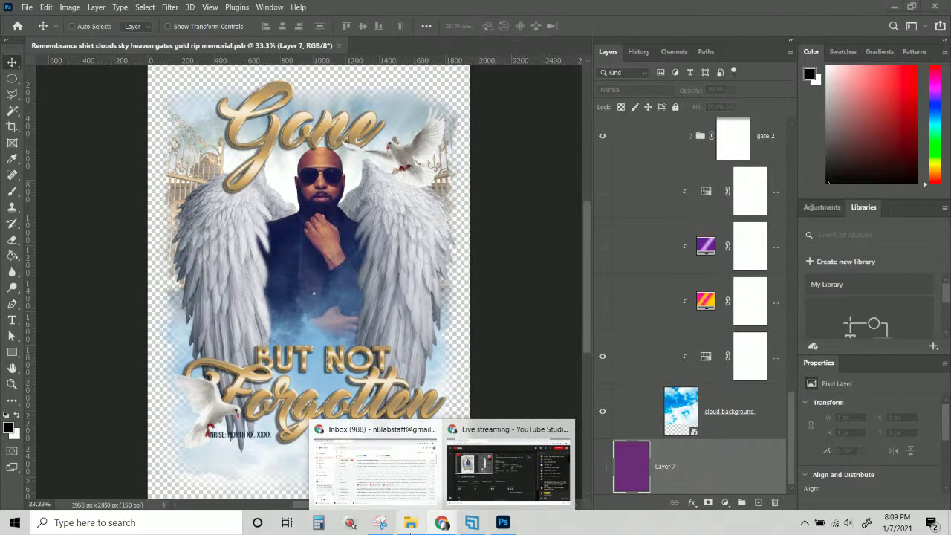
{"action": "mouse_move", "coordinate": [471, 522]}
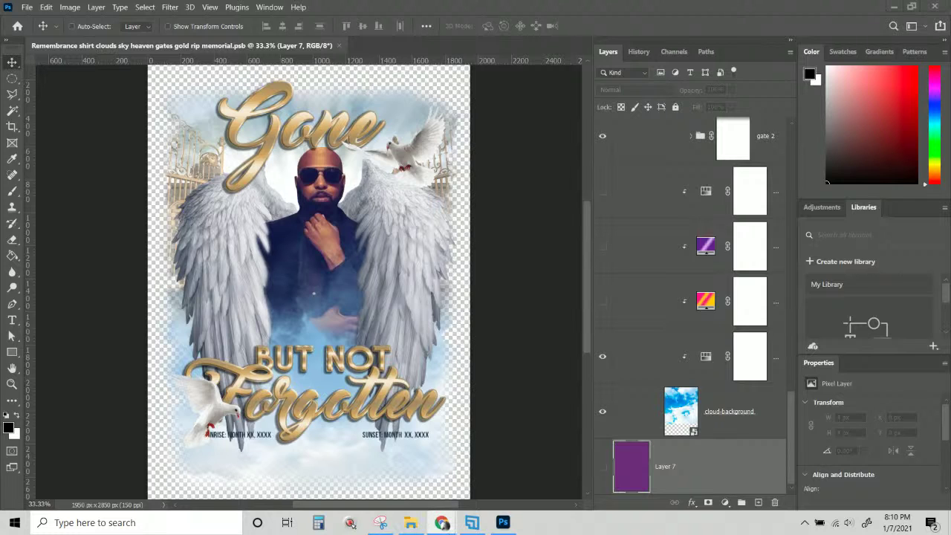
Log in to remove.bg in Chrome, reach the 171-credit dashboard, then return to Photoshop.
{"action": "left_click", "coordinate": [442, 522]}
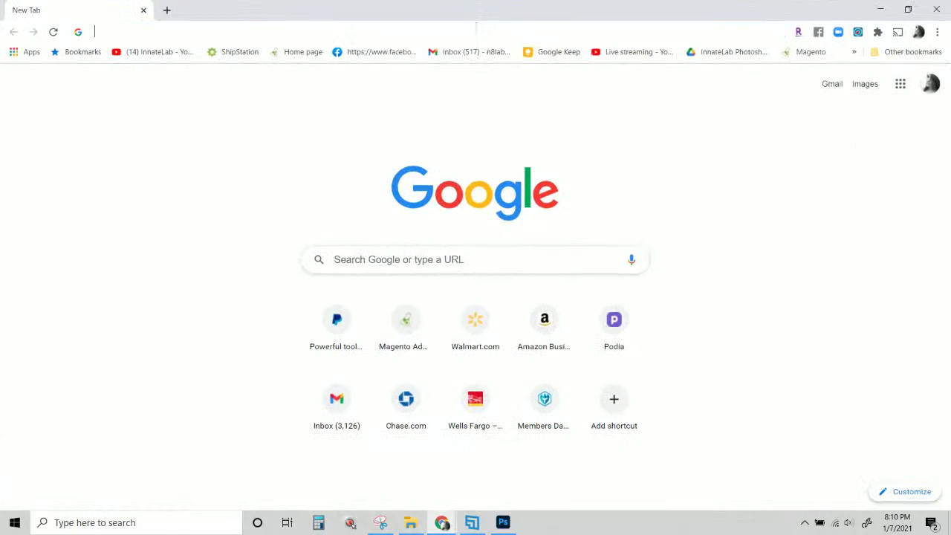
{"action": "left_click", "coordinate": [476, 26]}
{"action": "type", "text": "re"}
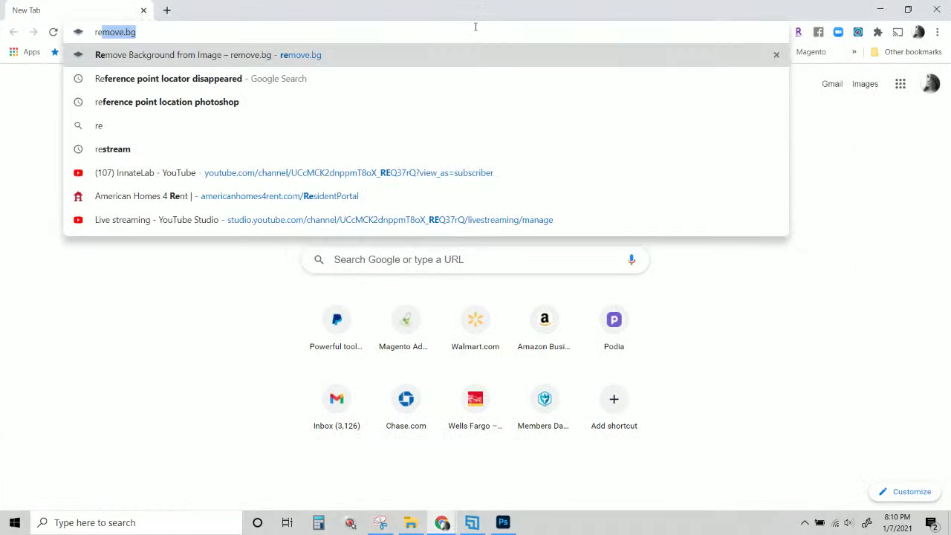
{"action": "type", "text": "mo"}
{"action": "key", "text": "Return"}
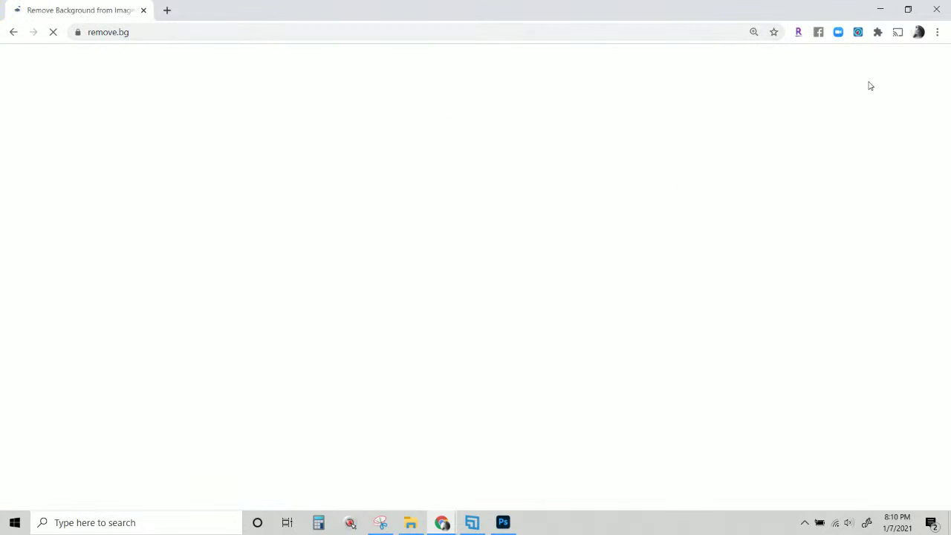
{"action": "left_click", "coordinate": [862, 90]}
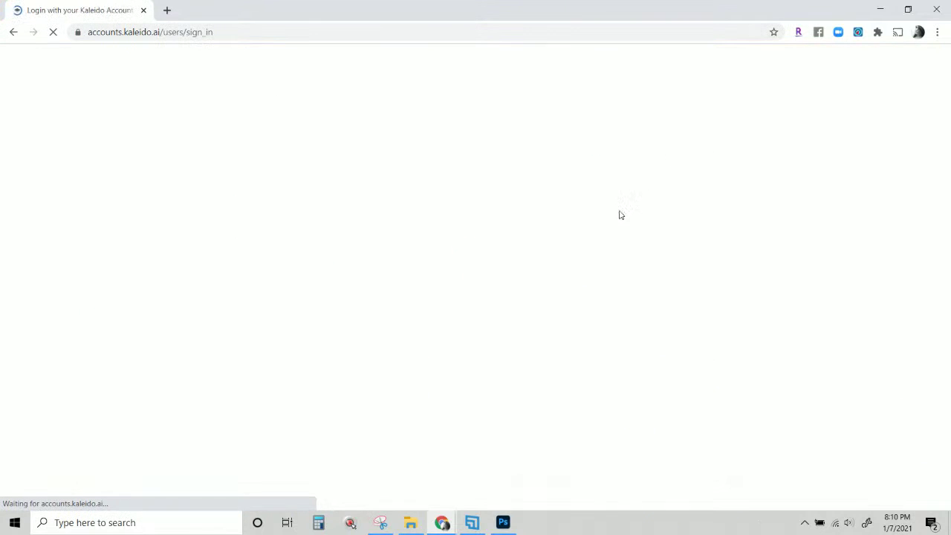
{"action": "left_click", "coordinate": [446, 488]}
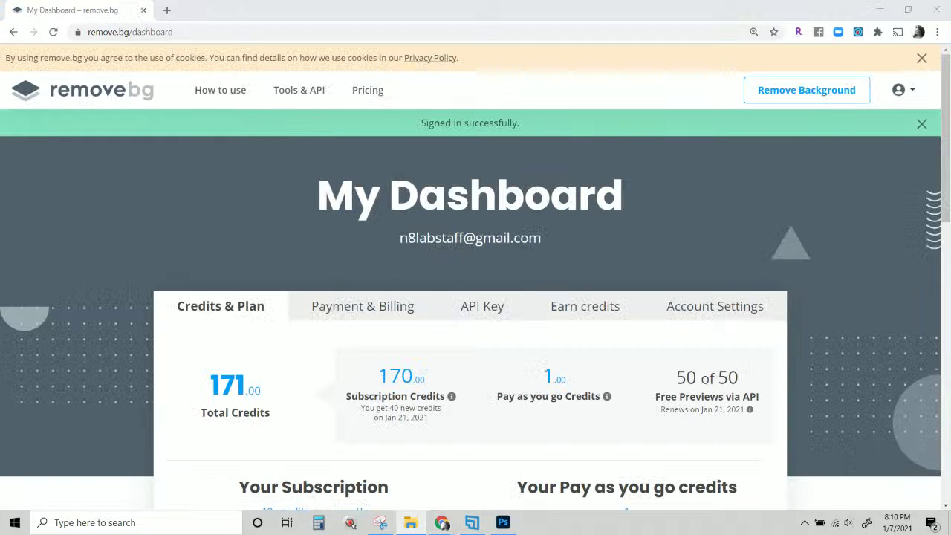
{"action": "left_click", "coordinate": [503, 522]}
Start Save As and choose the Client files folder as the save location.
{"action": "left_click", "coordinate": [32, 10]}
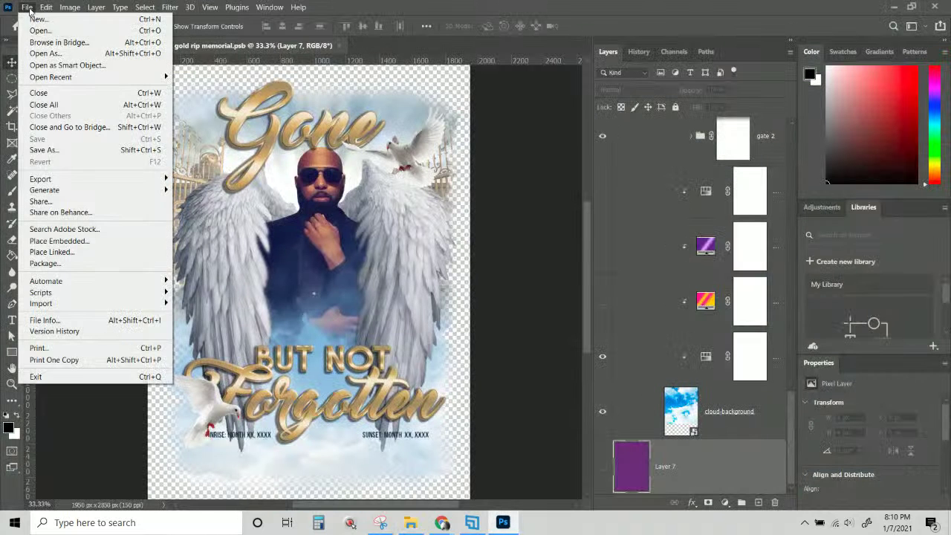
{"action": "left_click", "coordinate": [71, 149]}
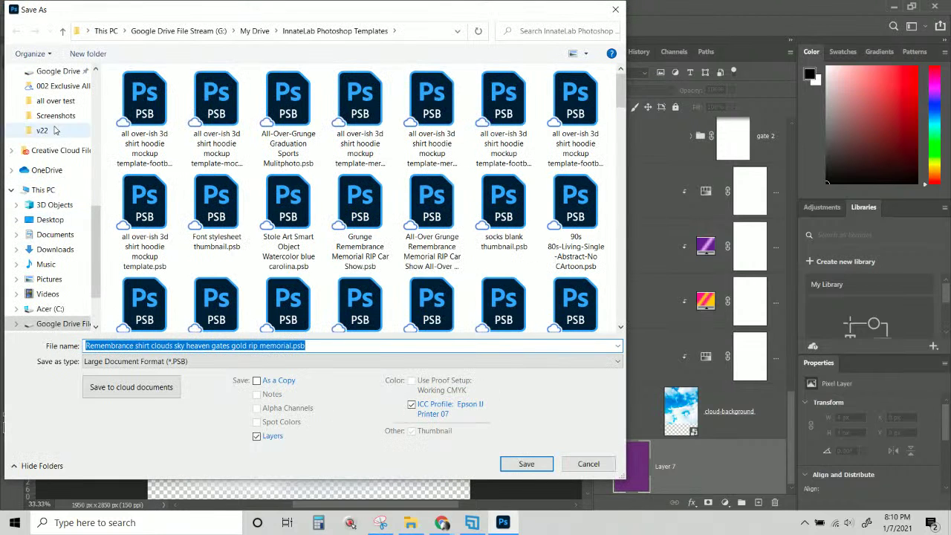
{"action": "scroll", "coordinate": [63, 160], "scroll_direction": "up", "scroll_amount": 3}
{"action": "scroll", "coordinate": [59, 162], "scroll_direction": "up", "scroll_amount": 1}
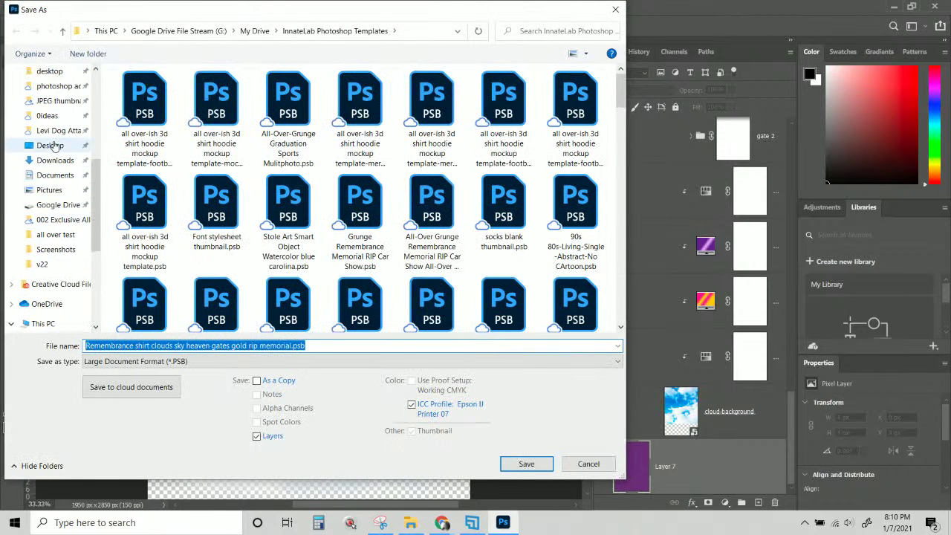
{"action": "scroll", "coordinate": [61, 223], "scroll_direction": "up", "scroll_amount": 1}
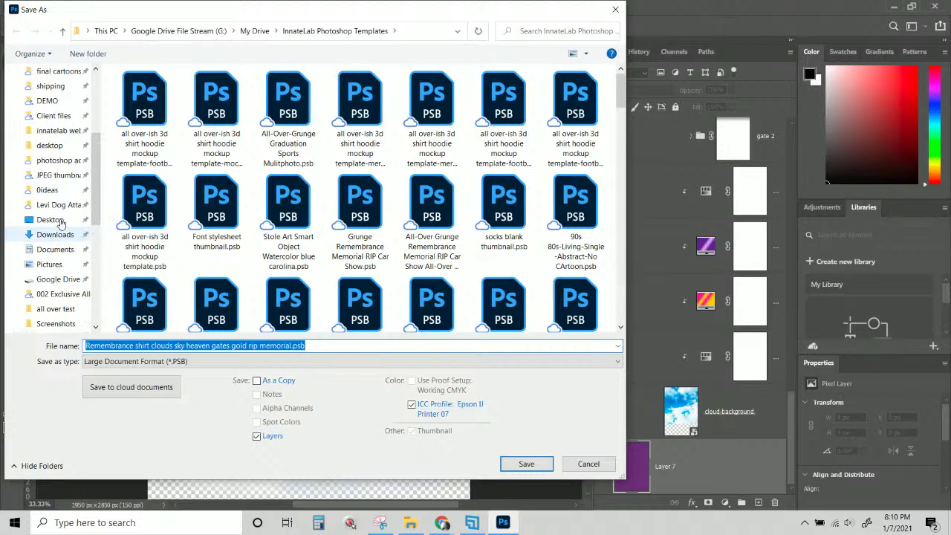
{"action": "left_click", "coordinate": [55, 117]}
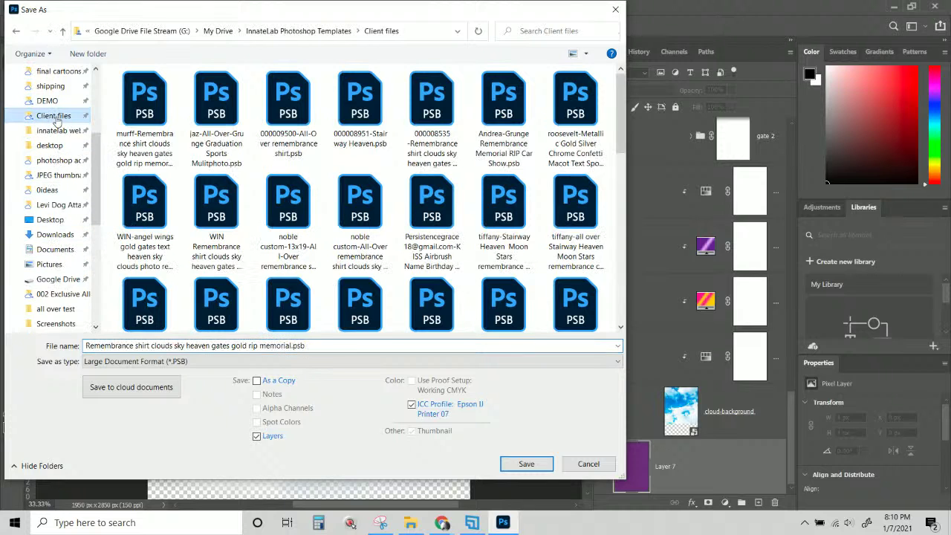
{"action": "right_click", "coordinate": [187, 165]}
{"action": "mouse_move", "coordinate": [177, 185]}
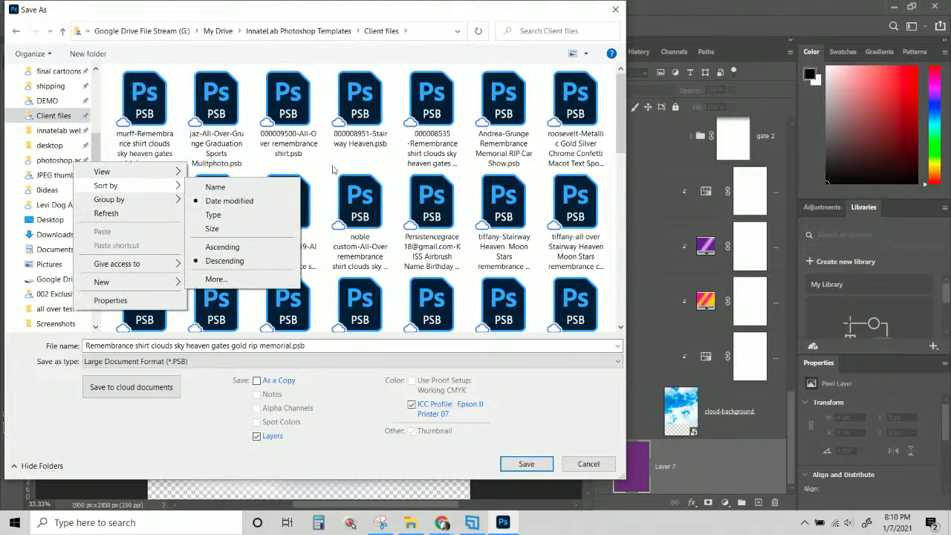
{"action": "left_click", "coordinate": [323, 165]}
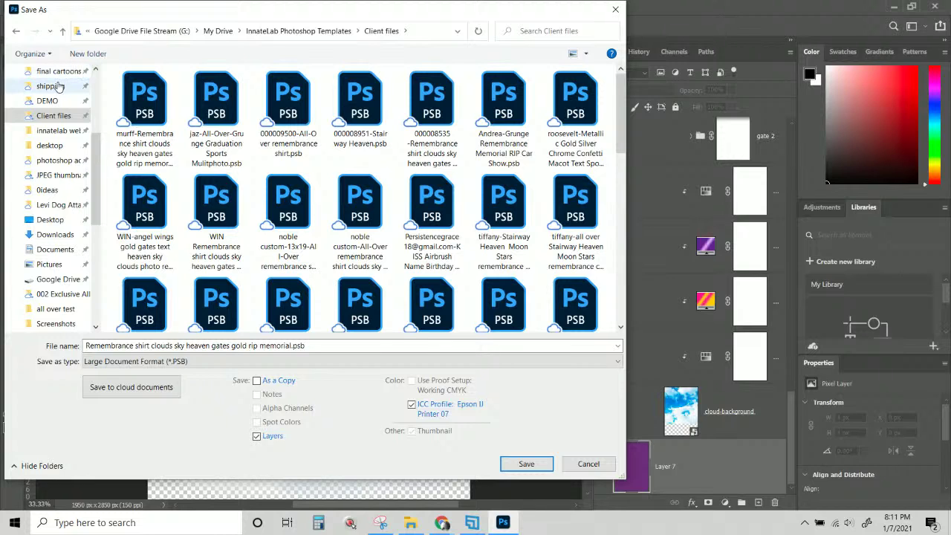
Prefix the file name with the client's name and save it as a PSB, accepting compatibility.
{"action": "left_click", "coordinate": [87, 346]}
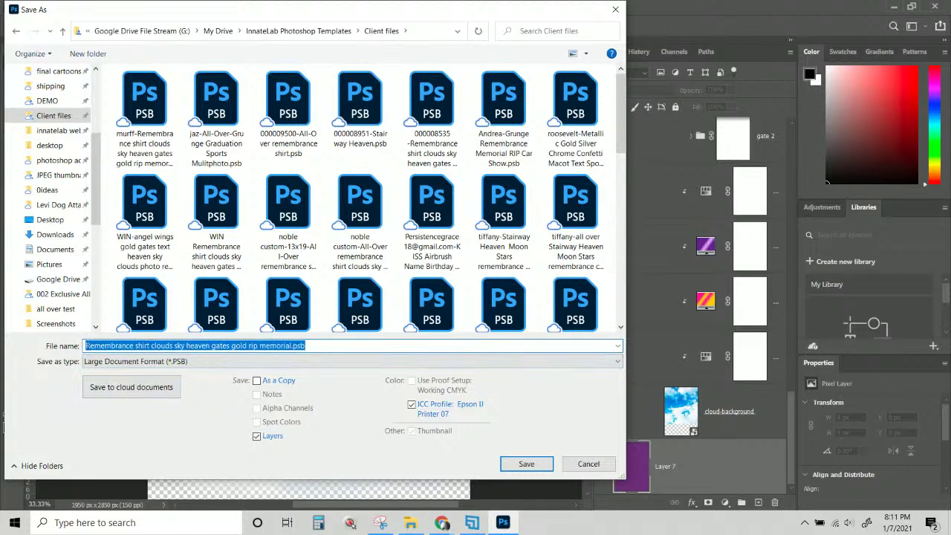
{"action": "left_click", "coordinate": [88, 346]}
{"action": "type", "text": "Ins"}
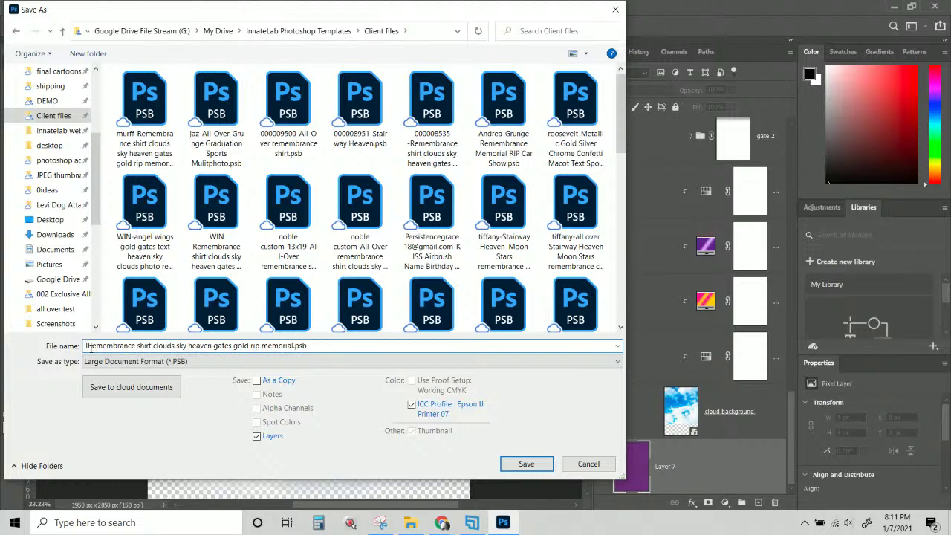
{"action": "type", "text": "-"}
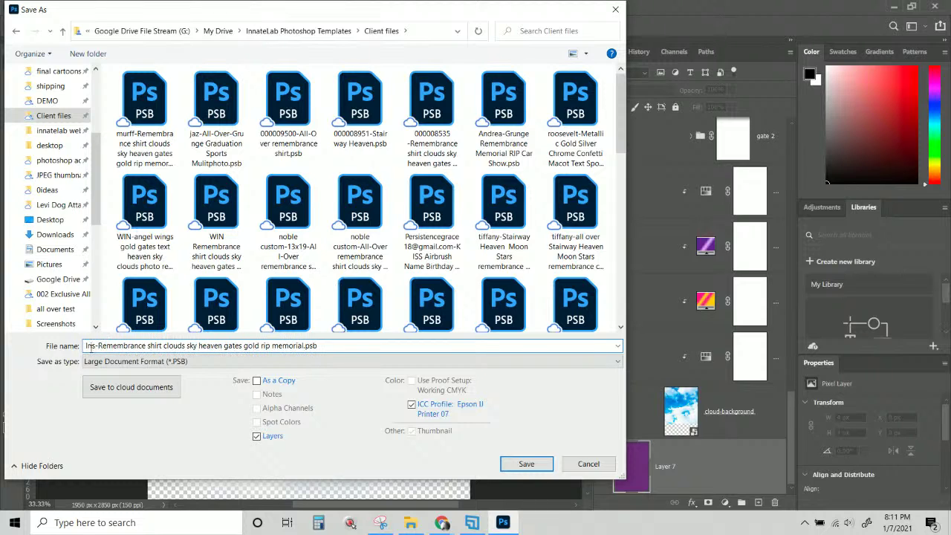
{"action": "type", "text": "https://www.youtube.com/watch?v=Wqs_YmE4EaE"}
{"action": "key", "text": "shift+Home"}
{"action": "key", "text": "BackSpace"}
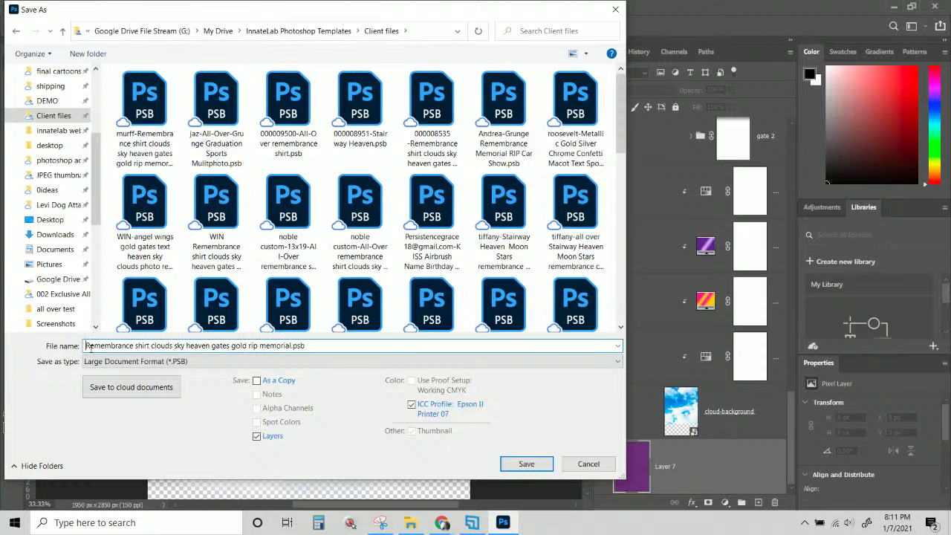
{"action": "type", "text": "Ins"}
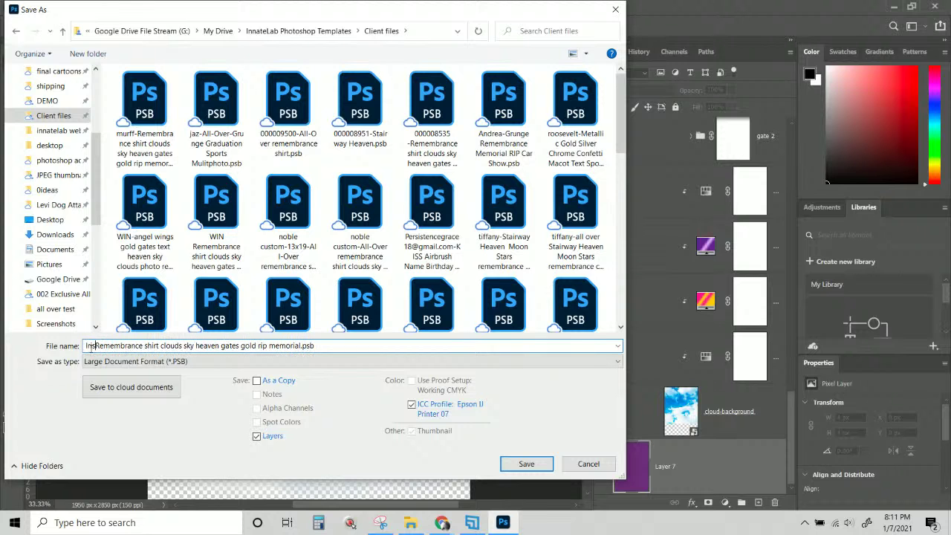
{"action": "key", "text": "Return"}
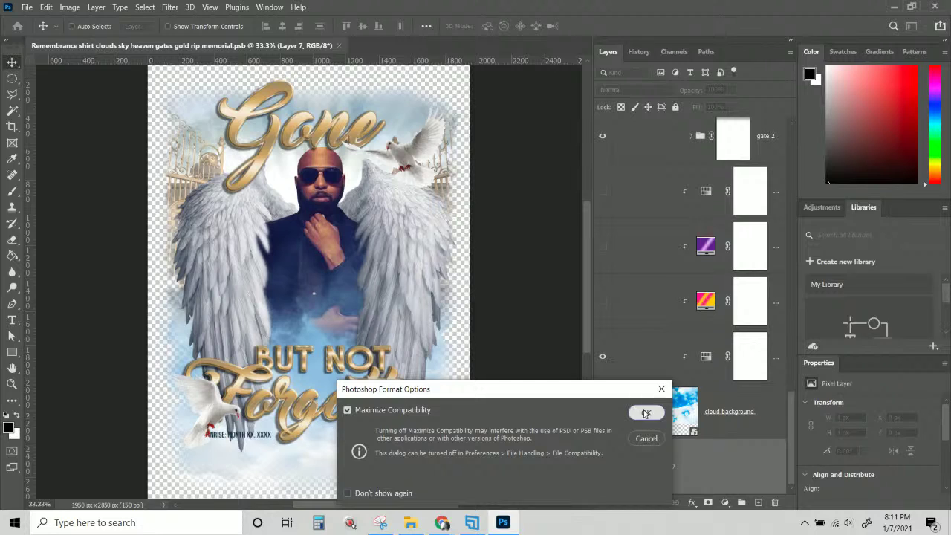
{"action": "left_click", "coordinate": [646, 412]}
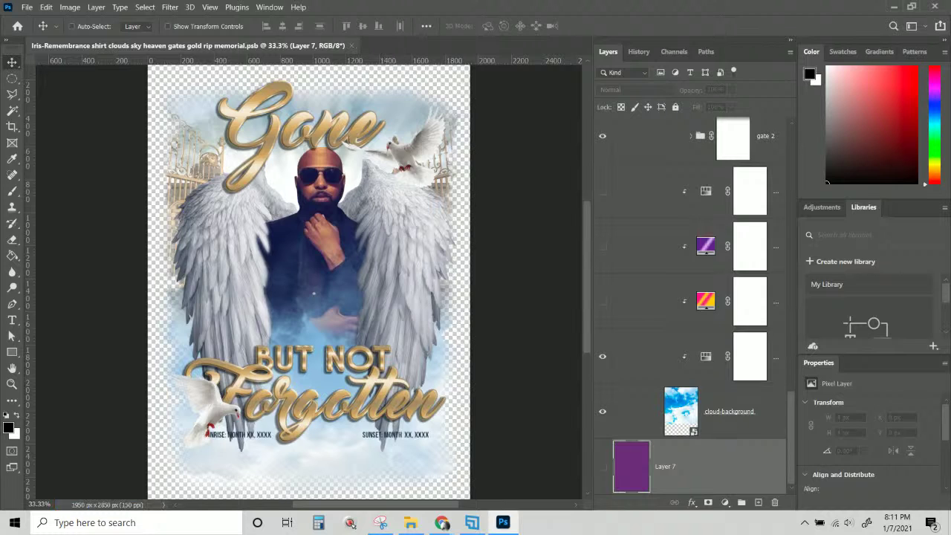
{"action": "key", "text": "alt+Tab"}
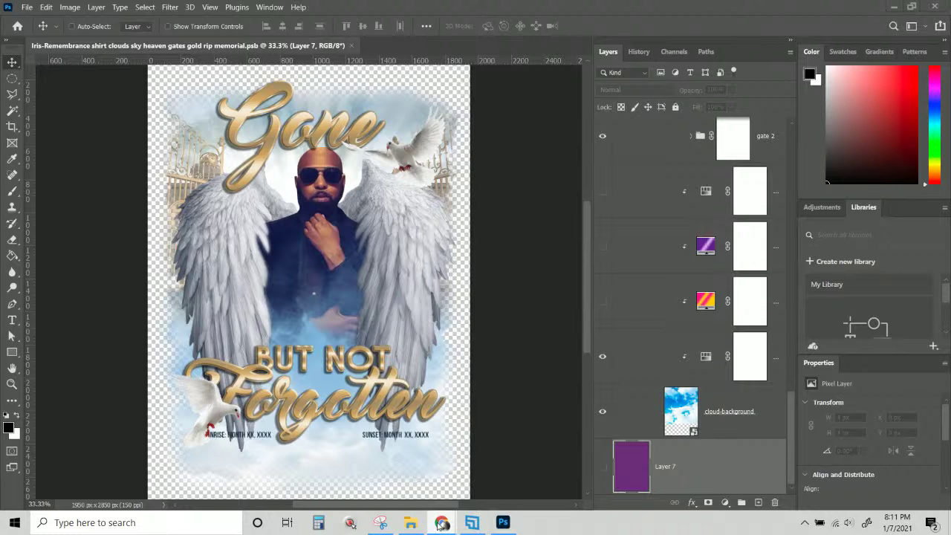
{"action": "mouse_move", "coordinate": [442, 522]}
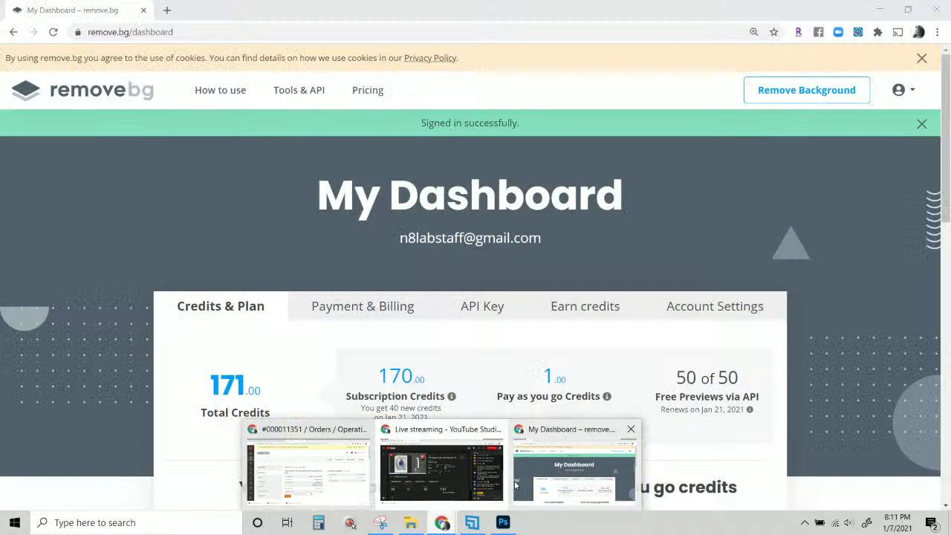
Upload the jacket selfie to remove.bg to strip its background.
{"action": "left_click", "coordinate": [569, 480]}
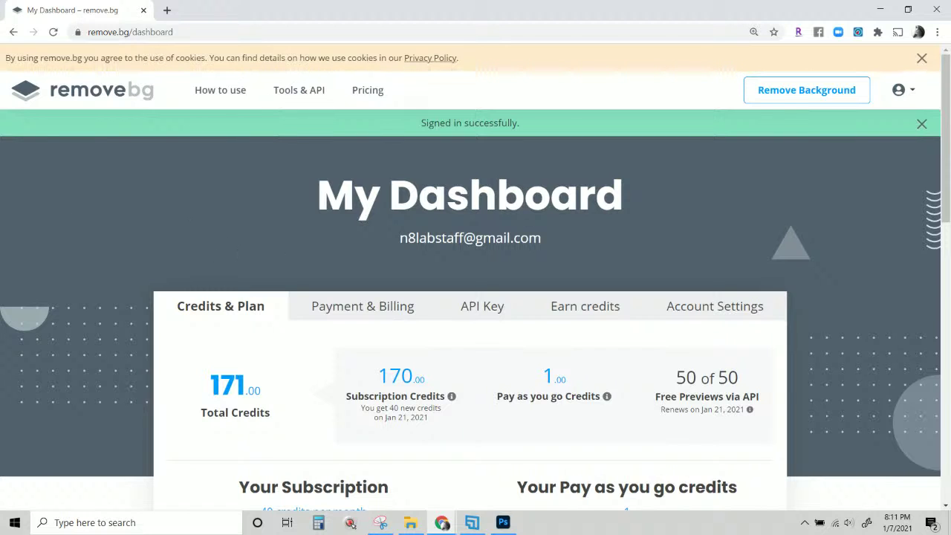
{"action": "left_click", "coordinate": [811, 93]}
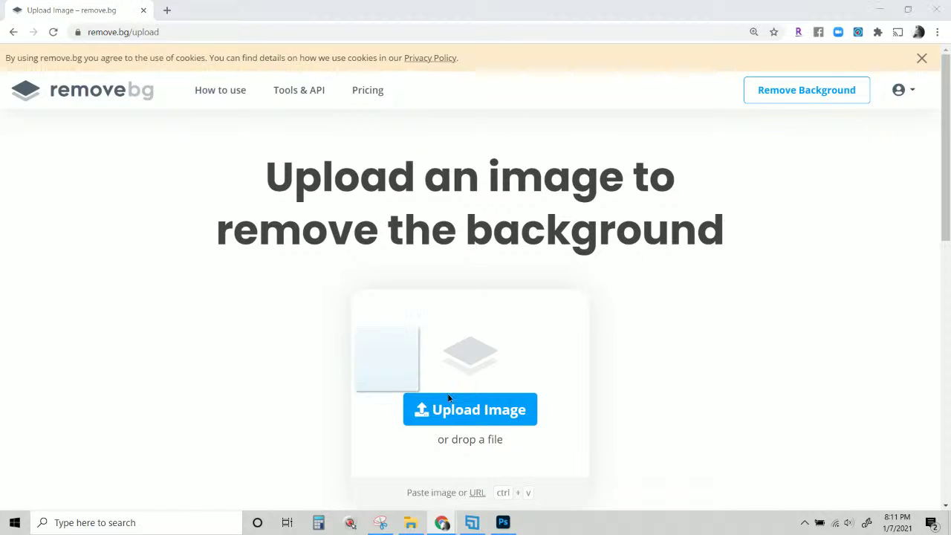
{"action": "left_click_drag", "start_coordinate": [449, 395], "coordinate": [497, 403]}
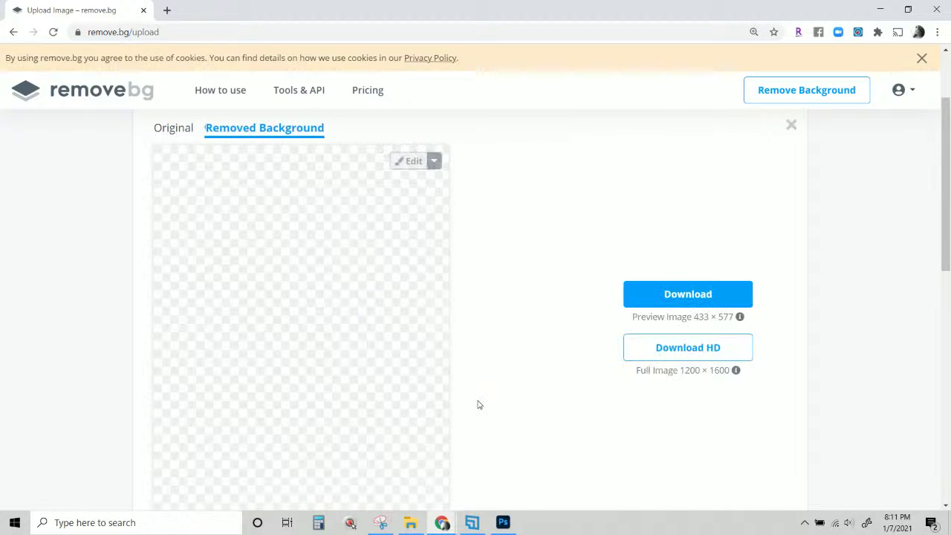
{"action": "scroll", "coordinate": [327, 408], "scroll_direction": "down", "scroll_amount": 1}
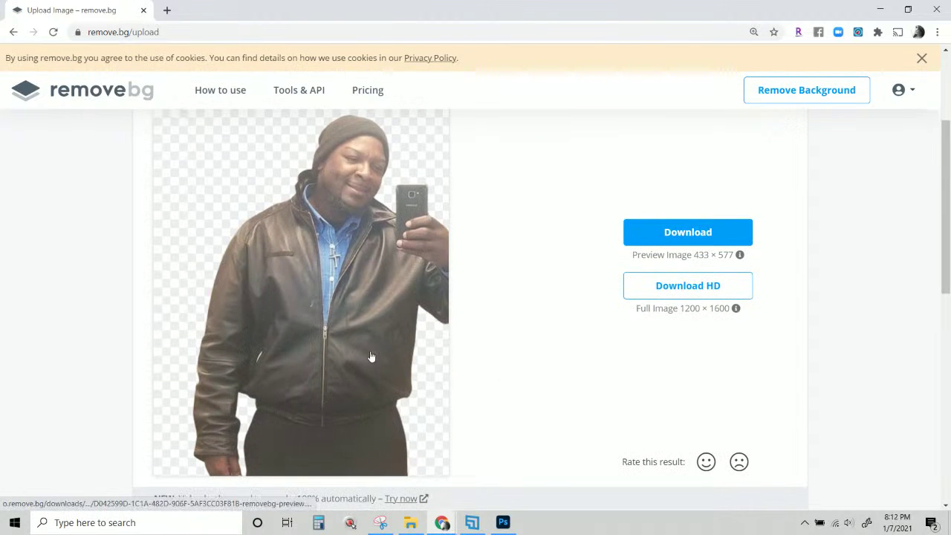
{"action": "scroll", "coordinate": [390, 288], "scroll_direction": "down", "scroll_amount": 2}
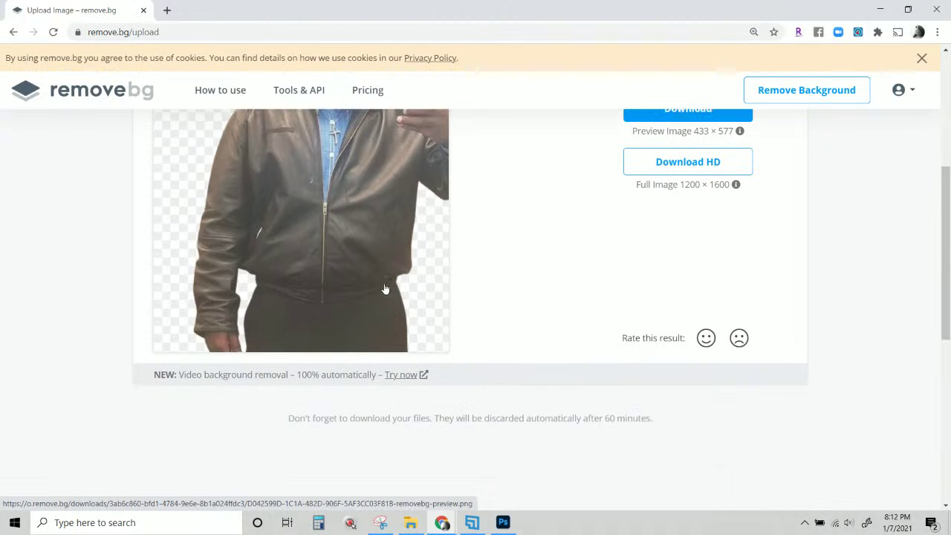
{"action": "scroll", "coordinate": [423, 355], "scroll_direction": "up", "scroll_amount": 2}
{"action": "scroll", "coordinate": [423, 354], "scroll_direction": "up", "scroll_amount": 2}
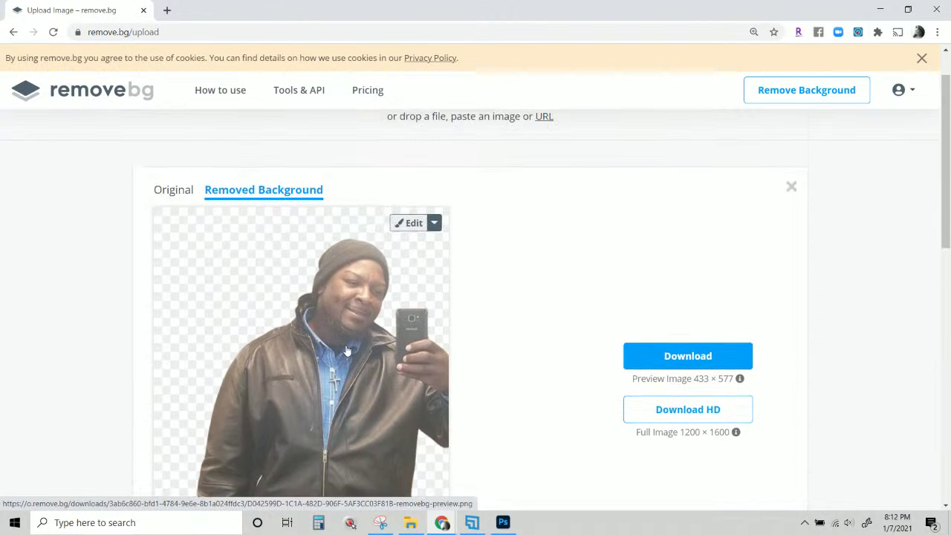
{"action": "scroll", "coordinate": [422, 355], "scroll_direction": "down", "scroll_amount": 2}
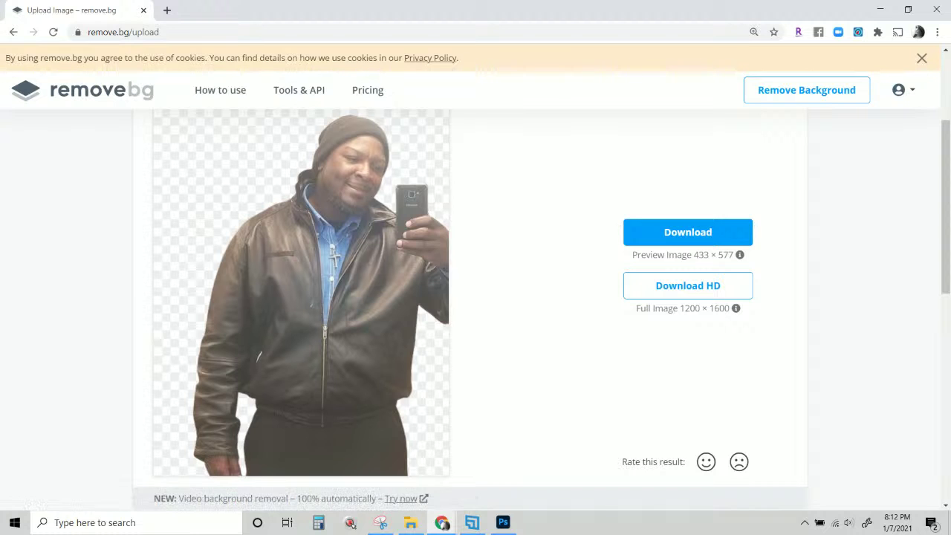
Upload the black-and-white microphone photo to get its 2048 × 1365 background-free cutout.
{"action": "left_click_drag", "start_coordinate": [288, 308], "coordinate": [408, 265]}
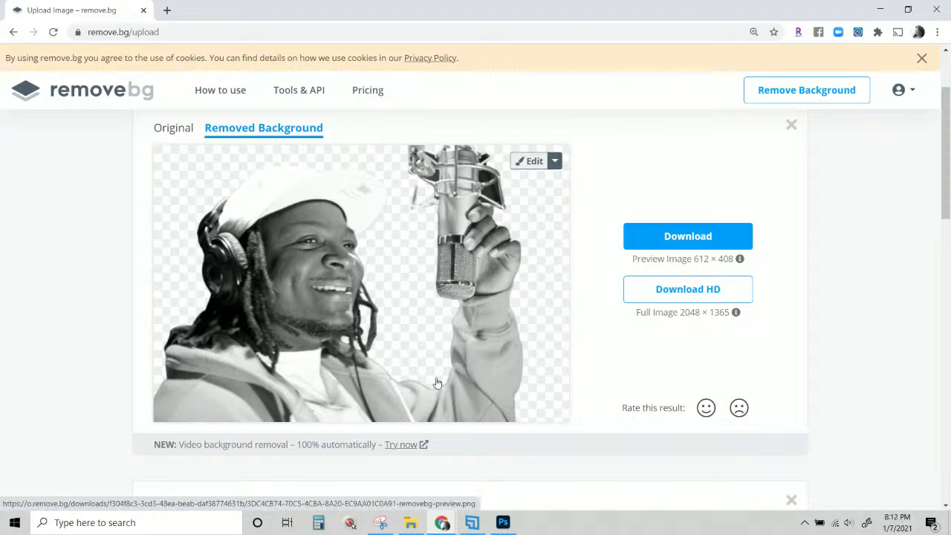
{"action": "scroll", "coordinate": [412, 331], "scroll_direction": "down", "scroll_amount": 3}
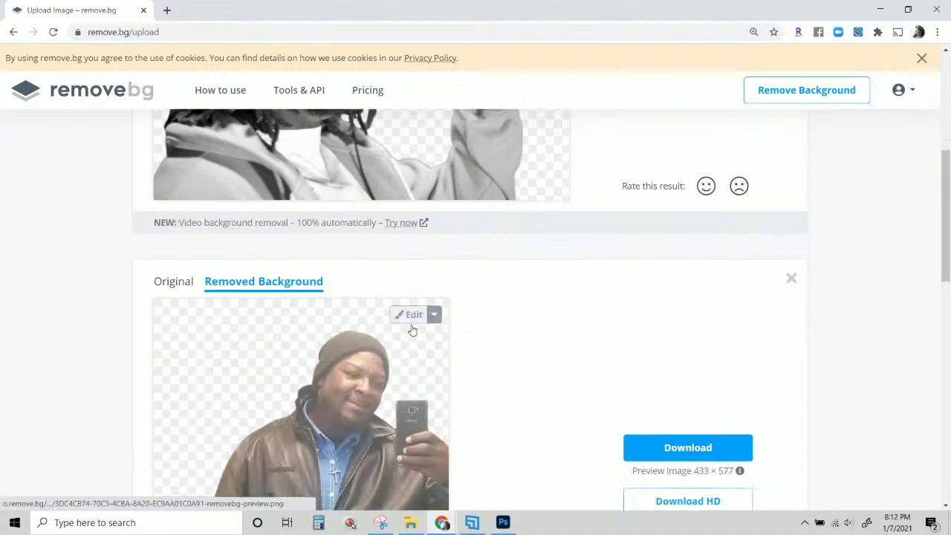
{"action": "scroll", "coordinate": [412, 330], "scroll_direction": "down", "scroll_amount": 1}
{"action": "scroll", "coordinate": [413, 330], "scroll_direction": "up", "scroll_amount": 4}
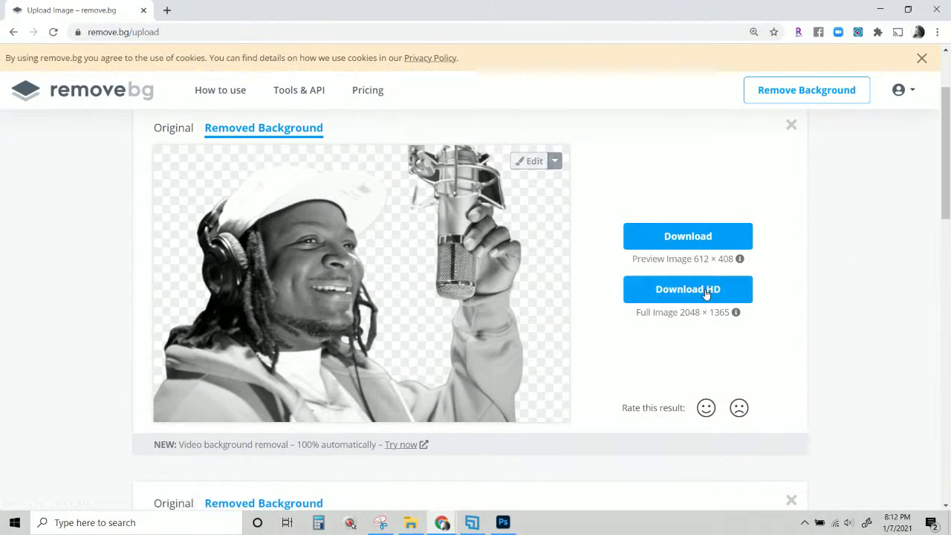
{"action": "scroll", "coordinate": [558, 279], "scroll_direction": "down", "scroll_amount": 3}
{"action": "scroll", "coordinate": [560, 282], "scroll_direction": "up", "scroll_amount": 2}
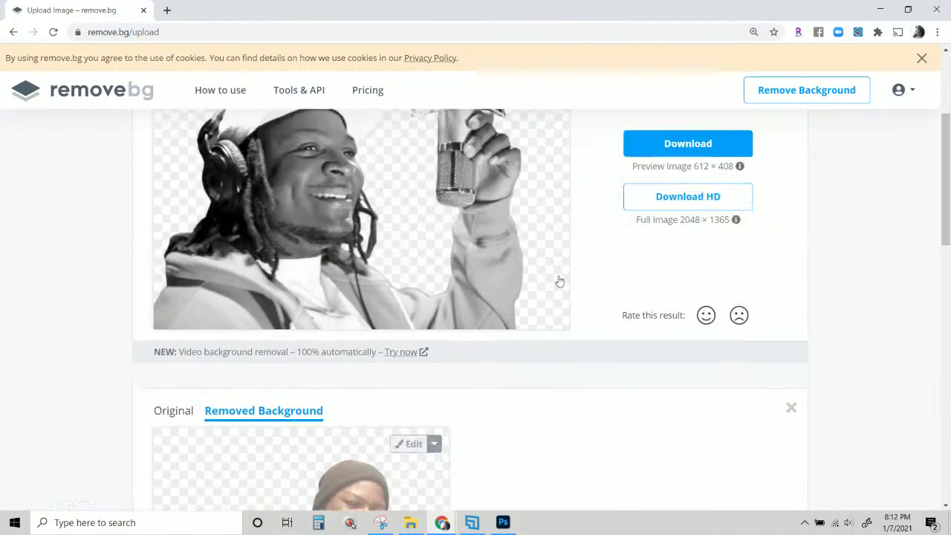
{"action": "scroll", "coordinate": [559, 281], "scroll_direction": "up", "scroll_amount": 2}
Download the full-size microphone cutout PNG into the delete and temp files folder.
{"action": "left_click", "coordinate": [688, 350]}
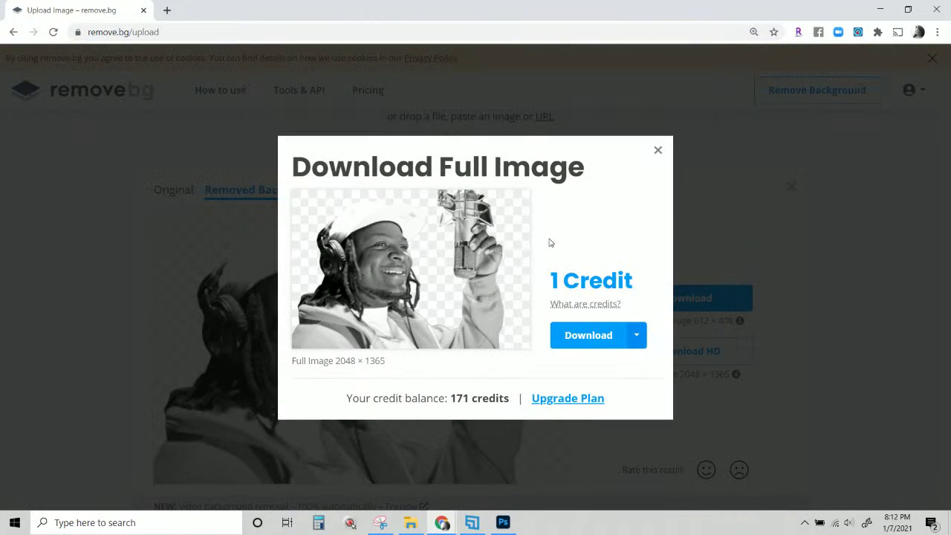
{"action": "left_click", "coordinate": [583, 344]}
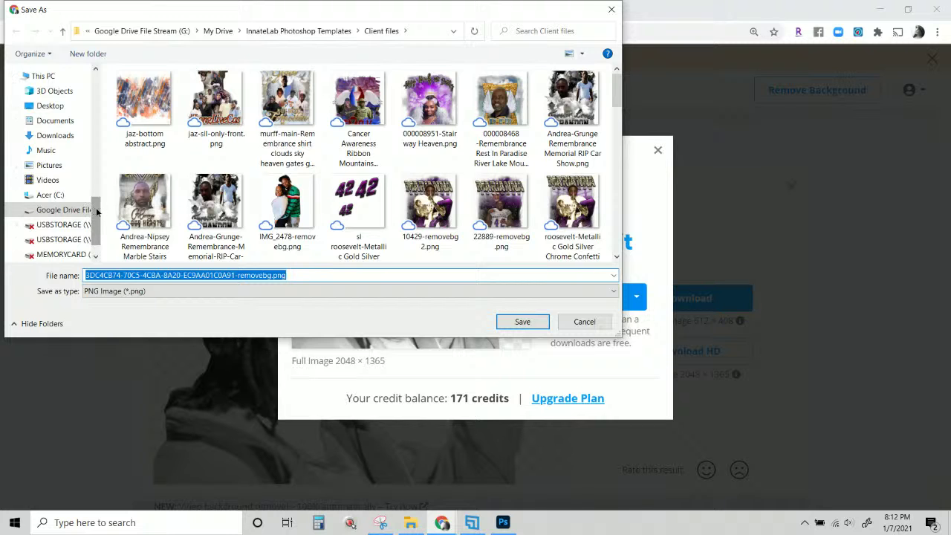
{"action": "left_click_drag", "start_coordinate": [97, 213], "coordinate": [96, 58]}
{"action": "left_click", "coordinate": [68, 185]}
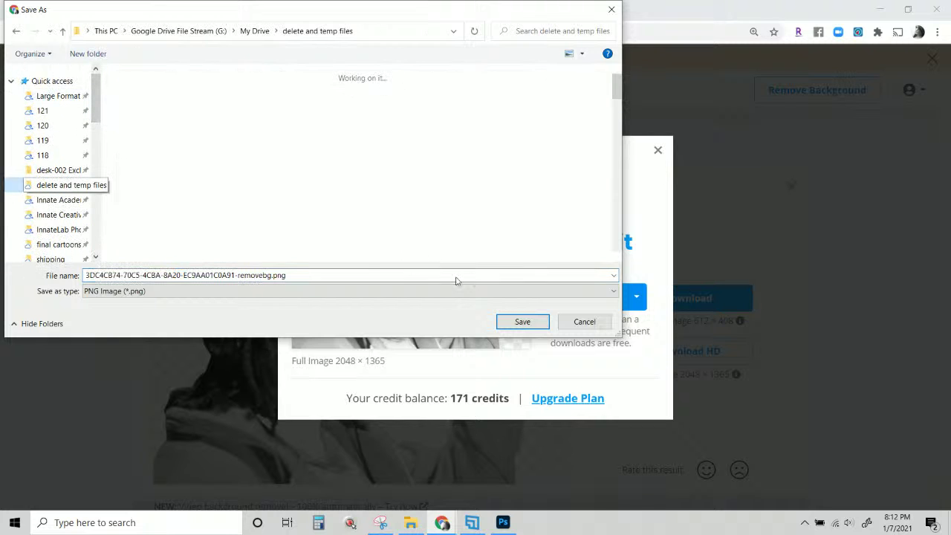
{"action": "left_click", "coordinate": [522, 321]}
{"action": "mouse_move", "coordinate": [584, 248]}
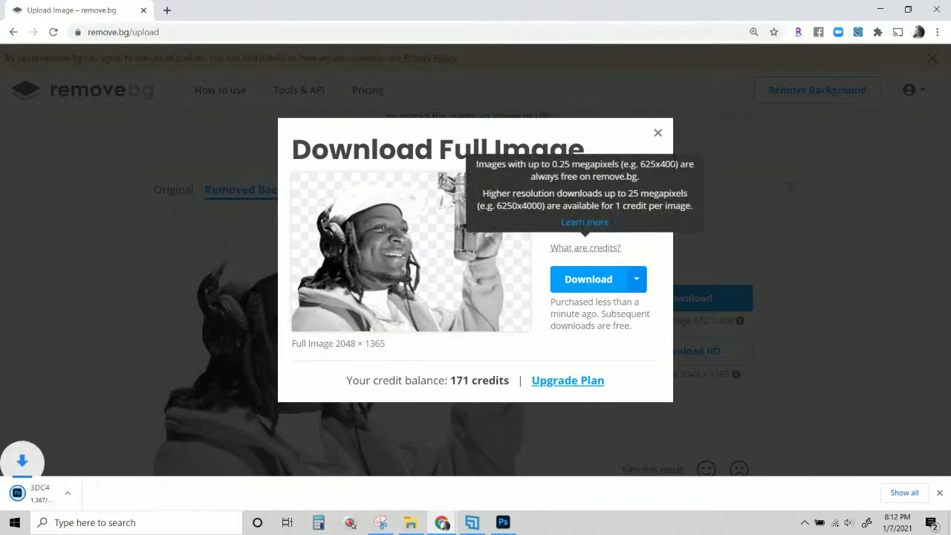
{"action": "left_click", "coordinate": [658, 135]}
Download the full-size jacket cutout PNG, then return to the Photoshop design.
{"action": "scroll", "coordinate": [646, 206], "scroll_direction": "down", "scroll_amount": 7}
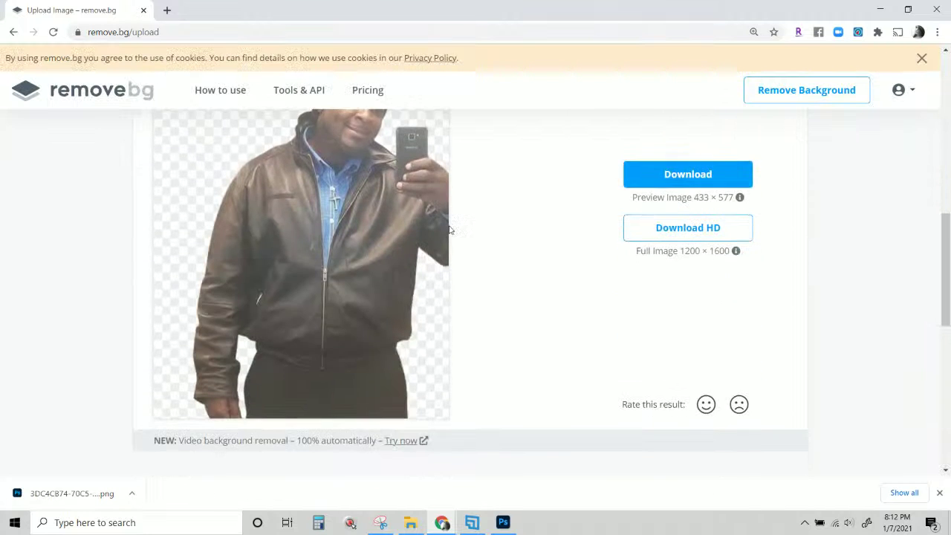
{"action": "scroll", "coordinate": [449, 230], "scroll_direction": "down", "scroll_amount": 1}
{"action": "scroll", "coordinate": [721, 159], "scroll_direction": "up", "scroll_amount": 2}
{"action": "scroll", "coordinate": [680, 299], "scroll_direction": "down", "scroll_amount": 1}
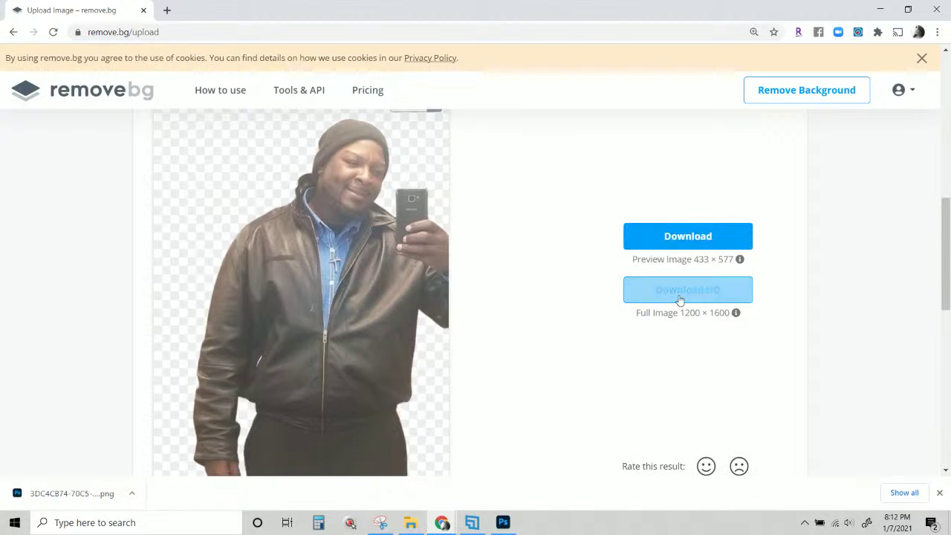
{"action": "left_click", "coordinate": [679, 299]}
{"action": "left_click", "coordinate": [591, 416]}
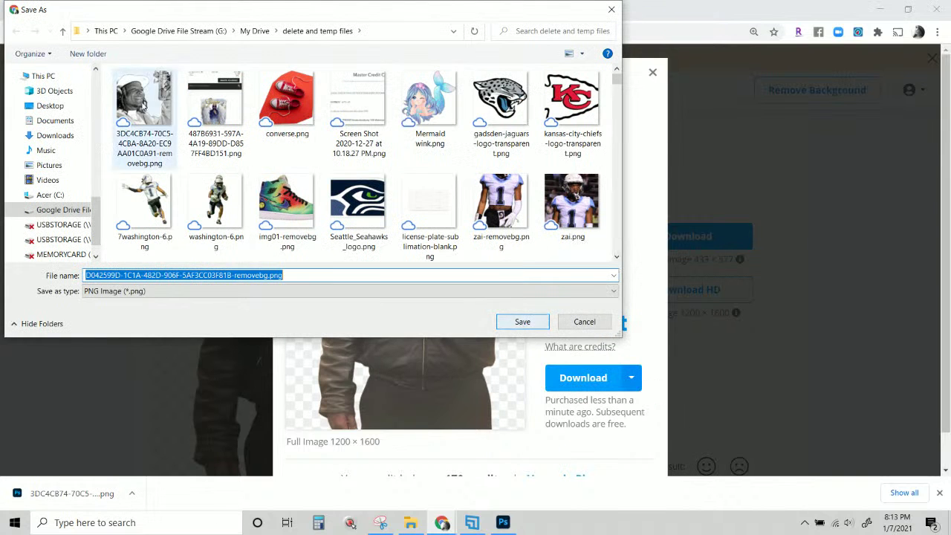
{"action": "left_click", "coordinate": [523, 322]}
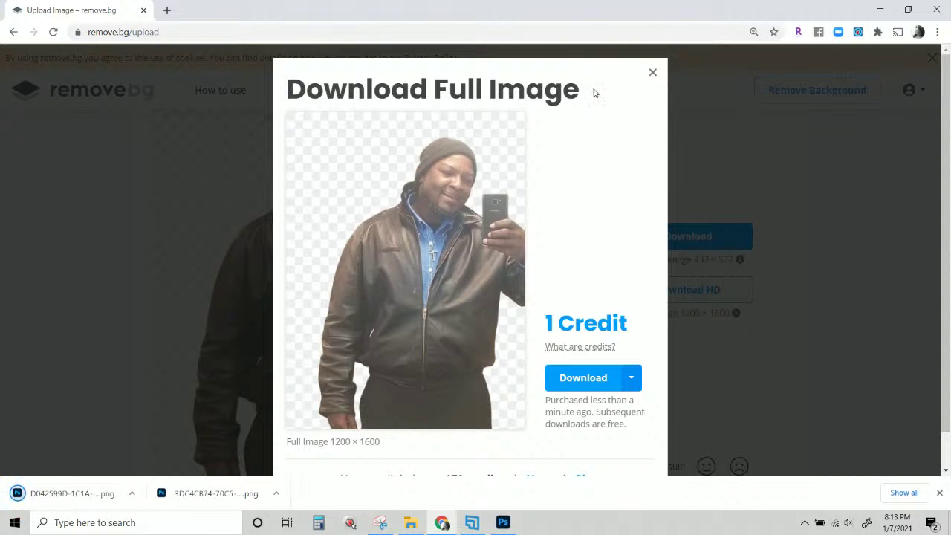
{"action": "left_click", "coordinate": [652, 74]}
{"action": "scroll", "coordinate": [512, 344], "scroll_direction": "up", "scroll_amount": 5}
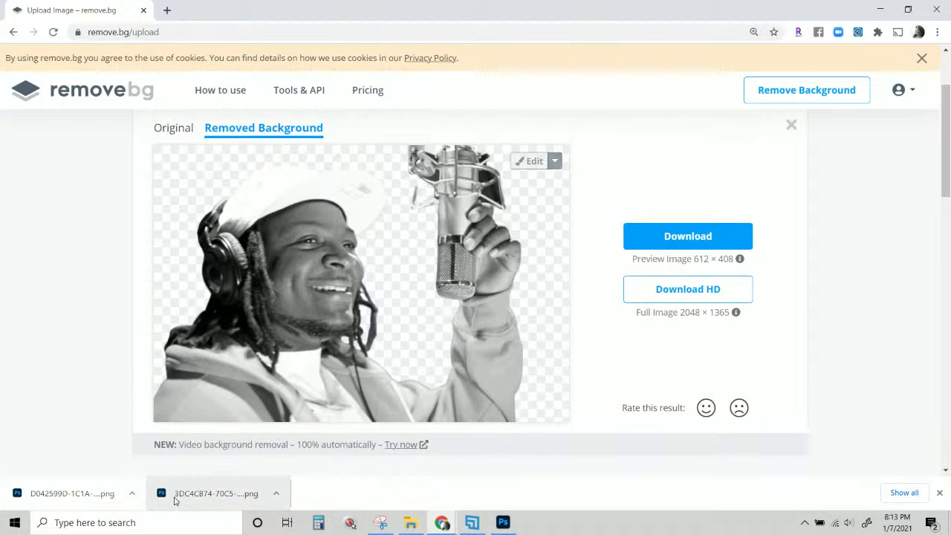
{"action": "mouse_move", "coordinate": [408, 526]}
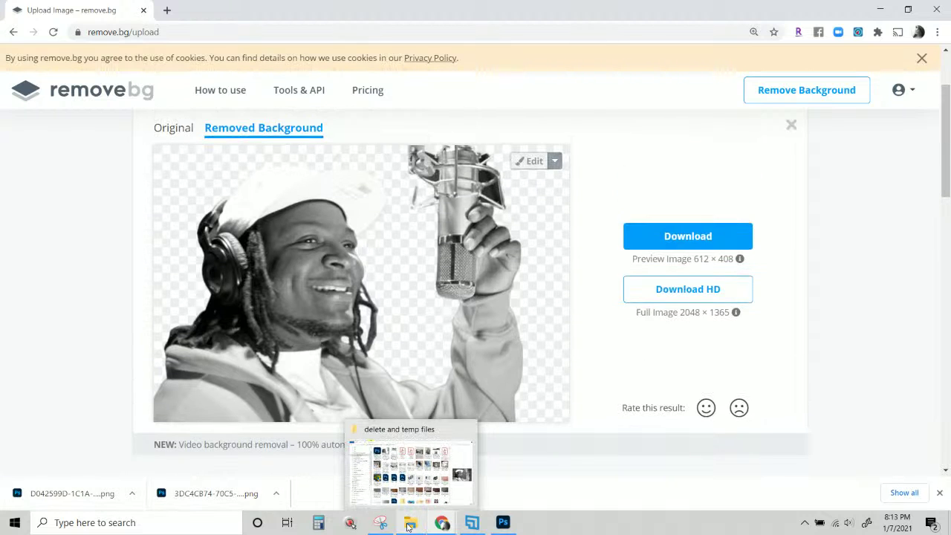
{"action": "left_click", "coordinate": [503, 522]}
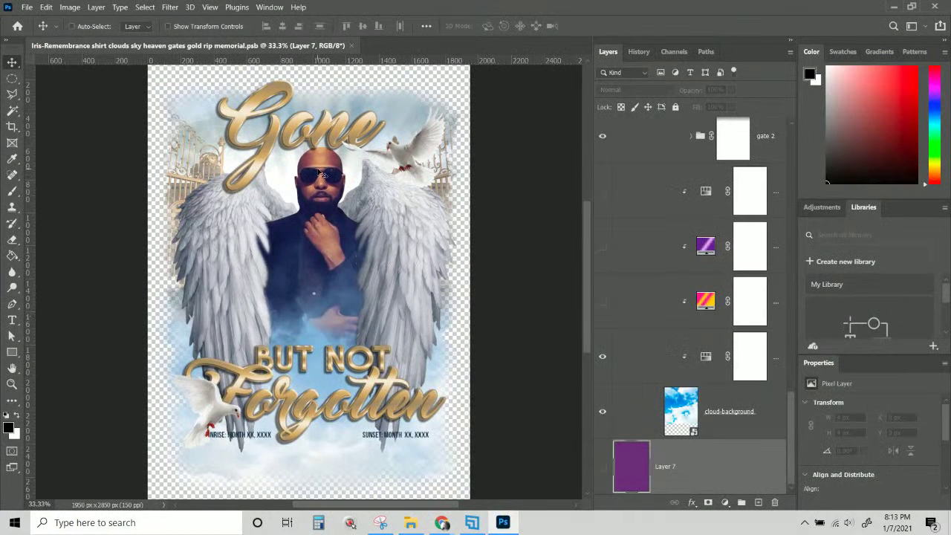
Select the photo 4 layer from the canvas.
{"action": "right_click", "coordinate": [319, 172]}
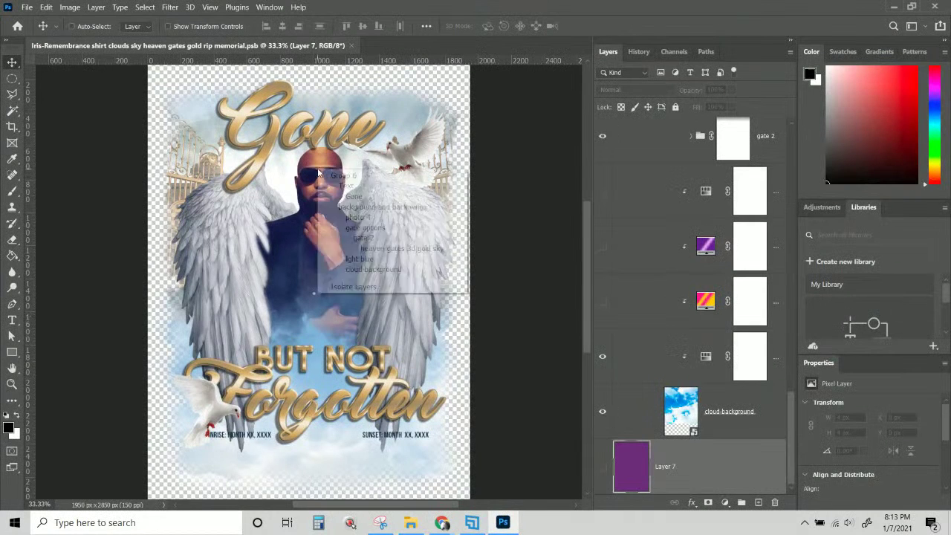
{"action": "left_click", "coordinate": [354, 217]}
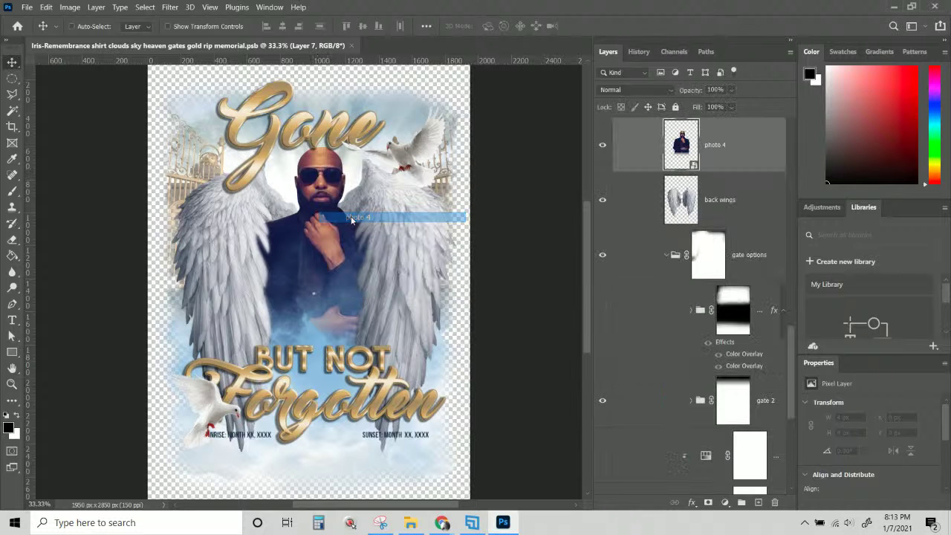
{"action": "scroll", "coordinate": [742, 186], "scroll_direction": "up", "scroll_amount": 4}
{"action": "scroll", "coordinate": [724, 178], "scroll_direction": "down", "scroll_amount": 2}
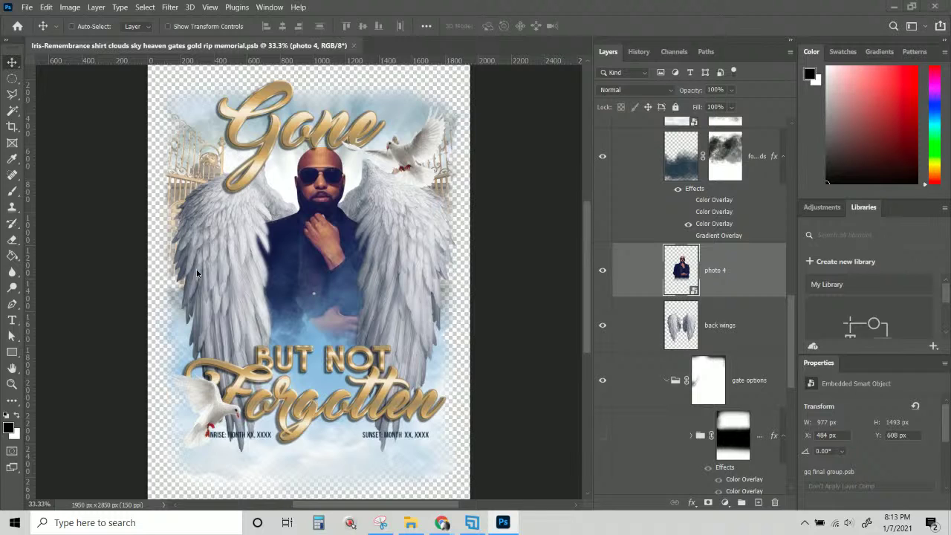
Place the jacket cutout, scale it to about 63% and position it over the portrait.
{"action": "left_click_drag", "start_coordinate": [315, 258], "coordinate": [290, 265]}
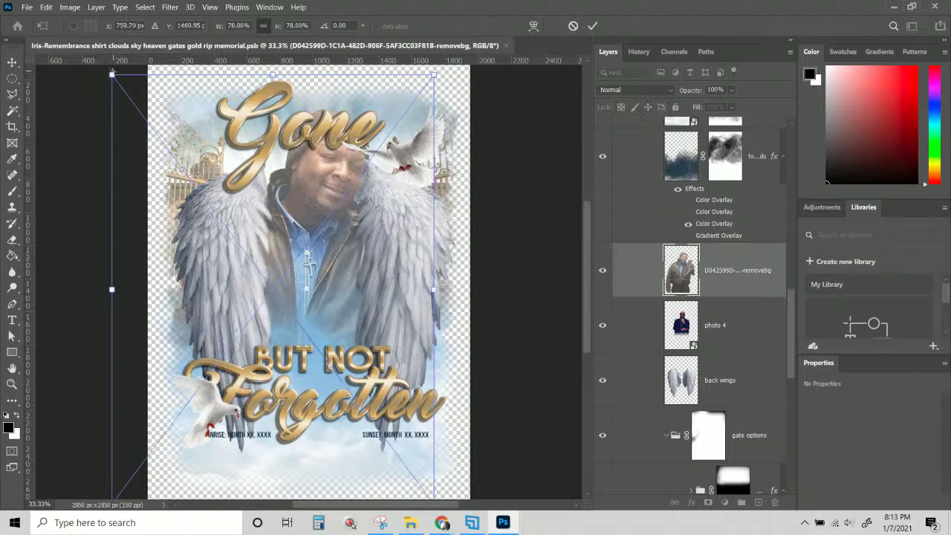
{"action": "left_click_drag", "start_coordinate": [111, 76], "coordinate": [161, 168]}
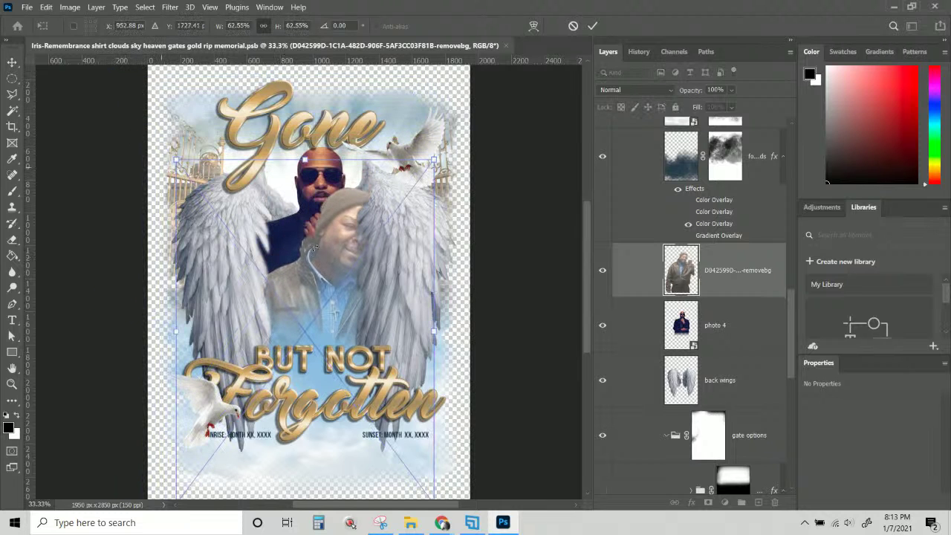
{"action": "left_click_drag", "start_coordinate": [341, 302], "coordinate": [312, 242]}
{"action": "left_click_drag", "start_coordinate": [407, 444], "coordinate": [411, 449]}
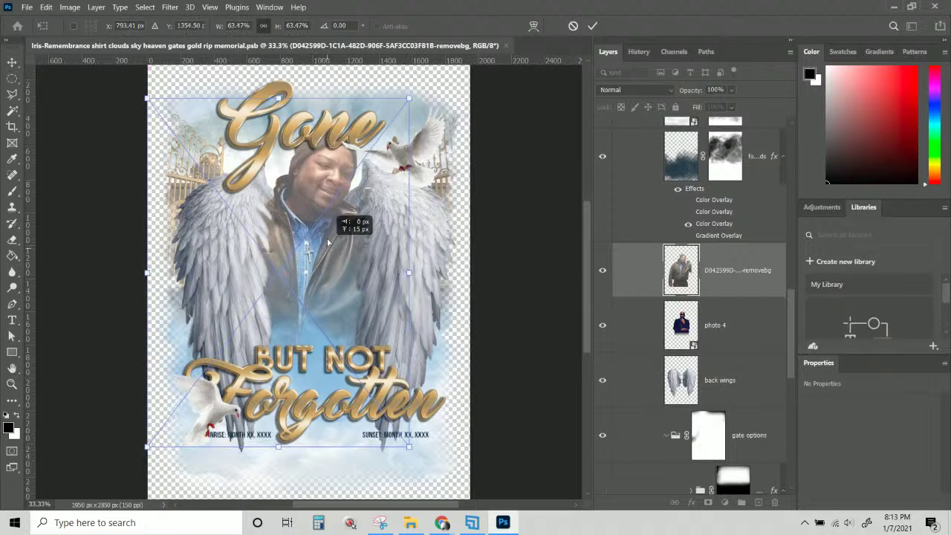
{"action": "left_click_drag", "start_coordinate": [327, 245], "coordinate": [346, 233]}
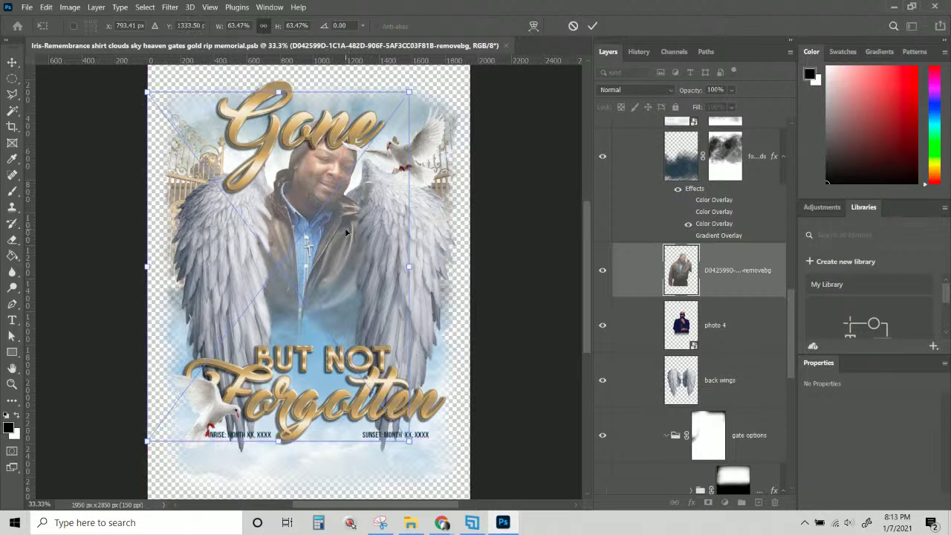
{"action": "key", "text": "Return"}
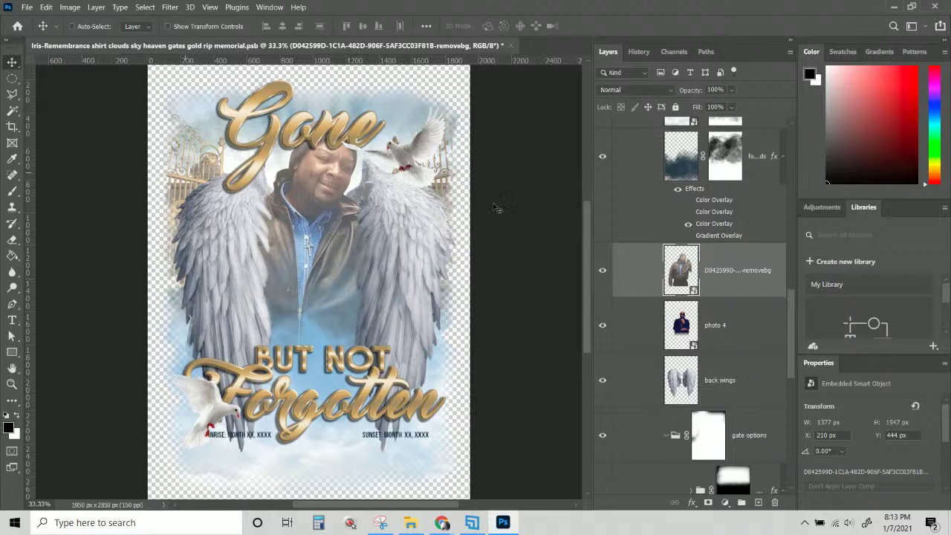
Select Layer 7 and bring the microphone cutout into the design.
{"action": "scroll", "coordinate": [752, 290], "scroll_direction": "up", "scroll_amount": 10}
{"action": "scroll", "coordinate": [747, 266], "scroll_direction": "down", "scroll_amount": 8}
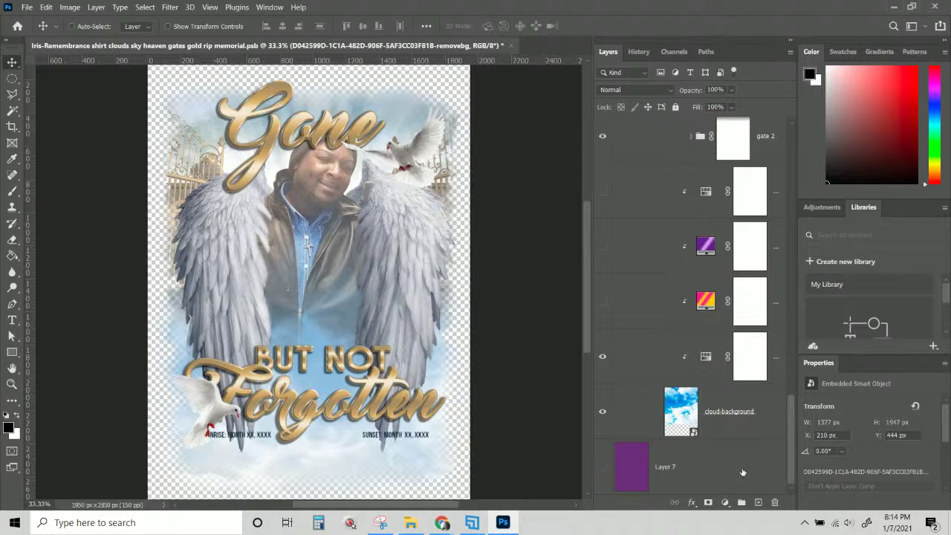
{"action": "left_click", "coordinate": [741, 471]}
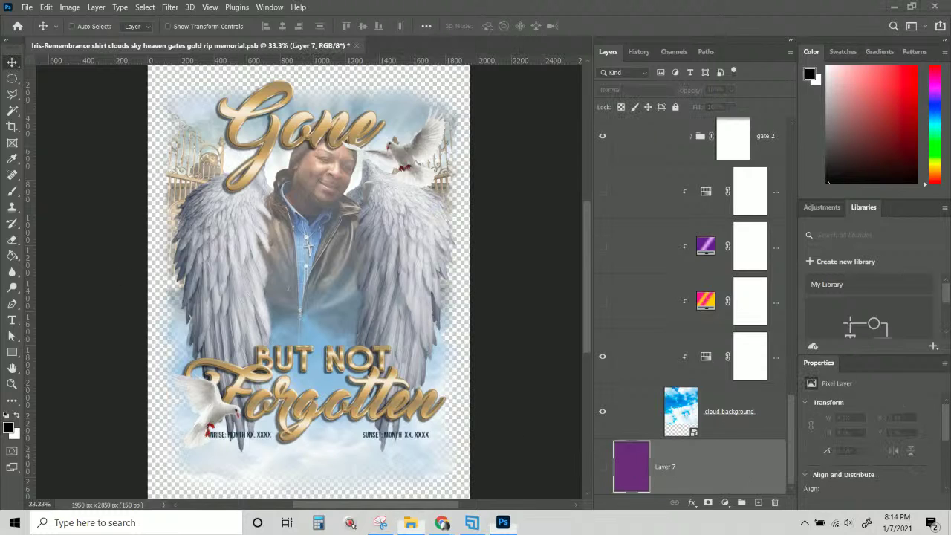
{"action": "left_click_drag", "start_coordinate": [289, 385], "coordinate": [191, 413]}
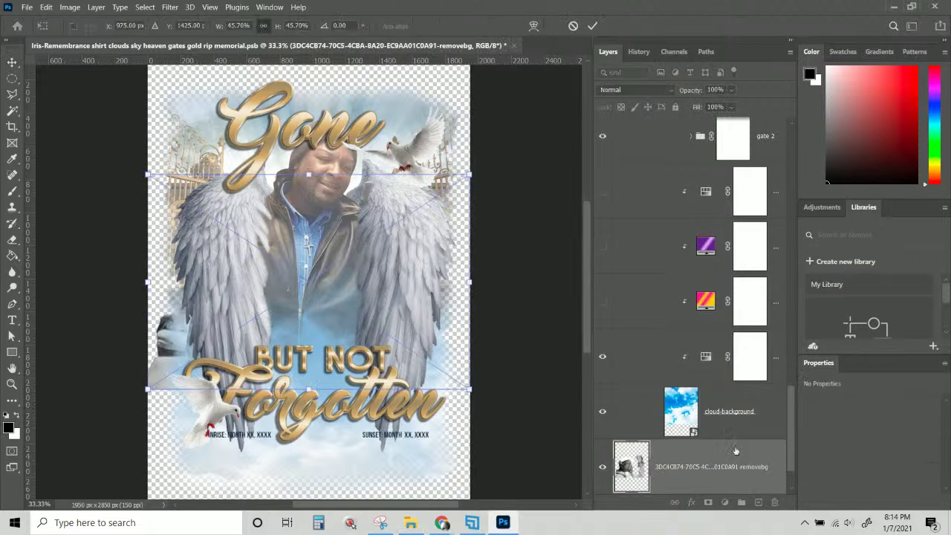
{"action": "left_click_drag", "start_coordinate": [706, 466], "coordinate": [676, 120]}
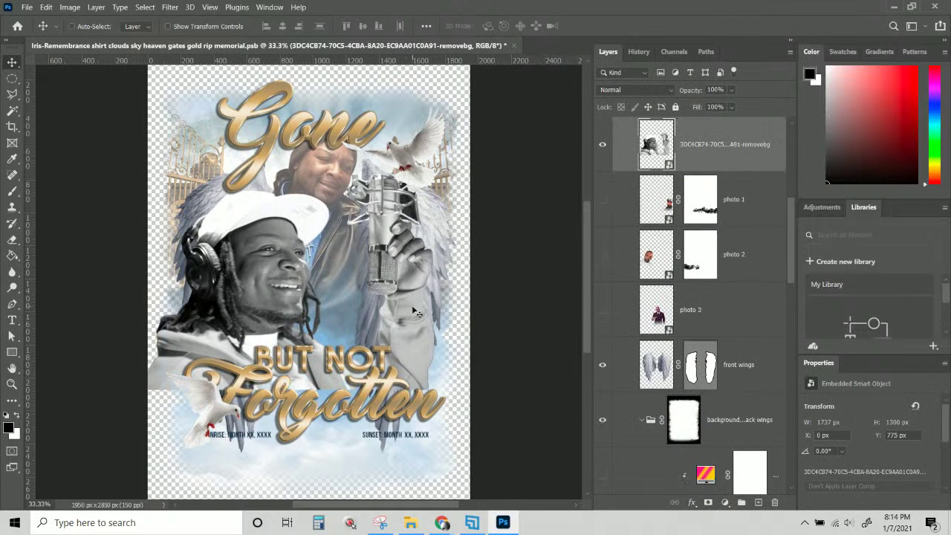
{"action": "left_click_drag", "start_coordinate": [412, 312], "coordinate": [444, 281]}
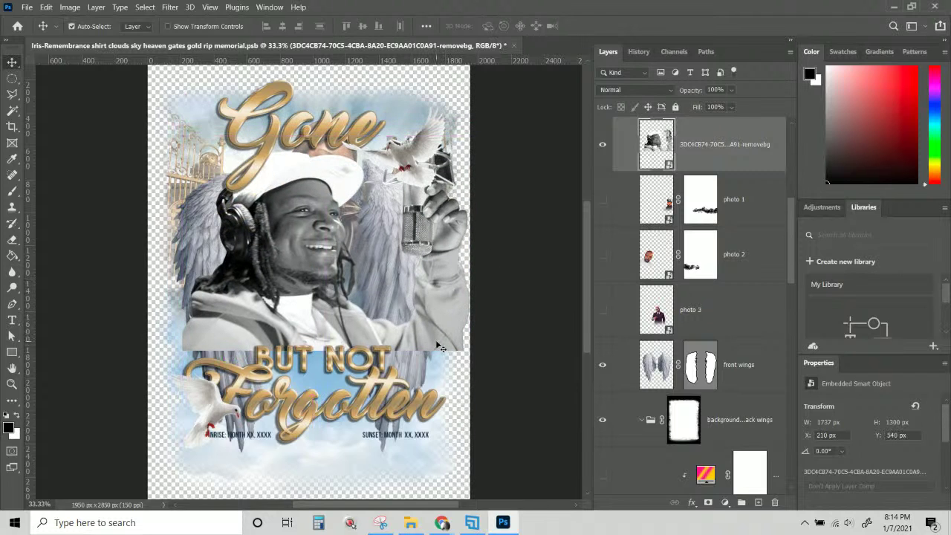
Shrink the headphone-microphone photo with Free Transform and move it lower.
{"action": "key", "text": "ctrl+t"}
{"action": "left_click_drag", "start_coordinate": [504, 351], "coordinate": [401, 313]}
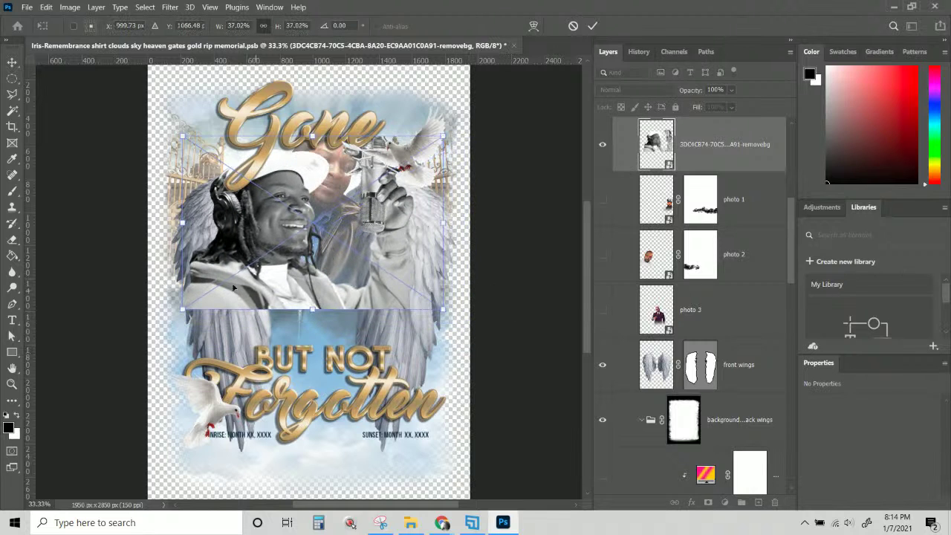
{"action": "left_click_drag", "start_coordinate": [250, 272], "coordinate": [294, 261]}
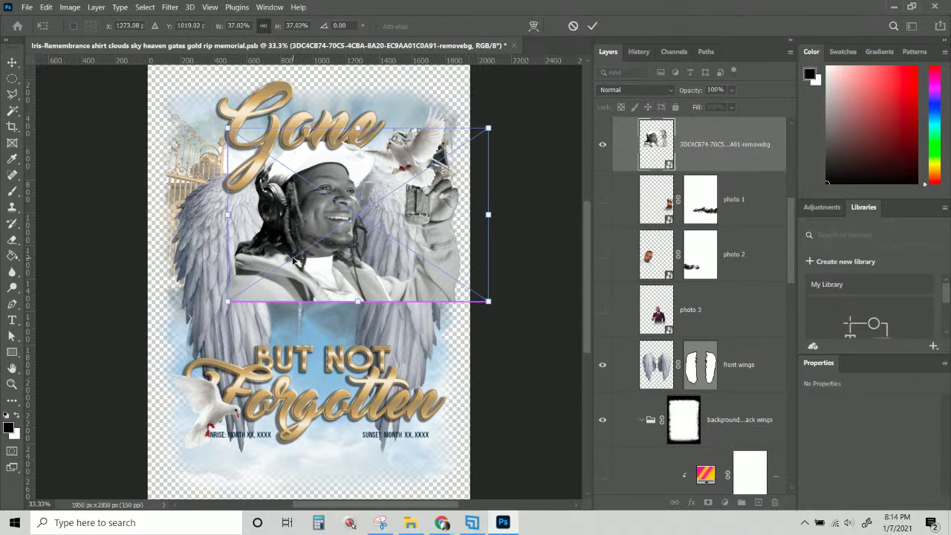
{"action": "key", "text": "Return"}
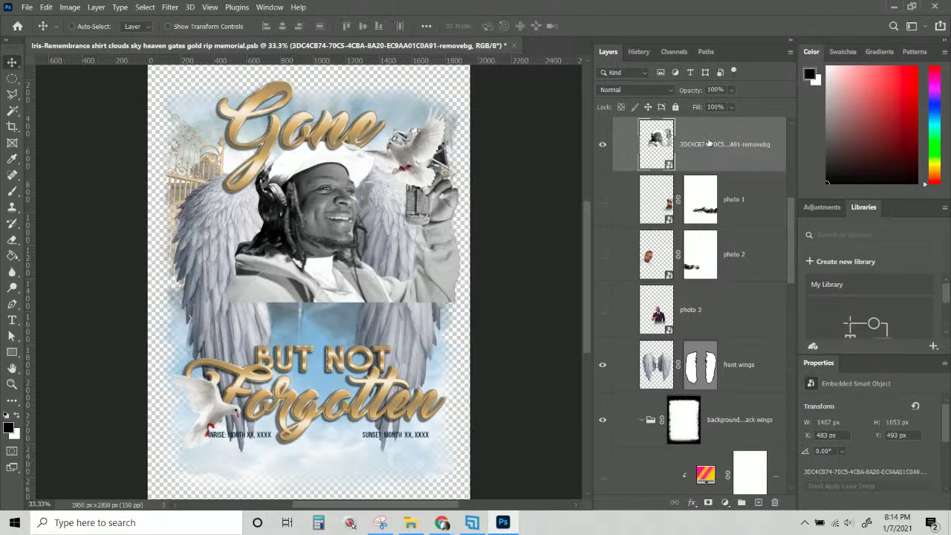
{"action": "left_click_drag", "start_coordinate": [296, 263], "coordinate": [272, 338]}
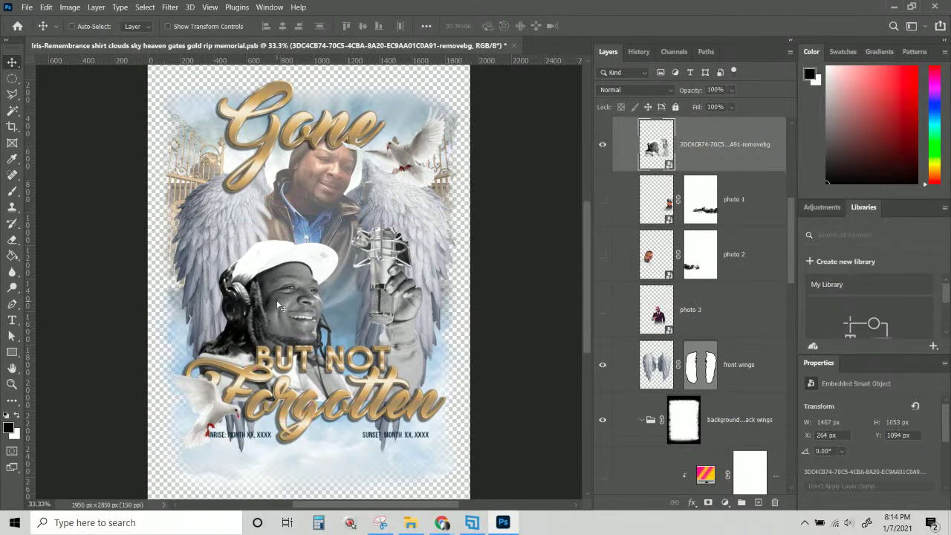
{"action": "key", "text": "shift+Up"}
{"action": "key", "text": "shift+Up"}
{"action": "key", "text": "shift+Up"}
{"action": "key", "text": "shift+Up"}
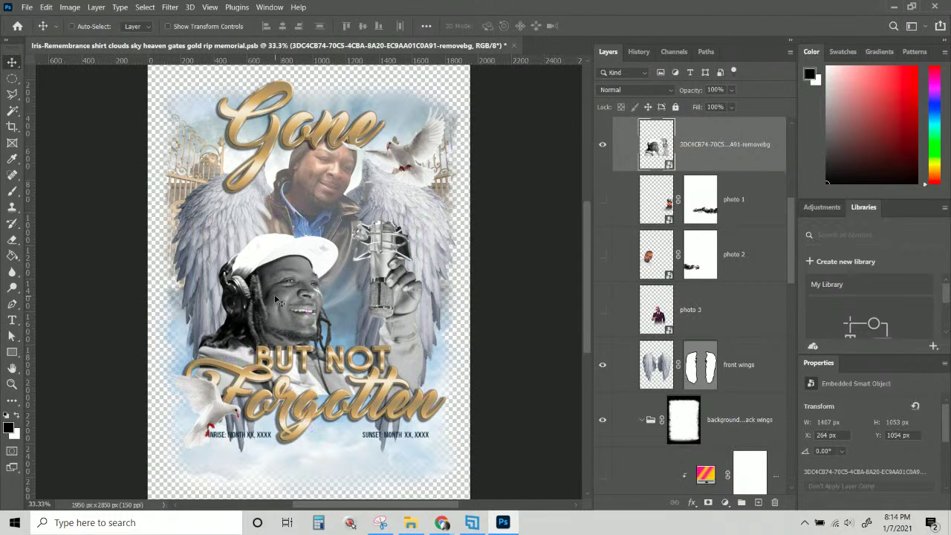
Fine-tune the photo to about 32% and set it just above Forgotten.
{"action": "key", "text": "ctrl+t"}
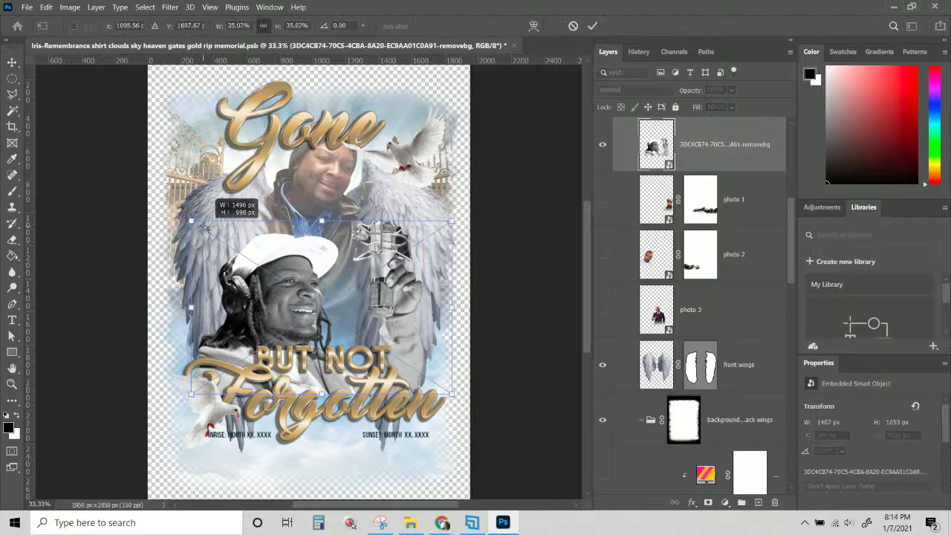
{"action": "left_click_drag", "start_coordinate": [189, 219], "coordinate": [210, 234]}
{"action": "mouse_move", "coordinate": [262, 318]}
{"action": "left_mouse_down"}
{"action": "mouse_move", "coordinate": [258, 331]}
{"action": "mouse_move", "coordinate": [253, 319]}
{"action": "left_mouse_up"}
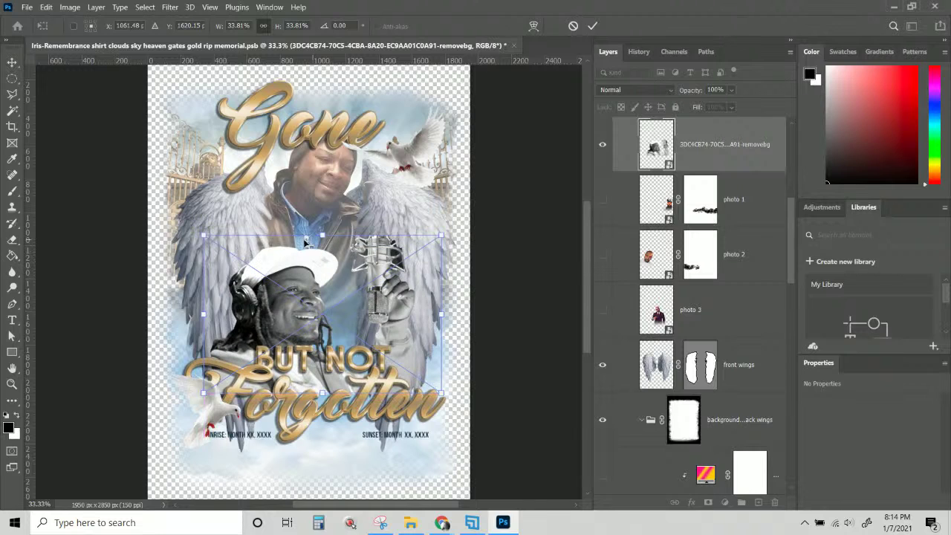
{"action": "left_click_drag", "start_coordinate": [443, 236], "coordinate": [439, 246]}
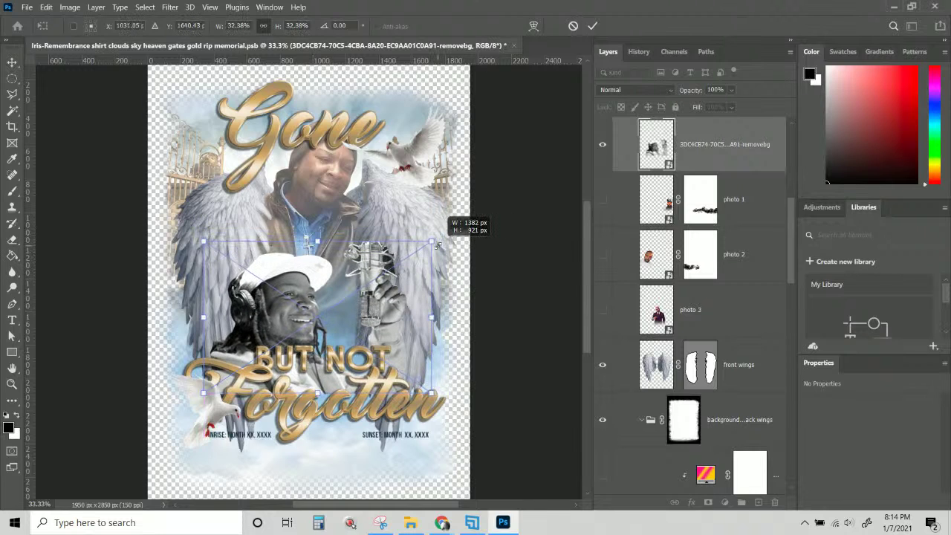
{"action": "mouse_move", "coordinate": [267, 312]}
{"action": "left_mouse_down"}
{"action": "mouse_move", "coordinate": [257, 306]}
{"action": "mouse_move", "coordinate": [267, 309]}
{"action": "left_mouse_up"}
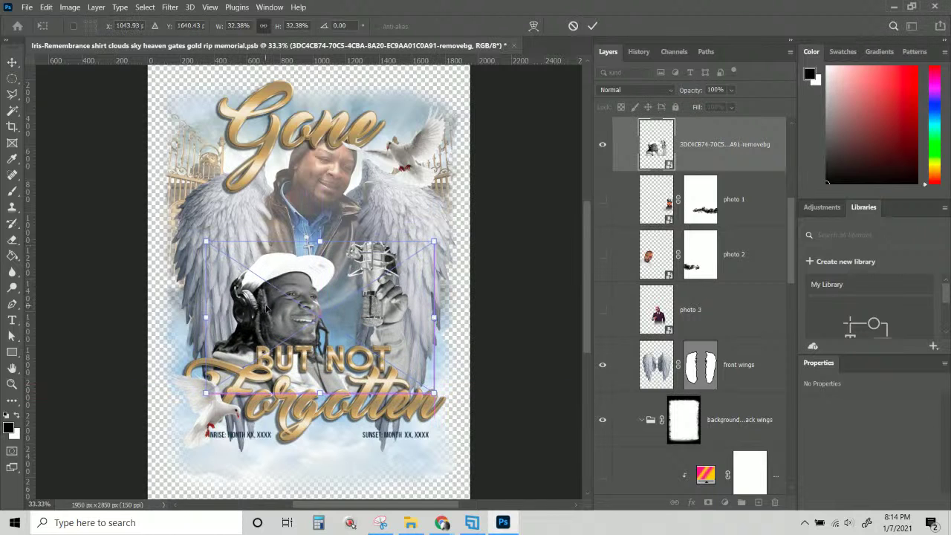
{"action": "key", "text": "Return"}
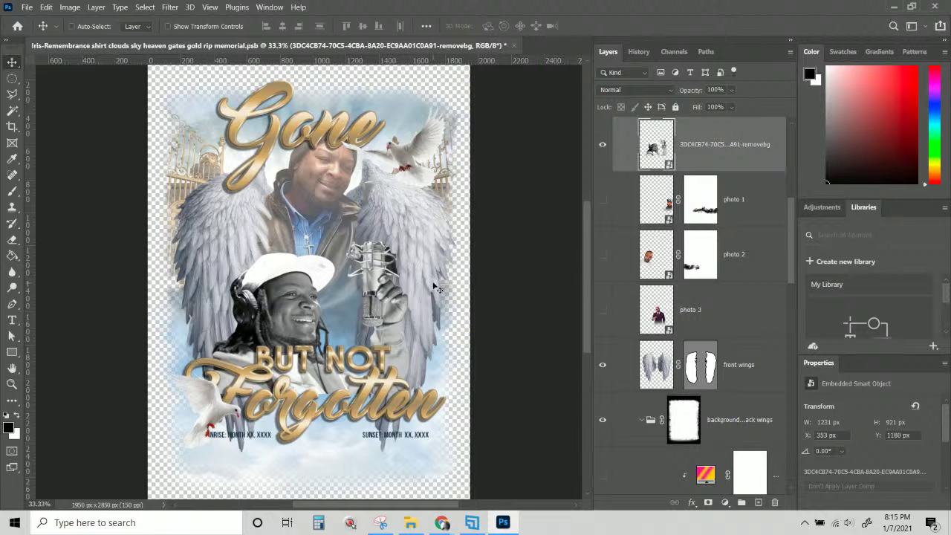
{"action": "key", "text": "ctrl+plus"}
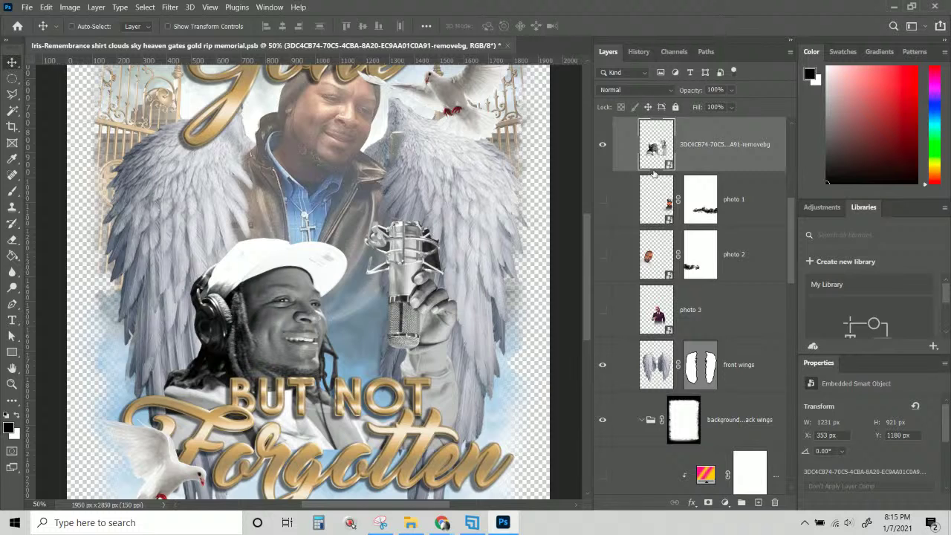
{"action": "scroll", "coordinate": [321, 298], "scroll_direction": "up", "scroll_amount": 5}
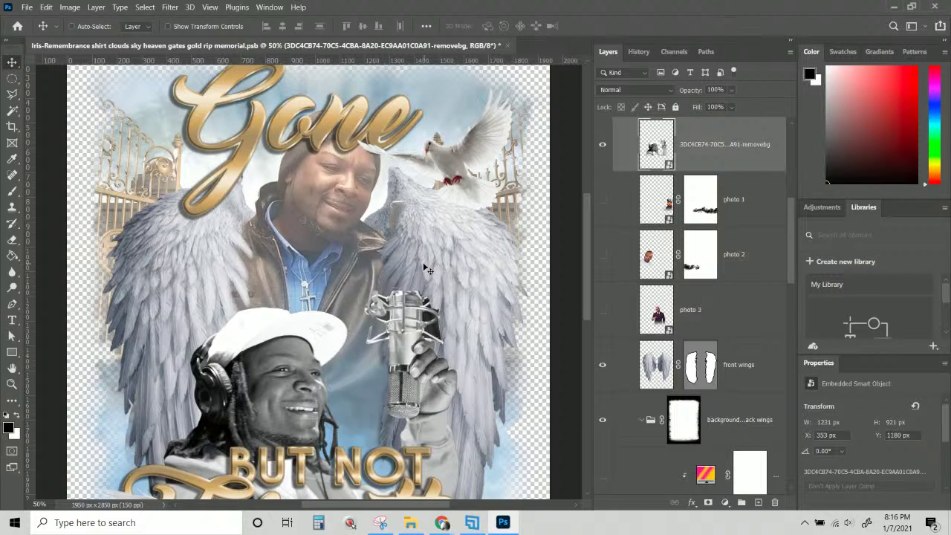
{"action": "left_click_drag", "start_coordinate": [588, 232], "coordinate": [583, 262]}
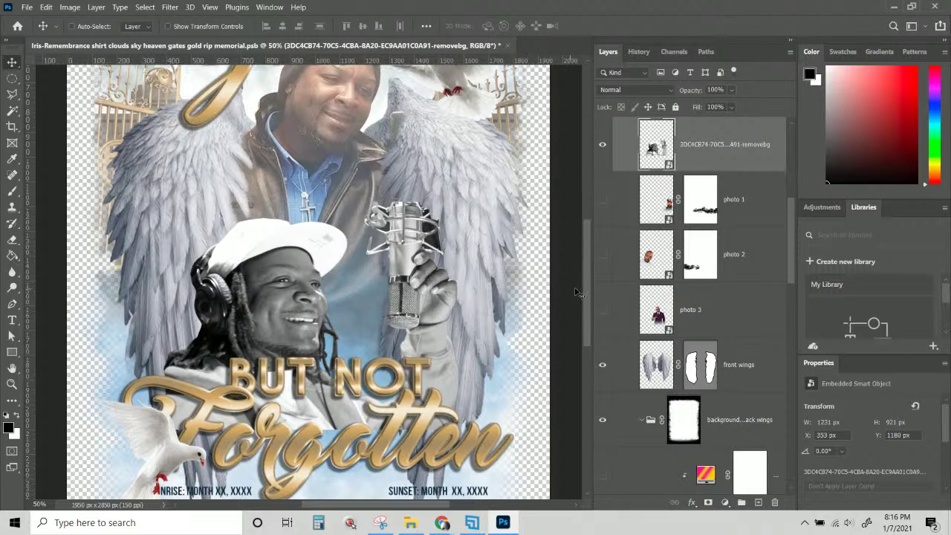
{"action": "left_click_drag", "start_coordinate": [584, 293], "coordinate": [588, 302]}
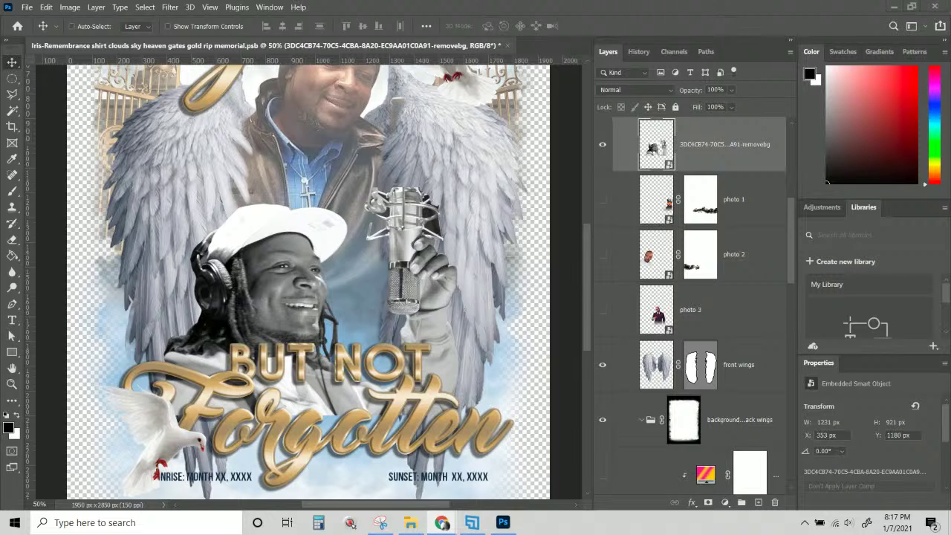
{"action": "scroll", "coordinate": [422, 439], "scroll_direction": "down", "scroll_amount": 2}
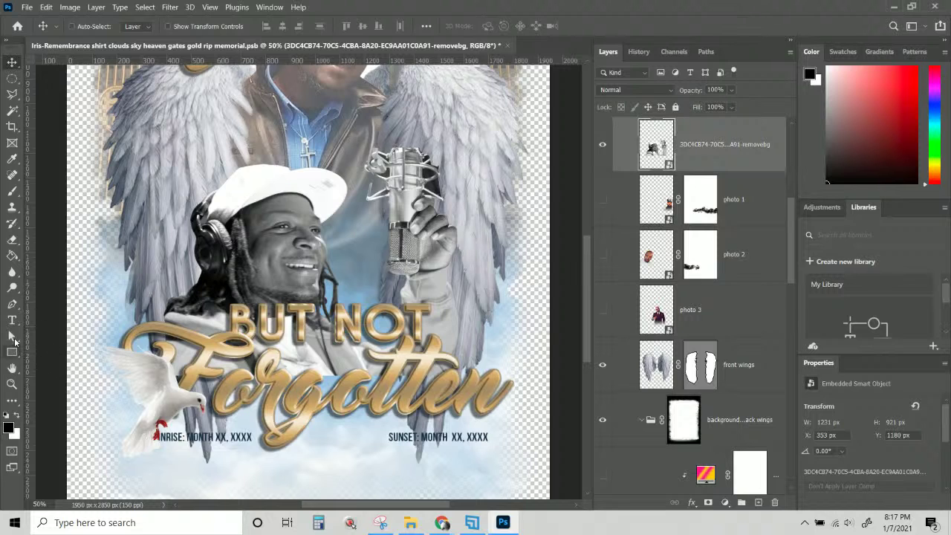
{"action": "left_click", "coordinate": [12, 321]}
{"action": "left_click", "coordinate": [442, 434]}
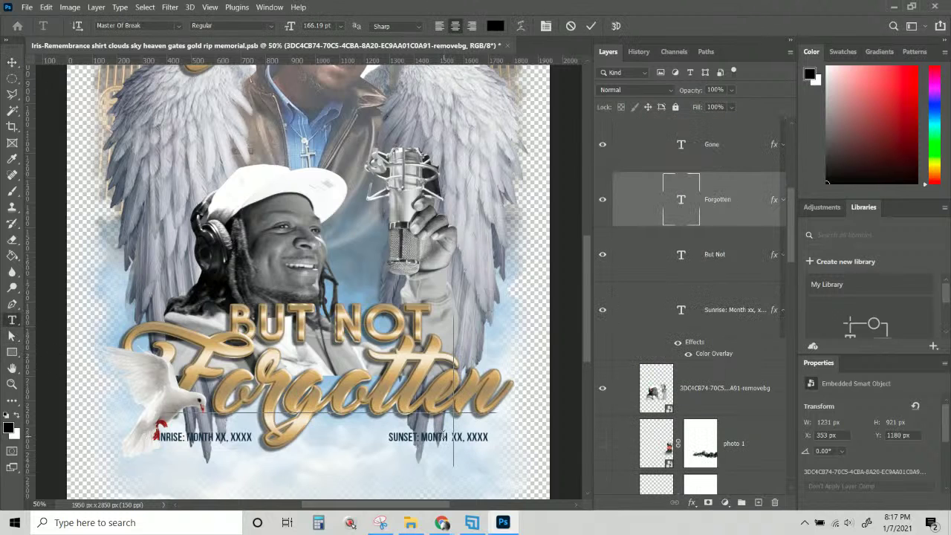
{"action": "key", "text": "ctrl+a"}
{"action": "key", "text": "Escape"}
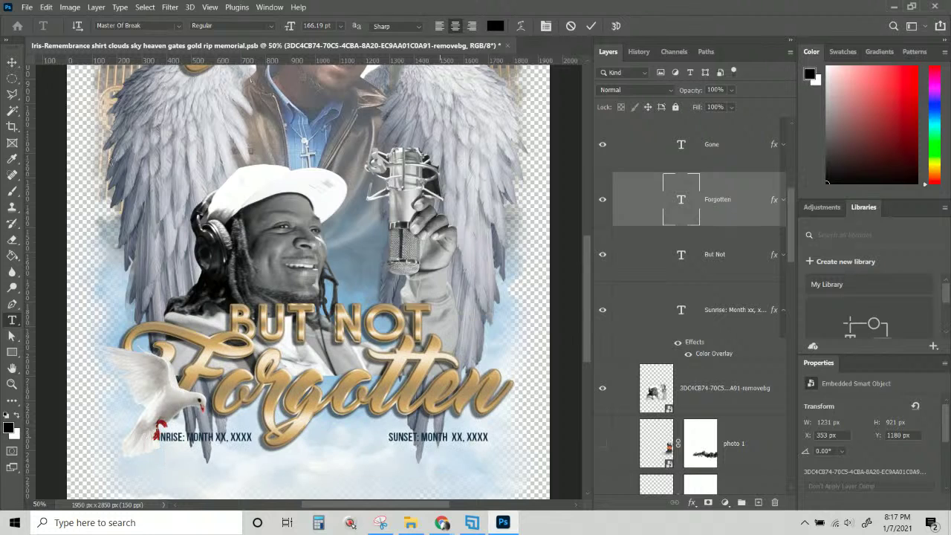
{"action": "left_click", "coordinate": [12, 62]}
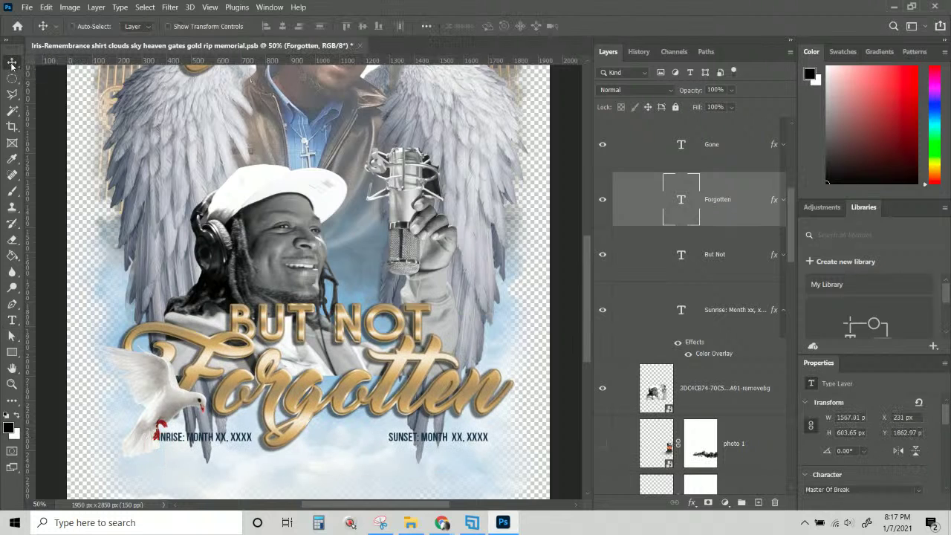
{"action": "key", "text": "ctrl+plus"}
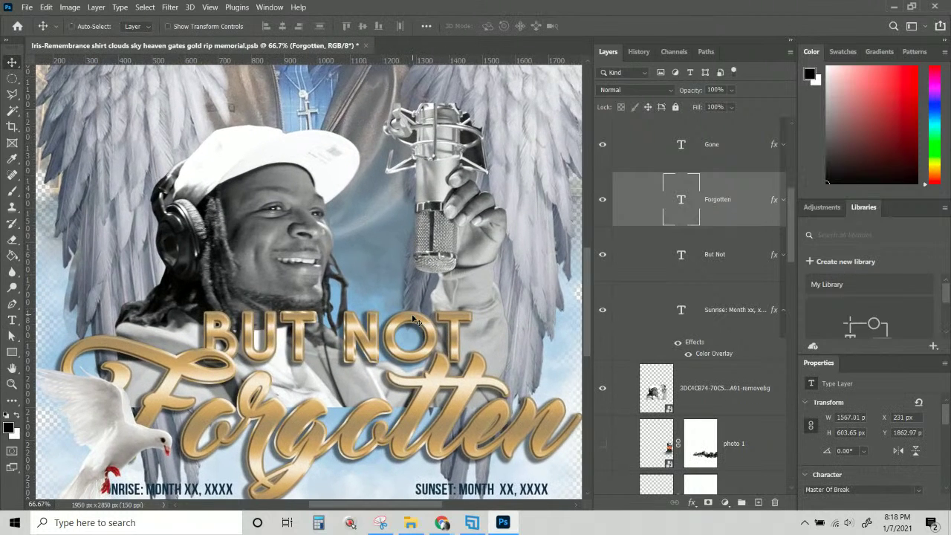
{"action": "scroll", "coordinate": [44, 155], "scroll_direction": "down", "scroll_amount": 3}
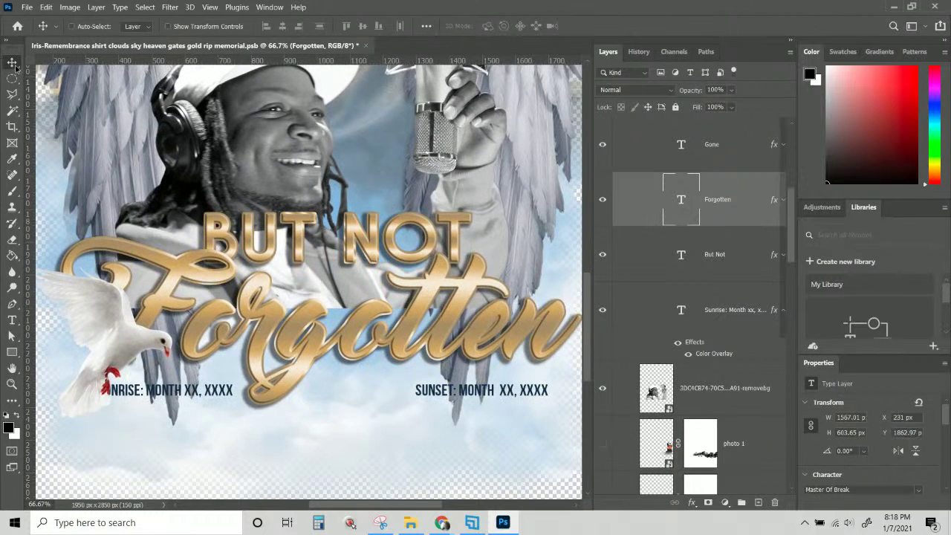
Pick the Sunrise text layer and replace its placeholder date with 3/12/1987.
{"action": "right_click", "coordinate": [518, 396]}
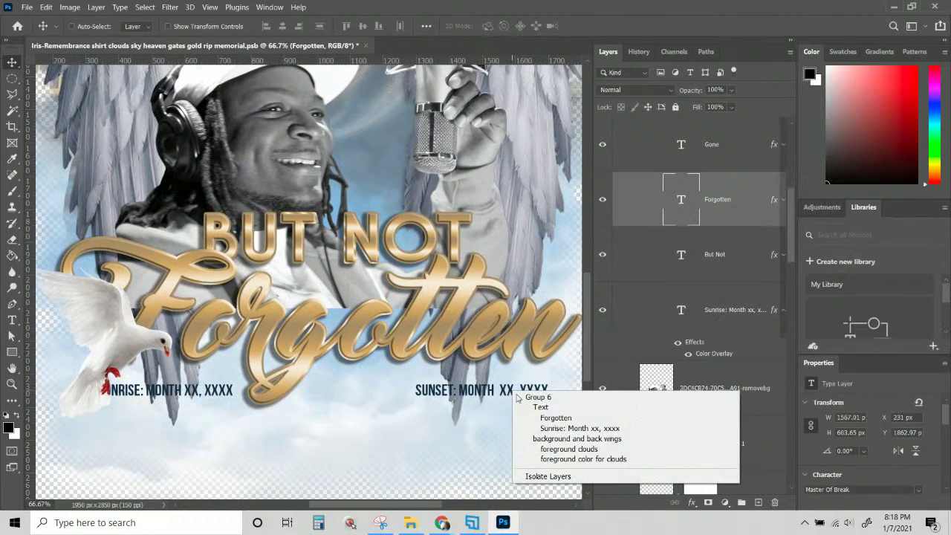
{"action": "left_click", "coordinate": [536, 426]}
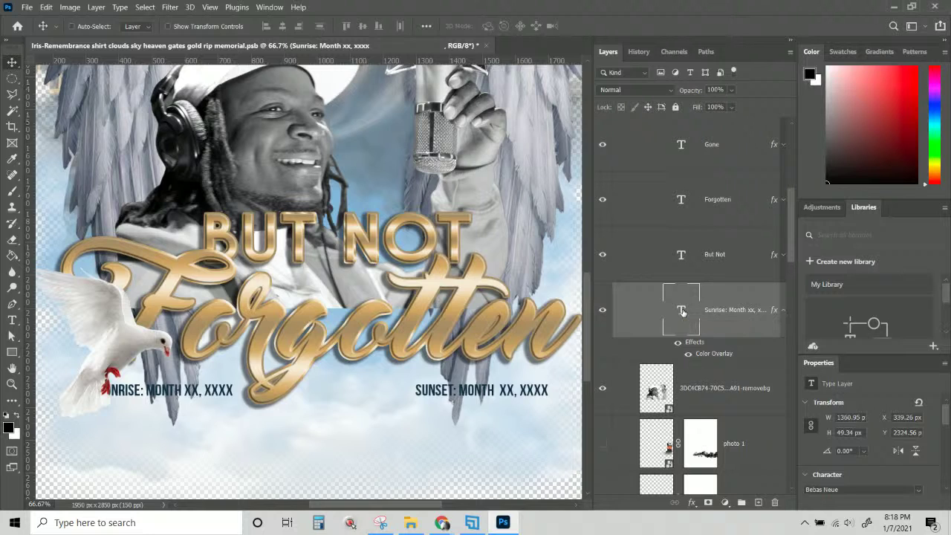
{"action": "double_click", "coordinate": [682, 310]}
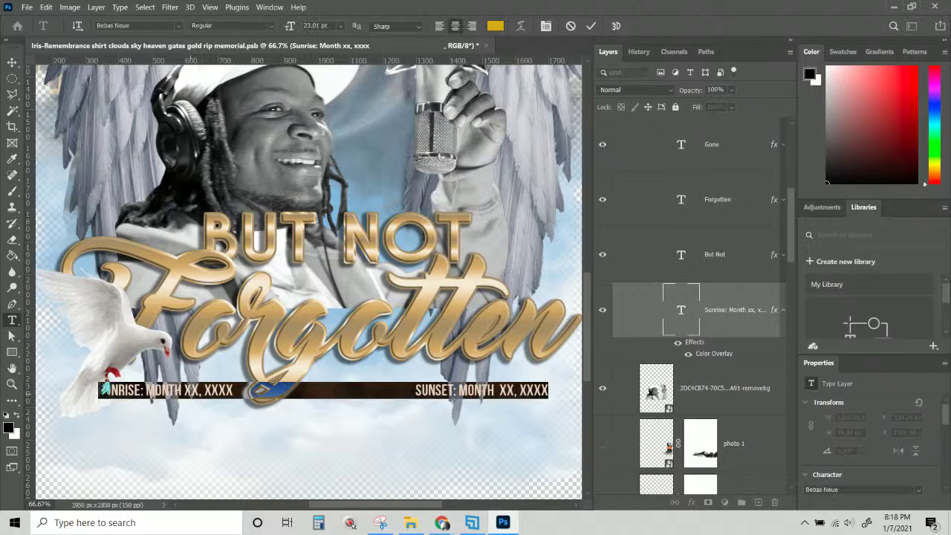
{"action": "left_click", "coordinate": [147, 390]}
{"action": "left_click_drag", "start_coordinate": [146, 389], "coordinate": [235, 391]}
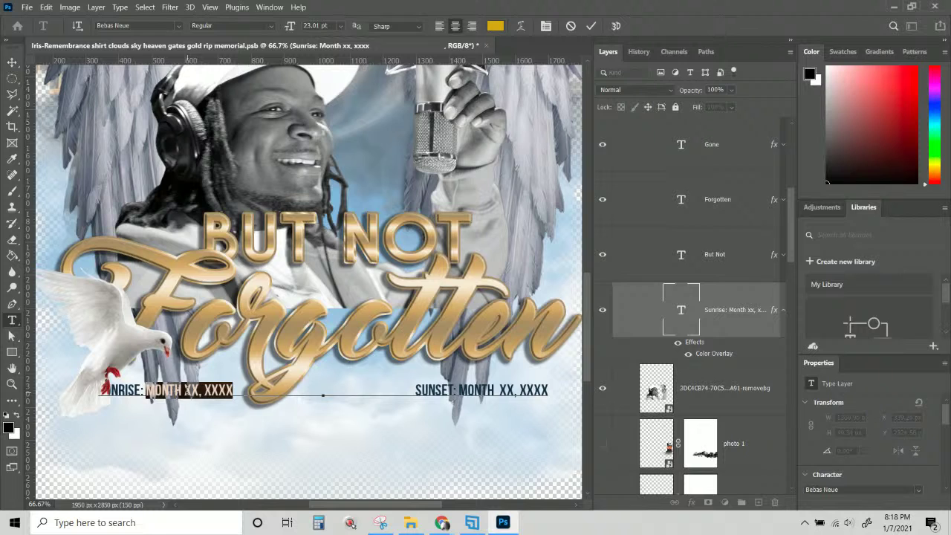
{"action": "right_click", "coordinate": [186, 150]}
{"action": "left_click", "coordinate": [238, 198]}
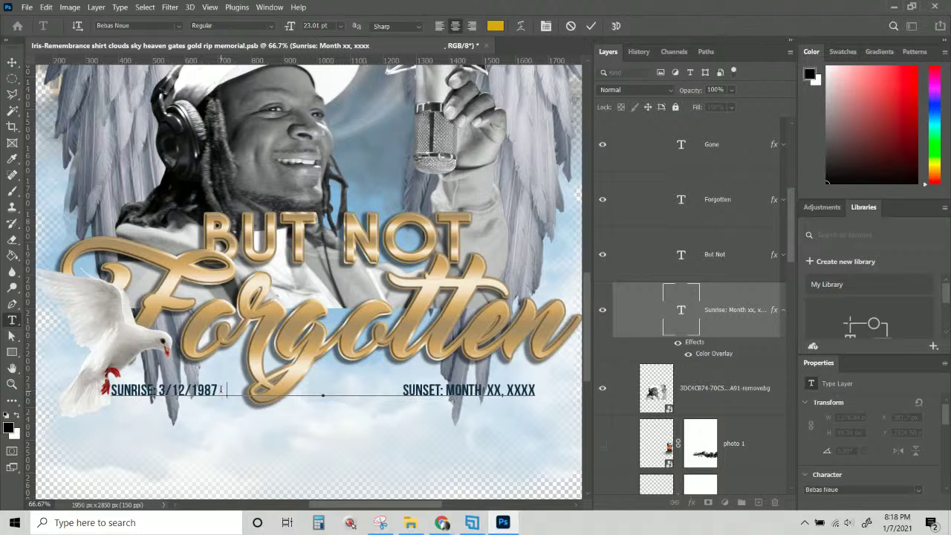
Add MARCH 12, 1987 after it, commit, and move the date line lower.
{"action": "type", "text": "MAR"}
{"action": "key", "text": "BackSpace"}
{"action": "type", "text": "RCH"}
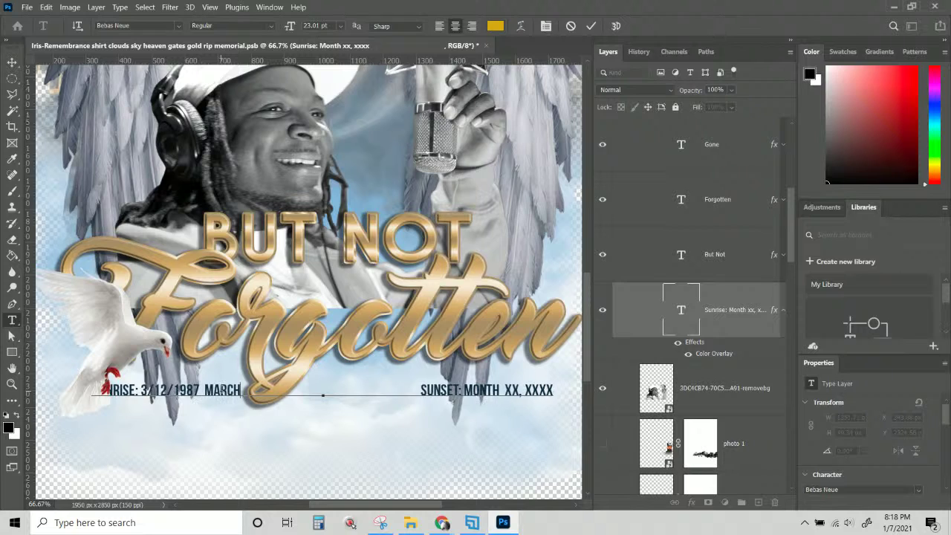
{"action": "type", "text": " 12"}
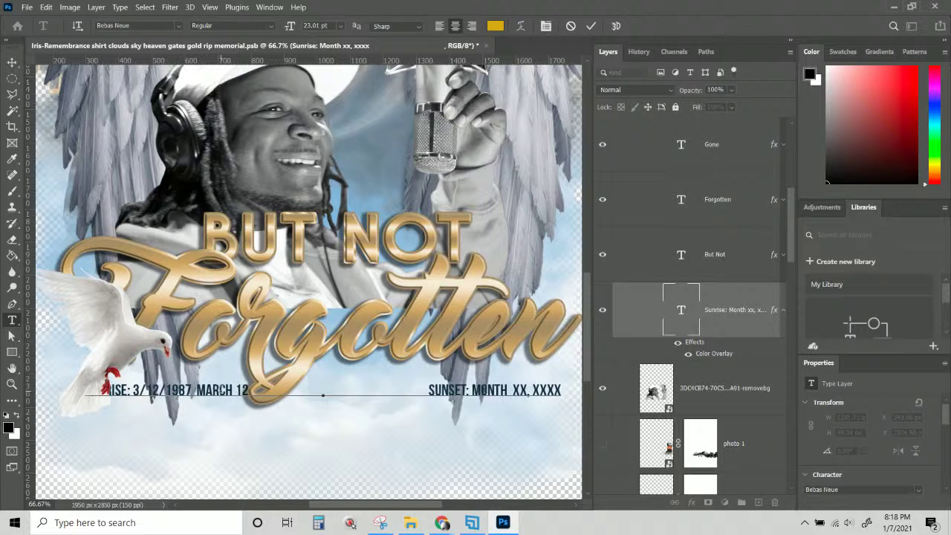
{"action": "type", "text": "."}
{"action": "type", "text": " 19"}
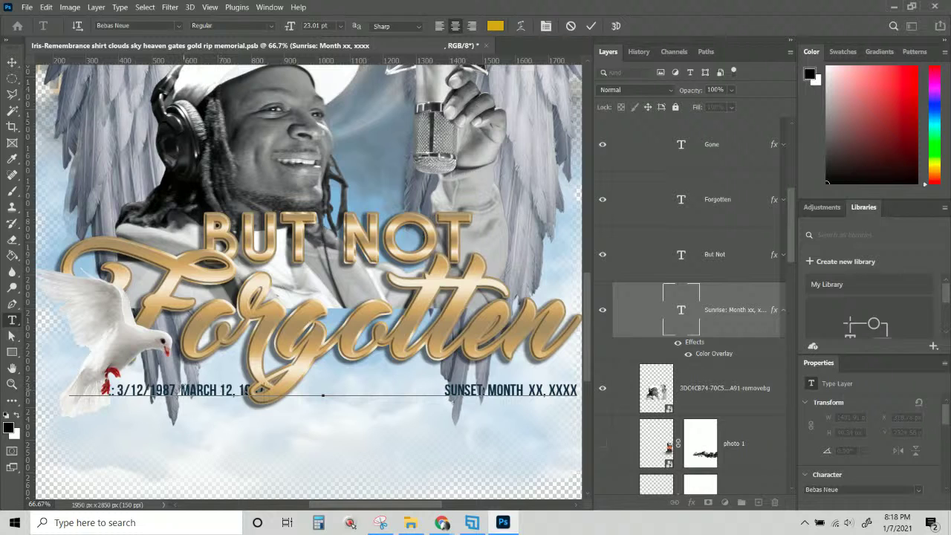
{"action": "left_click", "coordinate": [12, 62]}
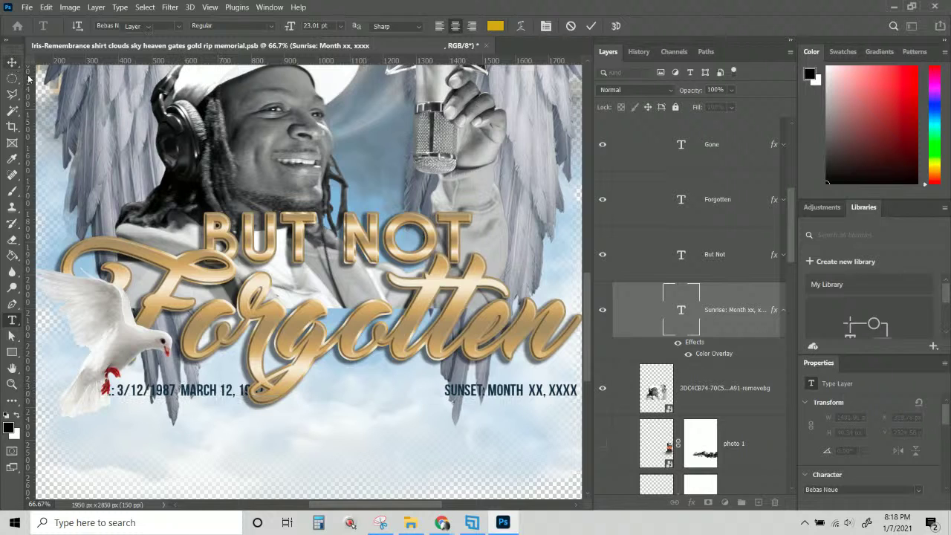
{"action": "left_click_drag", "start_coordinate": [535, 398], "coordinate": [537, 445]}
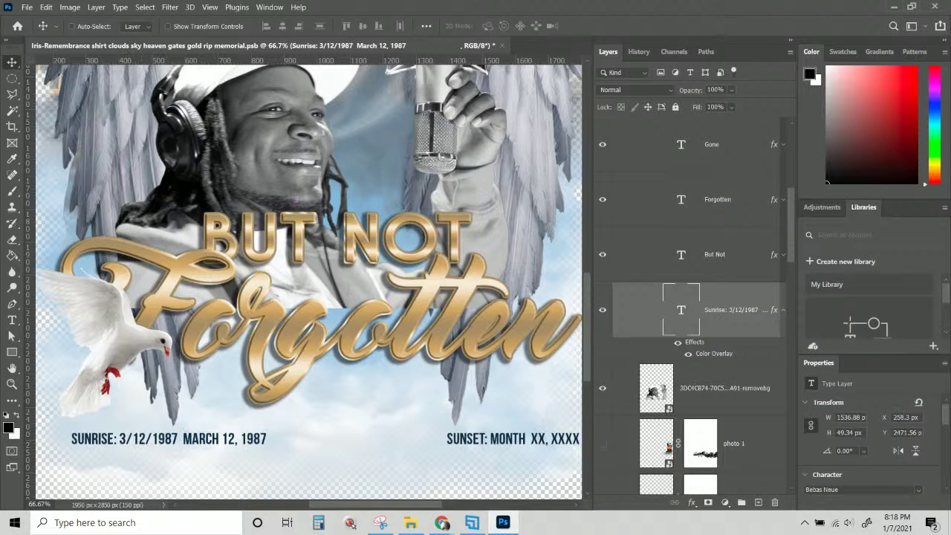
Switch from Photoshop to the web browser.
{"action": "key", "text": "alt+Tab"}
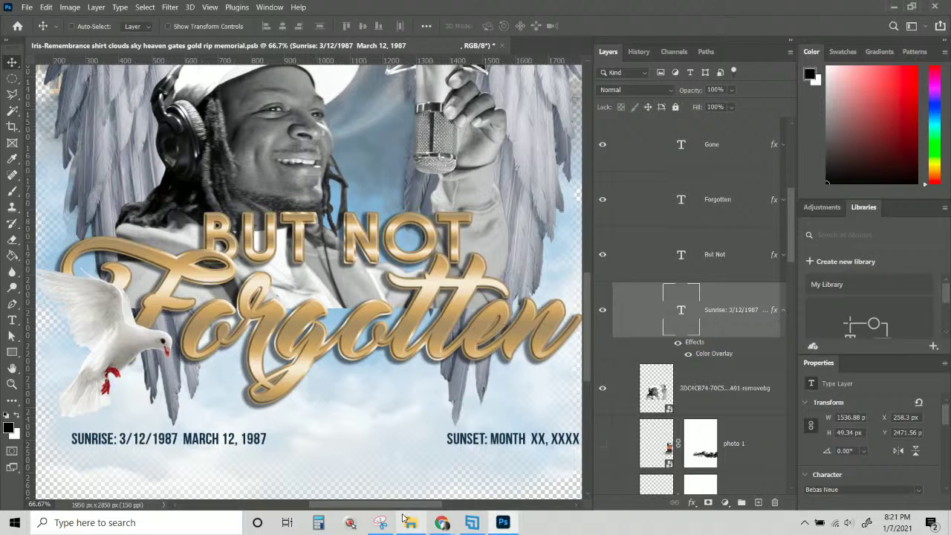
Delete the numeric sunrise date so it reads SUNRISE: MARCH 12, 1987.
{"action": "mouse_move", "coordinate": [399, 505]}
{"action": "left_mouse_down"}
{"action": "mouse_move", "coordinate": [422, 505]}
{"action": "mouse_move", "coordinate": [398, 506]}
{"action": "left_mouse_up"}
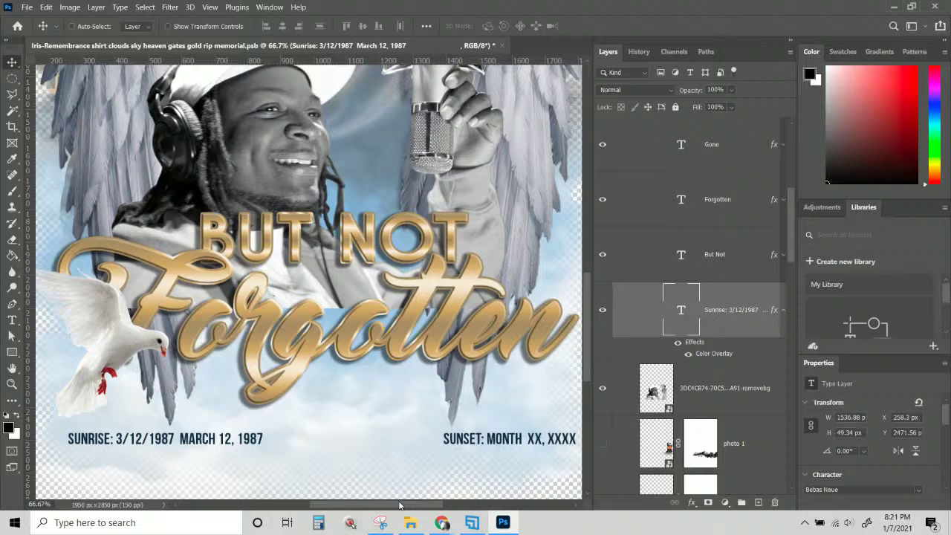
{"action": "left_click", "coordinate": [11, 320]}
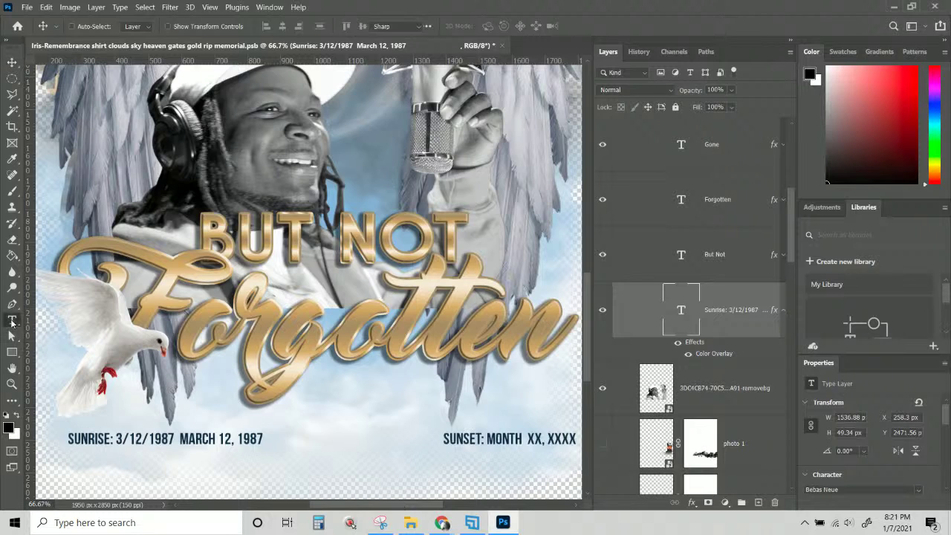
{"action": "left_click", "coordinate": [178, 438]}
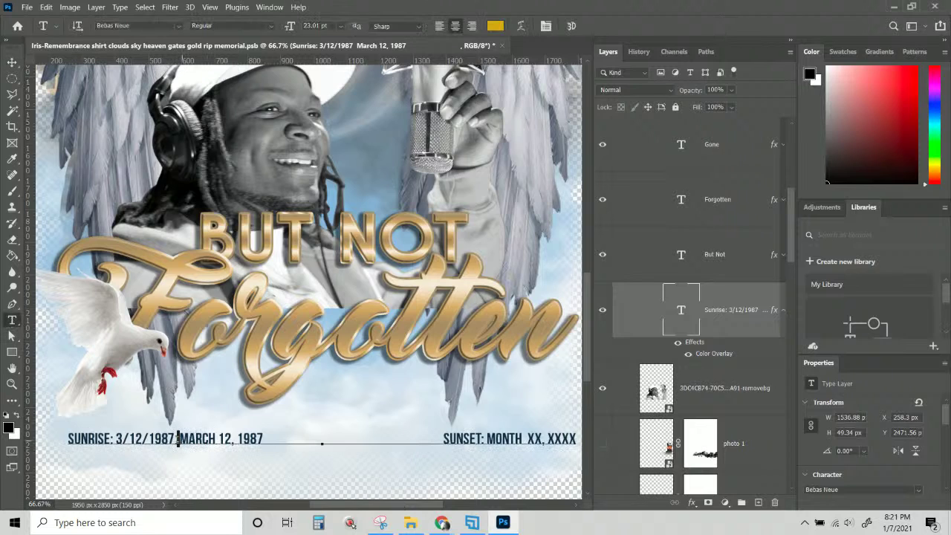
{"action": "left_click_drag", "start_coordinate": [178, 438], "coordinate": [114, 438]}
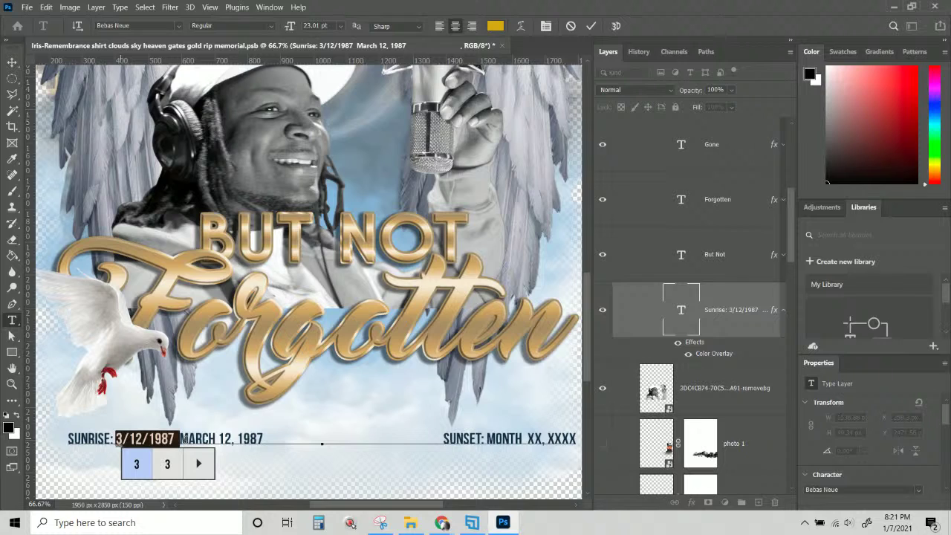
{"action": "left_click", "coordinate": [179, 438]}
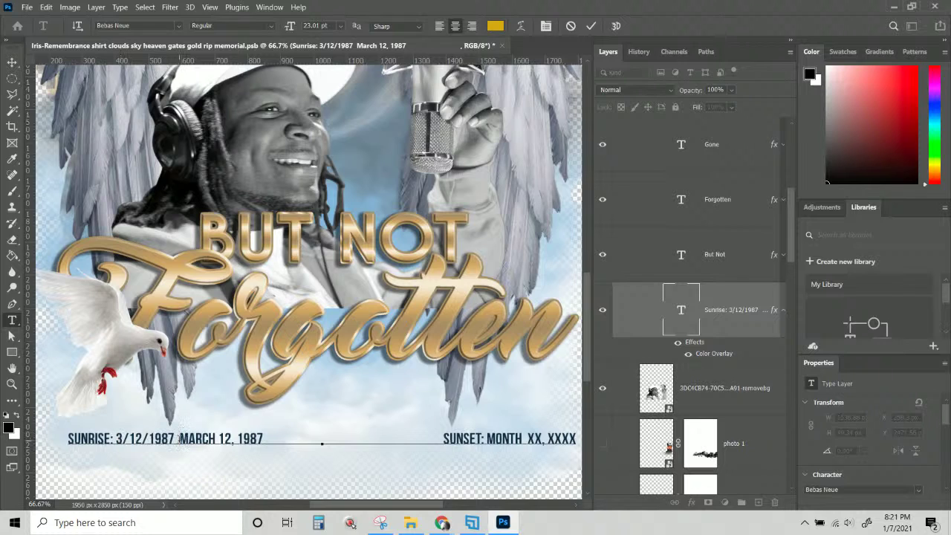
{"action": "key", "text": "BackSpace"}
{"action": "key", "text": "BackSpace"}
{"action": "key", "text": "BackSpace"}
{"action": "key", "text": "BackSpace"}
{"action": "key", "text": "BackSpace"}
{"action": "key", "text": "BackSpace"}
{"action": "key", "text": "BackSpace"}
{"action": "key", "text": "BackSpace"}
{"action": "key", "text": "BackSpace"}
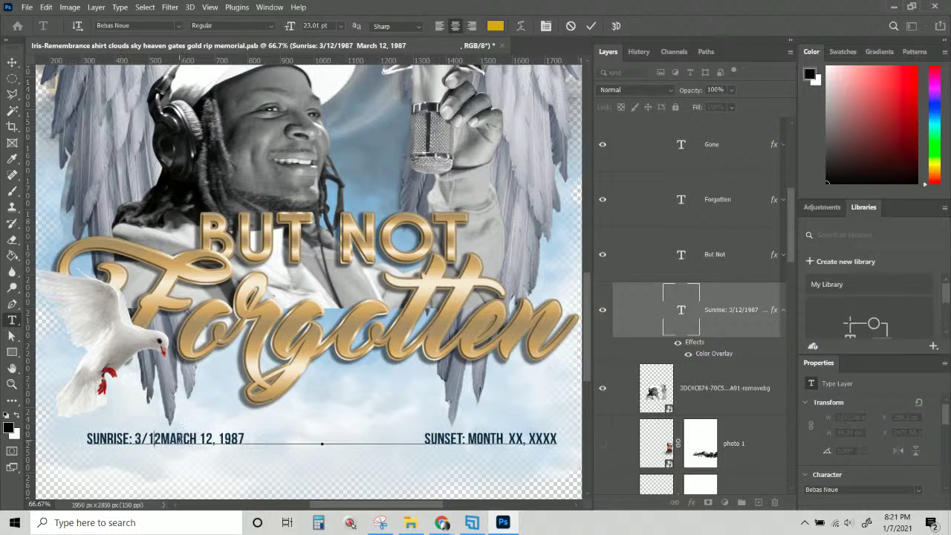
{"action": "key", "text": "BackSpace"}
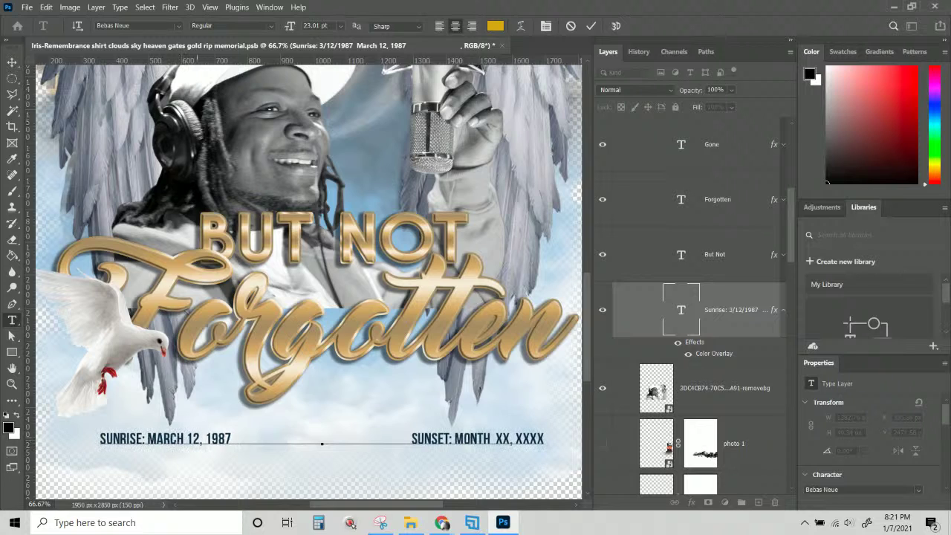
Replace the sunset placeholder with JANUARY 2, 2021.
{"action": "key", "text": "alt+Tab"}
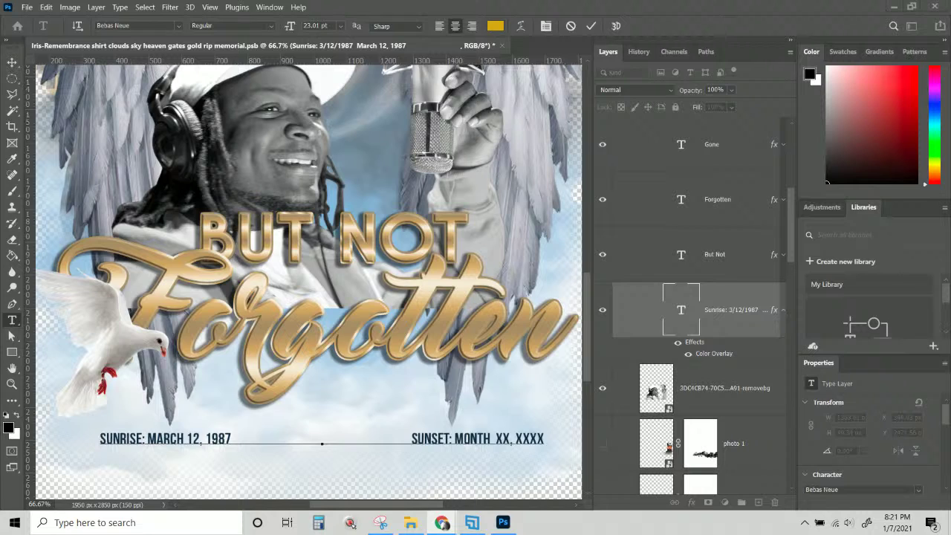
{"action": "left_click", "coordinate": [454, 439]}
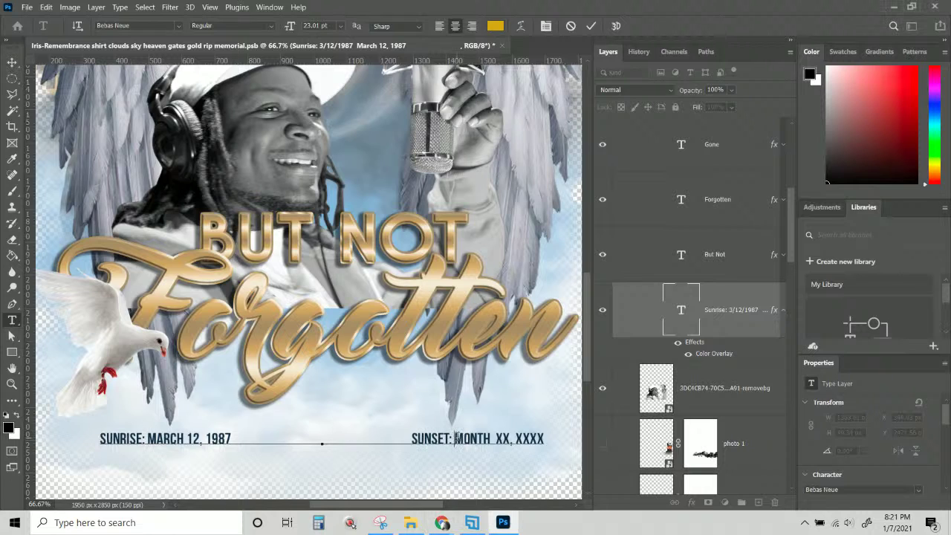
{"action": "type", "text": "1/3/2021"}
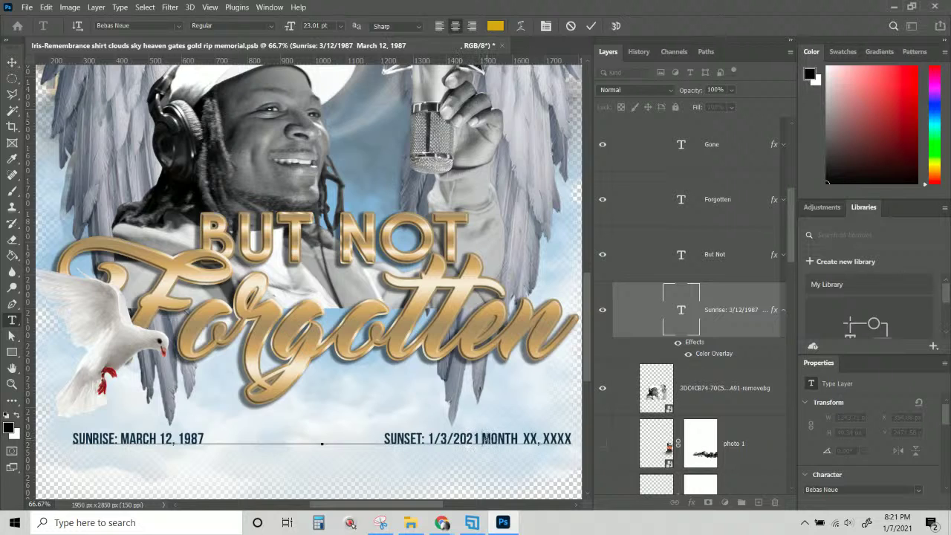
{"action": "left_click_drag", "start_coordinate": [483, 439], "coordinate": [519, 438]}
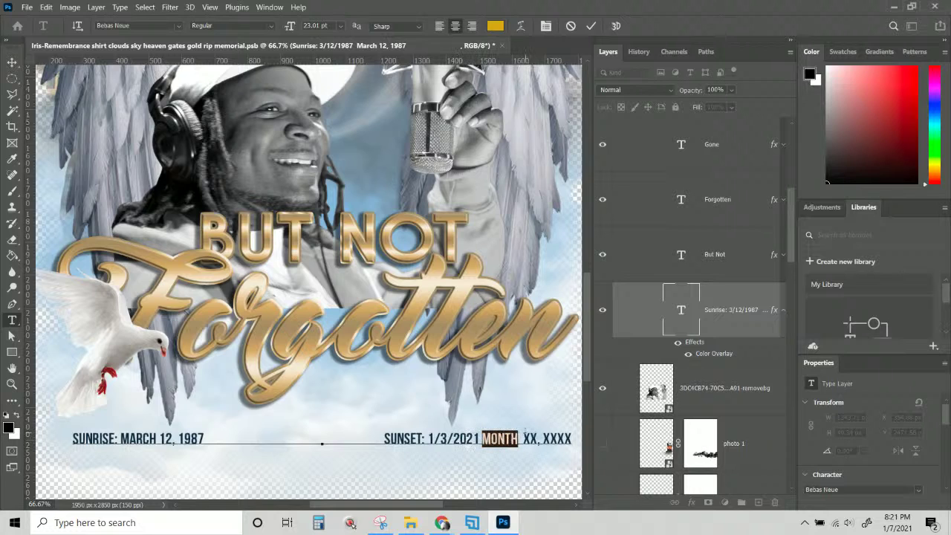
{"action": "type", "text": "JAN"}
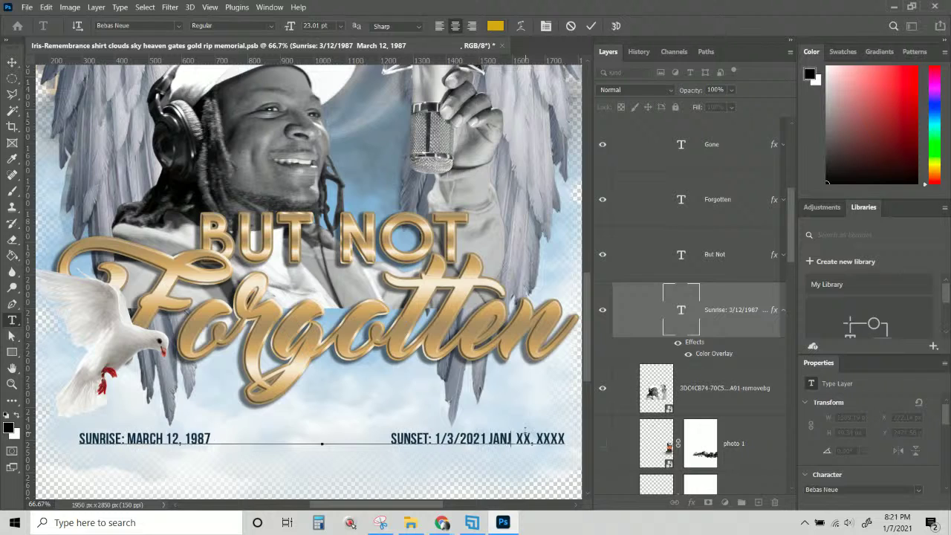
{"action": "key", "text": "BackSpace"}
{"action": "type", "text": "UARY"}
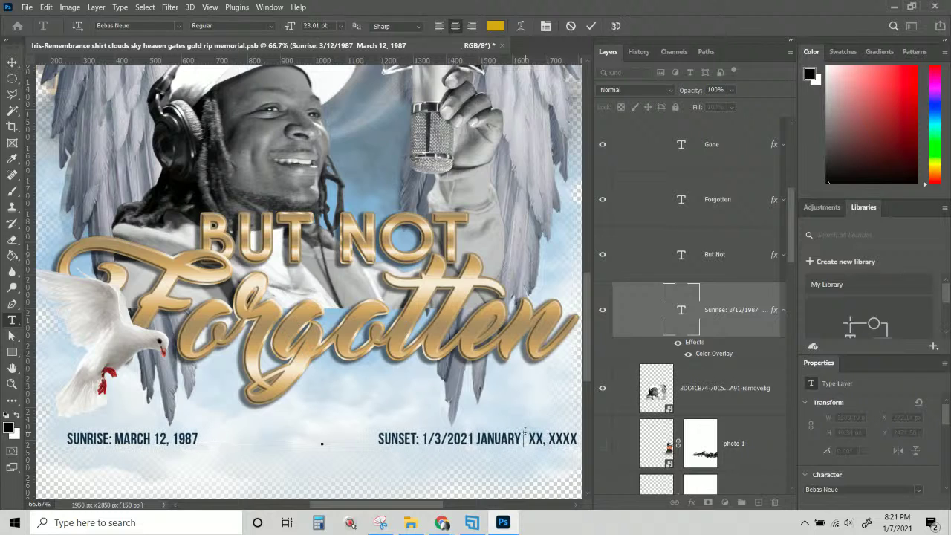
{"action": "type", "text": " 2 "}
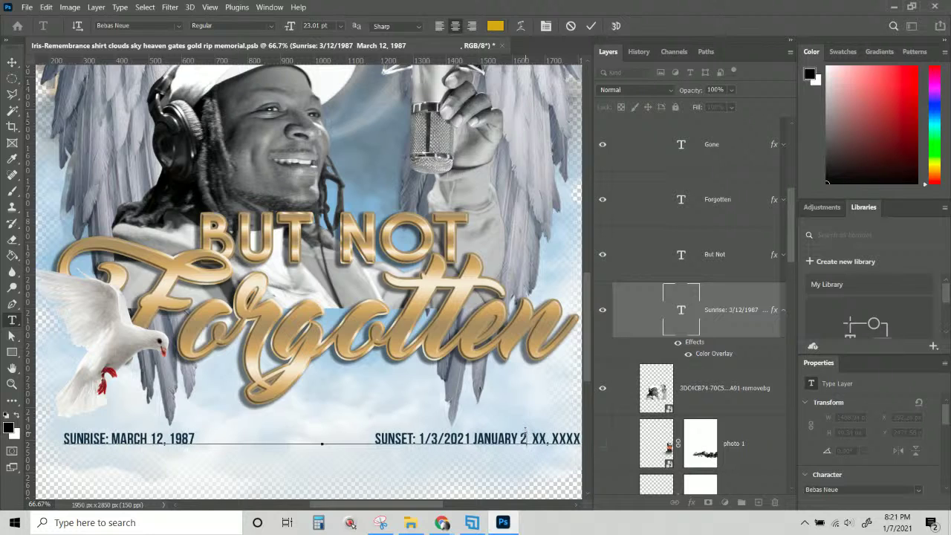
{"action": "type", "text": ", 2021"}
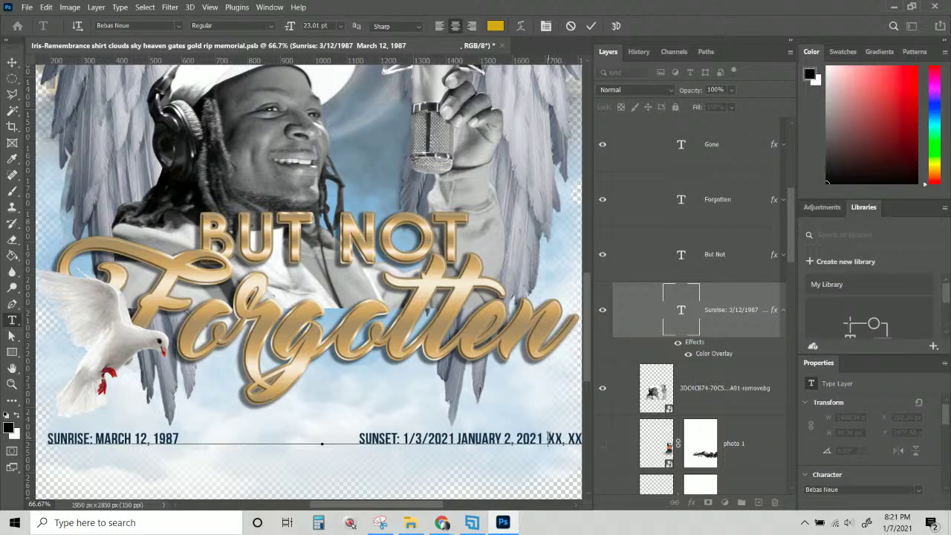
{"action": "key", "text": "shift+End"}
{"action": "key", "text": "BackSpace"}
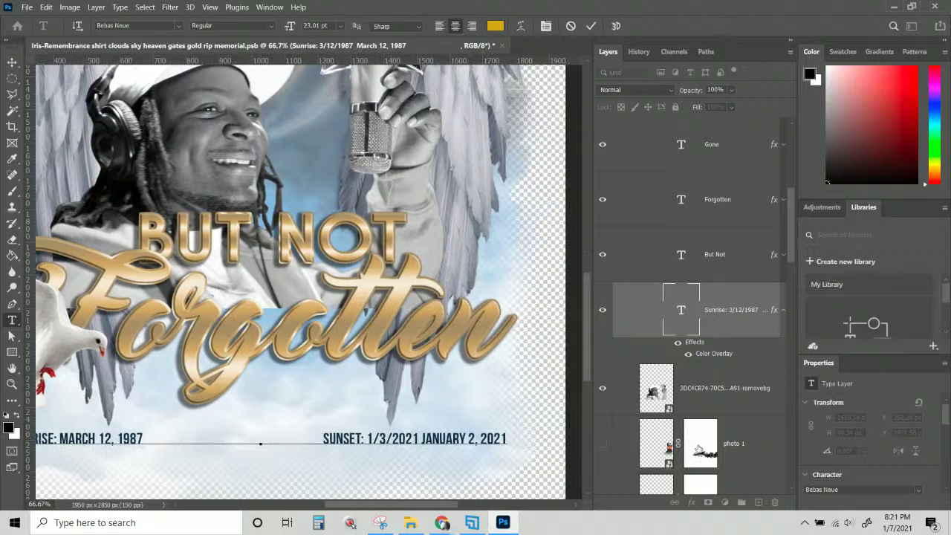
Remove the numeric sunset date 1/3/2021 and commit the text.
{"action": "left_click_drag", "start_coordinate": [422, 439], "coordinate": [367, 442]}
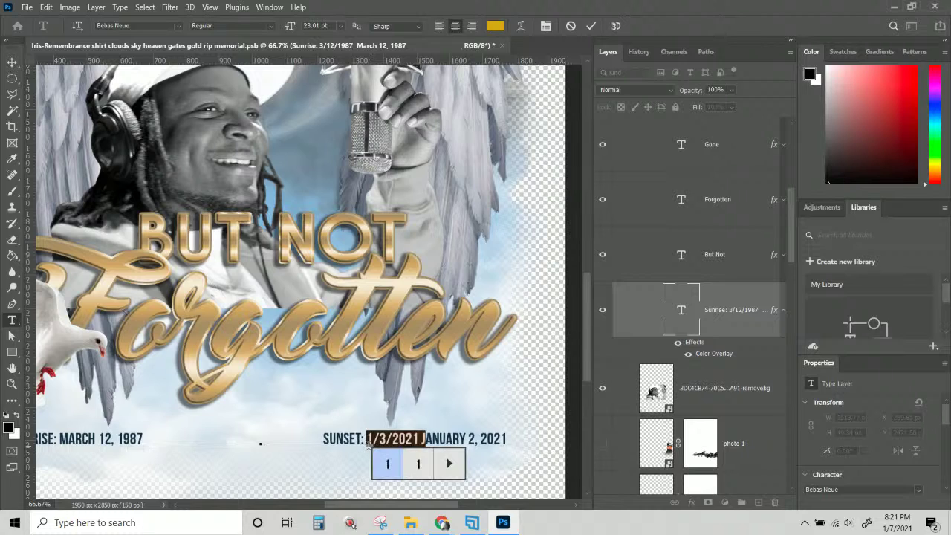
{"action": "left_click", "coordinate": [417, 438]}
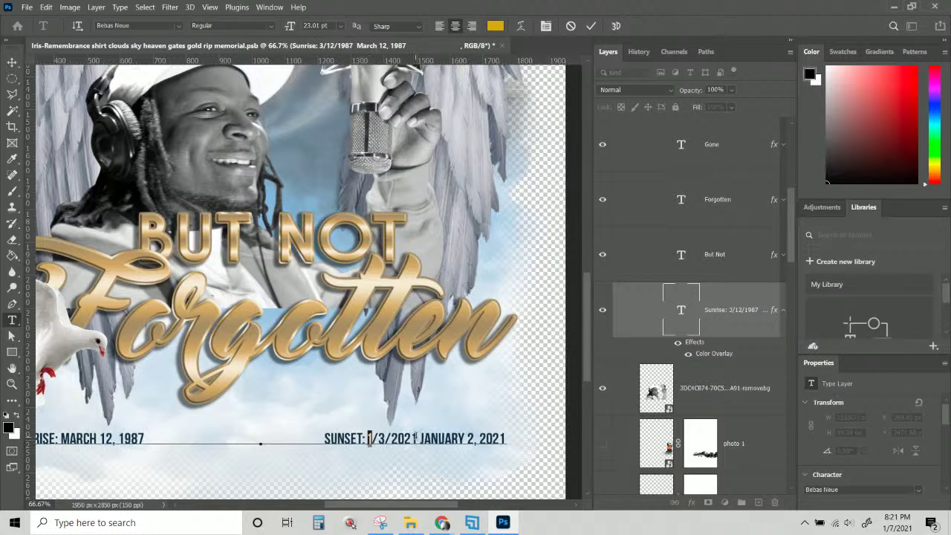
{"action": "left_click", "coordinate": [369, 439], "text": "shift"}
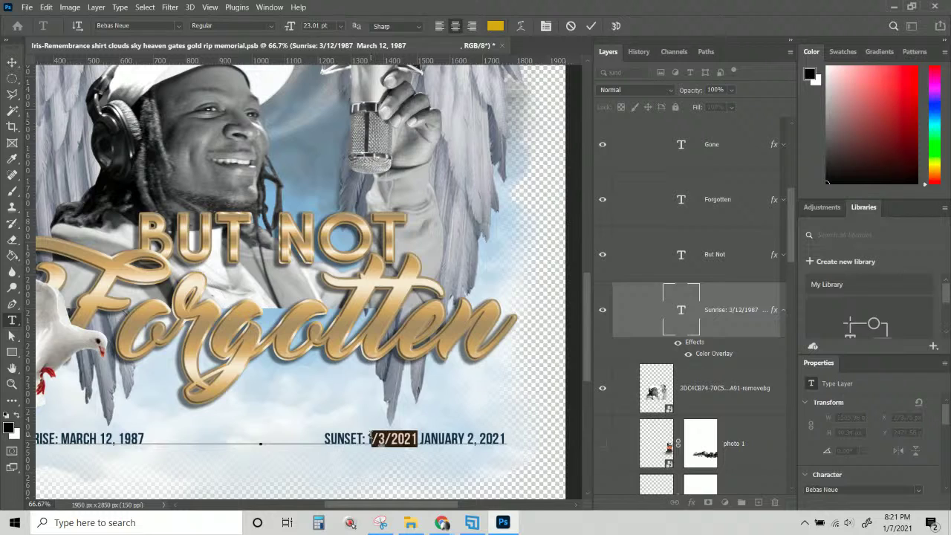
{"action": "key", "text": "BackSpace"}
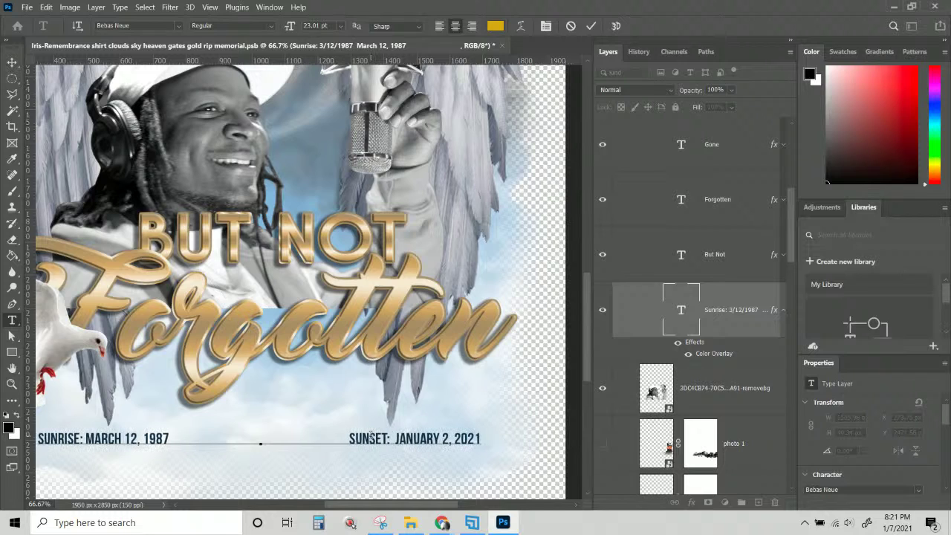
{"action": "key", "text": "BackSpace"}
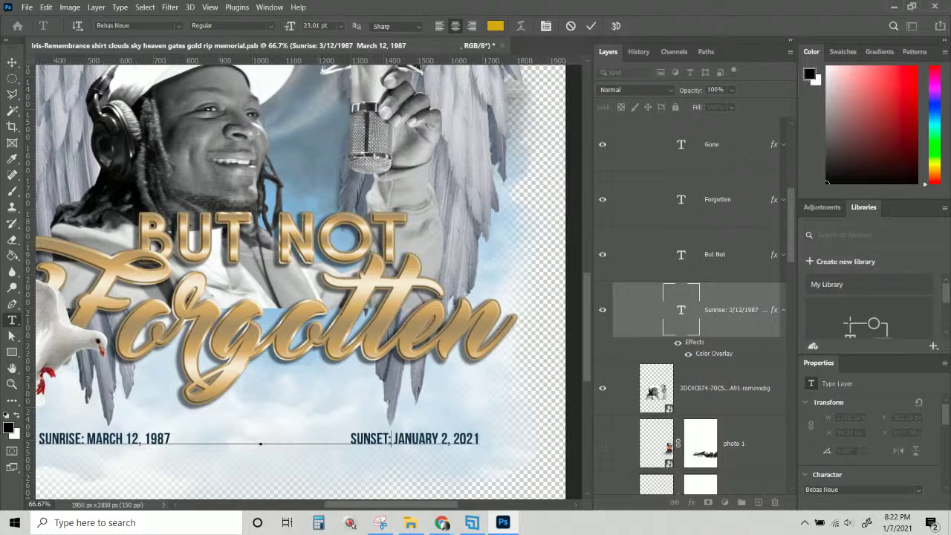
{"action": "left_click", "coordinate": [12, 62]}
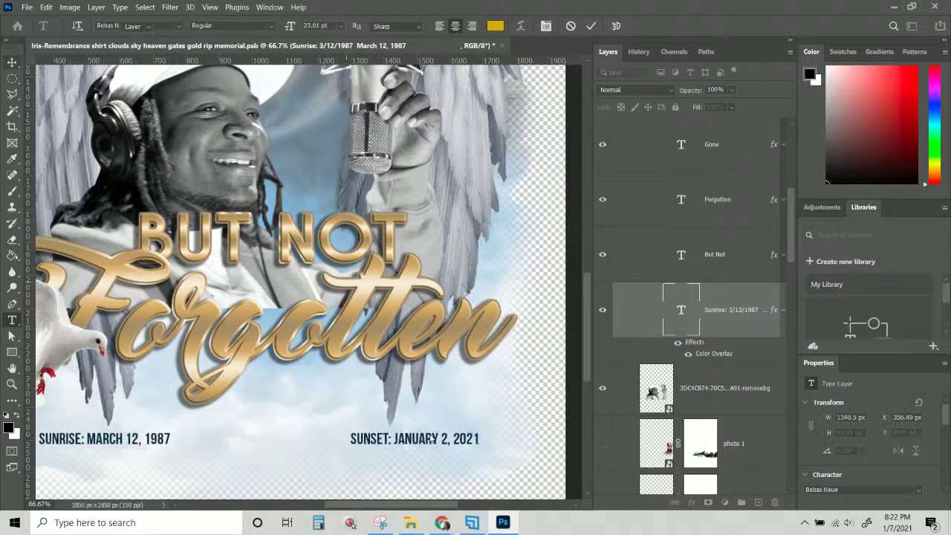
Move the date line slightly lower and zoom out to see the whole shirt design.
{"action": "key", "text": "ctrl+minus"}
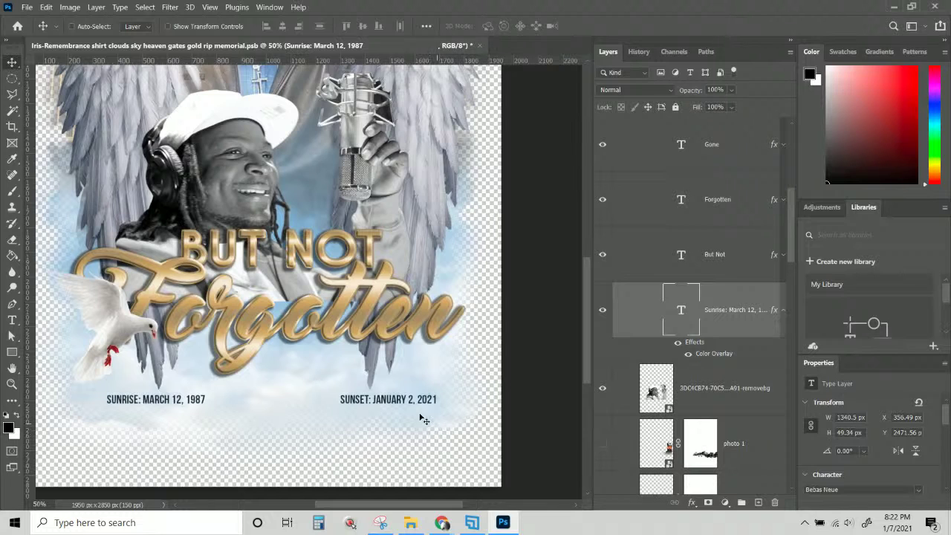
{"action": "left_click_drag", "start_coordinate": [408, 405], "coordinate": [403, 414]}
{"action": "key", "text": "ctrl+minus"}
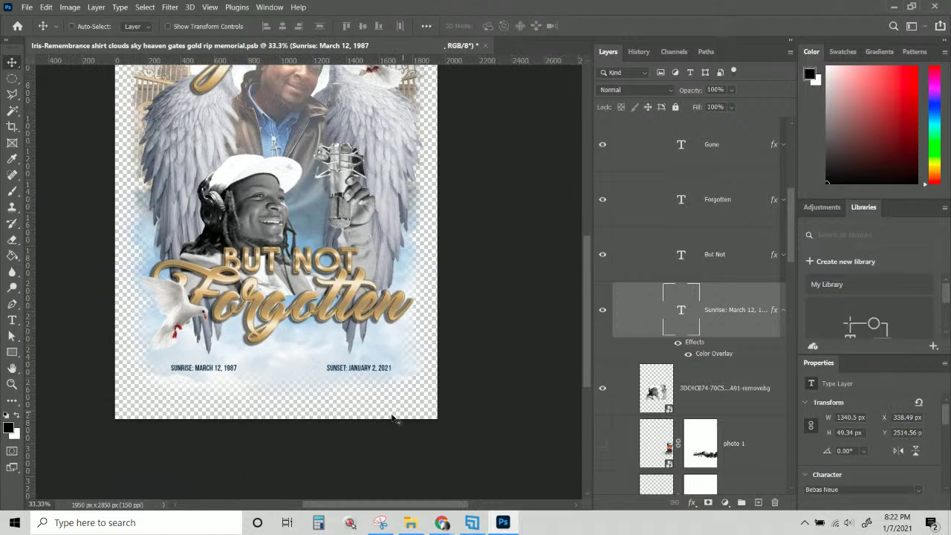
{"action": "scroll", "coordinate": [392, 413], "scroll_direction": "up", "scroll_amount": 3}
{"action": "scroll", "coordinate": [355, 428], "scroll_direction": "up", "scroll_amount": 1}
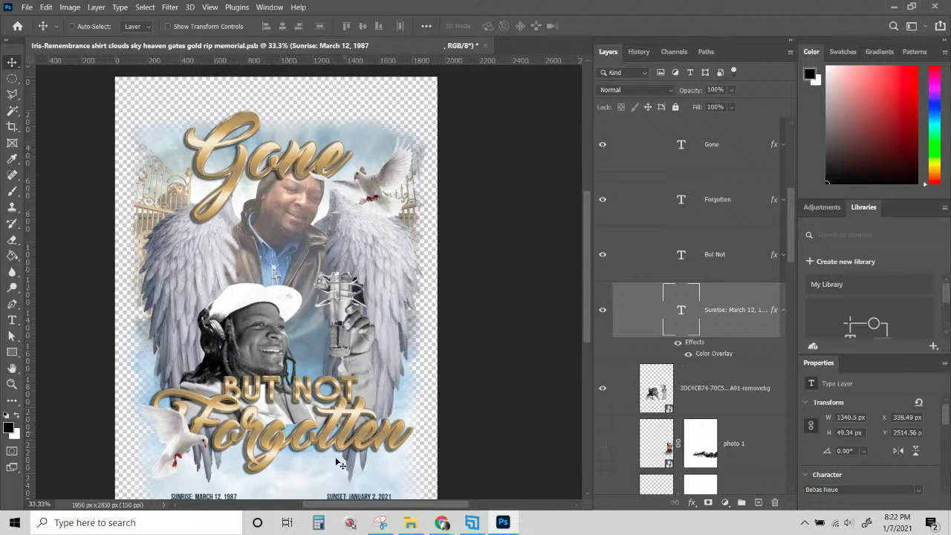
{"action": "scroll", "coordinate": [303, 425], "scroll_direction": "down", "scroll_amount": 1}
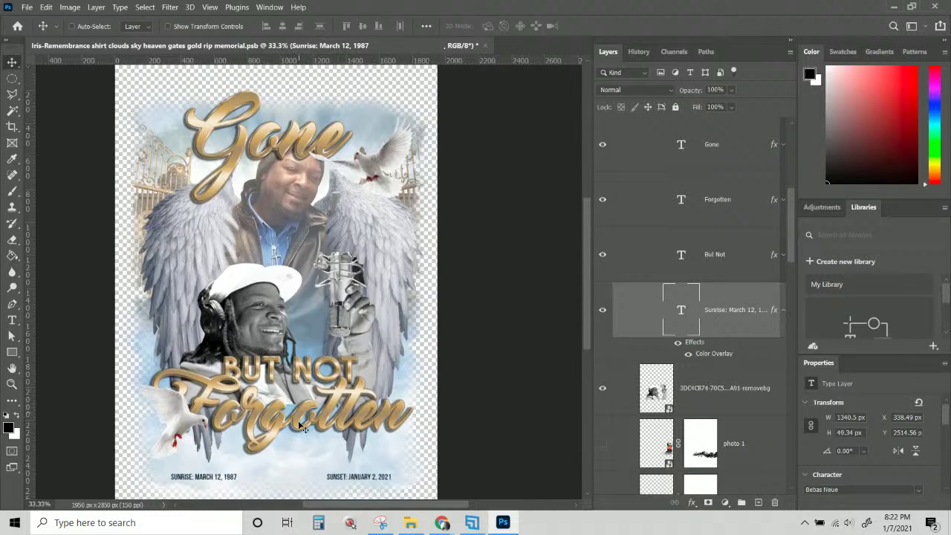
Duplicate the Forgotten text layer, placing the copy just below the original.
{"action": "right_click", "coordinate": [272, 420]}
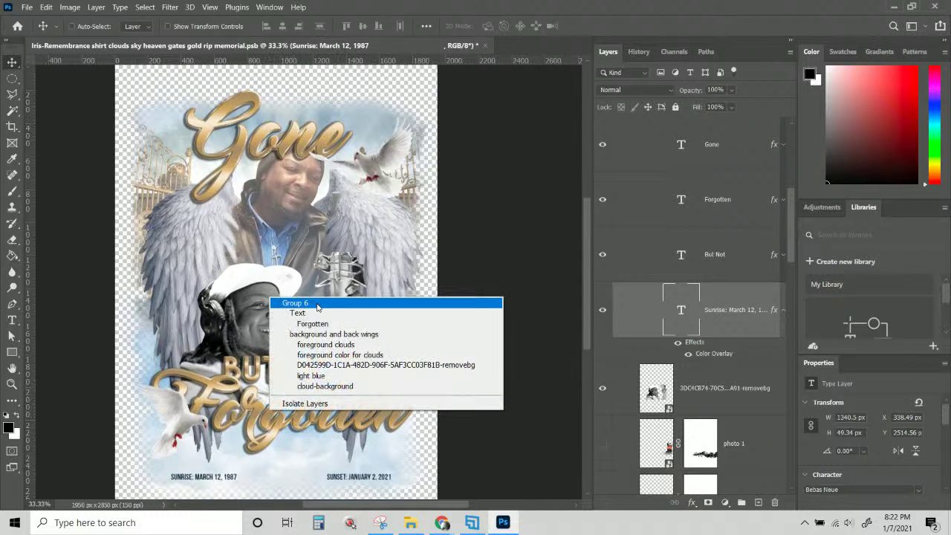
{"action": "left_click", "coordinate": [320, 334]}
{"action": "right_click", "coordinate": [269, 421]}
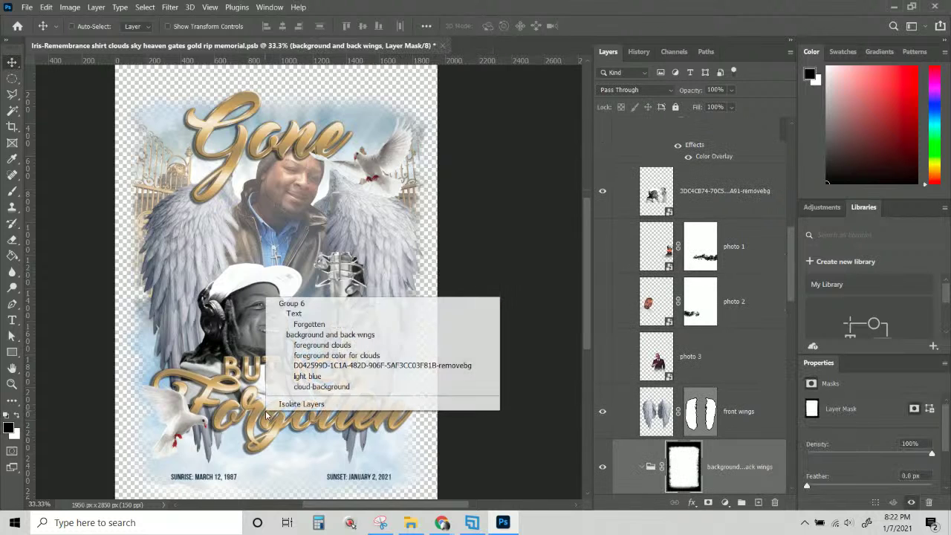
{"action": "left_click", "coordinate": [304, 324]}
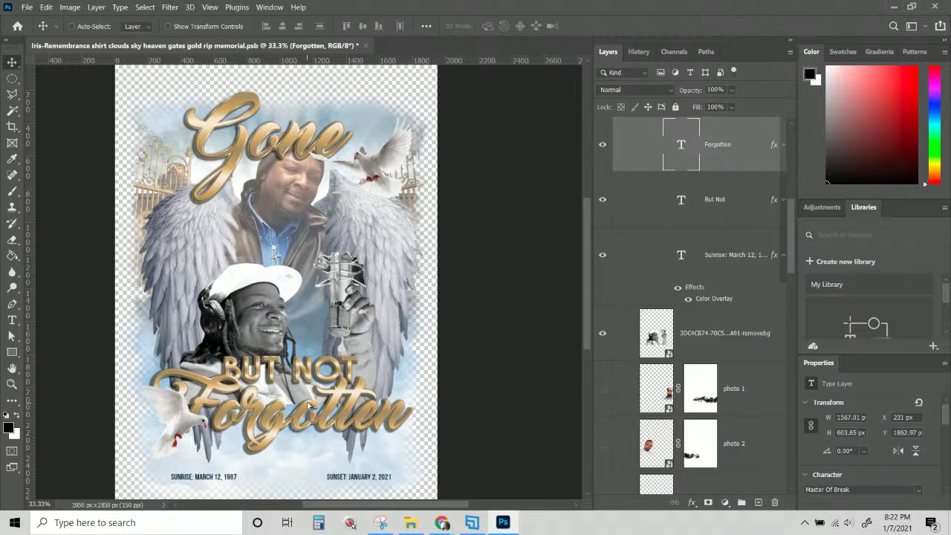
{"action": "left_click_drag", "start_coordinate": [310, 407], "coordinate": [304, 442]}
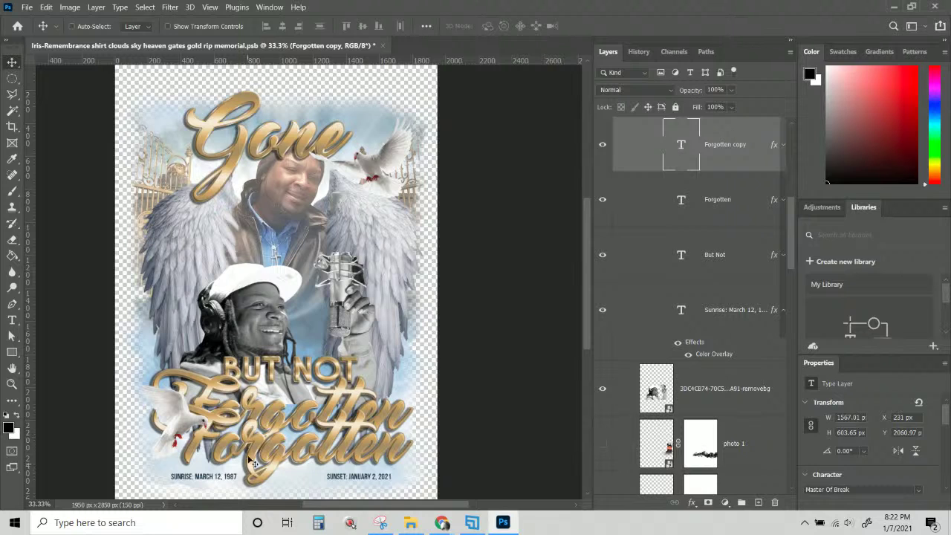
Replace the duplicated Forgotten text with the pasted full name of the honoree.
{"action": "double_click", "coordinate": [278, 455]}
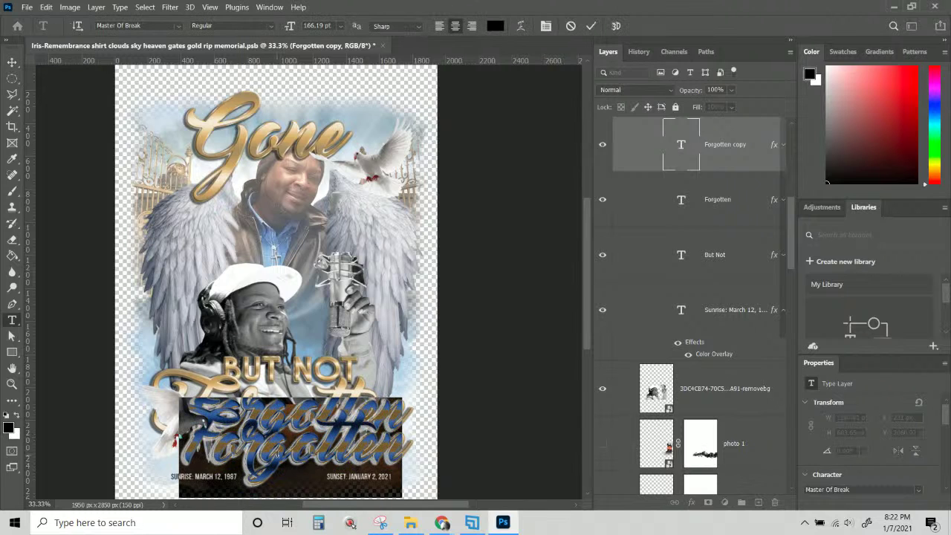
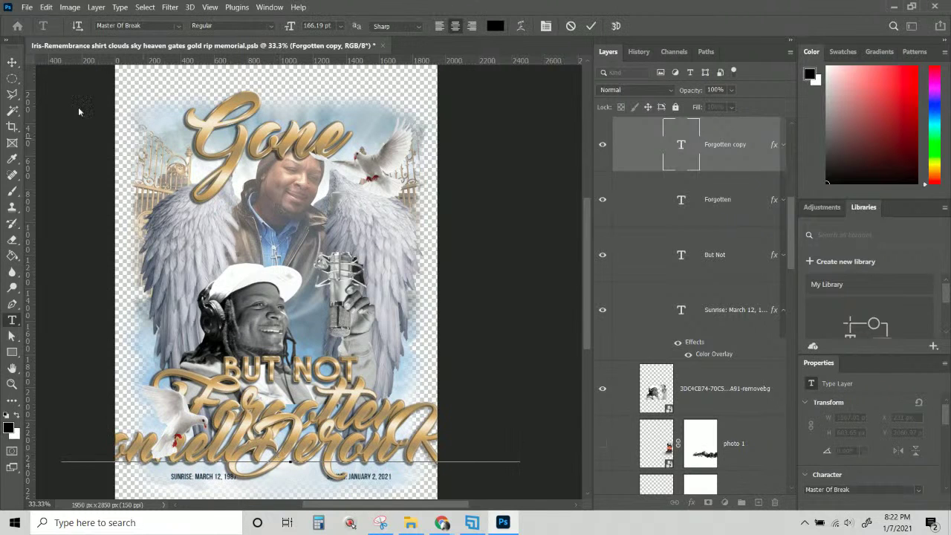
{"action": "left_click", "coordinate": [12, 63]}
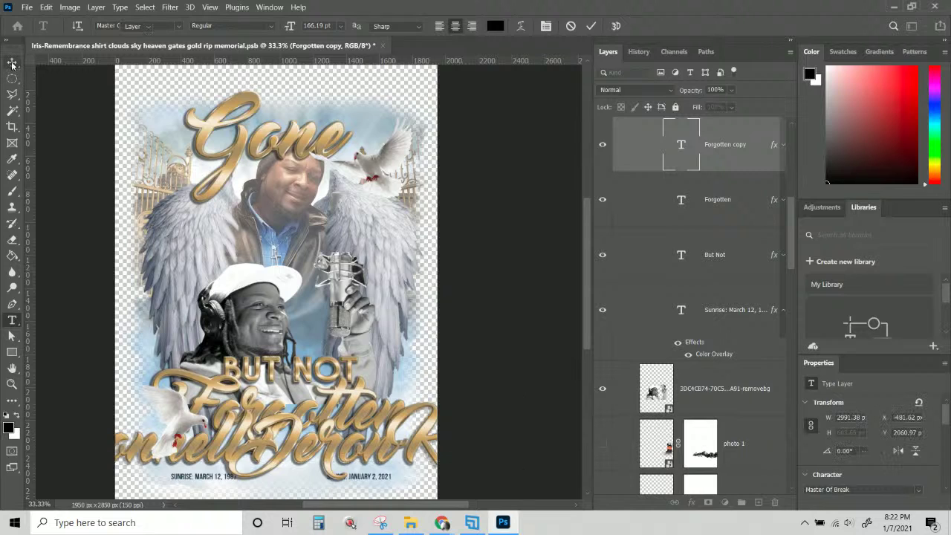
Scale the name to about 60% and narrow it to about 1625 × 365 px, just under Forgotten.
{"action": "key", "text": "ctrl+t"}
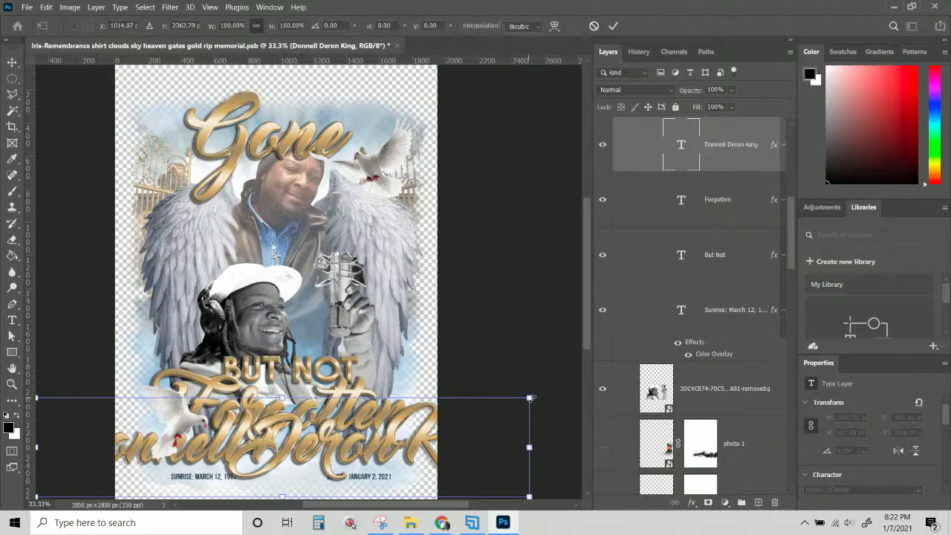
{"action": "left_click_drag", "start_coordinate": [531, 397], "coordinate": [334, 434]}
{"action": "left_click_drag", "start_coordinate": [195, 487], "coordinate": [339, 465]}
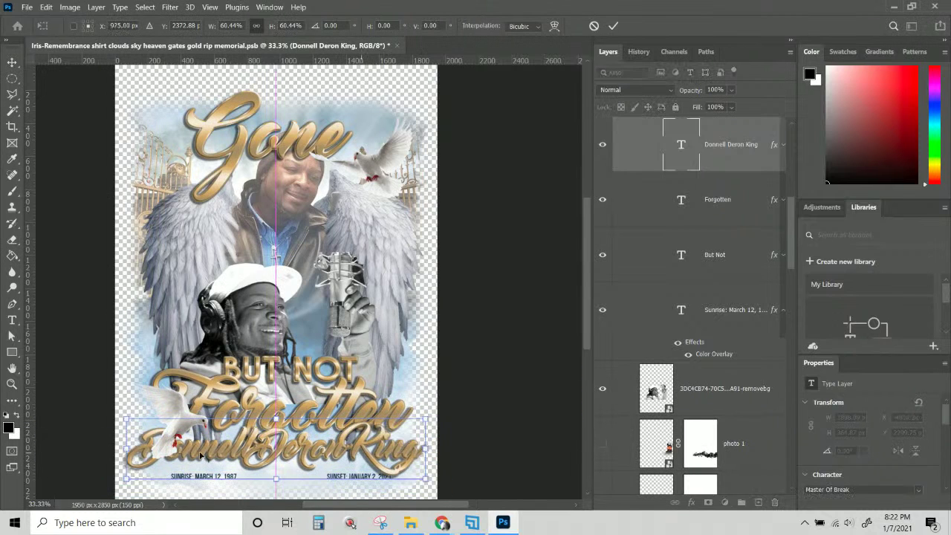
{"action": "left_click_drag", "start_coordinate": [126, 449], "coordinate": [144, 447]}
{"action": "left_click_drag", "start_coordinate": [427, 448], "coordinate": [421, 449]}
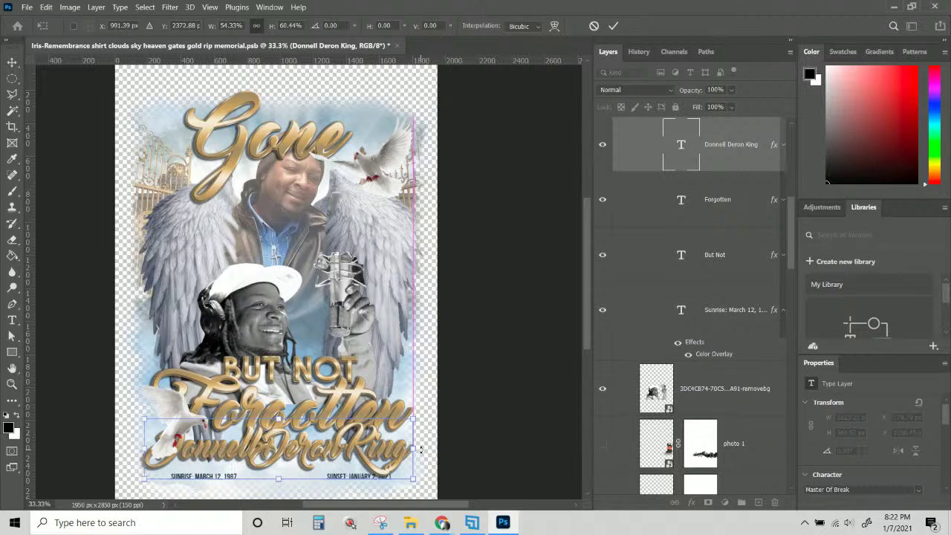
{"action": "key", "text": "Return"}
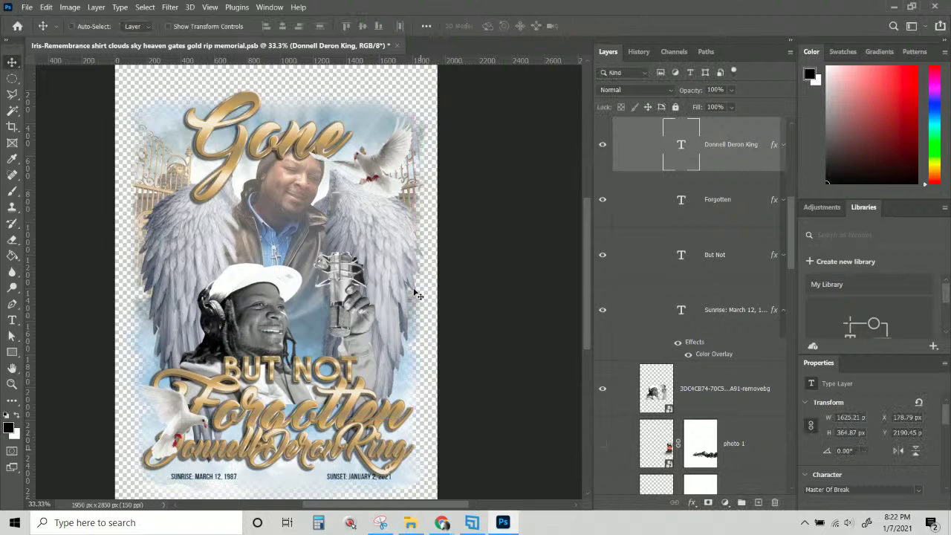
Move the Gone title higher on the page.
{"action": "right_click", "coordinate": [306, 153]}
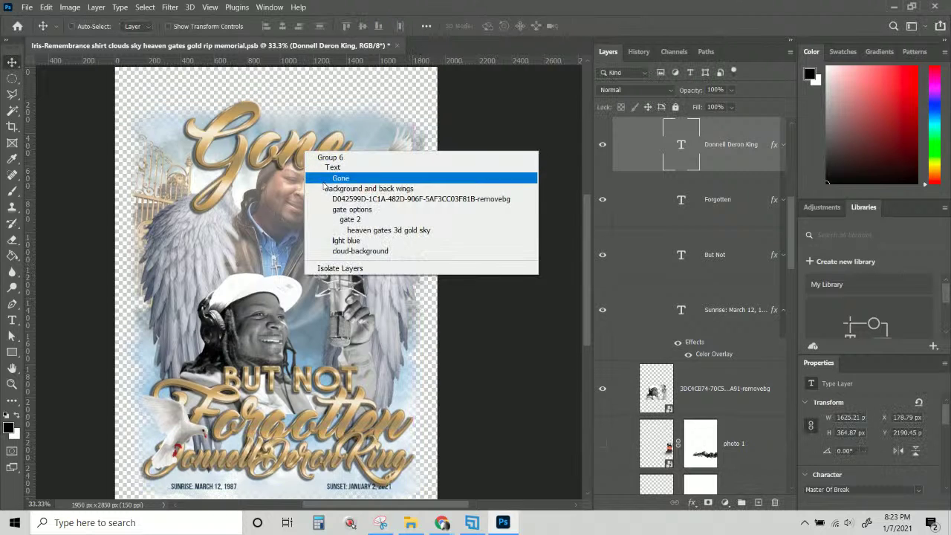
{"action": "left_click", "coordinate": [324, 180]}
{"action": "left_click_drag", "start_coordinate": [323, 180], "coordinate": [316, 134]}
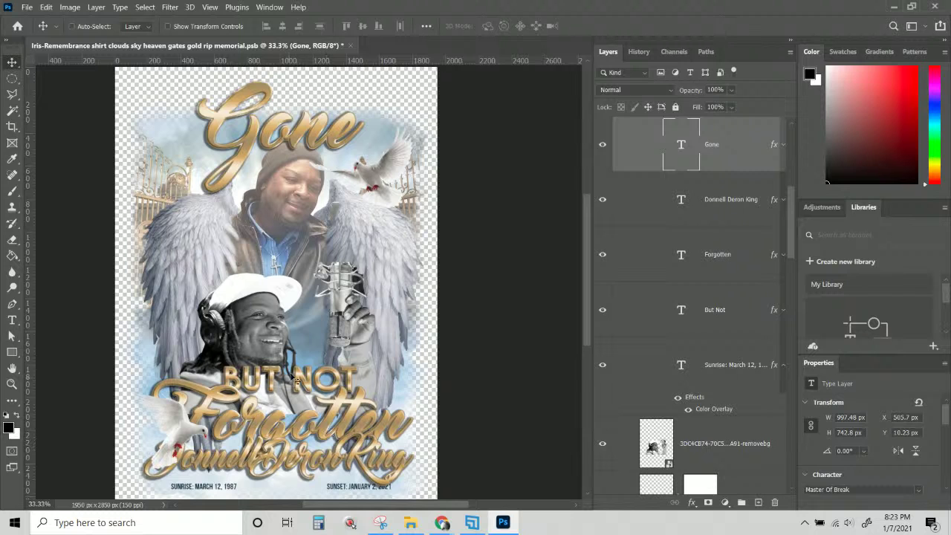
Move the lower portrait photo upward and settle the top portrait slightly higher.
{"action": "right_click", "coordinate": [270, 329]}
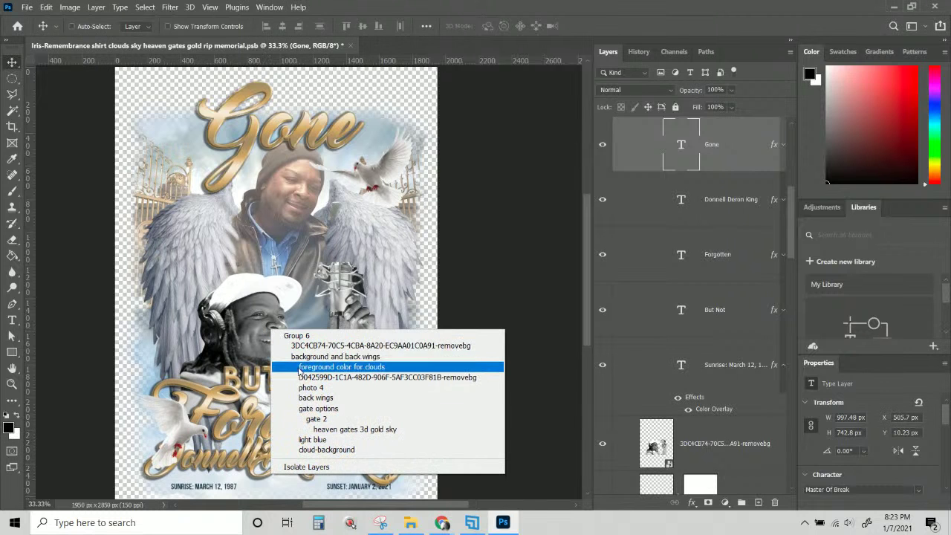
{"action": "left_click", "coordinate": [275, 346]}
{"action": "left_click_drag", "start_coordinate": [274, 347], "coordinate": [260, 318]}
{"action": "right_click", "coordinate": [302, 193]}
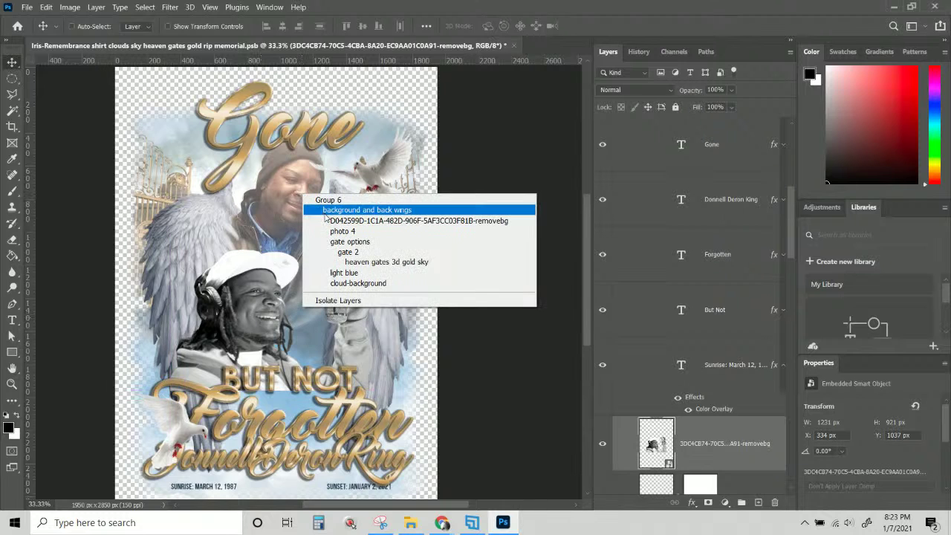
{"action": "left_click", "coordinate": [327, 220]}
{"action": "left_click_drag", "start_coordinate": [293, 181], "coordinate": [298, 198]}
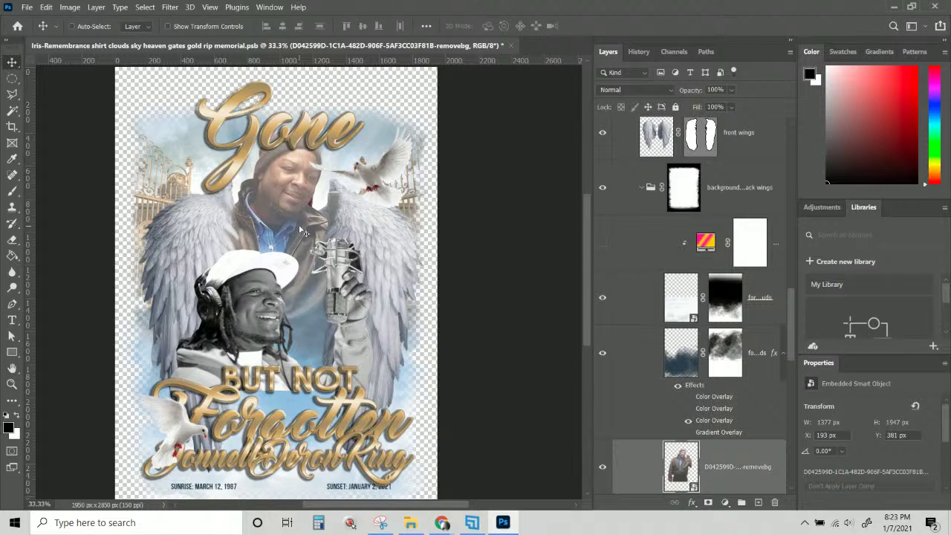
{"action": "left_click_drag", "start_coordinate": [303, 232], "coordinate": [301, 221]}
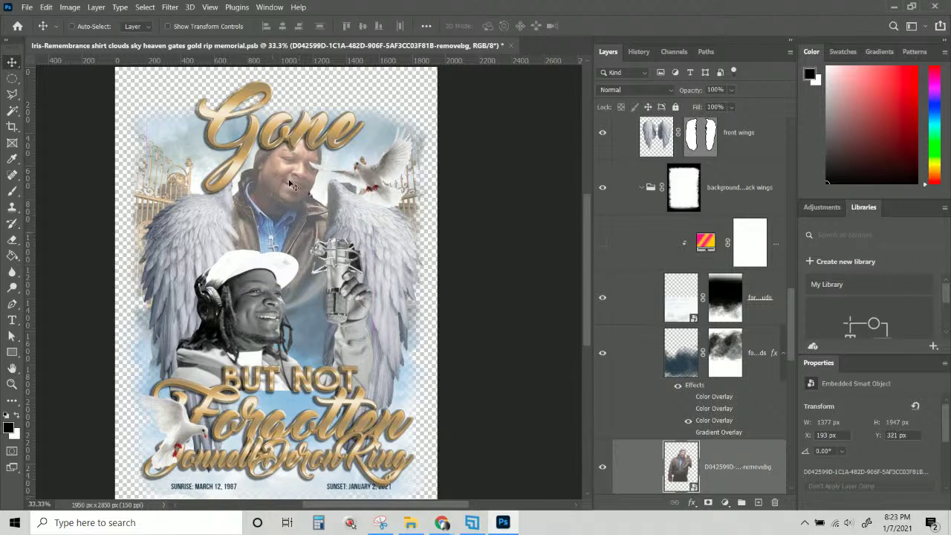
Scale the Gone title to about 88% (880 × 655 px) and recentre it at the top.
{"action": "right_click", "coordinate": [317, 128]}
{"action": "left_click", "coordinate": [334, 155]}
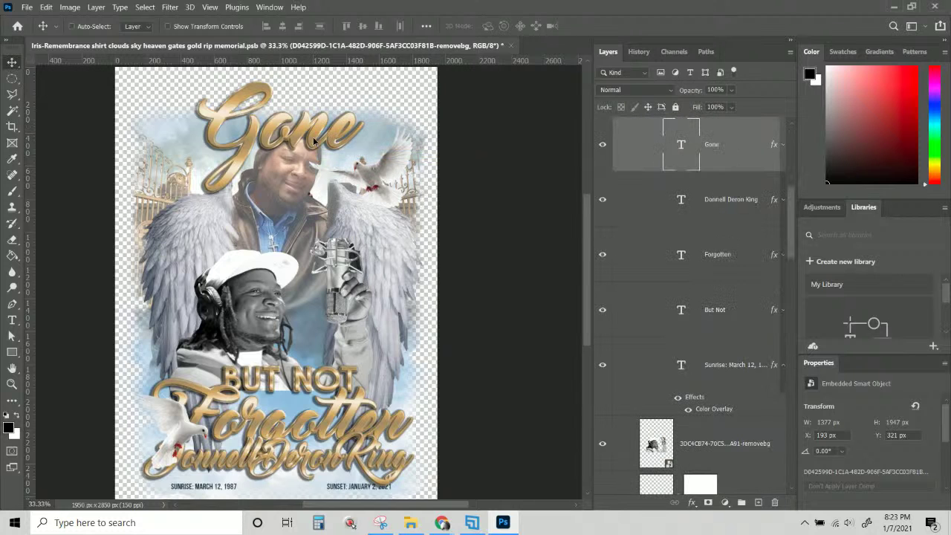
{"action": "left_click_drag", "start_coordinate": [315, 141], "coordinate": [315, 135]}
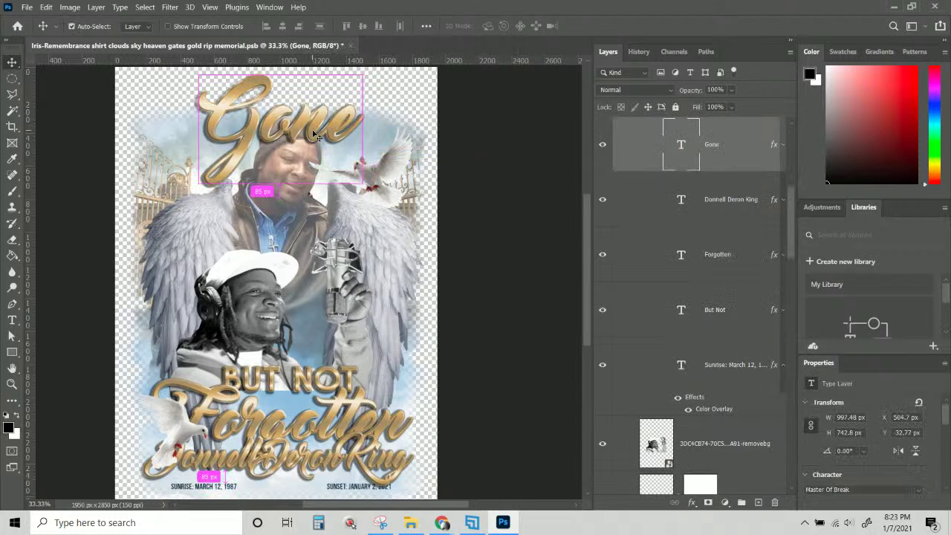
{"action": "key", "text": "ctrl+t"}
{"action": "left_click_drag", "start_coordinate": [362, 184], "coordinate": [342, 170]}
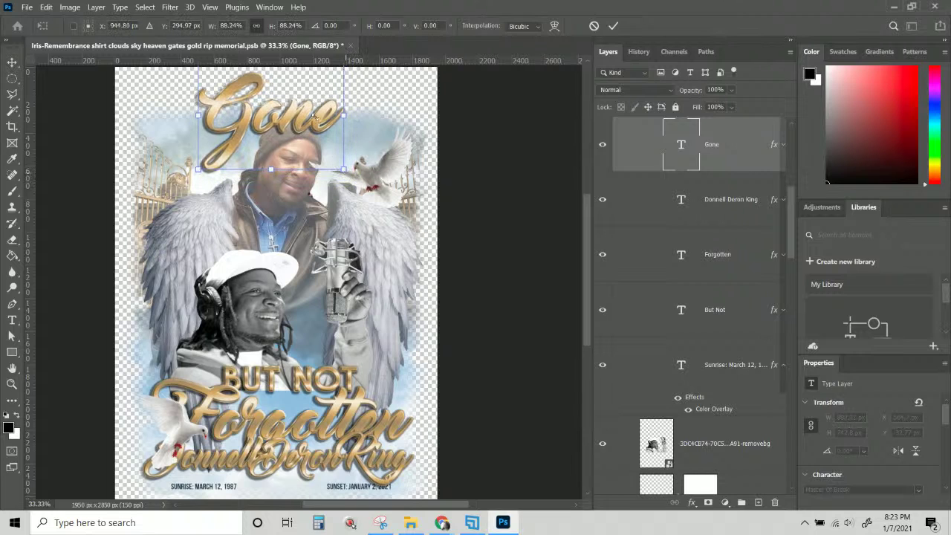
{"action": "left_click_drag", "start_coordinate": [311, 117], "coordinate": [324, 122]}
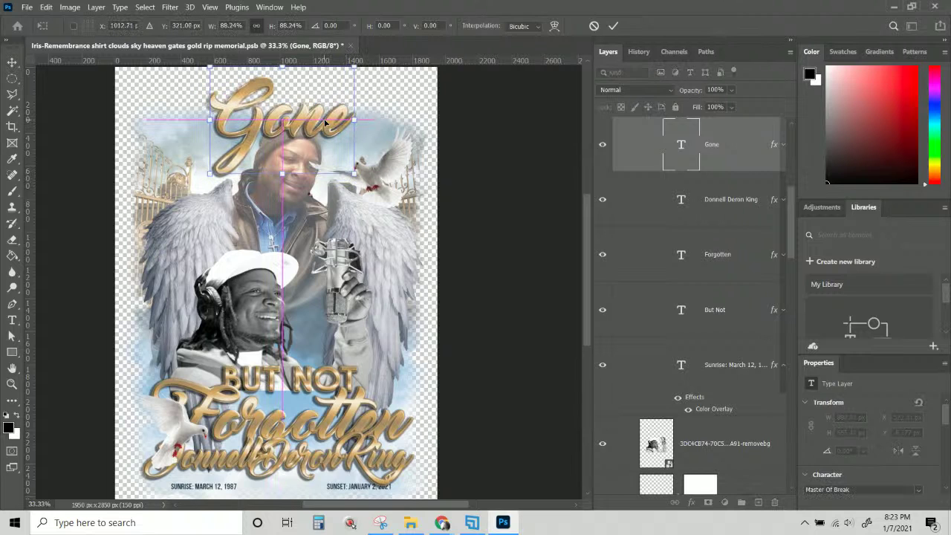
{"action": "key", "text": "Return"}
Shrink the Forgotten text to about 85%, roughly 1328 × 512 px.
{"action": "right_click", "coordinate": [350, 425]}
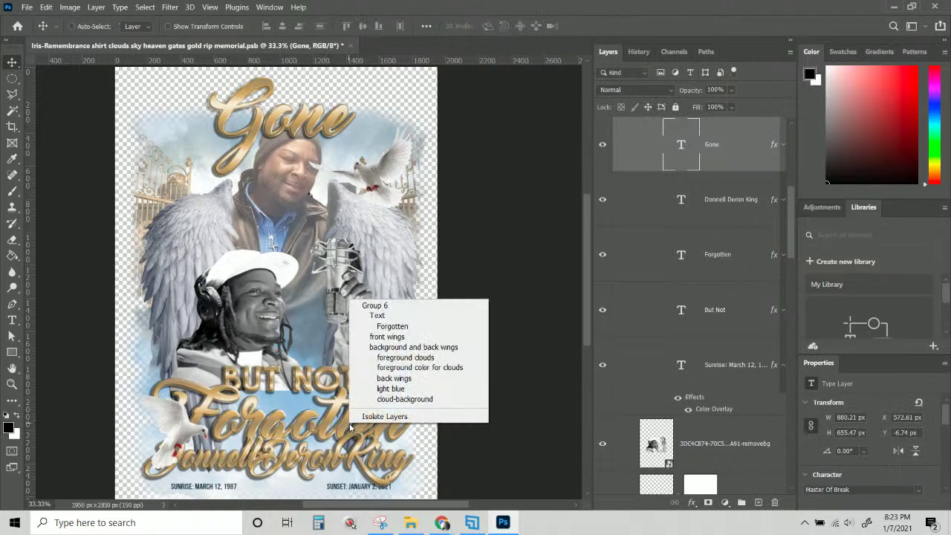
{"action": "left_click", "coordinate": [387, 326]}
{"action": "key", "text": "ctrl+t"}
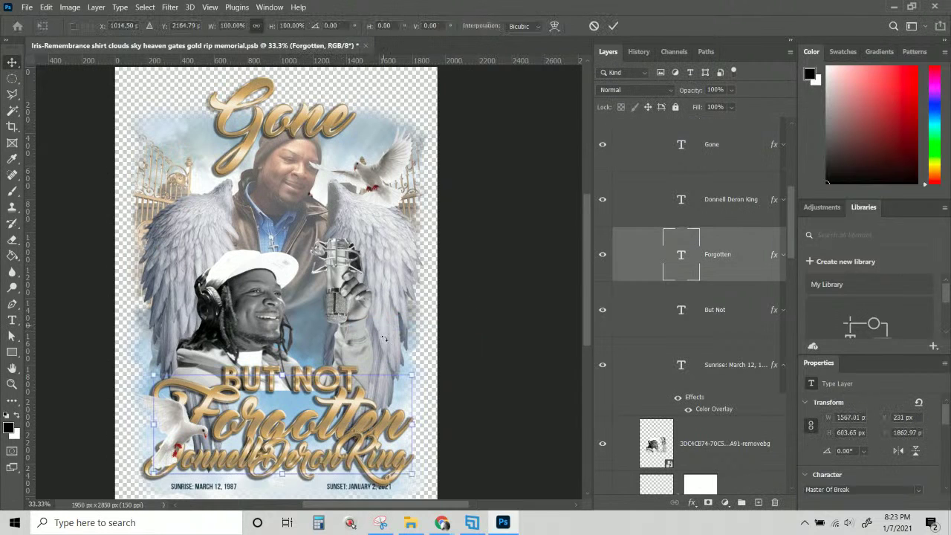
{"action": "left_click_drag", "start_coordinate": [412, 473], "coordinate": [413, 475]}
{"action": "left_click_drag", "start_coordinate": [398, 451], "coordinate": [318, 417]}
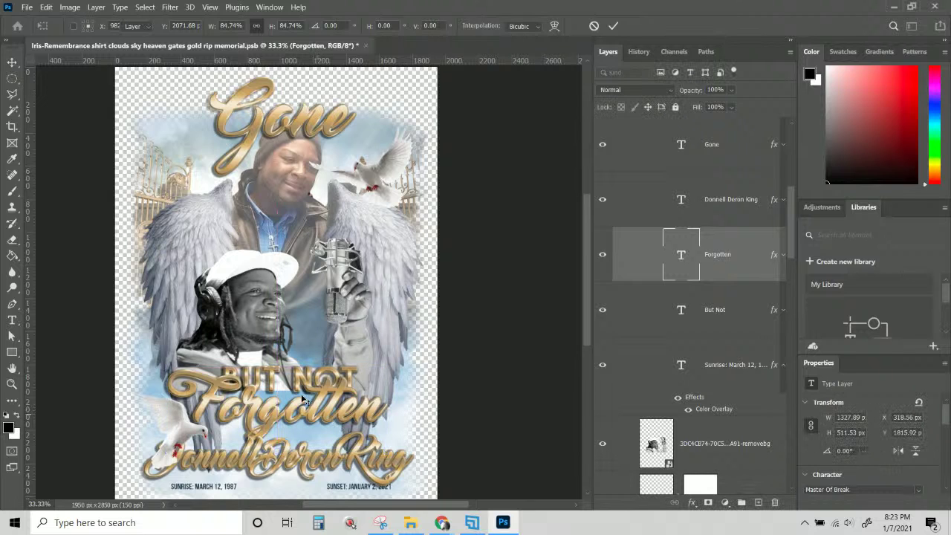
{"action": "key", "text": "Return"}
Raise the But Not text slightly above Forgotten.
{"action": "right_click", "coordinate": [273, 387]}
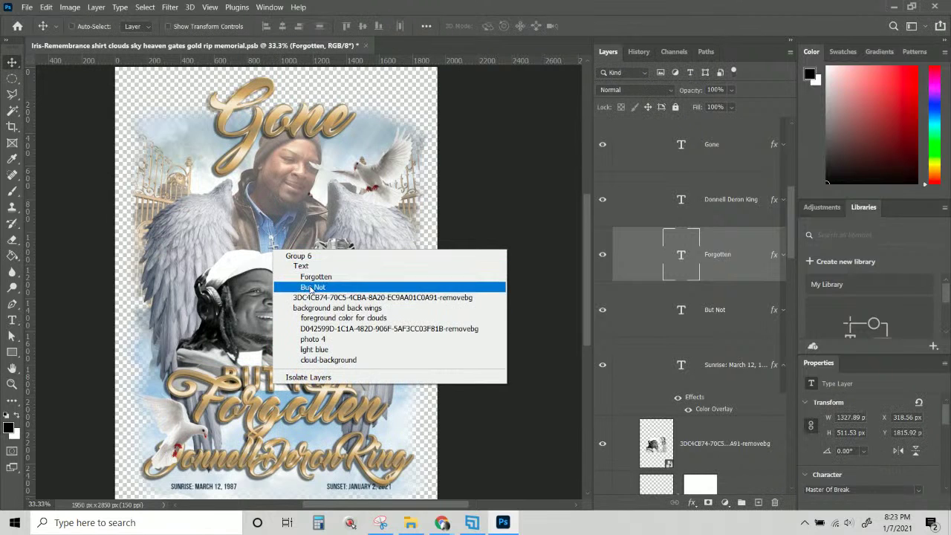
{"action": "left_click", "coordinate": [313, 287]}
{"action": "left_click_drag", "start_coordinate": [280, 388], "coordinate": [276, 379]}
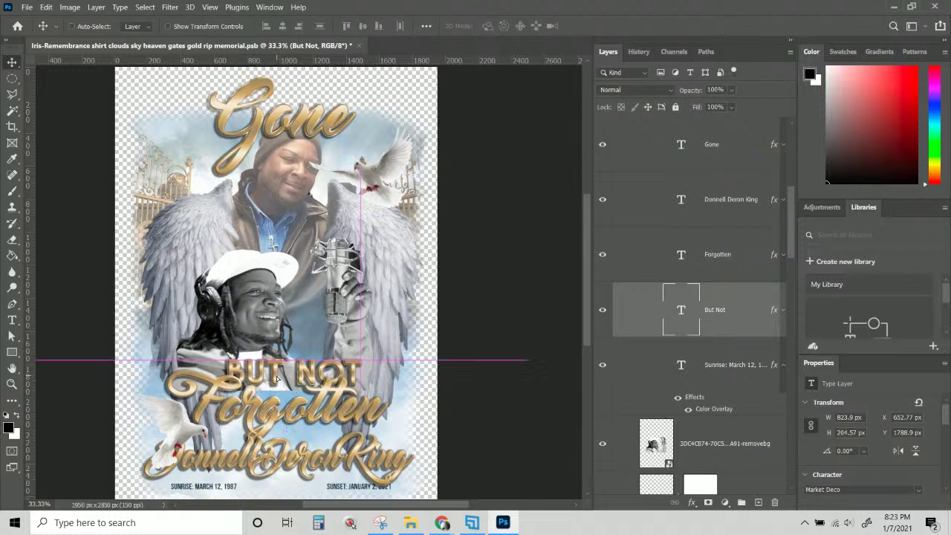
{"action": "right_click", "coordinate": [181, 432]}
Move the lower dove (dove1) up and to the left.
{"action": "left_click", "coordinate": [215, 333]}
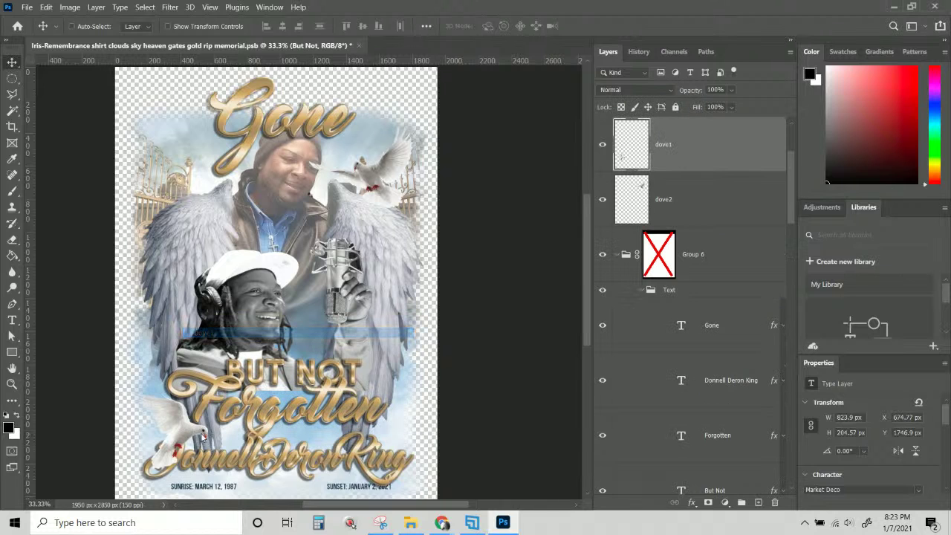
{"action": "left_click_drag", "start_coordinate": [194, 440], "coordinate": [179, 409]}
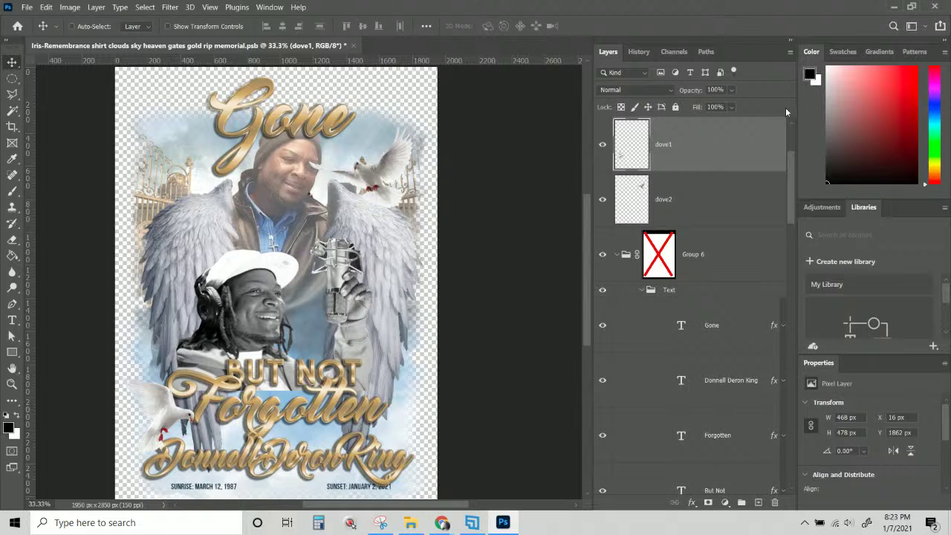
{"action": "right_click", "coordinate": [170, 416]}
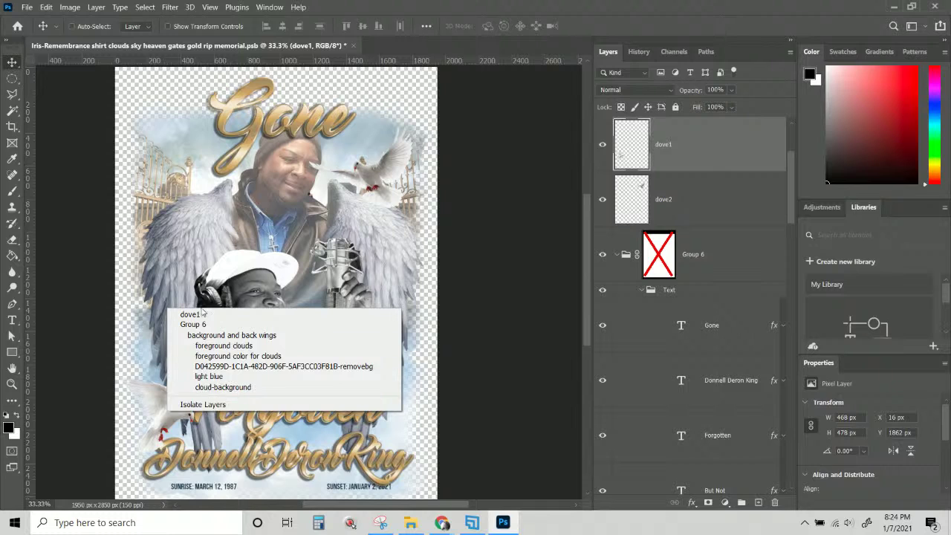
{"action": "left_click", "coordinate": [165, 416]}
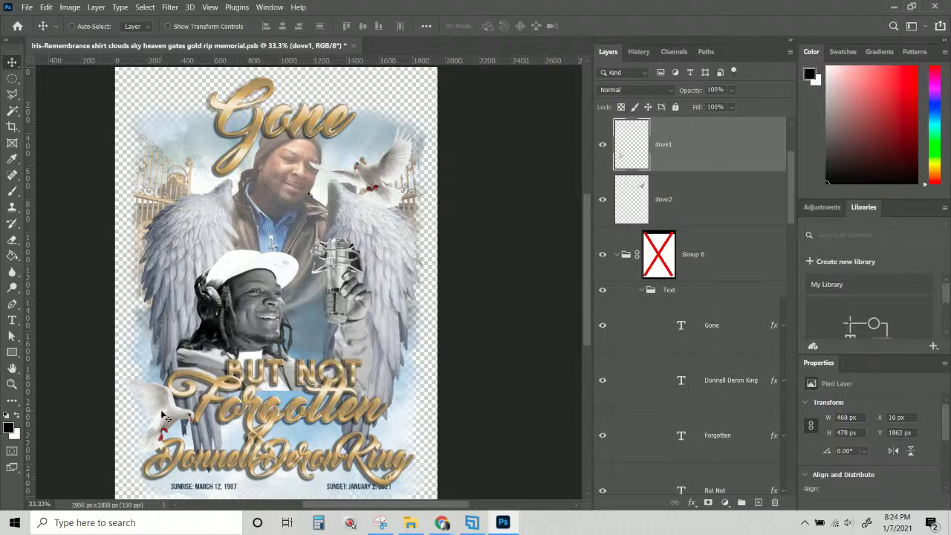
Raise the upper dove (dove2) beside the Gone title, to X 1169, Y 165 px.
{"action": "right_click", "coordinate": [376, 182]}
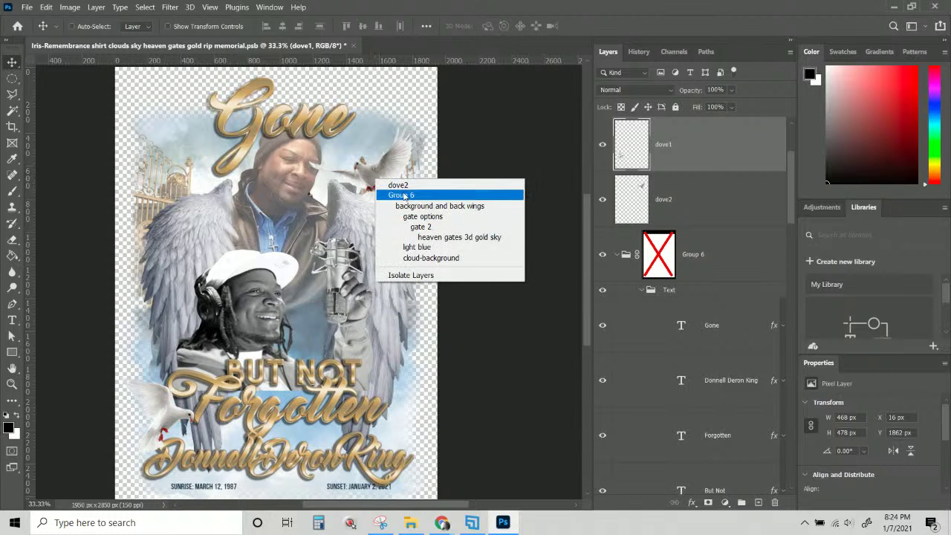
{"action": "left_click", "coordinate": [398, 185]}
{"action": "left_click_drag", "start_coordinate": [386, 165], "coordinate": [381, 151]}
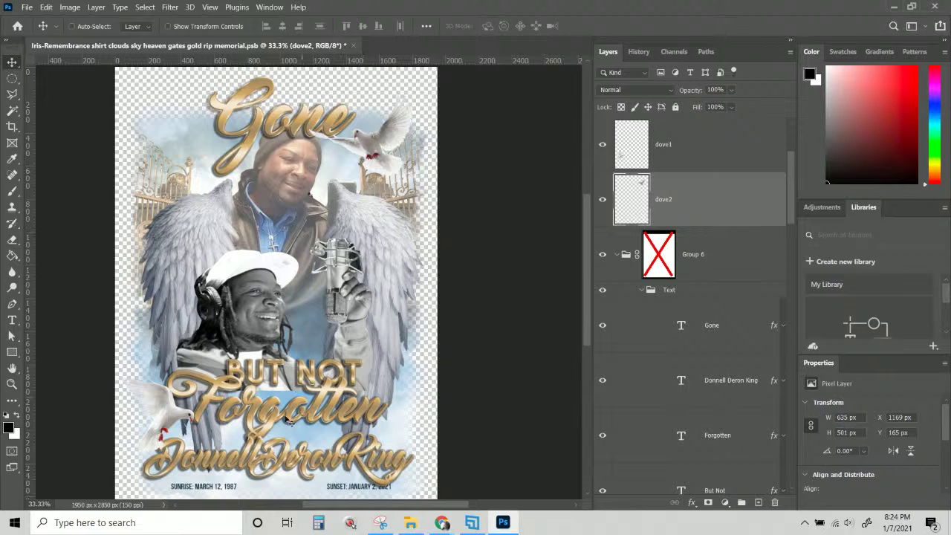
Add a layer mask to the lower portrait photo of the smiling man.
{"action": "right_click", "coordinate": [243, 321]}
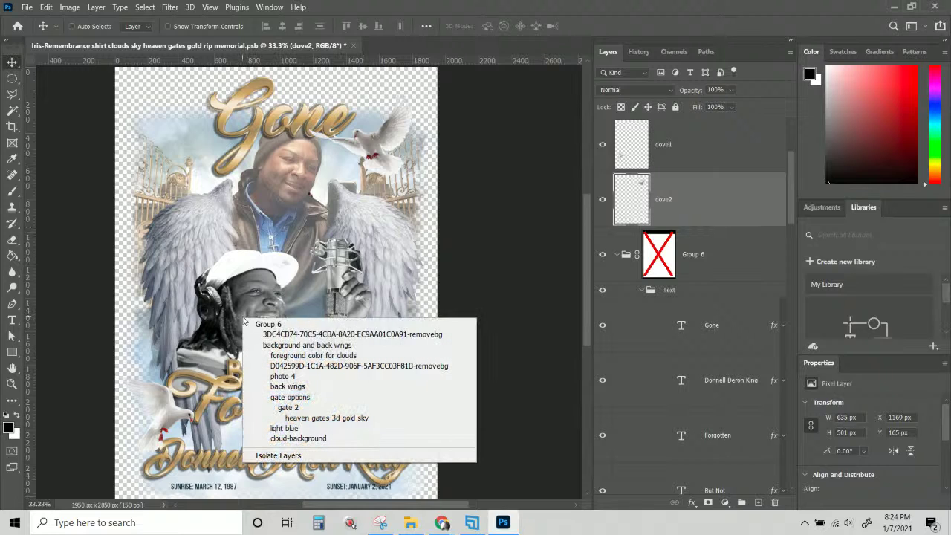
{"action": "left_click", "coordinate": [405, 335]}
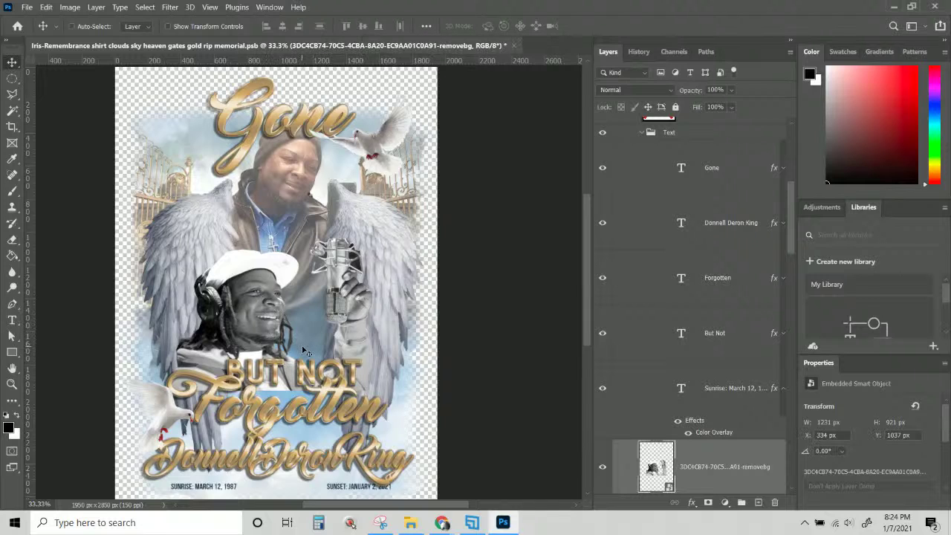
{"action": "scroll", "coordinate": [411, 346], "scroll_direction": "down", "scroll_amount": 1}
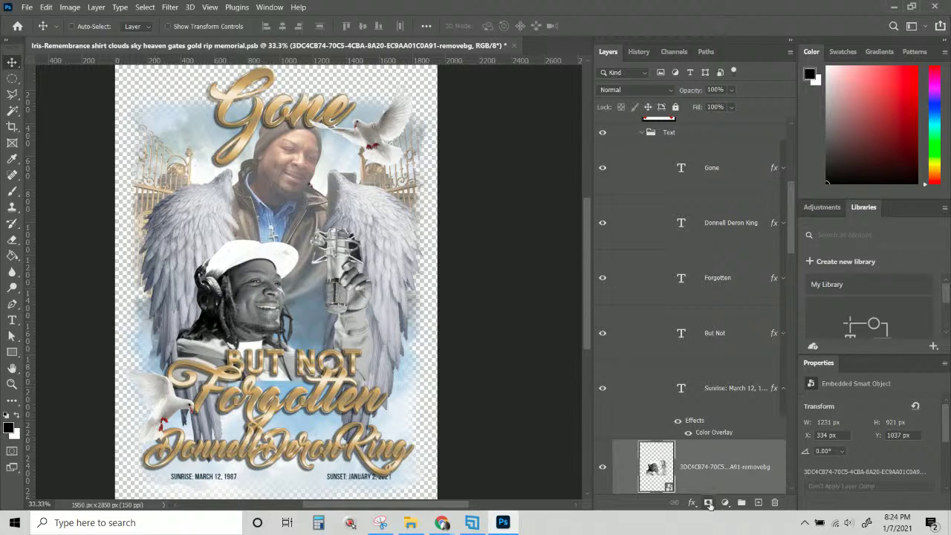
{"action": "left_click", "coordinate": [709, 504]}
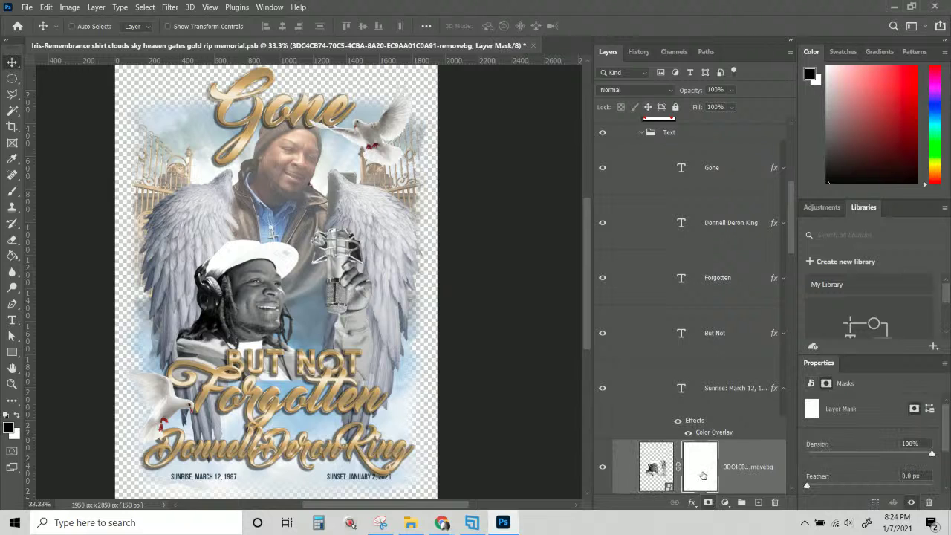
Paint black on the mask with a soft brush of about 670 px to fade the photo's bottom.
{"action": "left_click", "coordinate": [12, 191]}
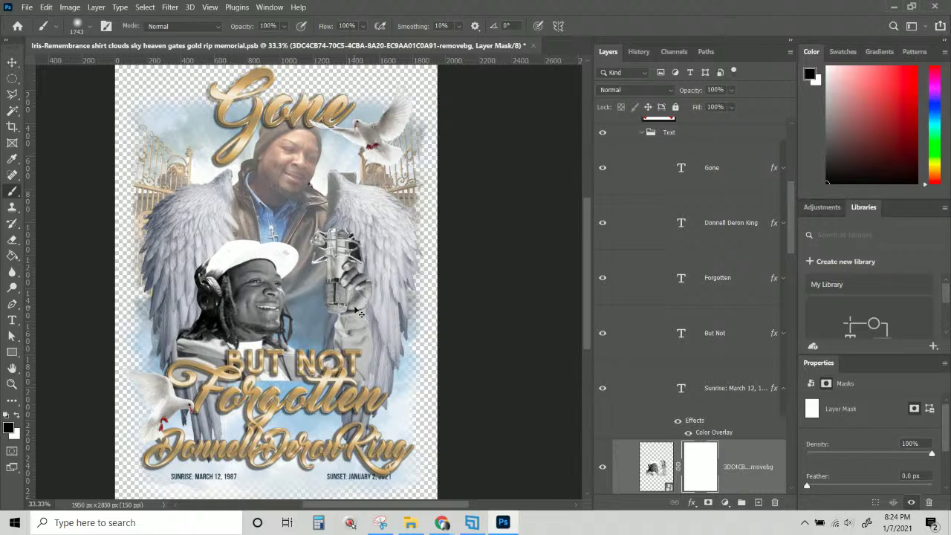
{"action": "mouse_move", "coordinate": [364, 308]}
{"action": "left_mouse_down"}
{"action": "mouse_move", "coordinate": [284, 312]}
{"action": "mouse_move", "coordinate": [472, 309]}
{"action": "mouse_move", "coordinate": [342, 323]}
{"action": "mouse_move", "coordinate": [342, 297]}
{"action": "left_mouse_up"}
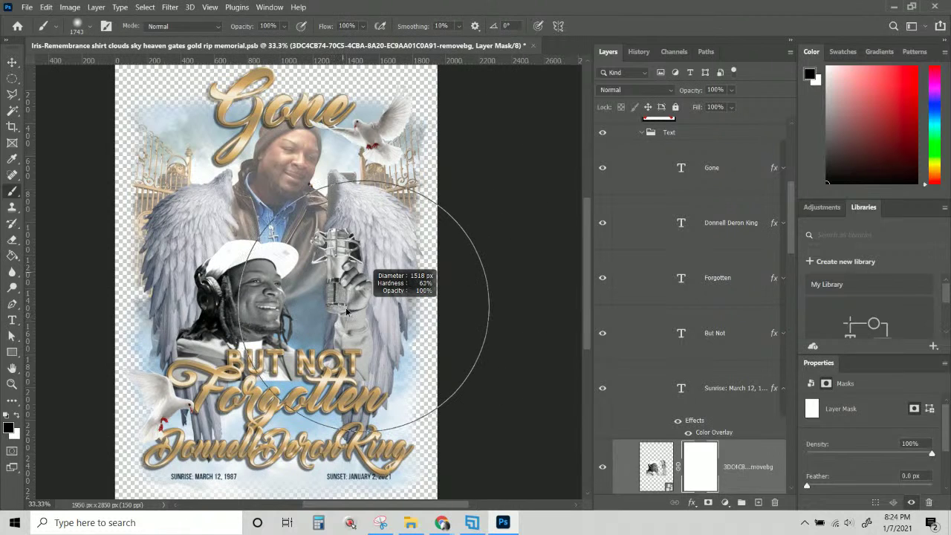
{"action": "mouse_move", "coordinate": [355, 382]}
{"action": "left_mouse_down"}
{"action": "mouse_move", "coordinate": [348, 223]}
{"action": "mouse_move", "coordinate": [349, 398]}
{"action": "mouse_move", "coordinate": [345, 262]}
{"action": "left_mouse_up"}
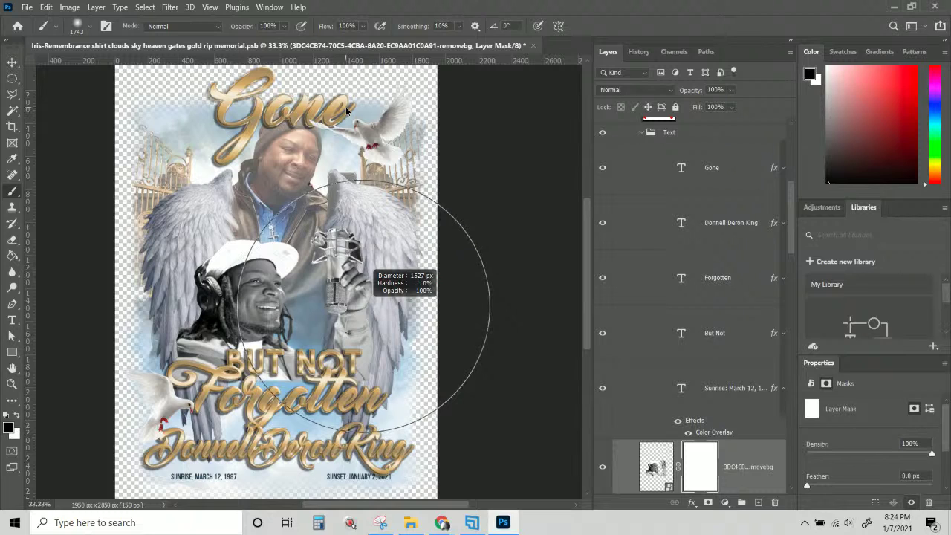
{"action": "left_click_drag", "start_coordinate": [346, 111], "coordinate": [239, 129]}
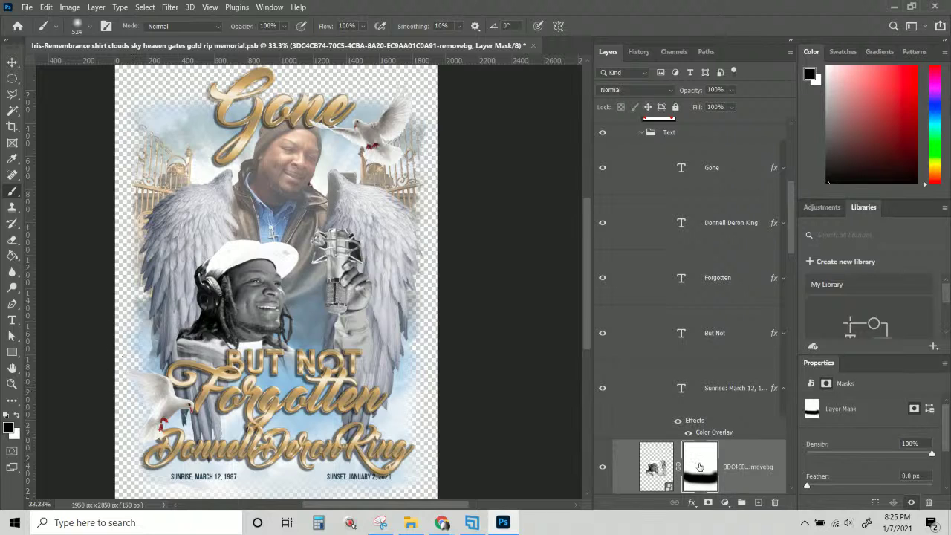
{"action": "scroll", "coordinate": [700, 467], "scroll_direction": "down", "scroll_amount": 5}
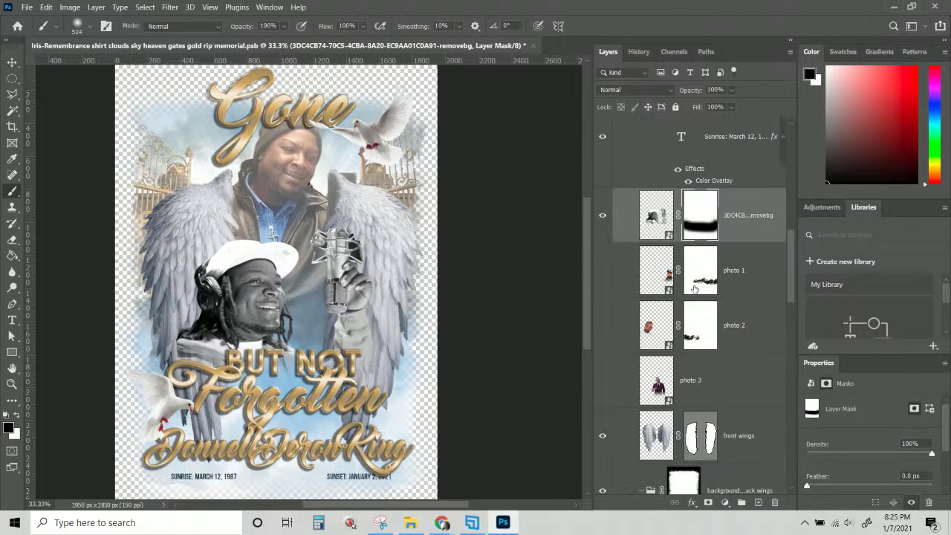
Disable and re-enable the photo's mask to compare the faded and unfaded versions.
{"action": "right_click", "coordinate": [691, 219]}
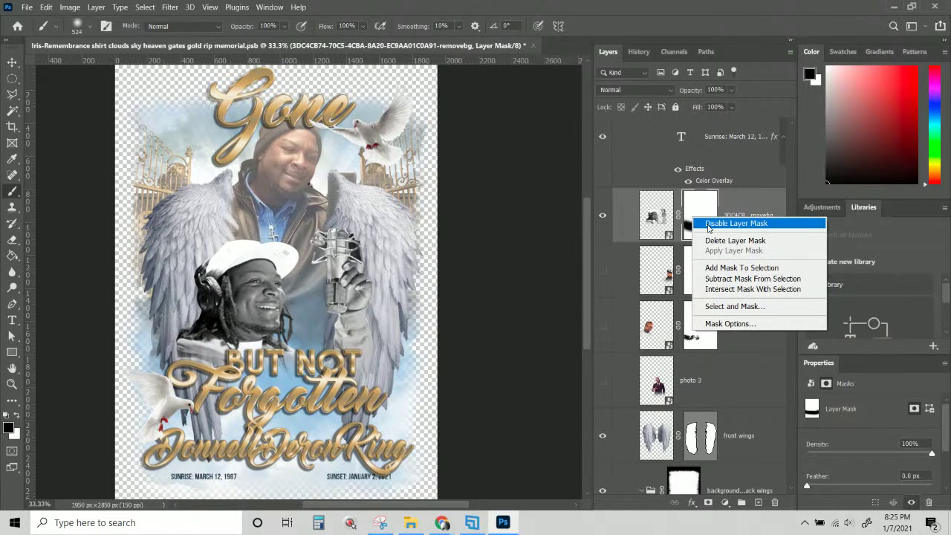
{"action": "left_click", "coordinate": [708, 223]}
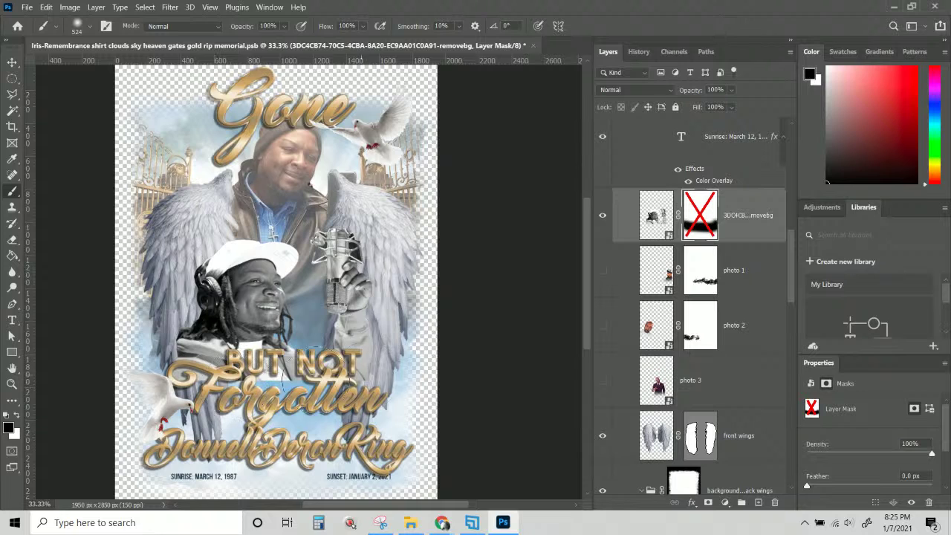
{"action": "right_click", "coordinate": [692, 215]}
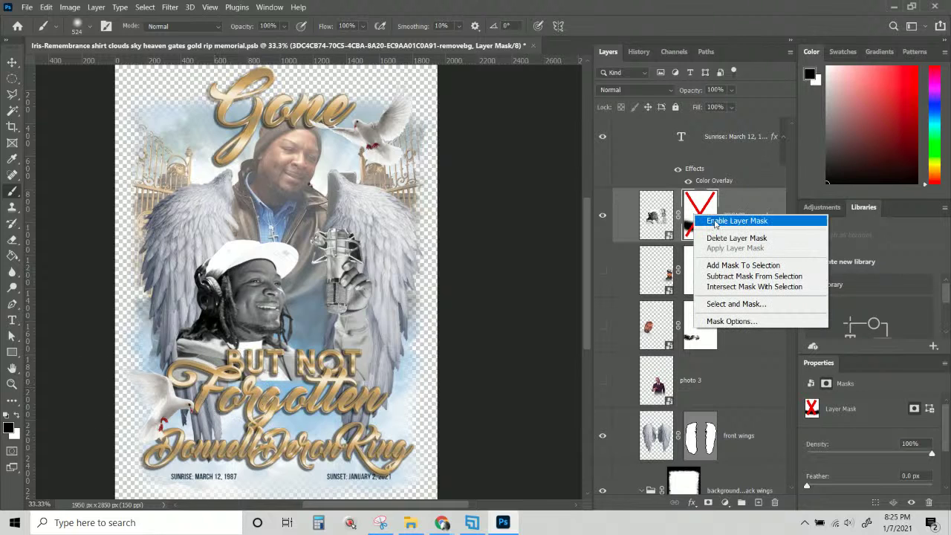
{"action": "left_click", "coordinate": [715, 221]}
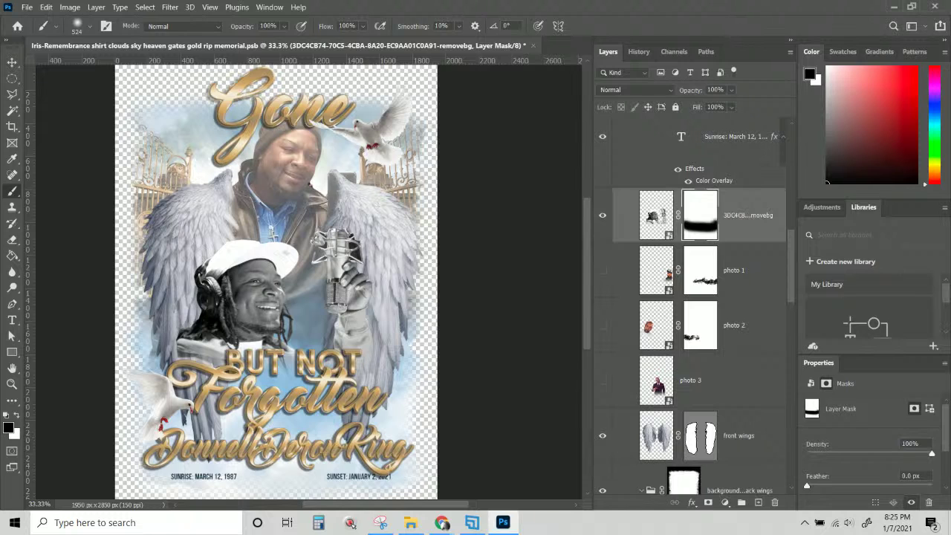
{"action": "scroll", "coordinate": [312, 427], "scroll_direction": "down", "scroll_amount": 2}
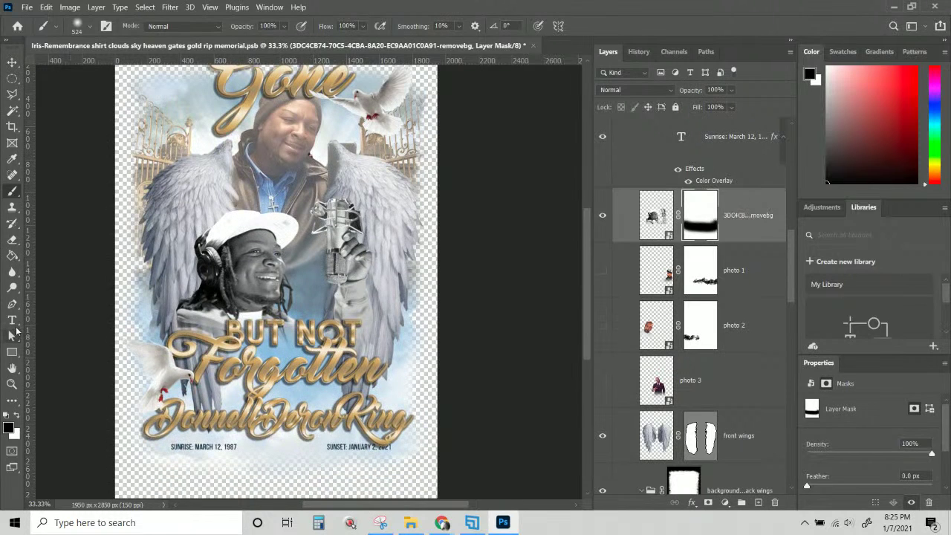
{"action": "left_click", "coordinate": [12, 321]}
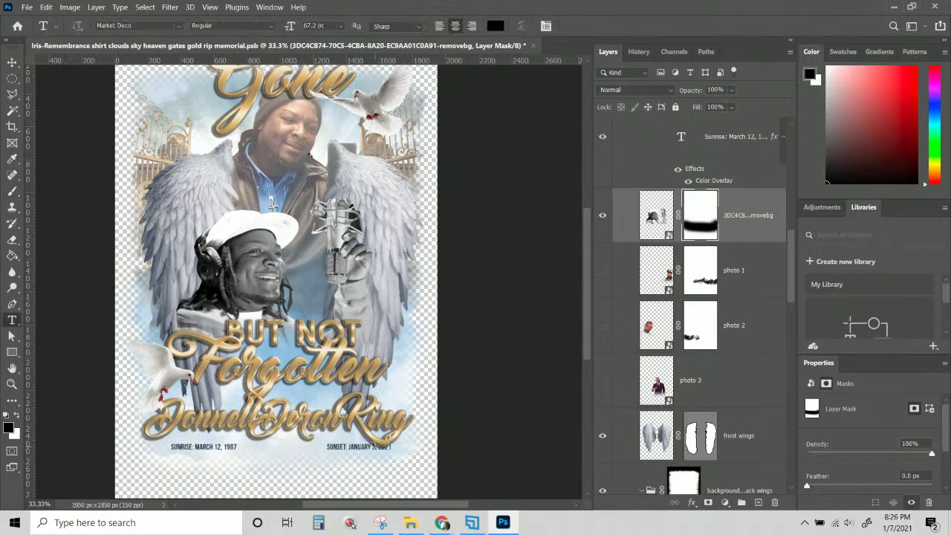
{"action": "left_click", "coordinate": [12, 62]}
Shift the honoree's name layer slightly down and zoom the view to 50%.
{"action": "right_click", "coordinate": [340, 426]}
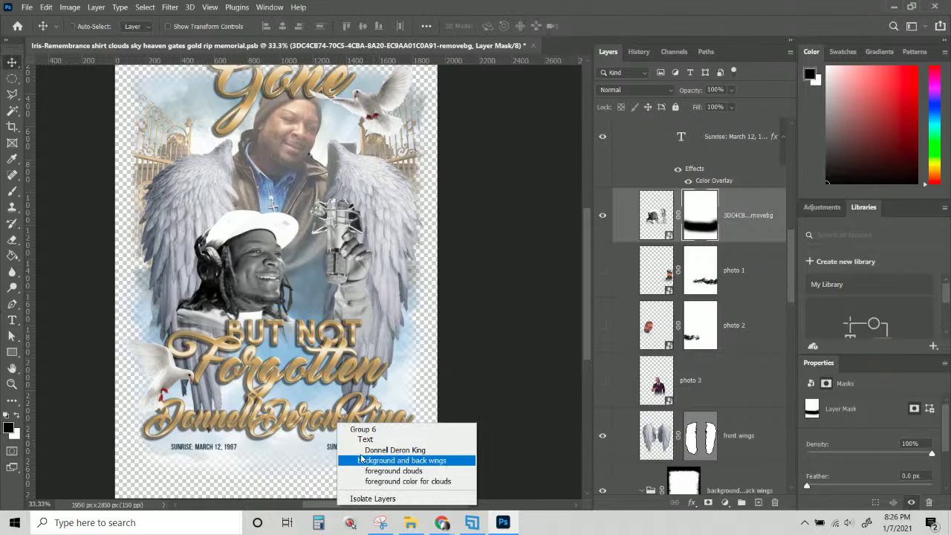
{"action": "left_click", "coordinate": [395, 450]}
{"action": "left_click_drag", "start_coordinate": [330, 408], "coordinate": [332, 418]}
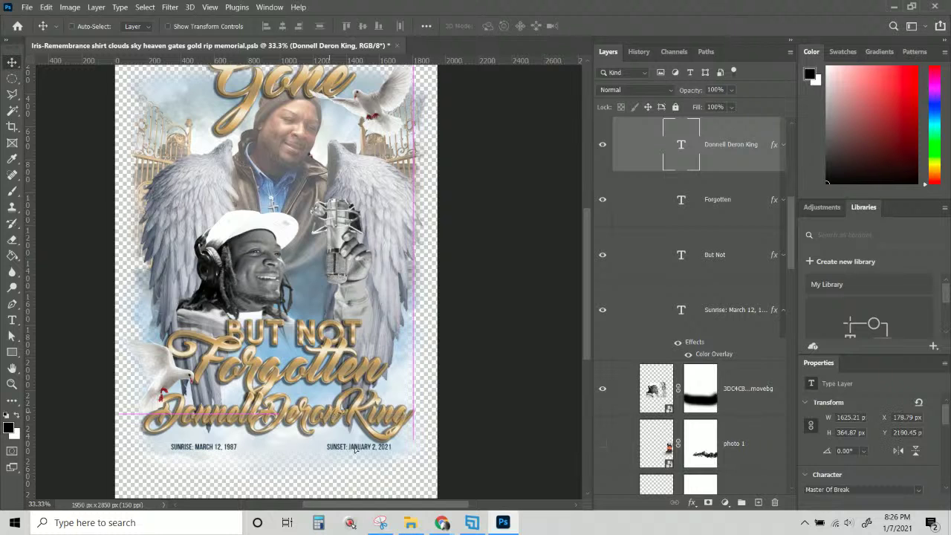
{"action": "scroll", "coordinate": [366, 451], "scroll_direction": "down", "scroll_amount": 1}
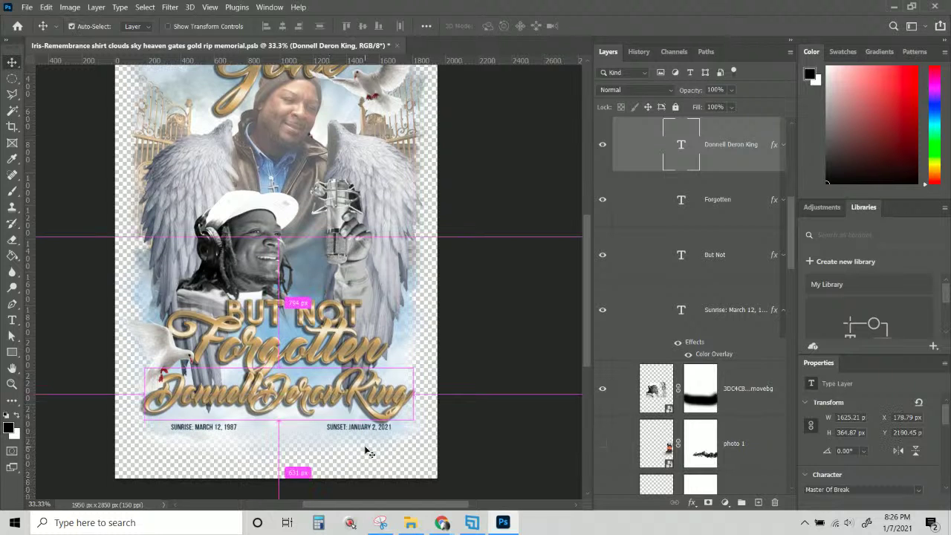
{"action": "key", "text": "ctrl+plus"}
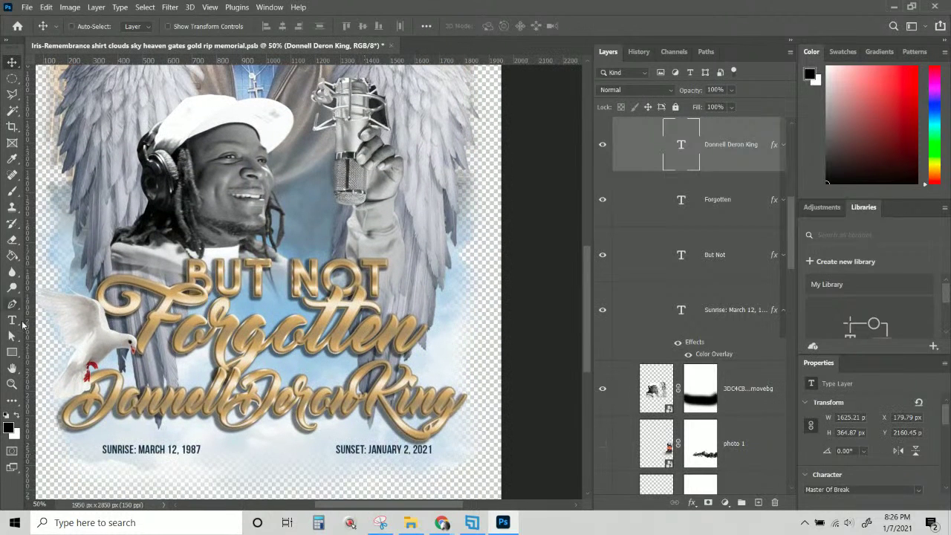
Change the sunset date from January 2 to 'JANUARY 3, 2021'.
{"action": "left_click", "coordinate": [12, 319]}
{"action": "left_click", "coordinate": [407, 449]}
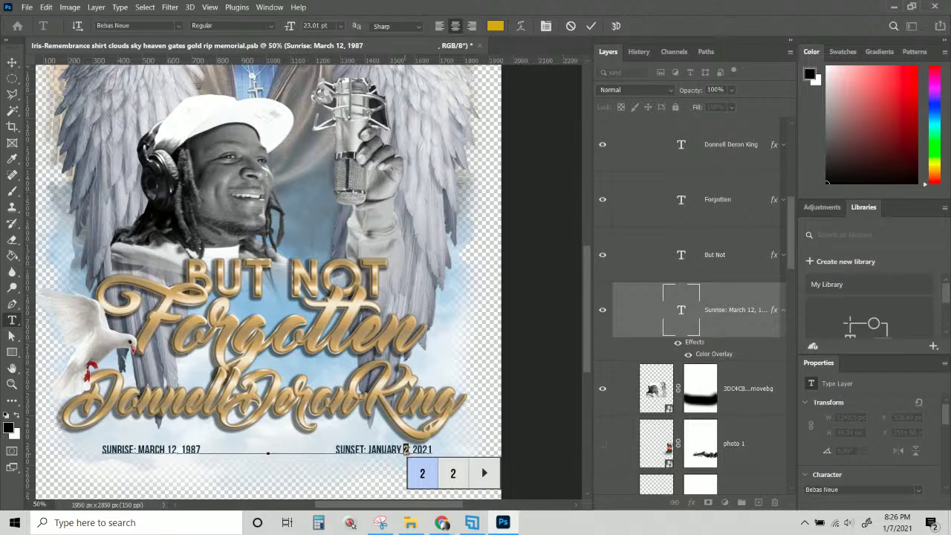
{"action": "left_click", "coordinate": [382, 450]}
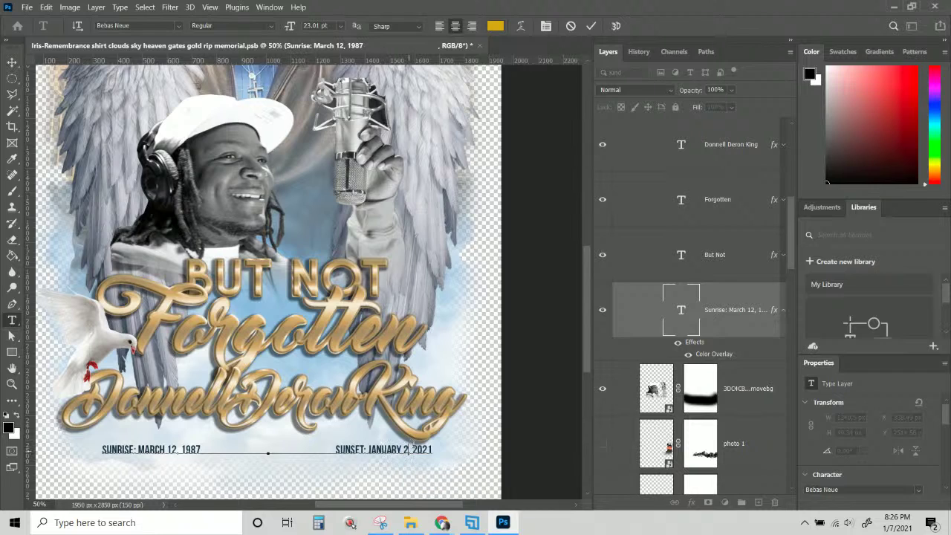
{"action": "key", "text": "BackSpace"}
{"action": "type", "text": "3"}
{"action": "left_click", "coordinate": [12, 62]}
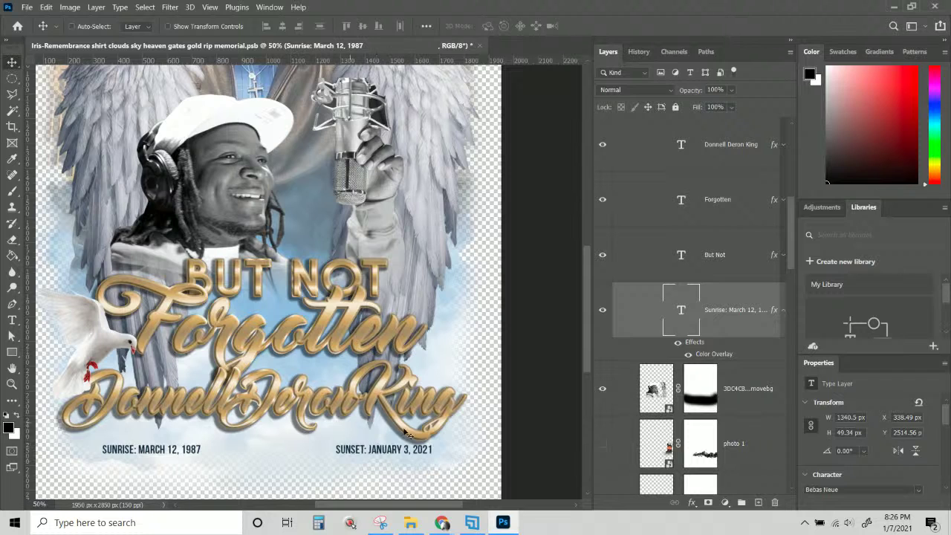
{"action": "left_click", "coordinate": [45, 7]}
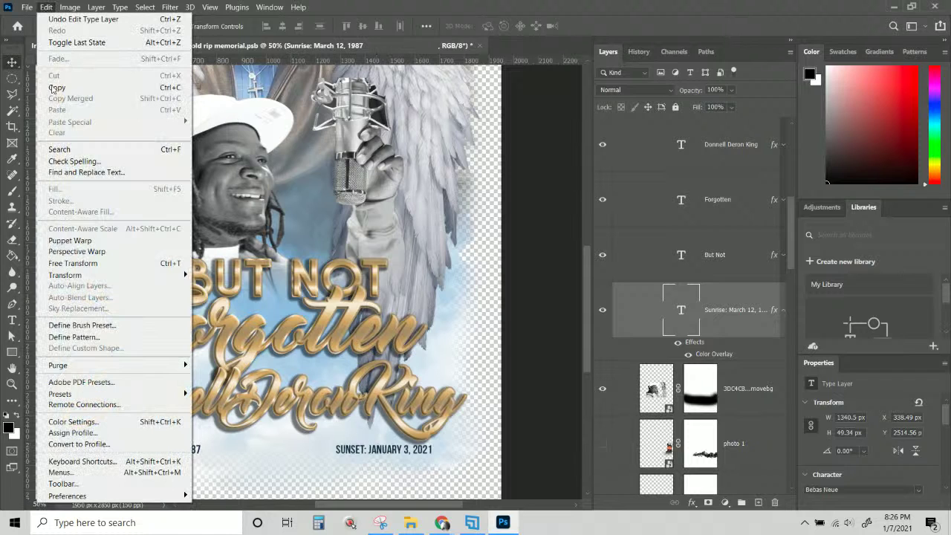
{"action": "left_click", "coordinate": [75, 161]}
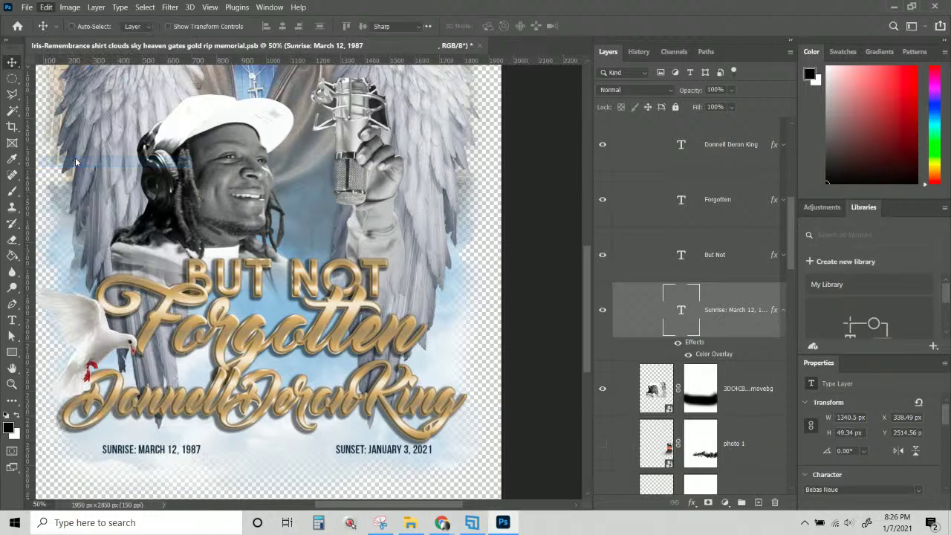
{"action": "key", "text": "Down"}
{"action": "key", "text": "Down"}
{"action": "key", "text": "Down"}
{"action": "key", "text": "Down"}
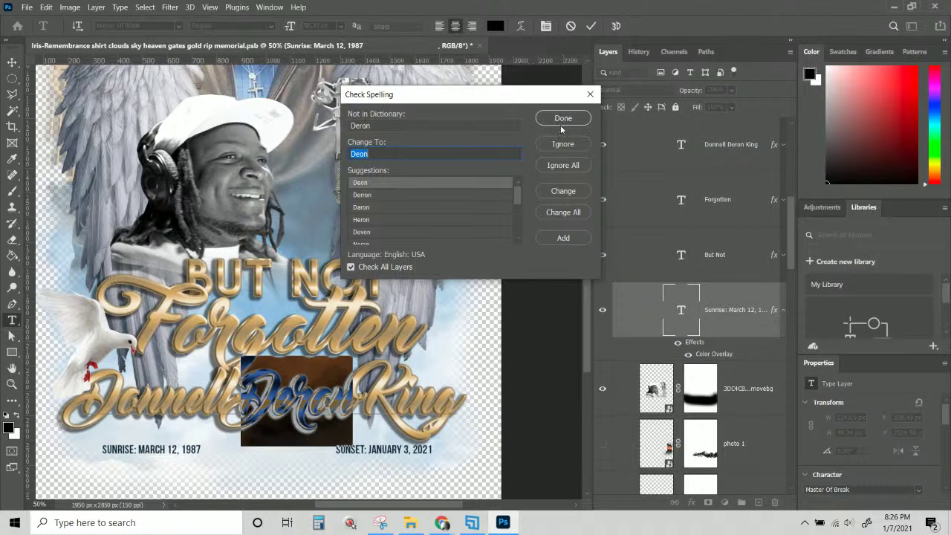
{"action": "left_click", "coordinate": [572, 148]}
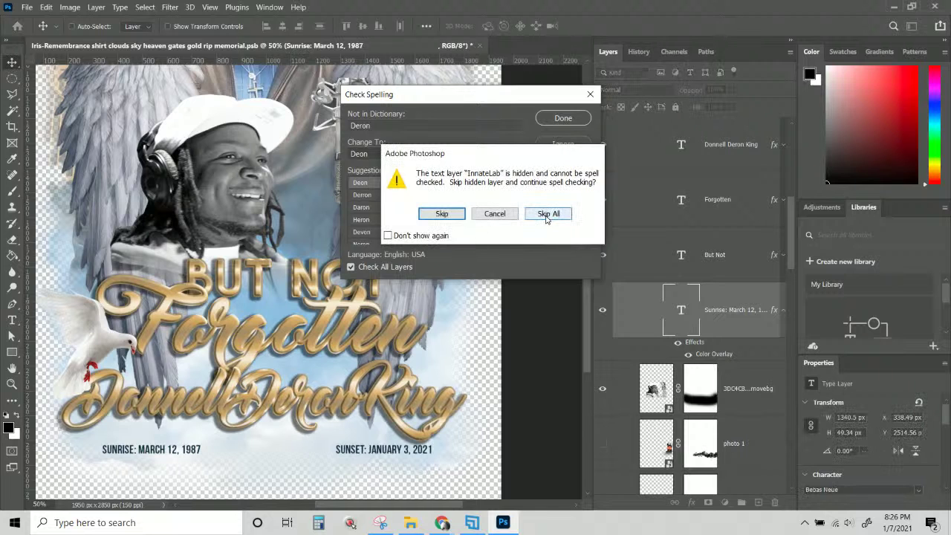
{"action": "left_click", "coordinate": [547, 215]}
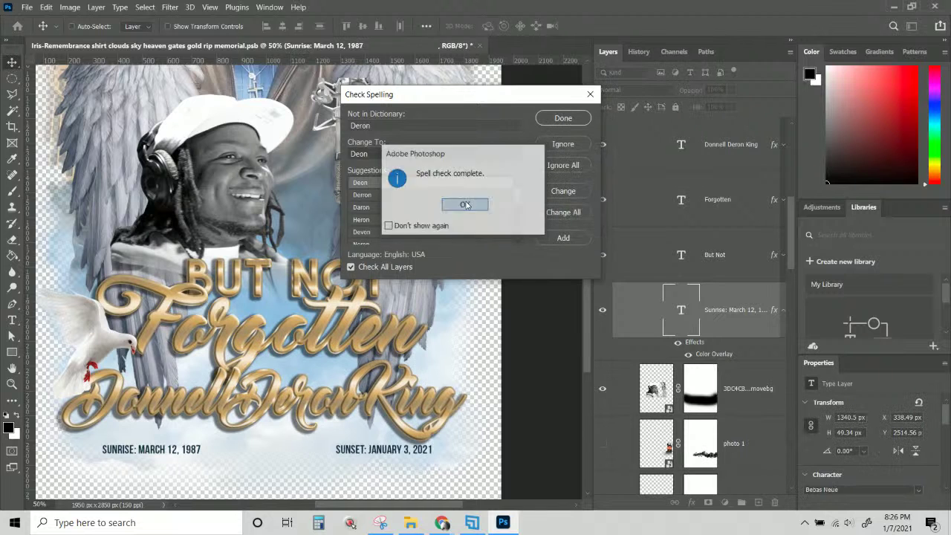
{"action": "left_click", "coordinate": [465, 210]}
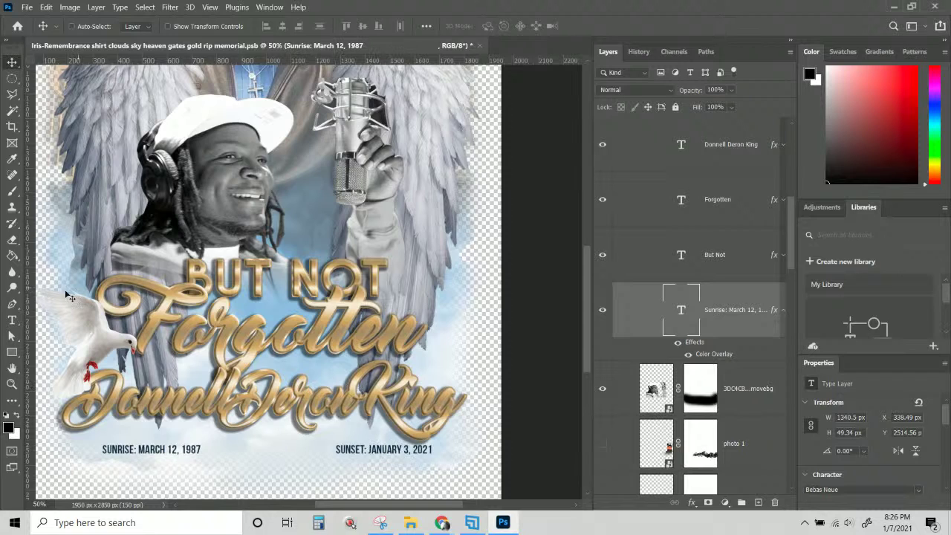
Insert a space between the first and middle names in the gold name text.
{"action": "left_click", "coordinate": [12, 320]}
{"action": "left_click", "coordinate": [358, 394]}
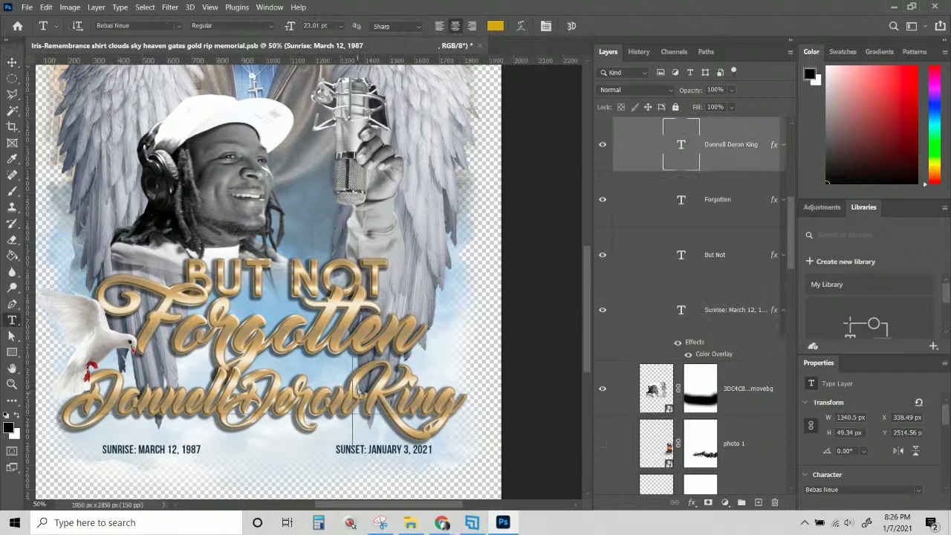
{"action": "left_click", "coordinate": [222, 411]}
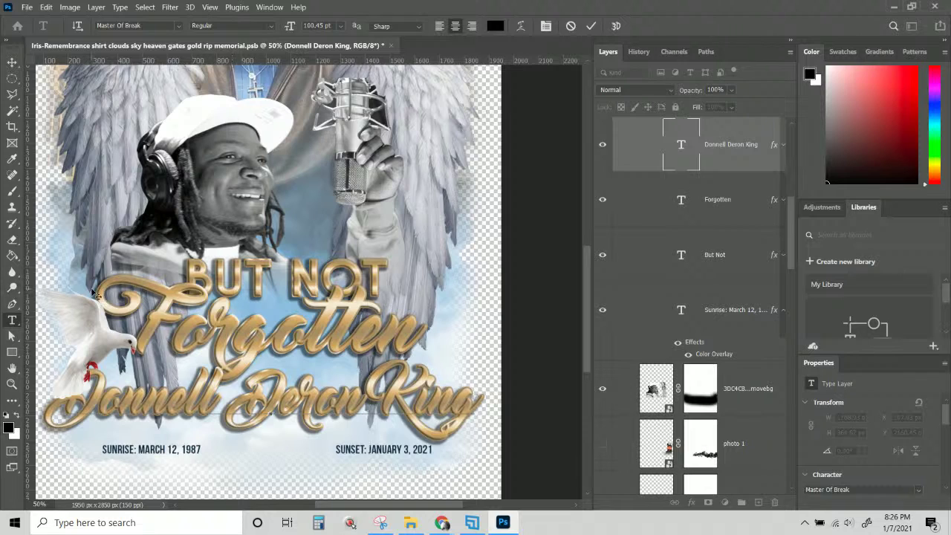
{"action": "key", "text": "alt+Right"}
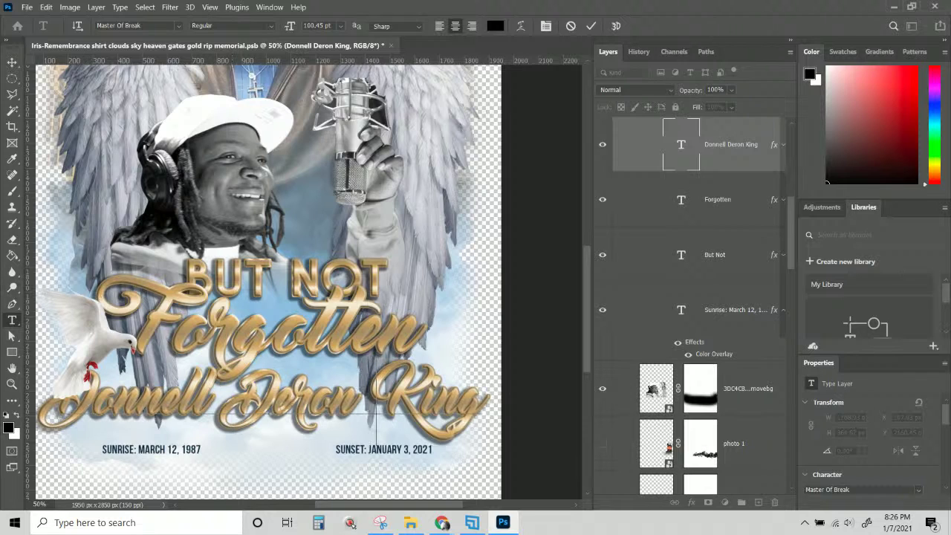
{"action": "left_click", "coordinate": [6, 64]}
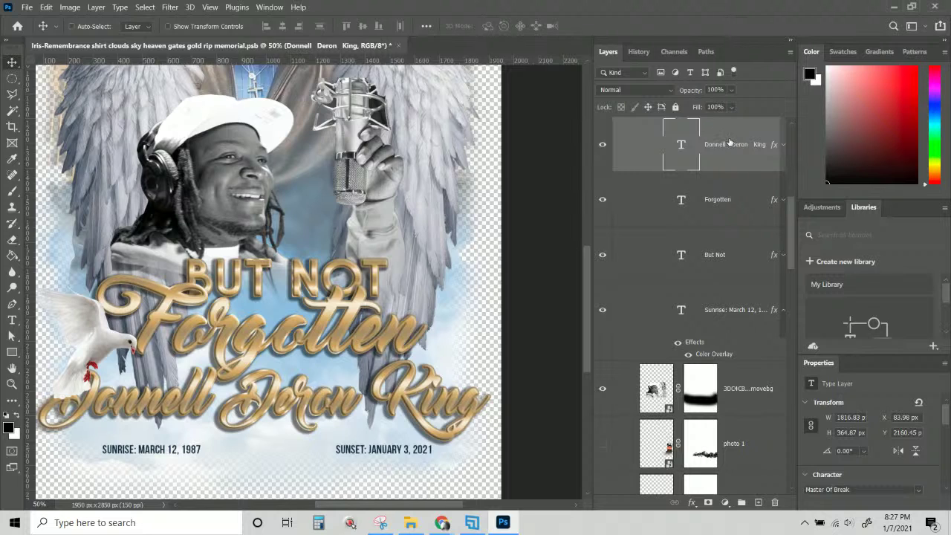
Narrow the name text to about 88% width (1578 × 365 px) and nudge the layers down.
{"action": "key", "text": "ctrl+t"}
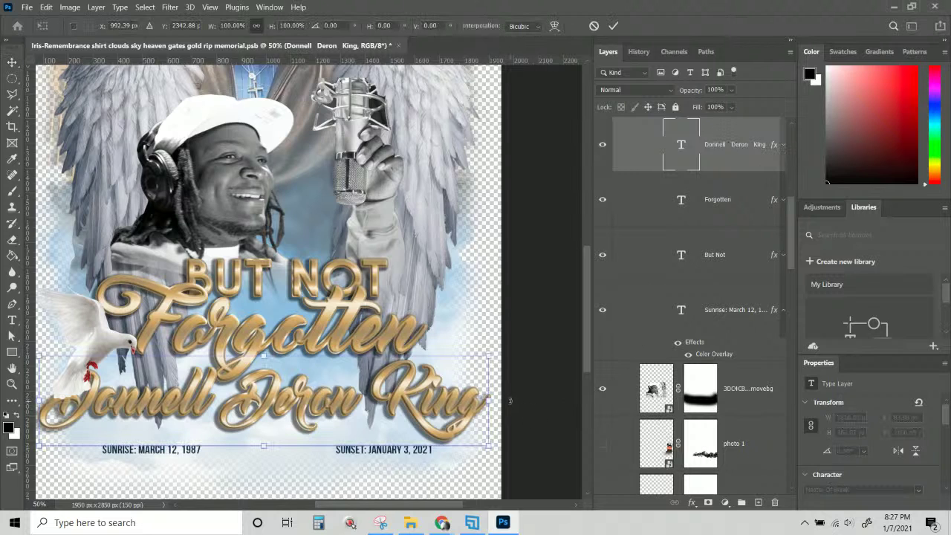
{"action": "left_click_drag", "start_coordinate": [494, 402], "coordinate": [462, 399]}
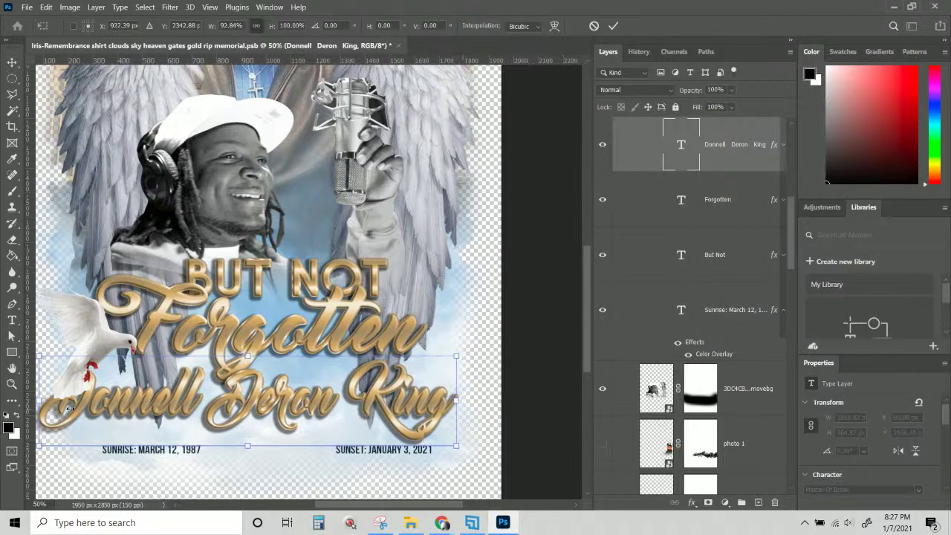
{"action": "left_click_drag", "start_coordinate": [39, 402], "coordinate": [62, 408]}
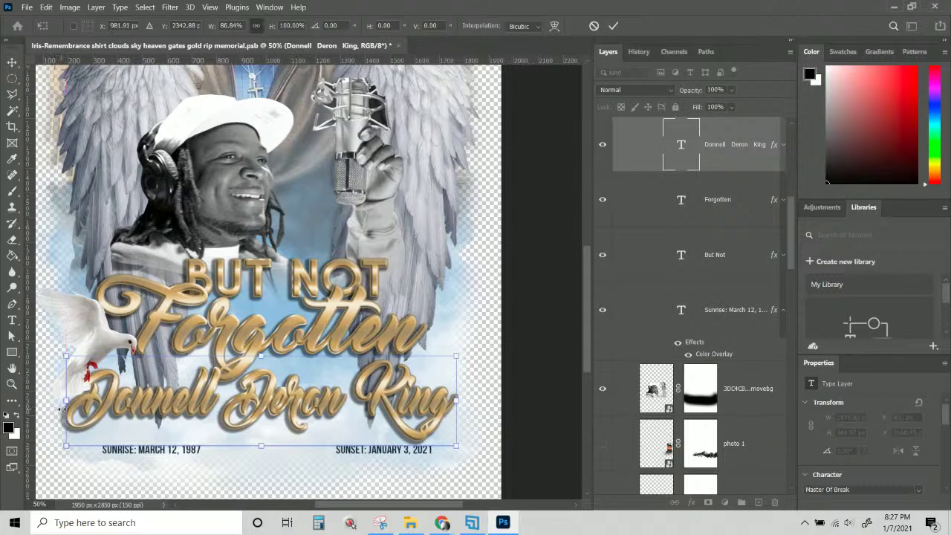
{"action": "key", "text": "Return"}
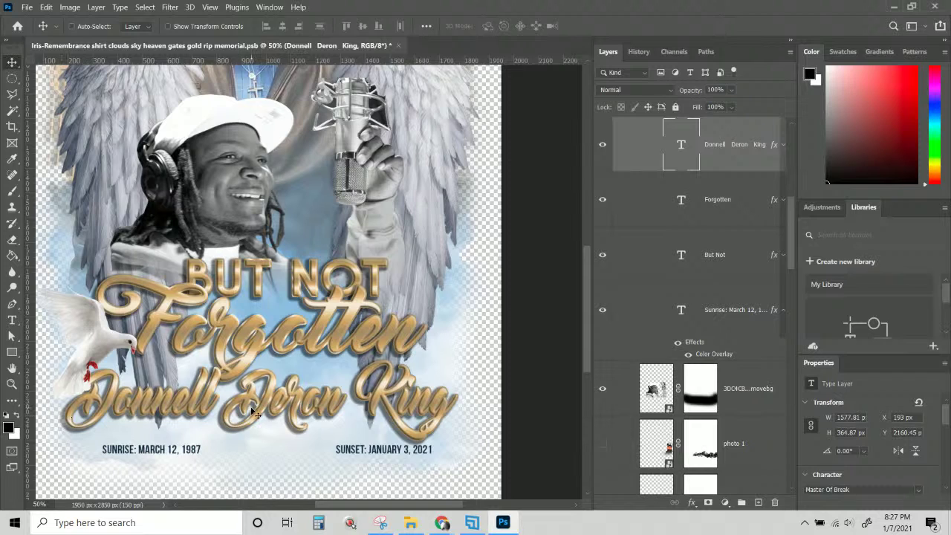
{"action": "key", "text": "ctrl+z"}
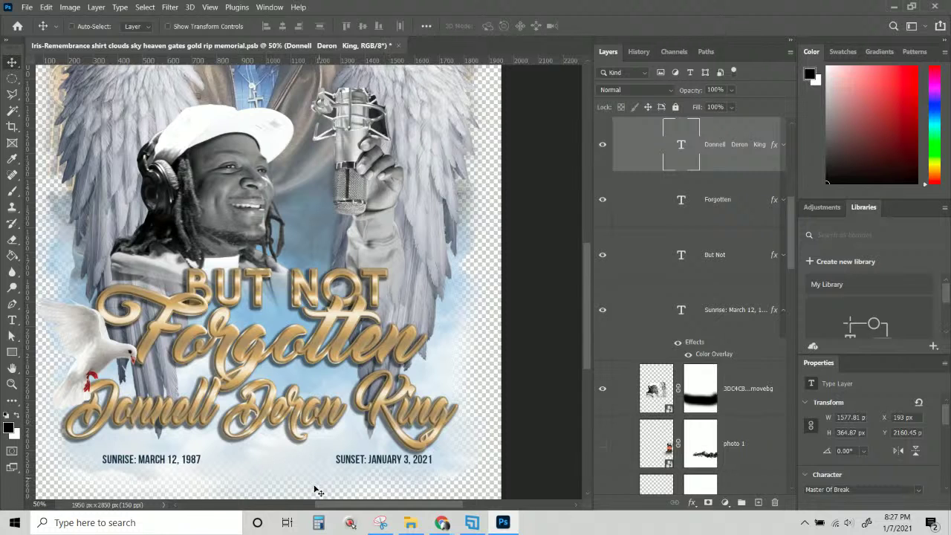
Nudge the photo and title lettering down again and zoom out to check the full layout.
{"action": "key", "text": "ctrl+z"}
{"action": "scroll", "coordinate": [316, 439], "scroll_direction": "up", "scroll_amount": 10}
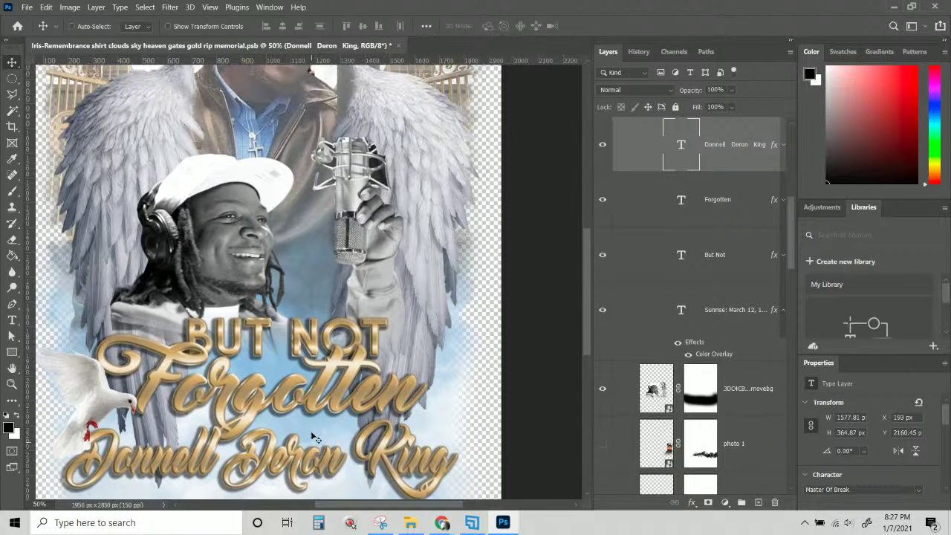
{"action": "scroll", "coordinate": [312, 437], "scroll_direction": "up", "scroll_amount": 2}
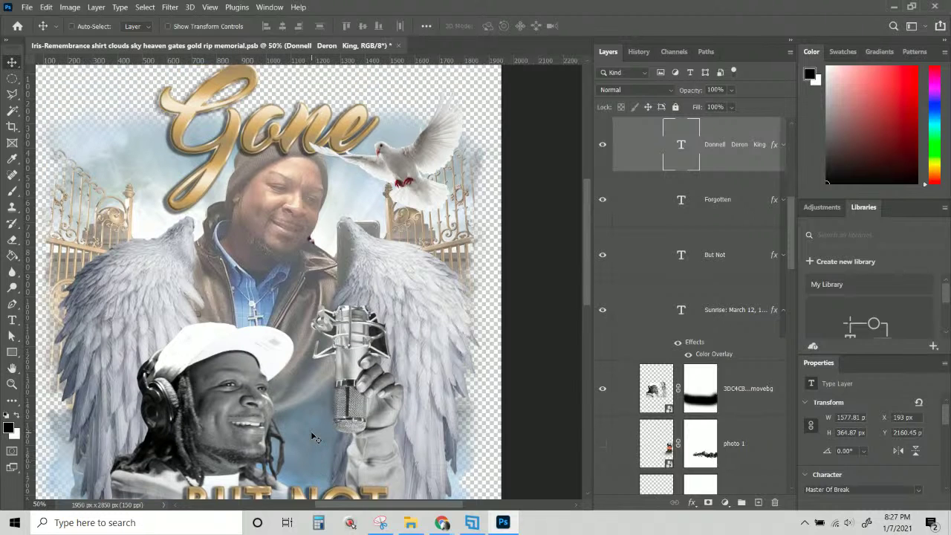
{"action": "scroll", "coordinate": [312, 436], "scroll_direction": "down", "scroll_amount": 3}
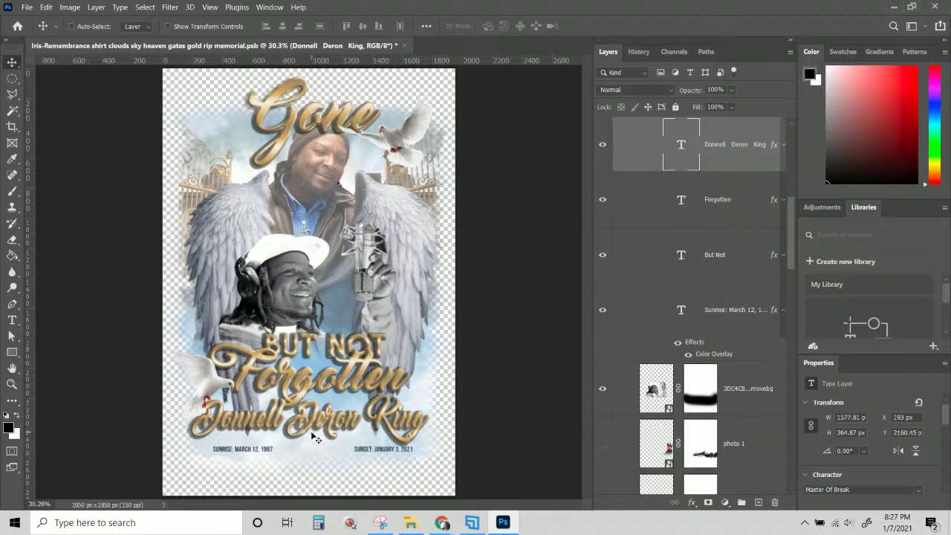
{"action": "scroll", "coordinate": [316, 438], "scroll_direction": "up", "scroll_amount": 3}
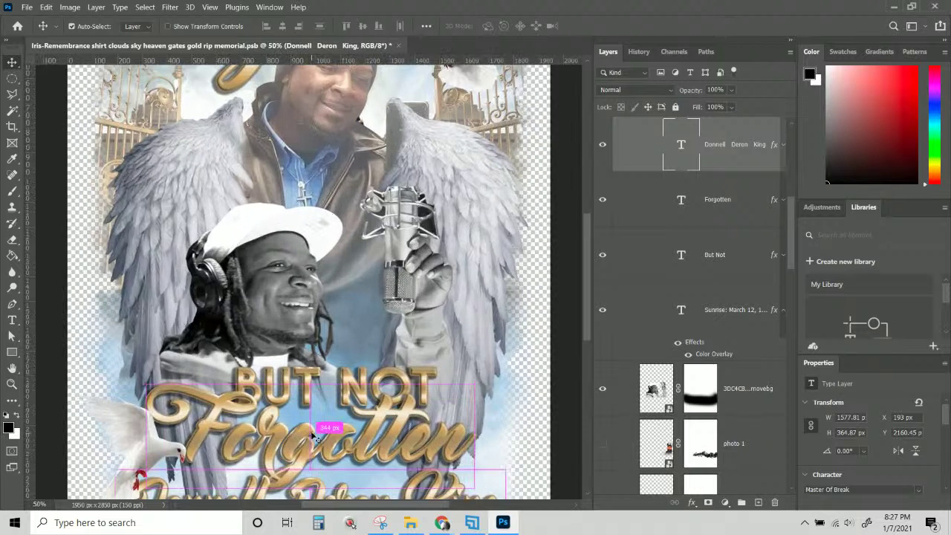
{"action": "scroll", "coordinate": [327, 387], "scroll_direction": "up", "scroll_amount": 3}
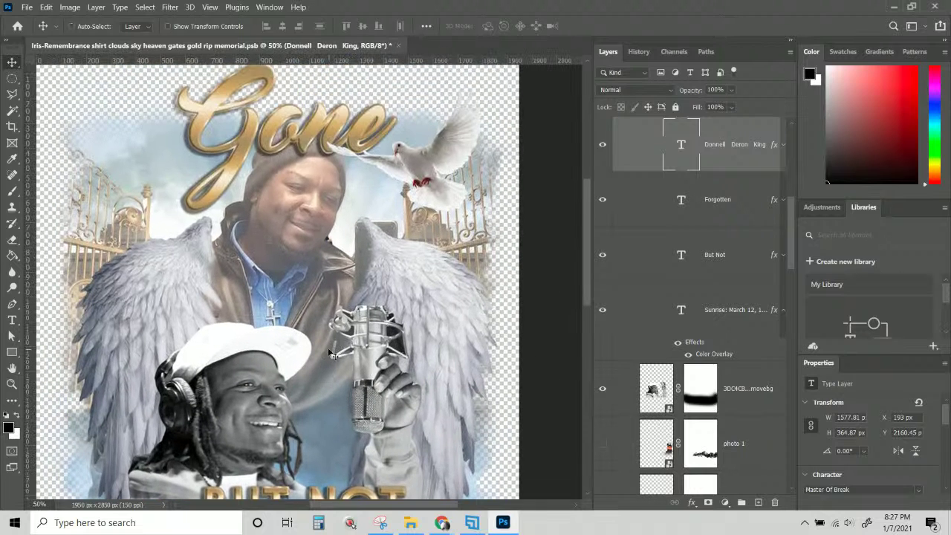
{"action": "scroll", "coordinate": [332, 354], "scroll_direction": "up", "scroll_amount": 1}
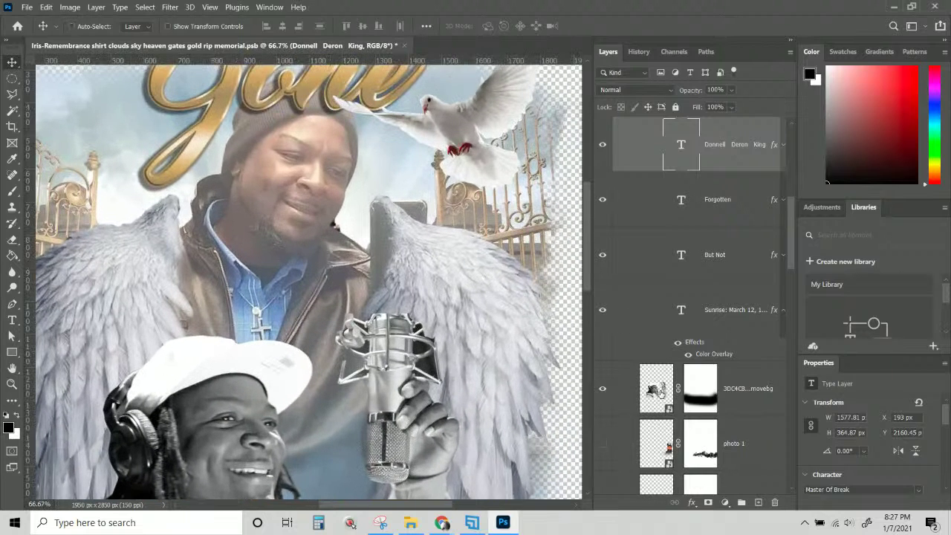
Add a layer mask to the second man's background-removed photo.
{"action": "left_click", "coordinate": [666, 446]}
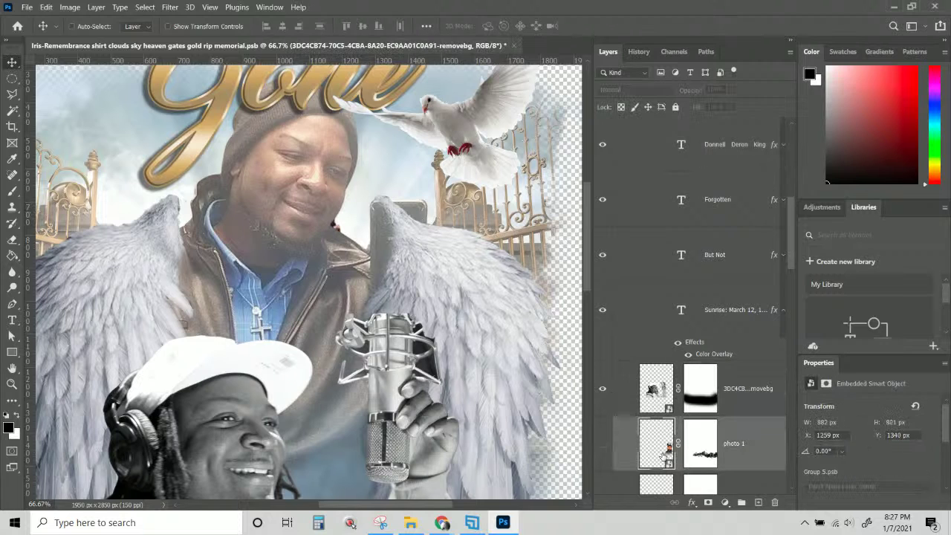
{"action": "right_click", "coordinate": [422, 212]}
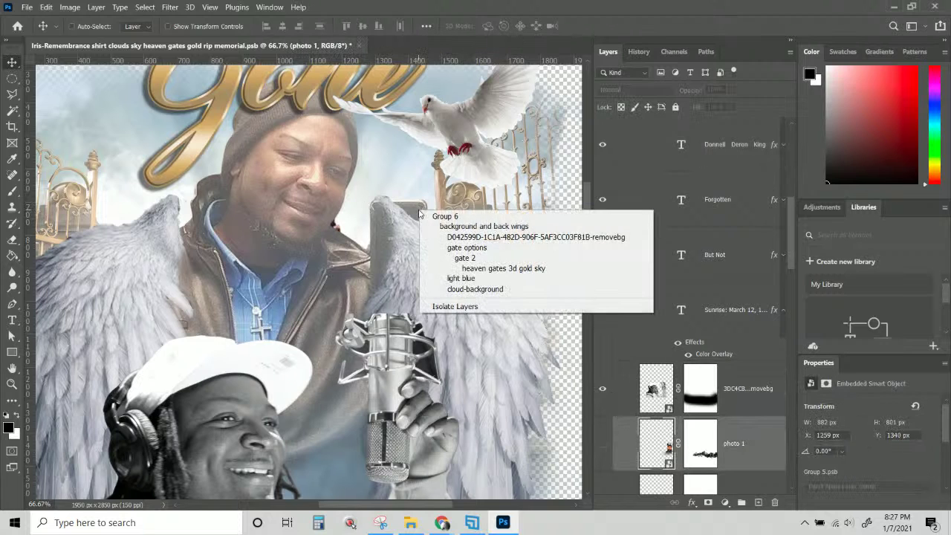
{"action": "left_click", "coordinate": [447, 237]}
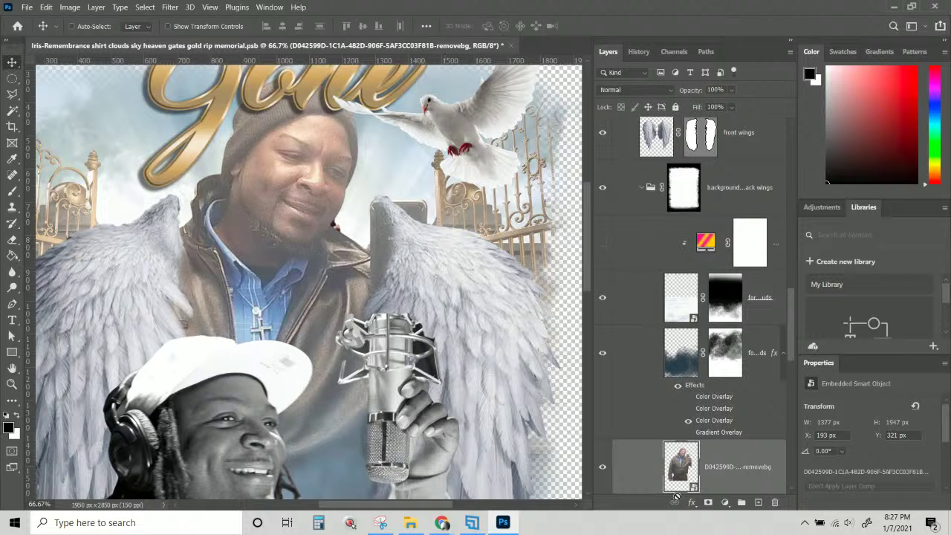
{"action": "scroll", "coordinate": [328, 395], "scroll_direction": "down", "scroll_amount": 1}
{"action": "scroll", "coordinate": [327, 395], "scroll_direction": "down", "scroll_amount": 6}
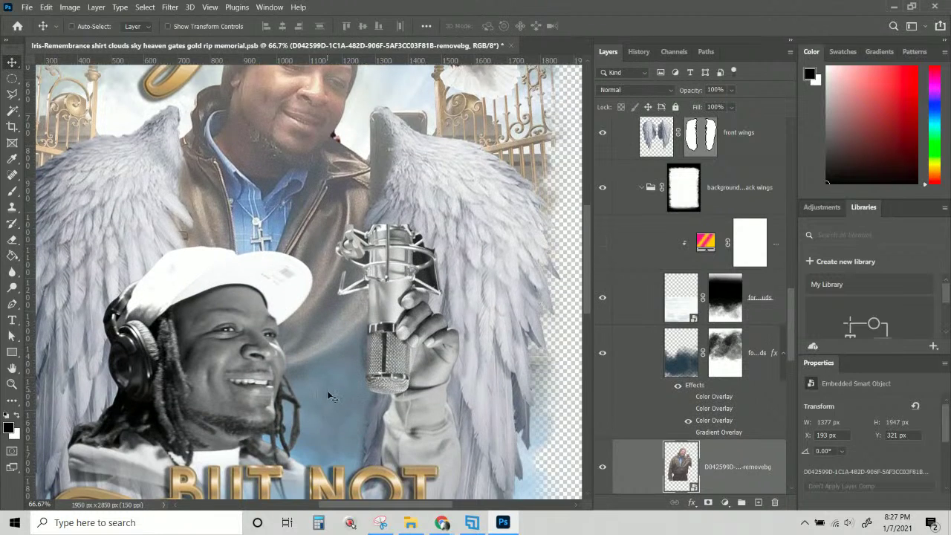
{"action": "scroll", "coordinate": [418, 423], "scroll_direction": "up", "scroll_amount": 4}
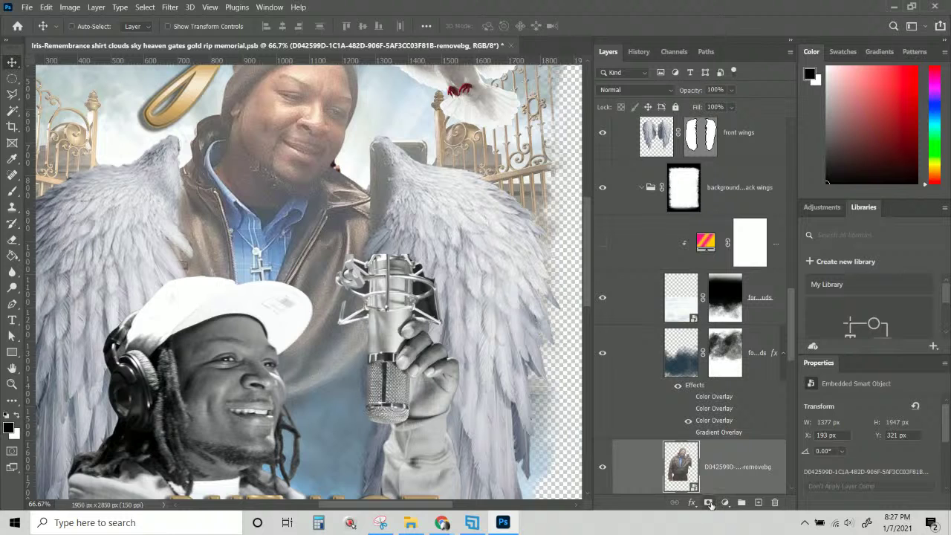
{"action": "left_click", "coordinate": [708, 503]}
{"action": "scroll", "coordinate": [352, 235], "scroll_direction": "up", "scroll_amount": 2}
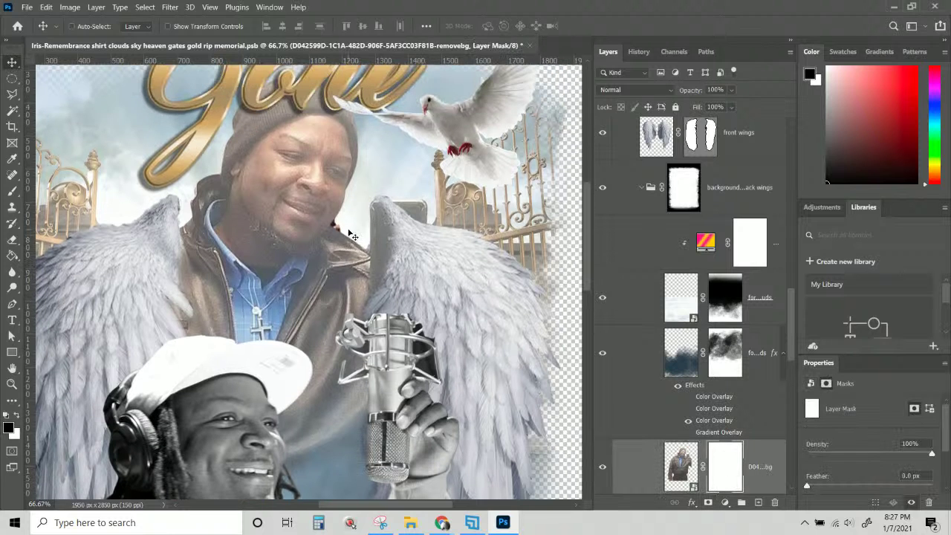
{"action": "scroll", "coordinate": [352, 235], "scroll_direction": "up", "scroll_amount": 1}
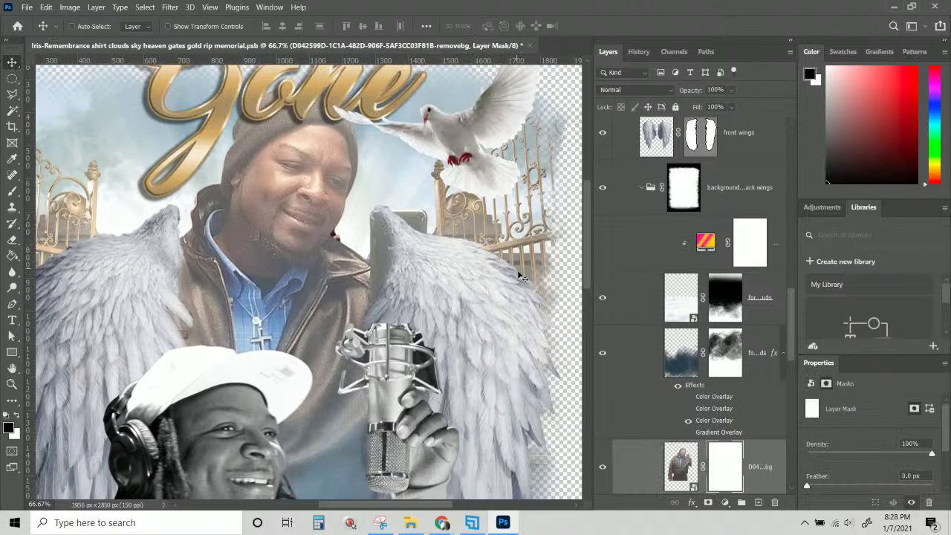
Move the front wings layer down about 29 px.
{"action": "right_click", "coordinate": [482, 294]}
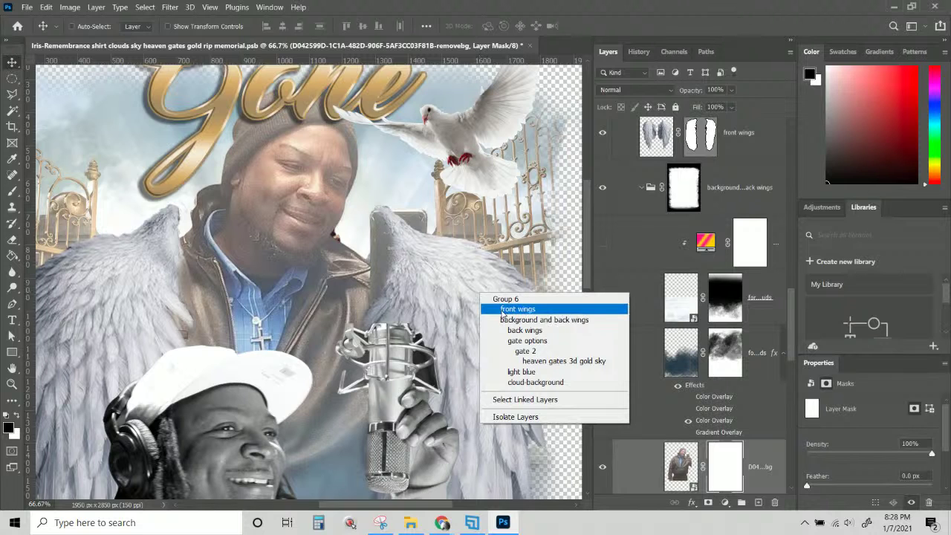
{"action": "left_click", "coordinate": [503, 311]}
{"action": "mouse_move", "coordinate": [496, 325]}
{"action": "left_mouse_down"}
{"action": "mouse_move", "coordinate": [496, 347]}
{"action": "mouse_move", "coordinate": [493, 323]}
{"action": "left_mouse_up"}
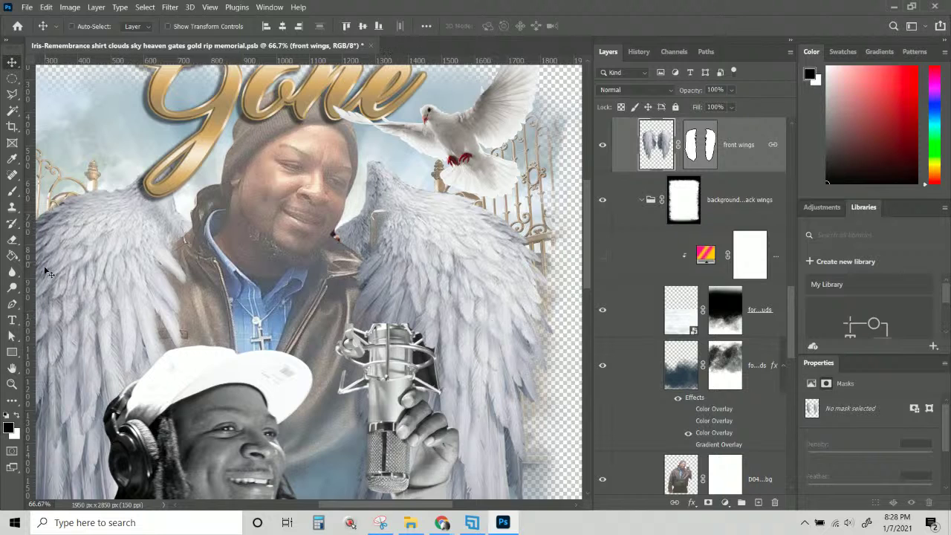
Target the photo's mask with a black brush shrunk to about 234 px.
{"action": "left_click", "coordinate": [13, 192]}
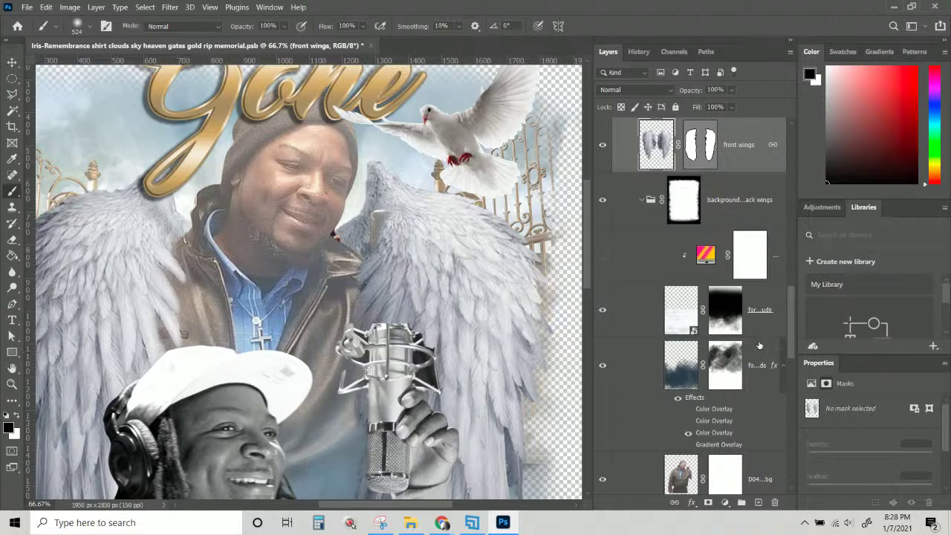
{"action": "scroll", "coordinate": [699, 243], "scroll_direction": "down", "scroll_amount": 5}
{"action": "left_click", "coordinate": [716, 238]}
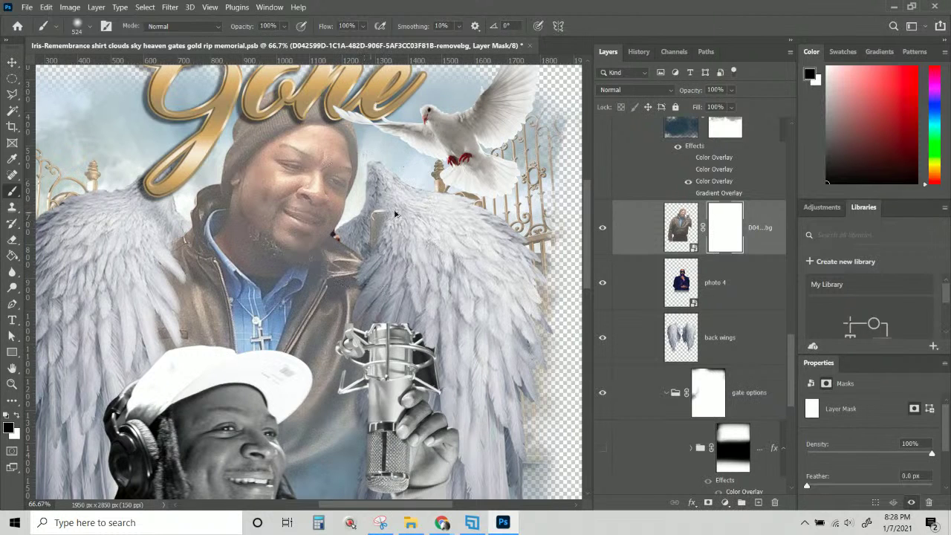
{"action": "right_click", "coordinate": [395, 214], "text": "alt"}
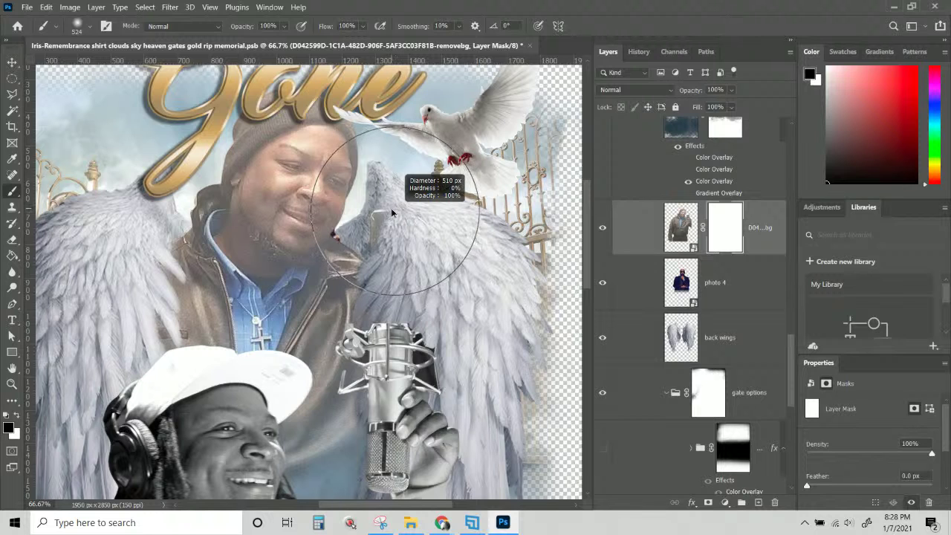
{"action": "mouse_move", "coordinate": [392, 213]}
{"action": "left_mouse_down"}
{"action": "mouse_move", "coordinate": [318, 214]}
{"action": "mouse_move", "coordinate": [397, 197]}
{"action": "mouse_move", "coordinate": [382, 230]}
{"action": "mouse_move", "coordinate": [399, 253]}
{"action": "mouse_move", "coordinate": [428, 190]}
{"action": "mouse_move", "coordinate": [405, 188]}
{"action": "mouse_move", "coordinate": [411, 215]}
{"action": "left_mouse_up"}
Hide the photo 4 layer and zoom out to view the whole design.
{"action": "scroll", "coordinate": [411, 215], "scroll_direction": "up", "scroll_amount": 3}
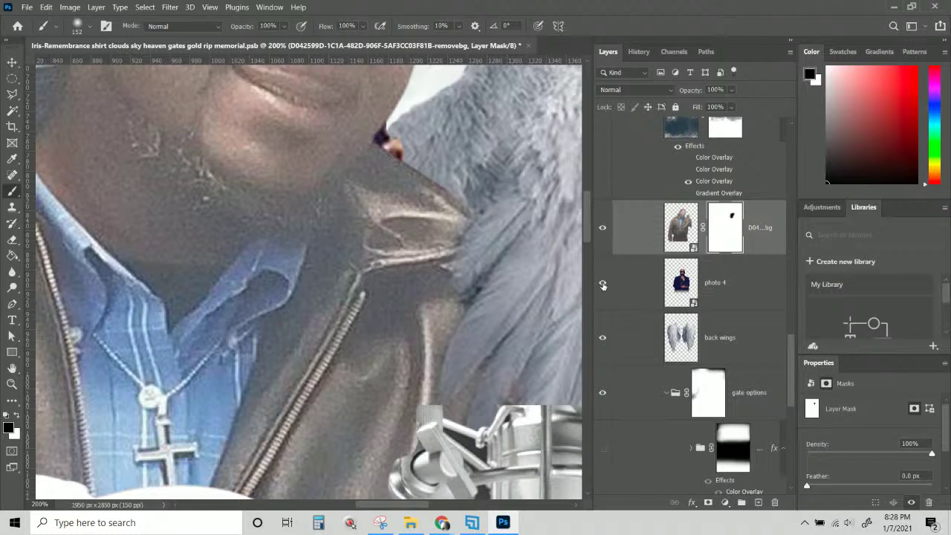
{"action": "left_click", "coordinate": [602, 287]}
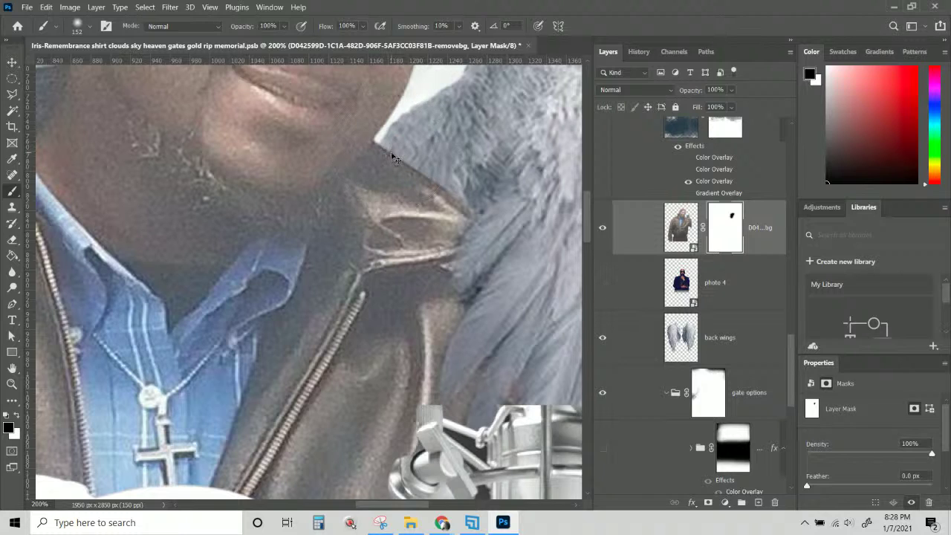
{"action": "scroll", "coordinate": [396, 157], "scroll_direction": "down", "scroll_amount": 2}
{"action": "scroll", "coordinate": [396, 158], "scroll_direction": "down", "scroll_amount": 2}
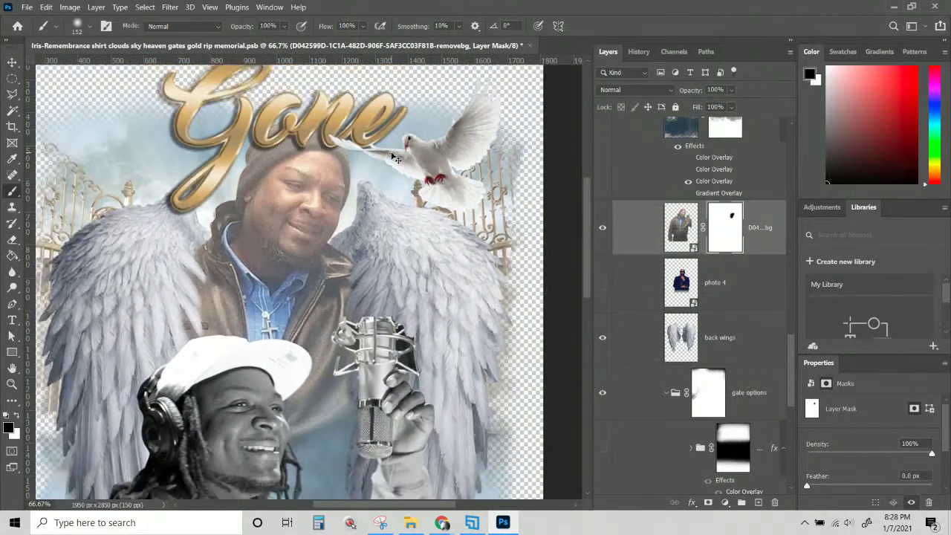
{"action": "scroll", "coordinate": [491, 231], "scroll_direction": "down", "scroll_amount": 5}
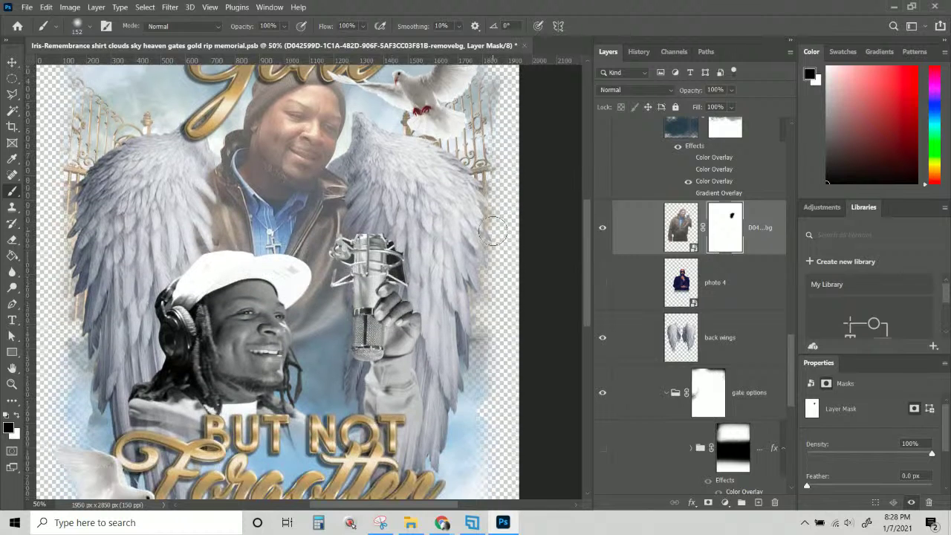
{"action": "scroll", "coordinate": [492, 231], "scroll_direction": "down", "scroll_amount": 2}
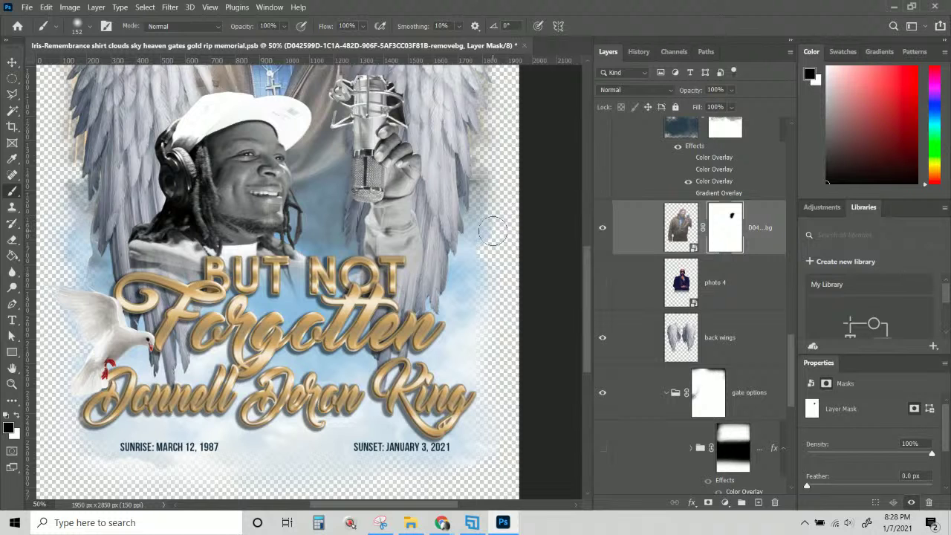
{"action": "scroll", "coordinate": [492, 231], "scroll_direction": "up", "scroll_amount": 2}
{"action": "key", "text": "ctrl+minus"}
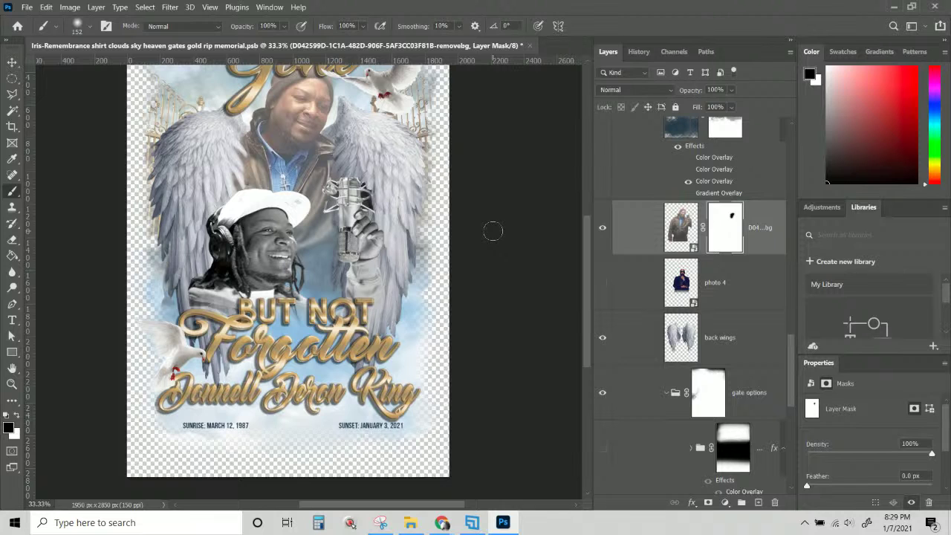
{"action": "scroll", "coordinate": [492, 231], "scroll_direction": "up", "scroll_amount": 3}
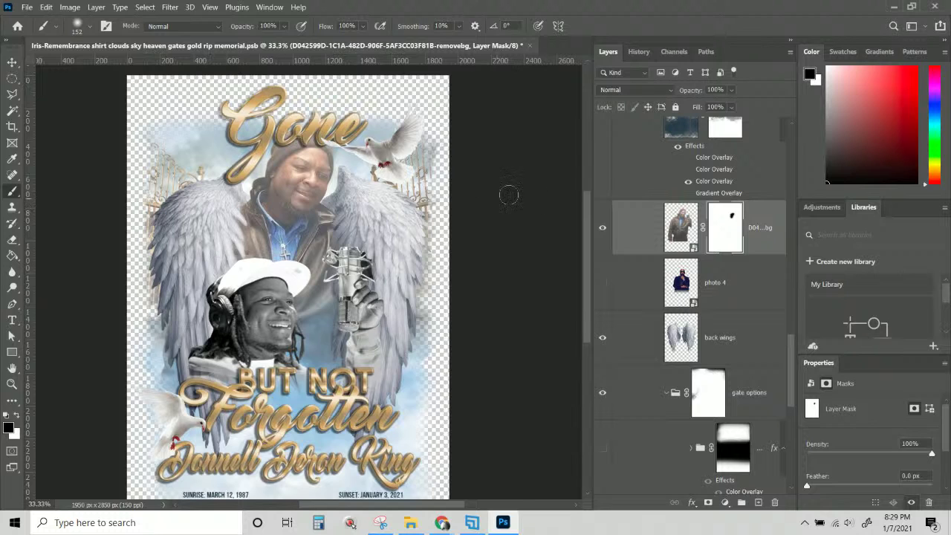
Shrink the front wings layer to about 95%.
{"action": "key", "text": "v"}
{"action": "right_click", "coordinate": [393, 215]}
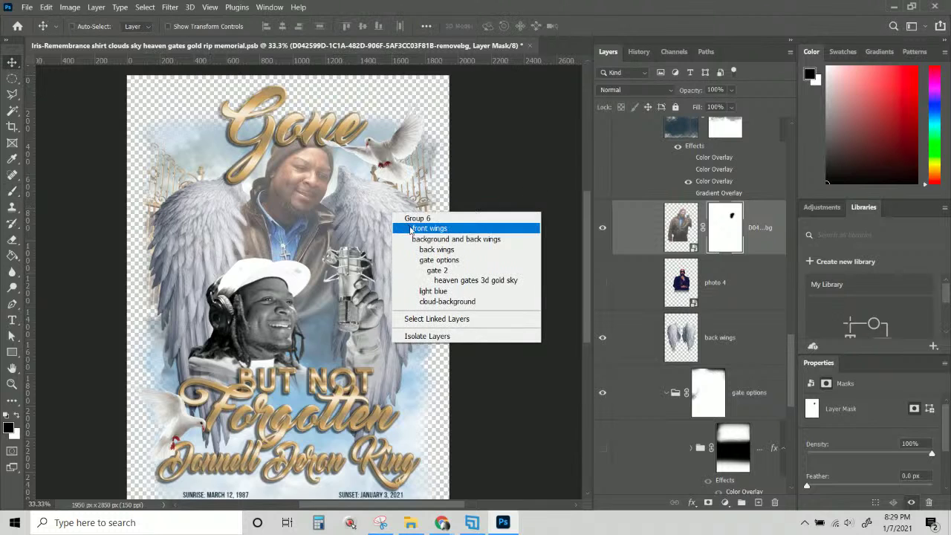
{"action": "left_click", "coordinate": [416, 227]}
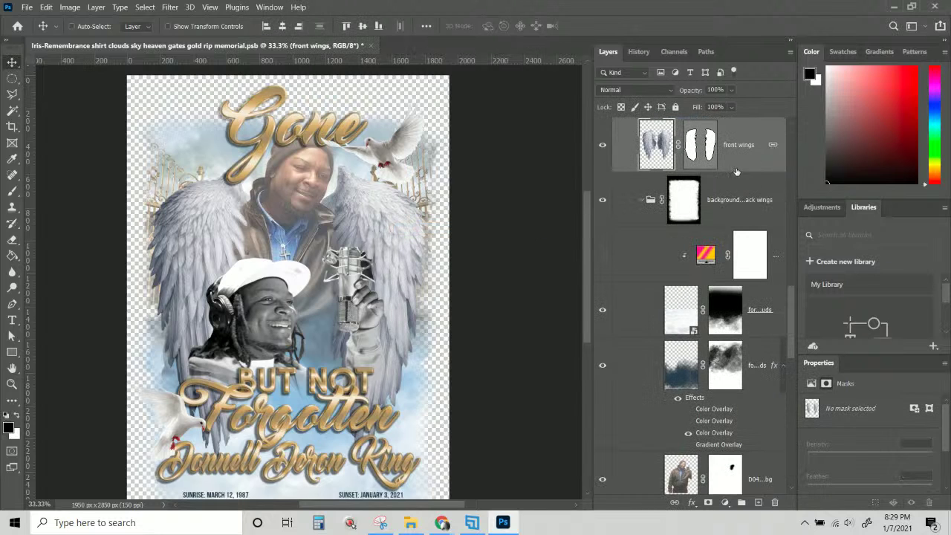
{"action": "key", "text": "ctrl+t"}
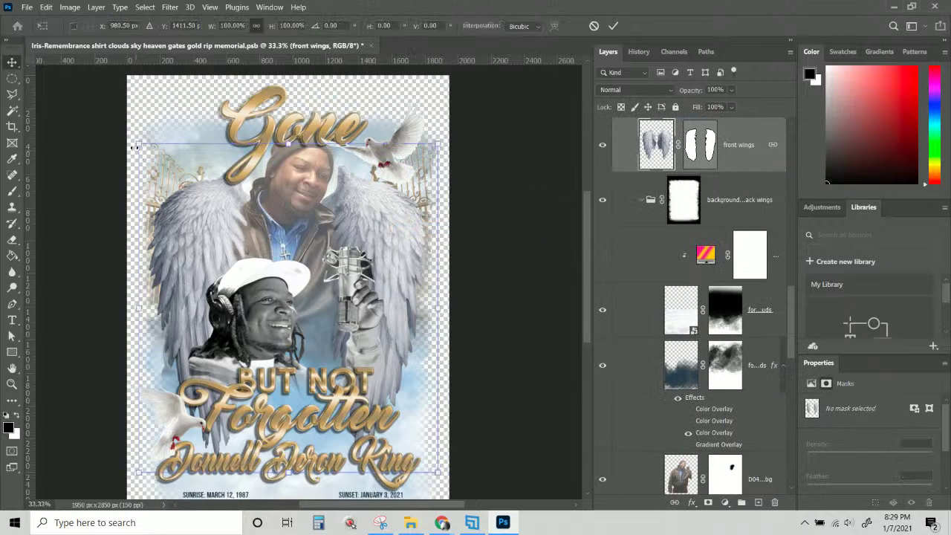
{"action": "left_click_drag", "start_coordinate": [135, 147], "coordinate": [151, 157]}
{"action": "key", "text": "Return"}
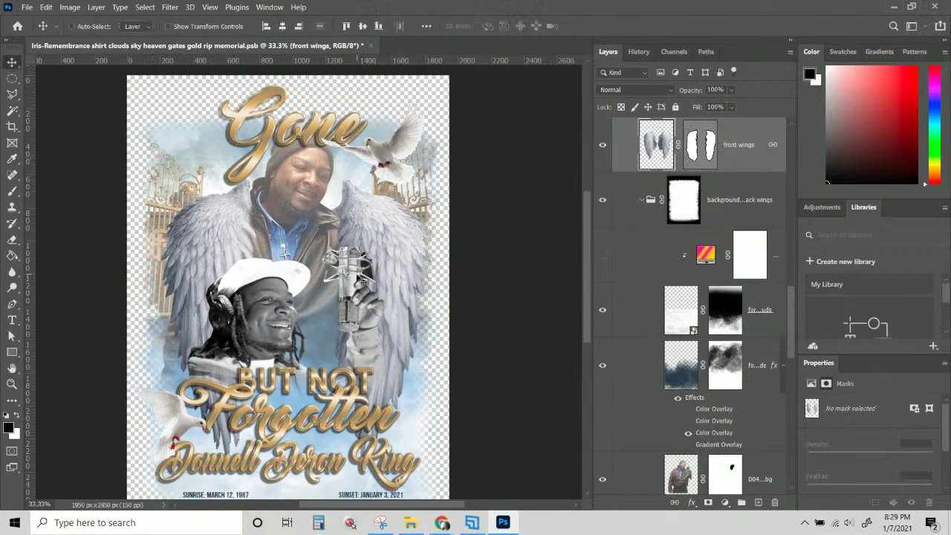
Scale the man's background-removed photo to about 90% and nudge it up and left.
{"action": "right_click", "coordinate": [302, 189]}
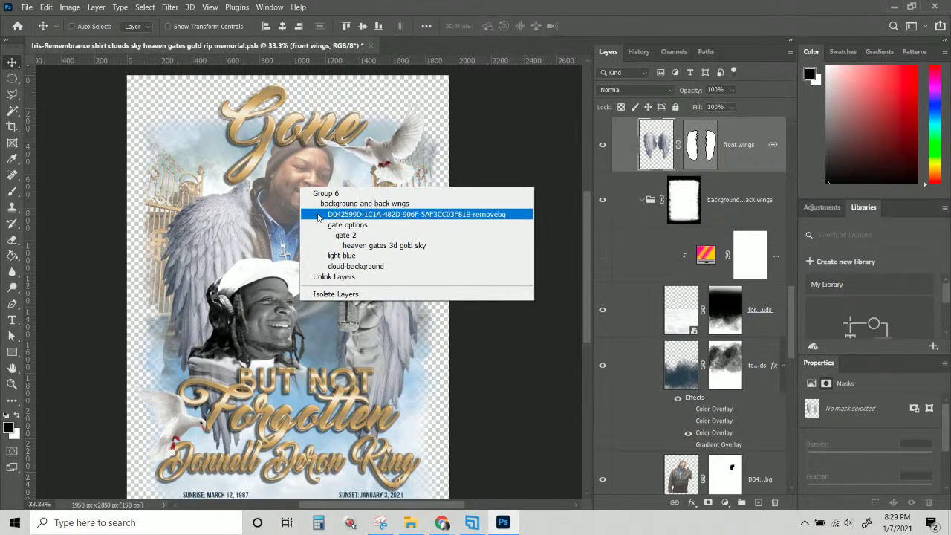
{"action": "left_click", "coordinate": [334, 214]}
{"action": "key", "text": "ctrl+t"}
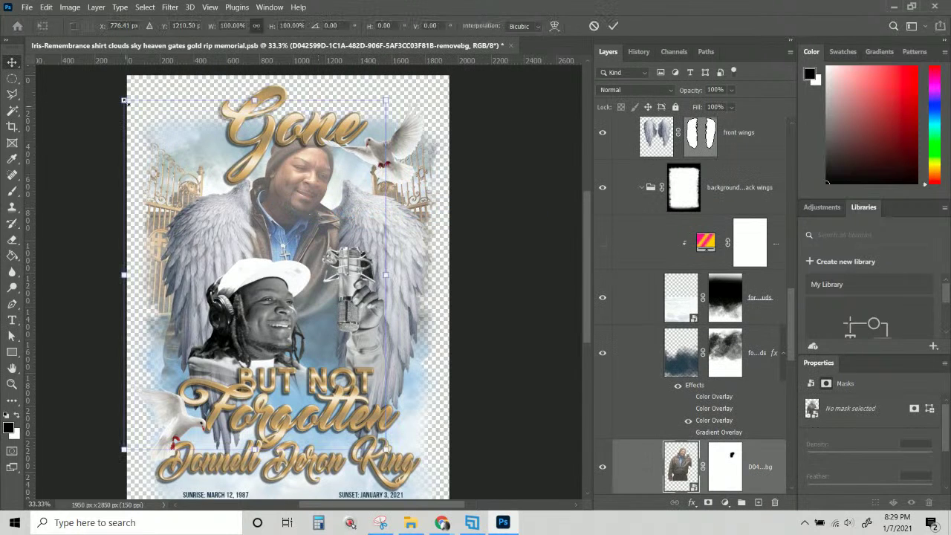
{"action": "left_click_drag", "start_coordinate": [125, 102], "coordinate": [165, 134]}
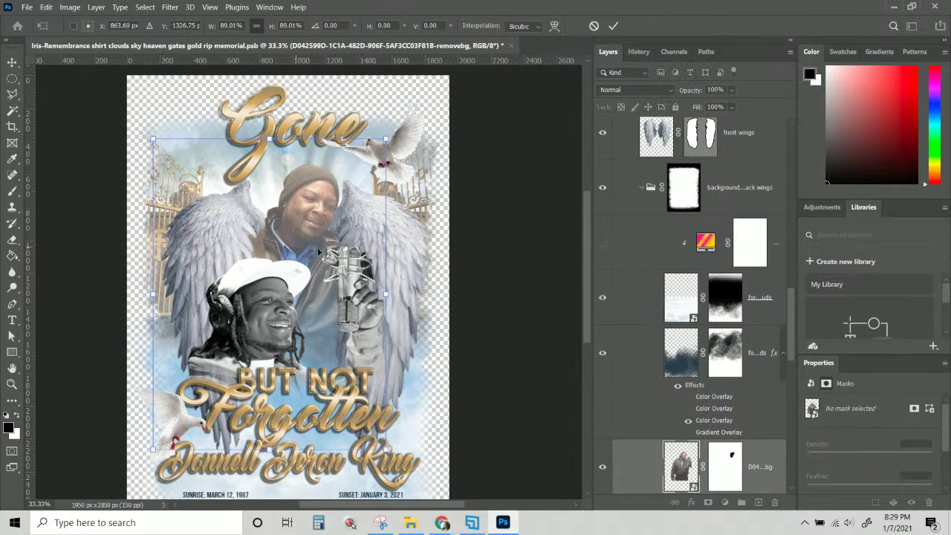
{"action": "mouse_move", "coordinate": [318, 253]}
{"action": "left_mouse_down"}
{"action": "mouse_move", "coordinate": [310, 248]}
{"action": "mouse_move", "coordinate": [318, 262]}
{"action": "left_mouse_up"}
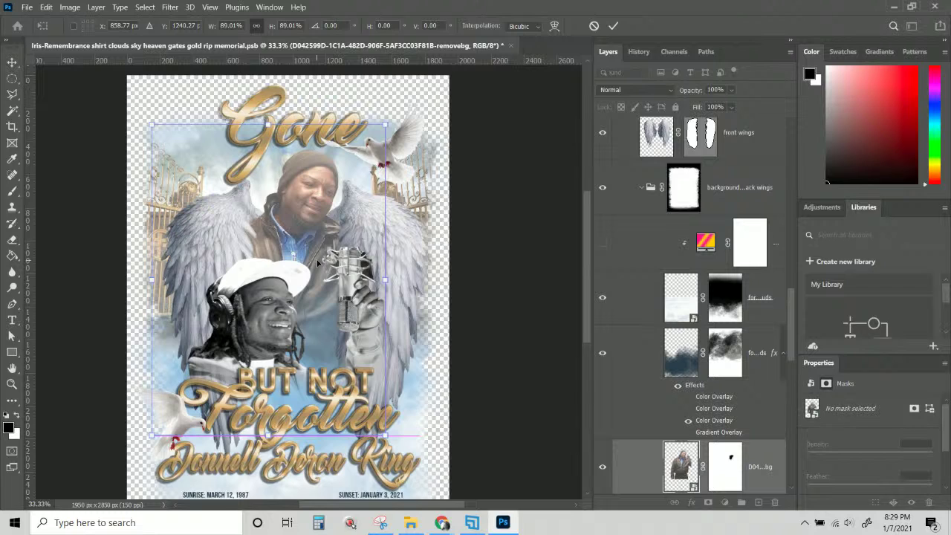
{"action": "left_click", "coordinate": [725, 462]}
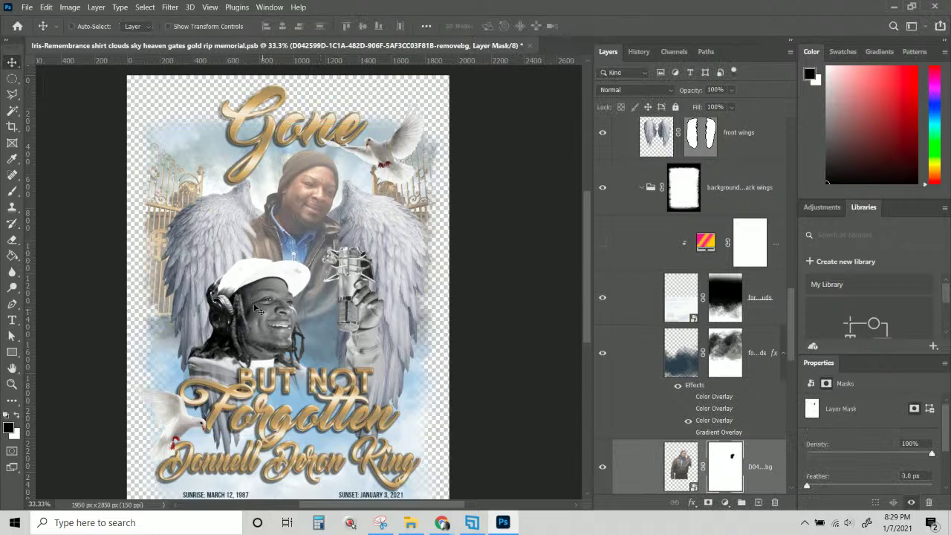
Paint black with a 536 px brush across the photo mask's bottom edge to fade it out.
{"action": "left_click", "coordinate": [12, 191]}
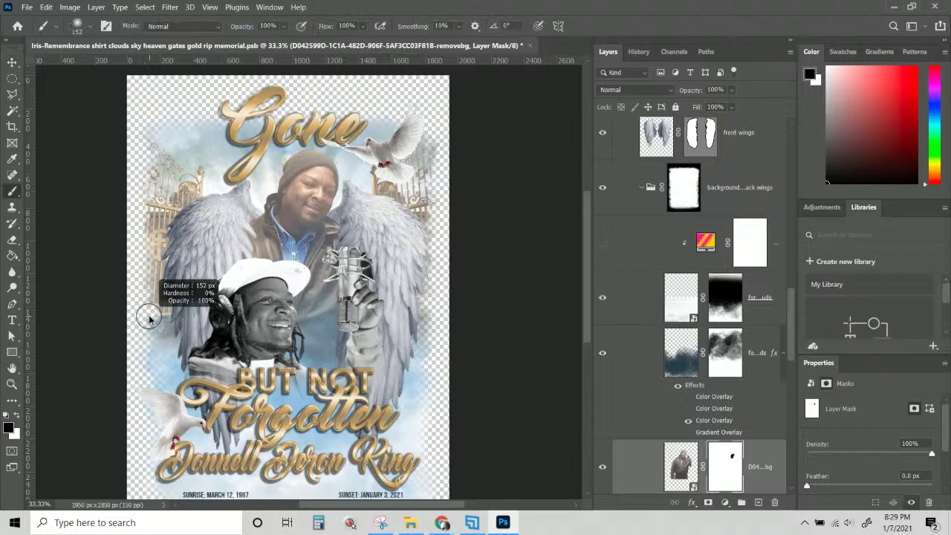
{"action": "left_click_drag", "start_coordinate": [148, 318], "coordinate": [186, 318]}
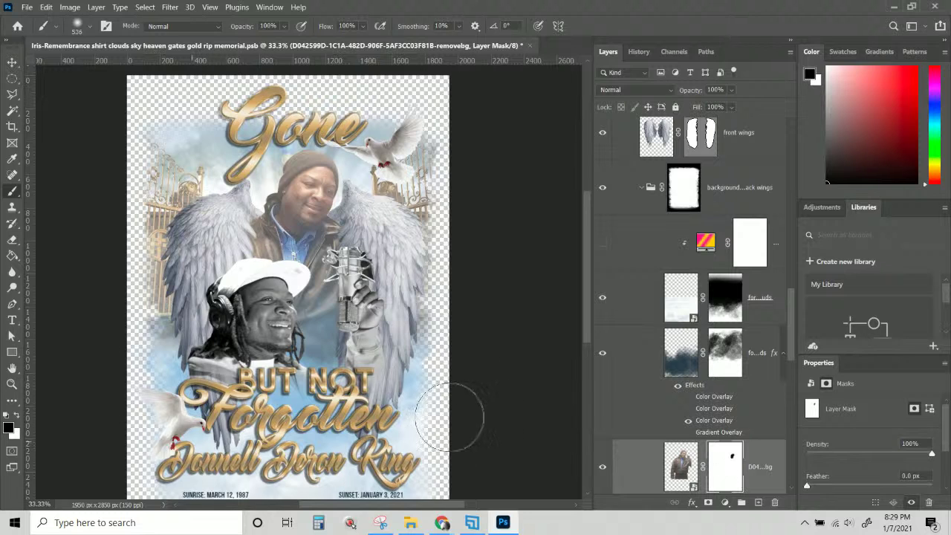
{"action": "mouse_move", "coordinate": [450, 407]}
{"action": "left_mouse_down"}
{"action": "mouse_move", "coordinate": [416, 427]}
{"action": "mouse_move", "coordinate": [423, 379]}
{"action": "mouse_move", "coordinate": [438, 367]}
{"action": "left_mouse_up"}
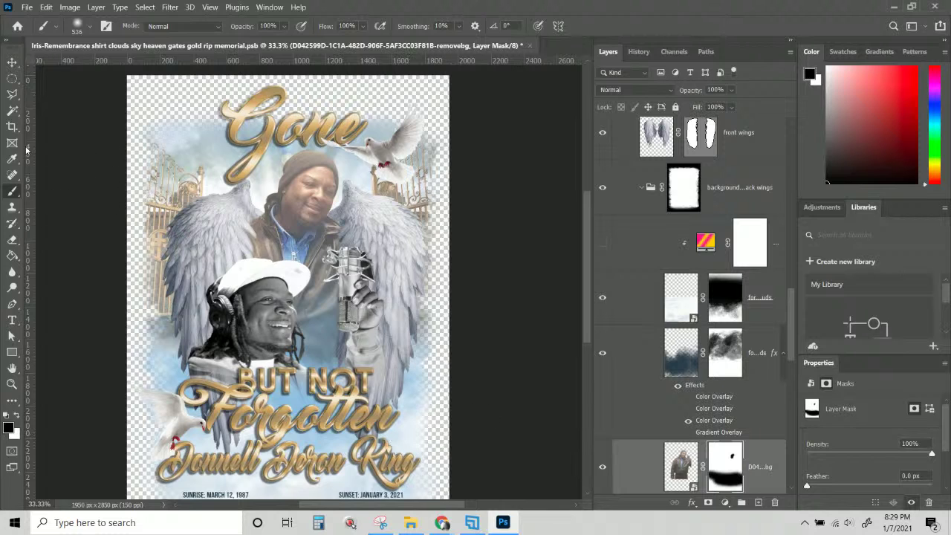
{"action": "left_click", "coordinate": [18, 64]}
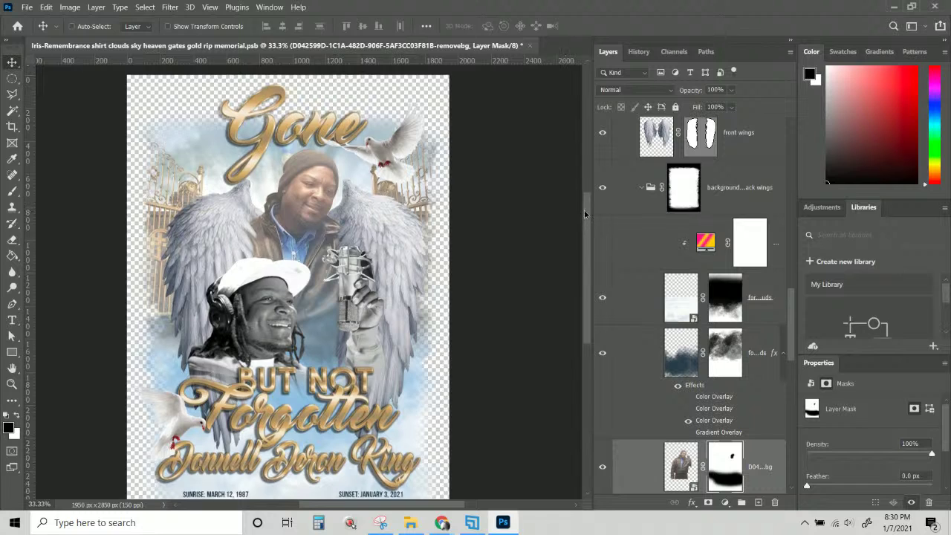
{"action": "left_click_drag", "start_coordinate": [583, 215], "coordinate": [584, 251]}
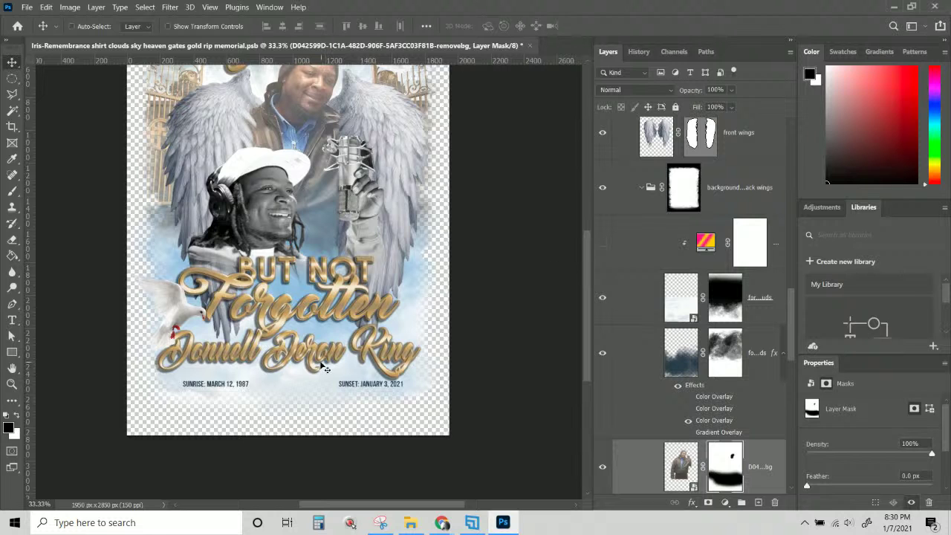
{"action": "scroll", "coordinate": [323, 366], "scroll_direction": "up", "scroll_amount": 3}
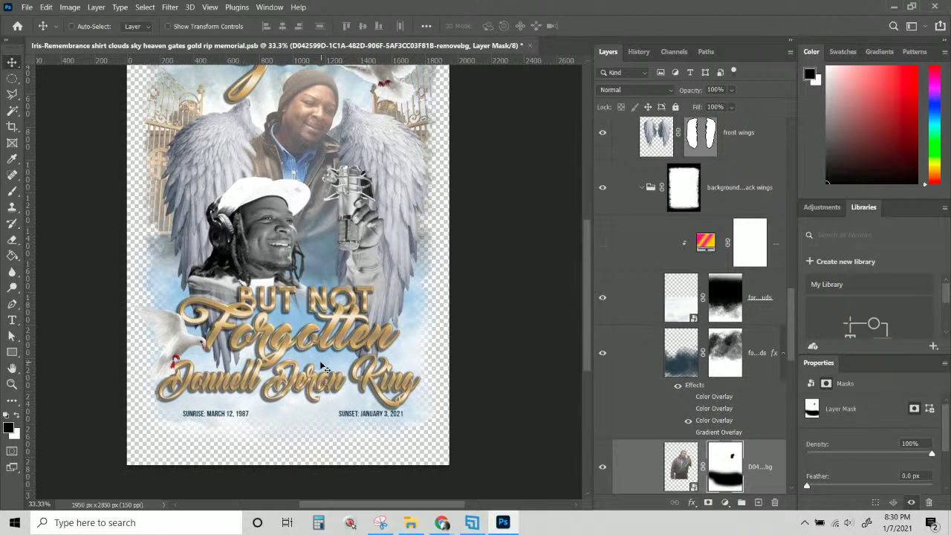
{"action": "scroll", "coordinate": [323, 367], "scroll_direction": "up", "scroll_amount": 3}
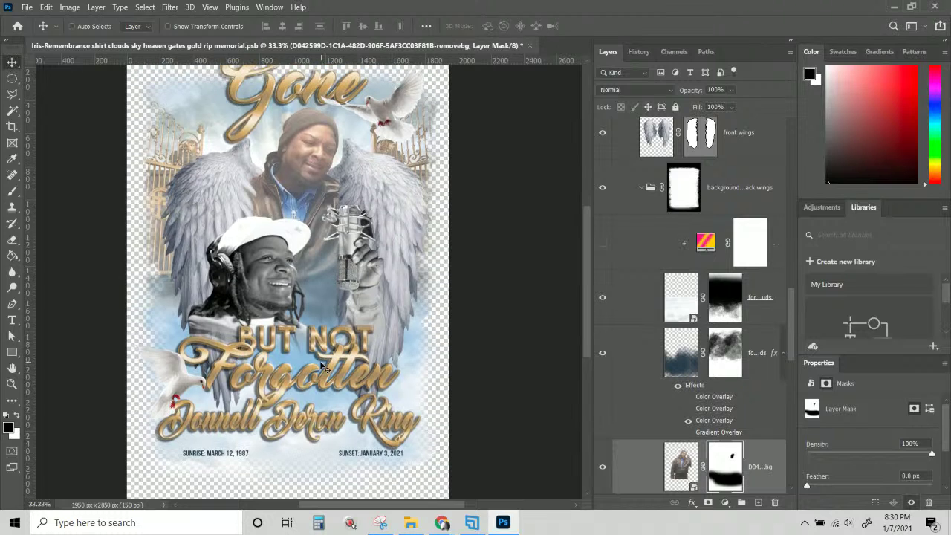
{"action": "scroll", "coordinate": [323, 366], "scroll_direction": "up", "scroll_amount": 2}
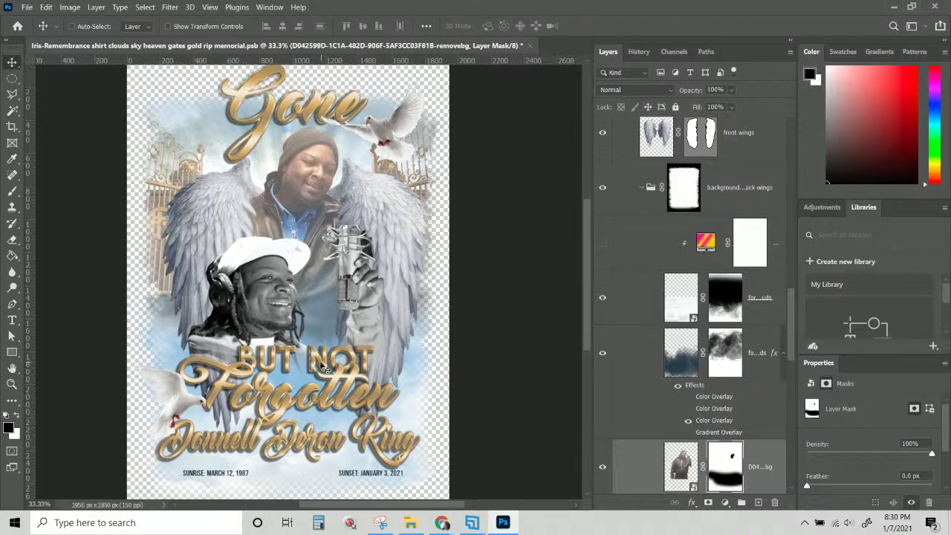
{"action": "scroll", "coordinate": [323, 366], "scroll_direction": "up", "scroll_amount": 2}
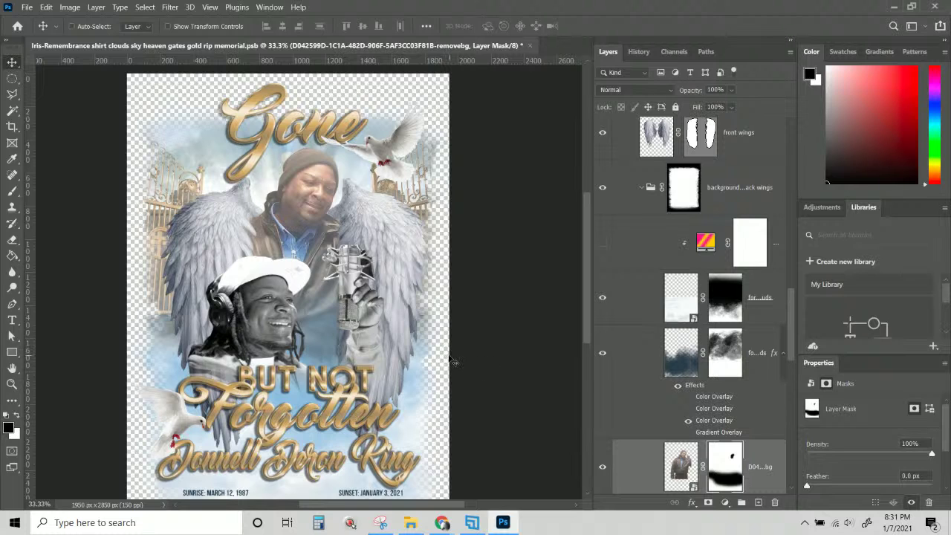
{"action": "scroll", "coordinate": [309, 366], "scroll_direction": "down", "scroll_amount": 2}
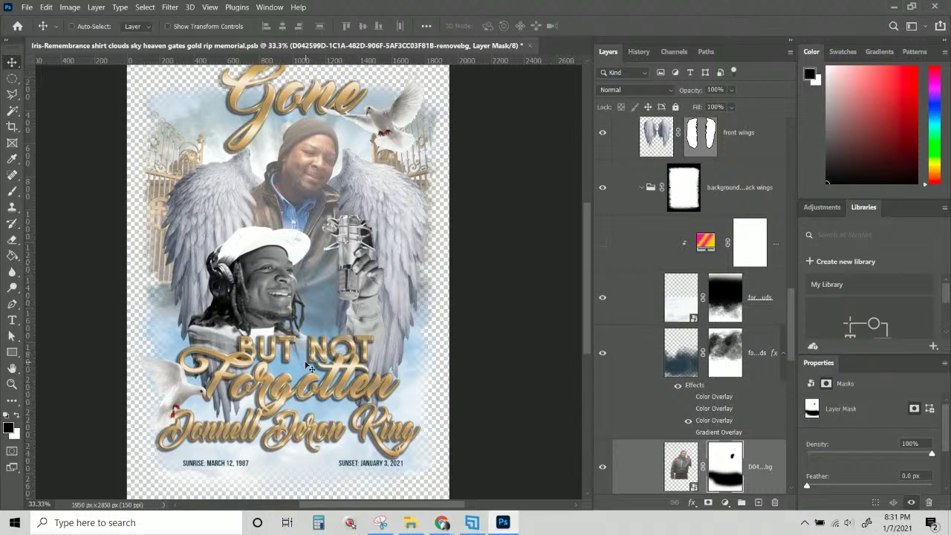
{"action": "scroll", "coordinate": [309, 365], "scroll_direction": "up", "scroll_amount": 1}
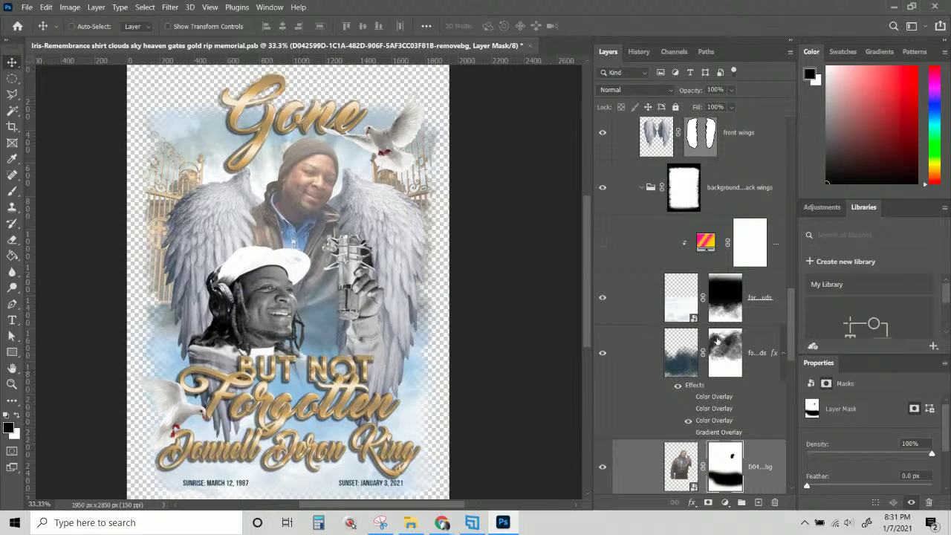
{"action": "scroll", "coordinate": [717, 342], "scroll_direction": "up", "scroll_amount": 3}
{"action": "scroll", "coordinate": [717, 342], "scroll_direction": "up", "scroll_amount": 5}
{"action": "scroll", "coordinate": [717, 342], "scroll_direction": "up", "scroll_amount": 6}
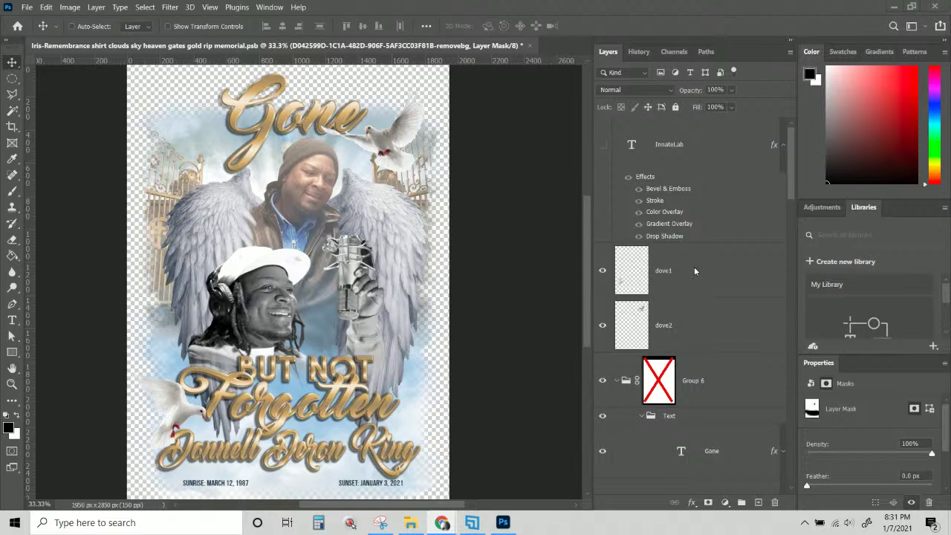
{"action": "scroll", "coordinate": [694, 267], "scroll_direction": "down", "scroll_amount": 5}
{"action": "scroll", "coordinate": [694, 266], "scroll_direction": "up", "scroll_amount": 3}
{"action": "scroll", "coordinate": [611, 267], "scroll_direction": "up", "scroll_amount": 3}
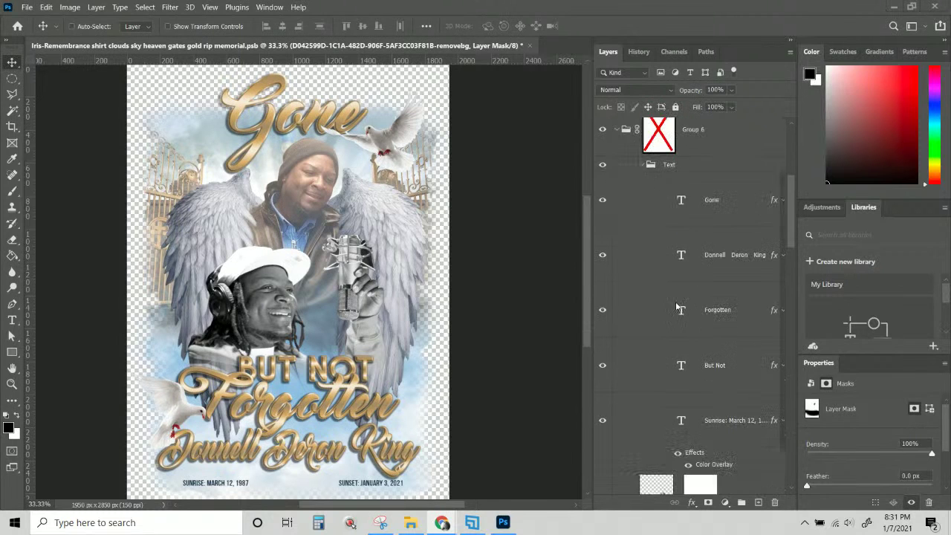
{"action": "left_click", "coordinate": [641, 165]}
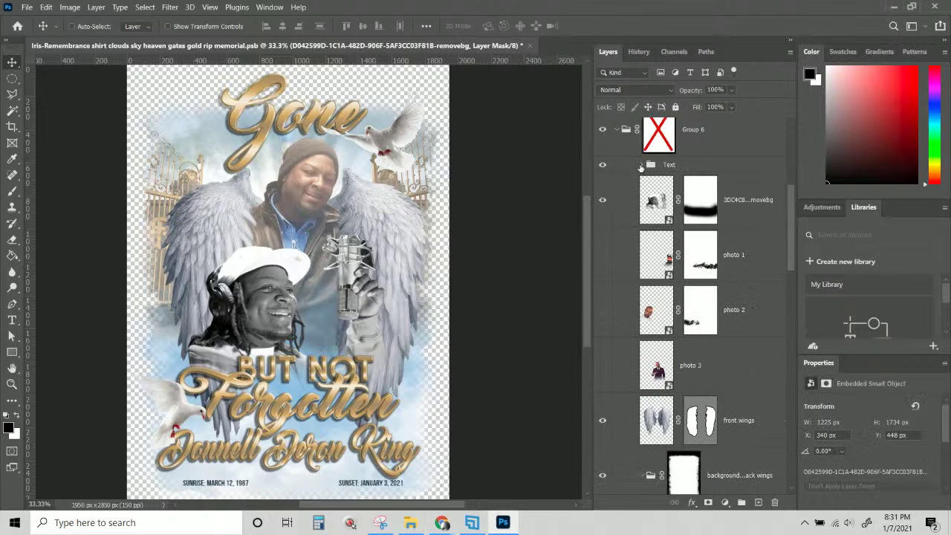
{"action": "left_click", "coordinate": [603, 165]}
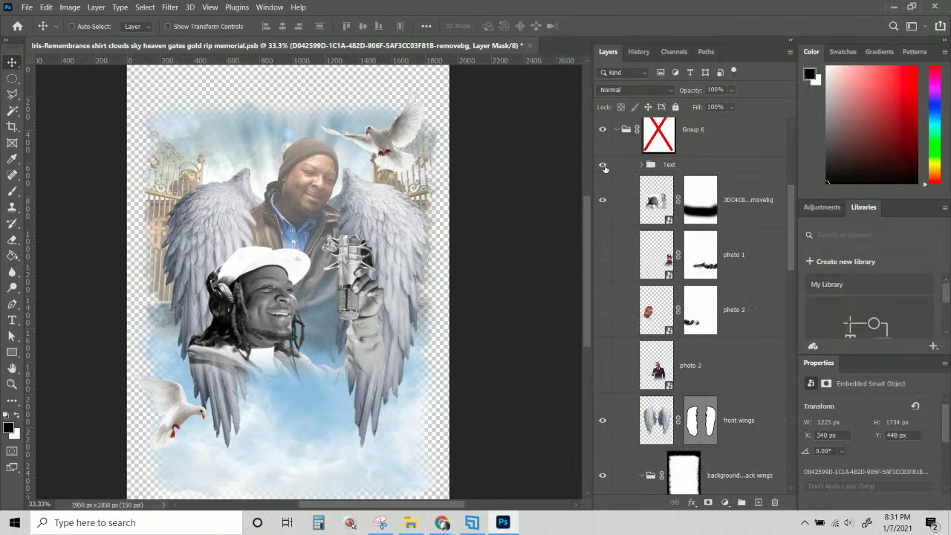
{"action": "left_click", "coordinate": [603, 164]}
{"action": "left_click", "coordinate": [603, 165]}
{"action": "left_click", "coordinate": [603, 165]}
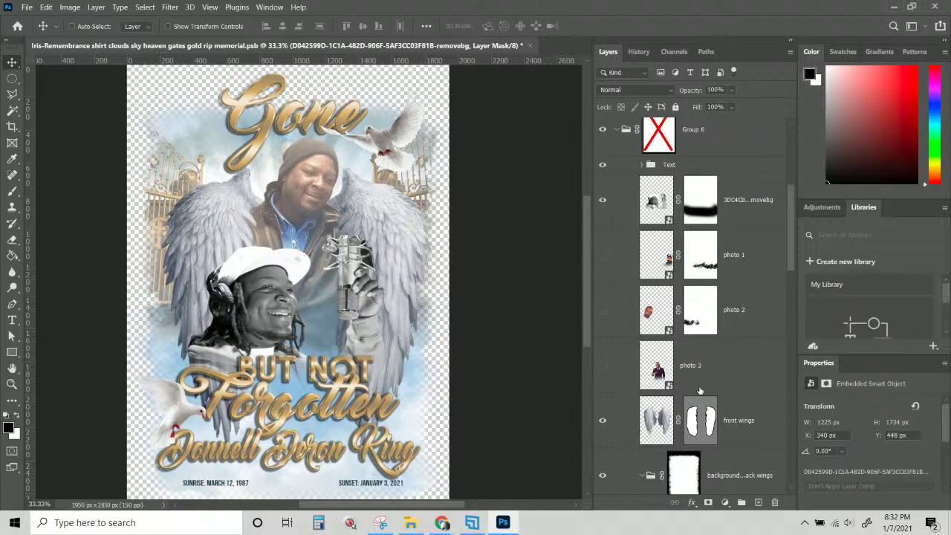
{"action": "scroll", "coordinate": [698, 392], "scroll_direction": "down", "scroll_amount": 5}
{"action": "scroll", "coordinate": [699, 391], "scroll_direction": "down", "scroll_amount": 3}
{"action": "scroll", "coordinate": [698, 391], "scroll_direction": "up", "scroll_amount": 6}
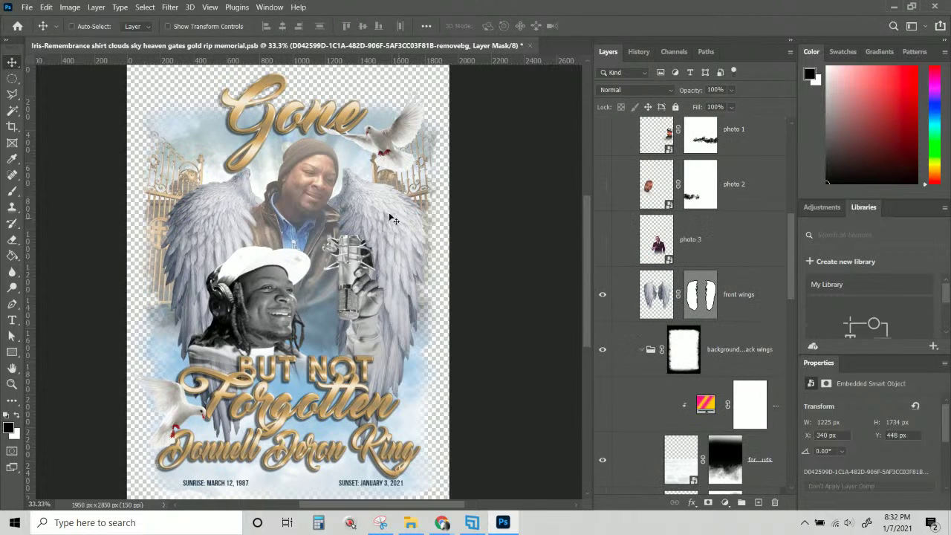
{"action": "left_click_drag", "start_coordinate": [790, 247], "coordinate": [800, 160]}
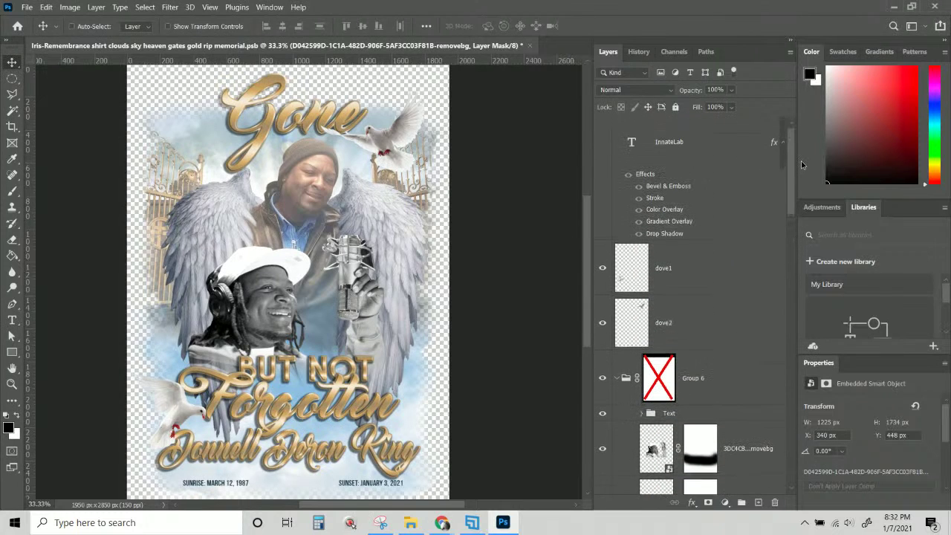
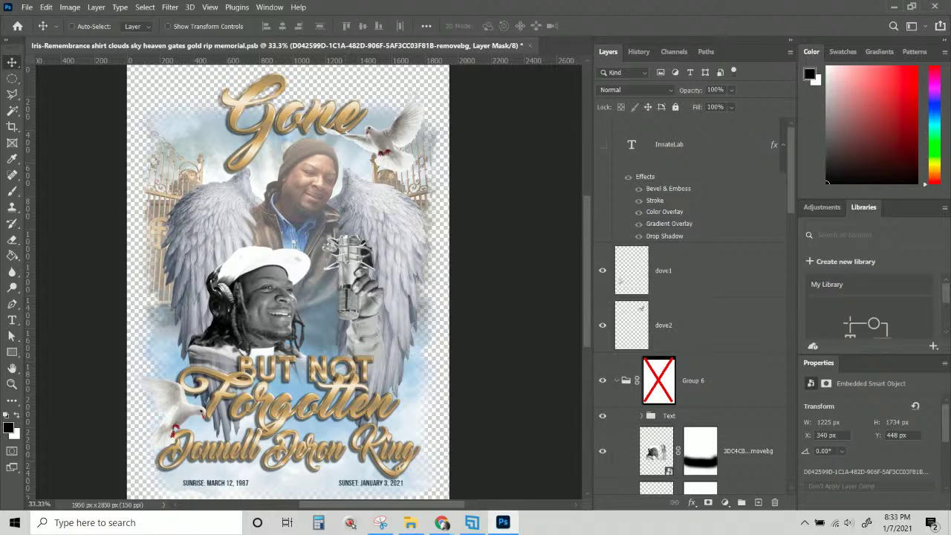
Check Group 6's contents by toggling its visibility, then expand it to list its layers.
{"action": "key", "text": "alt+Tab"}
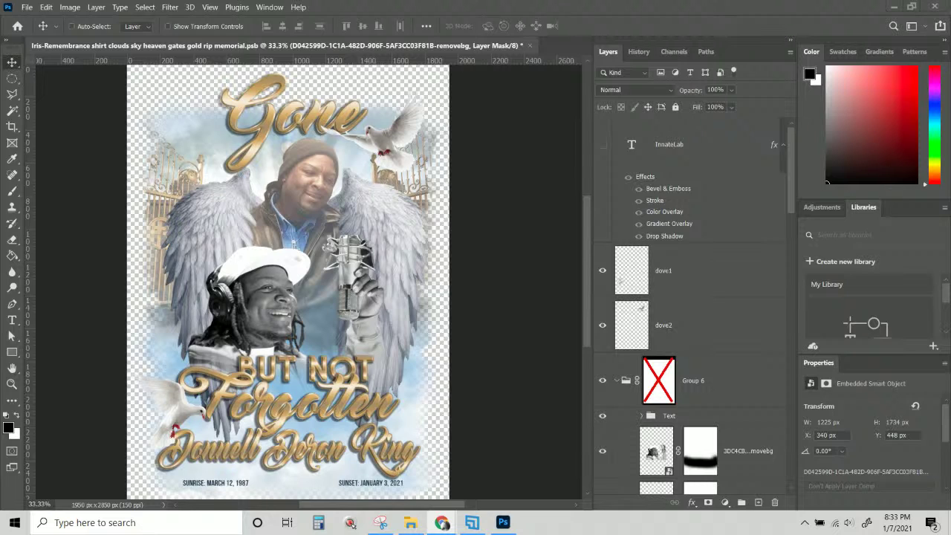
{"action": "scroll", "coordinate": [683, 404], "scroll_direction": "down", "scroll_amount": 5}
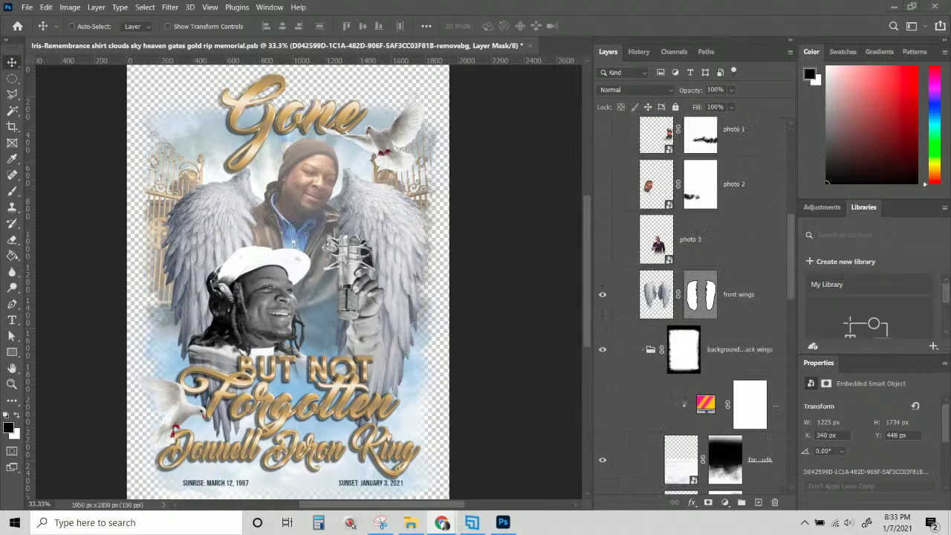
{"action": "scroll", "coordinate": [602, 312], "scroll_direction": "up", "scroll_amount": 3}
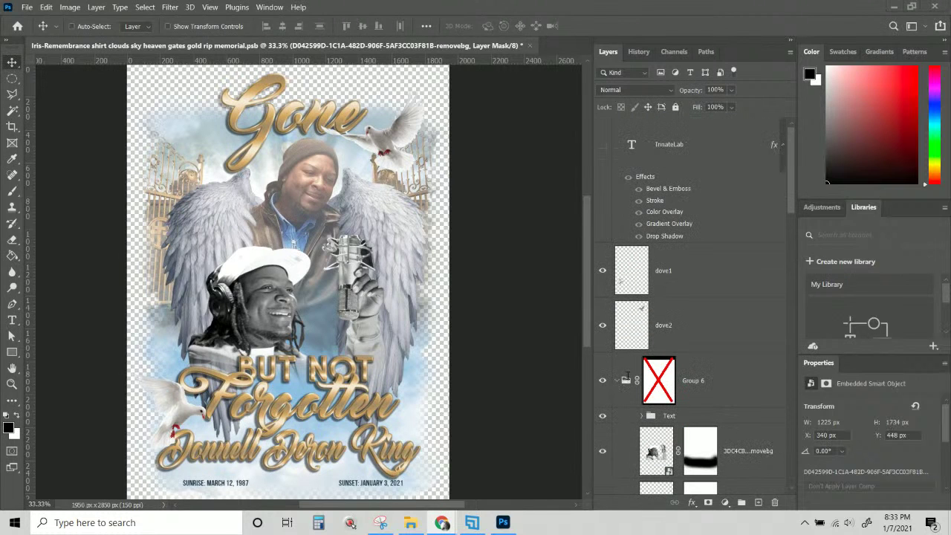
{"action": "scroll", "coordinate": [620, 379], "scroll_direction": "down", "scroll_amount": 6}
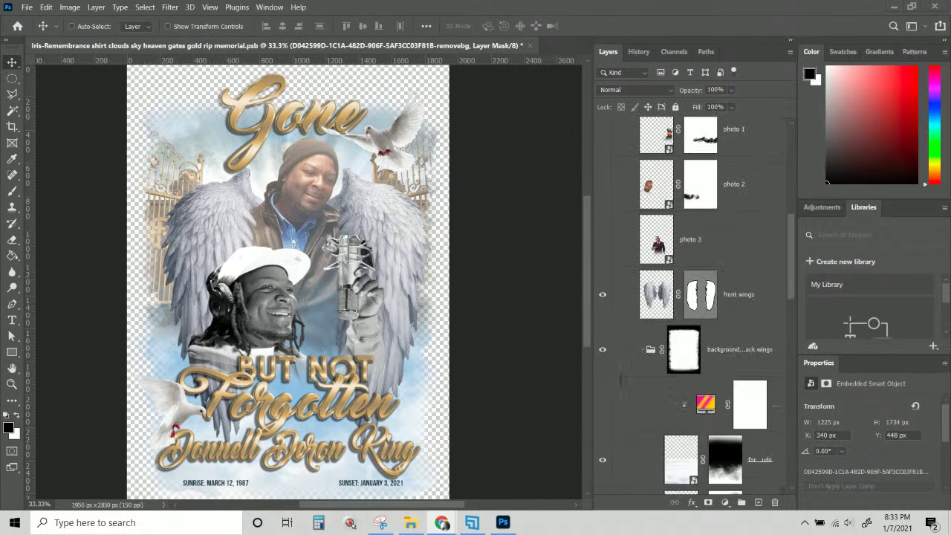
{"action": "scroll", "coordinate": [620, 380], "scroll_direction": "down", "scroll_amount": 5}
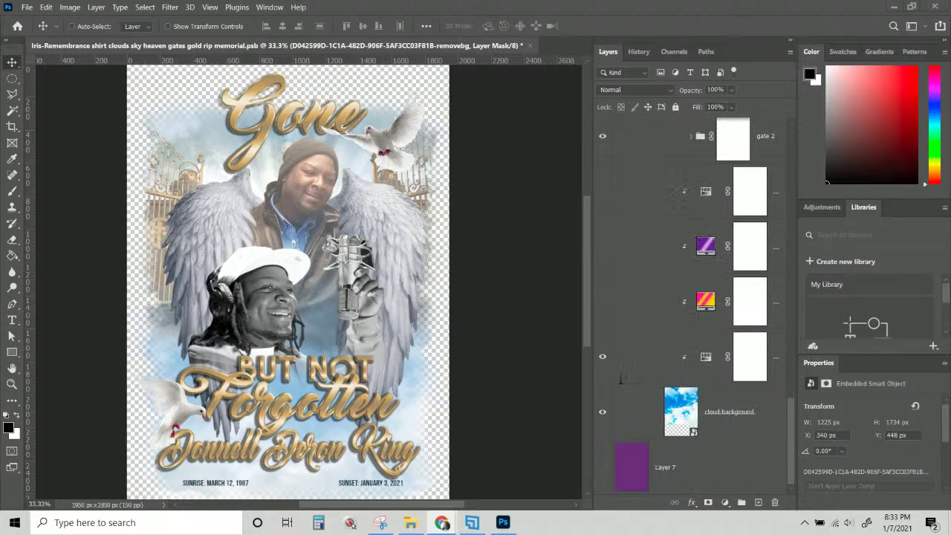
{"action": "scroll", "coordinate": [620, 380], "scroll_direction": "up", "scroll_amount": 8}
{"action": "scroll", "coordinate": [620, 380], "scroll_direction": "up", "scroll_amount": 2}
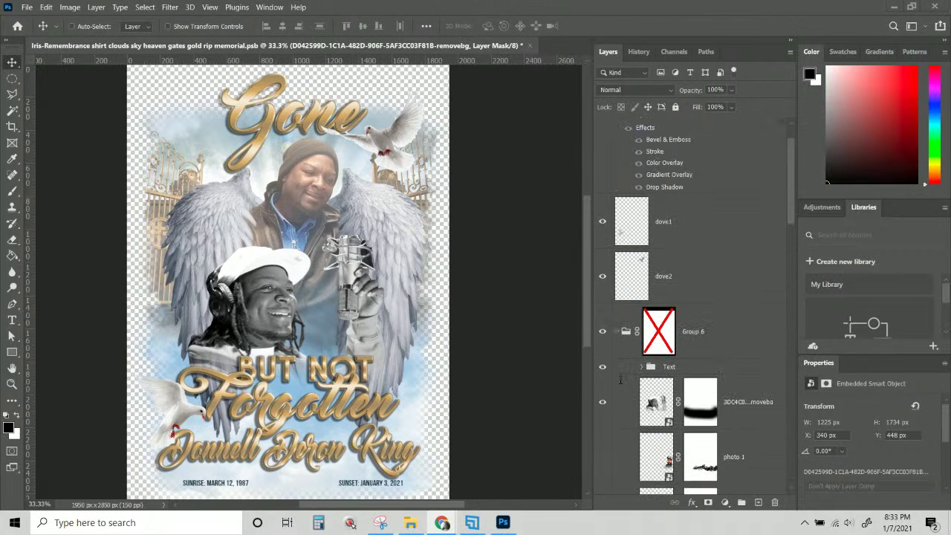
{"action": "scroll", "coordinate": [621, 379], "scroll_direction": "up", "scroll_amount": 2}
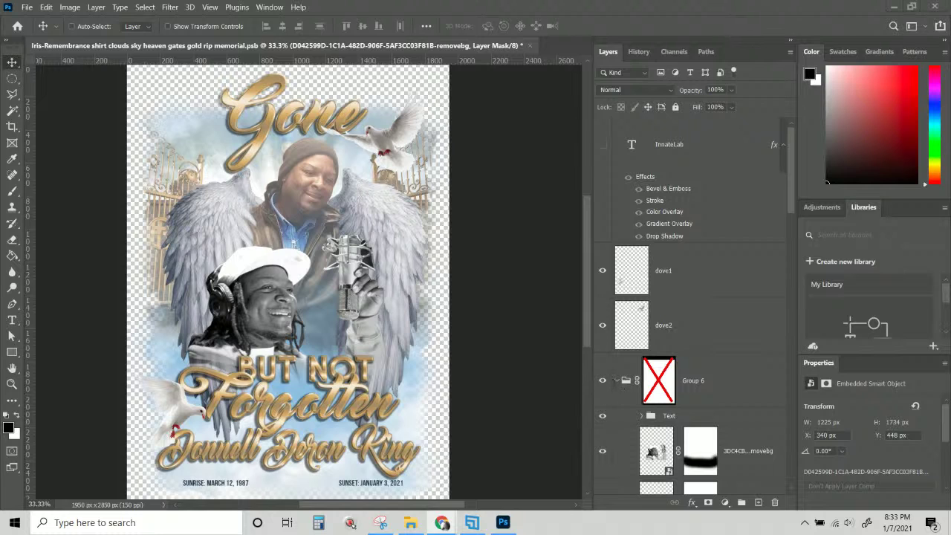
{"action": "left_click", "coordinate": [616, 381]}
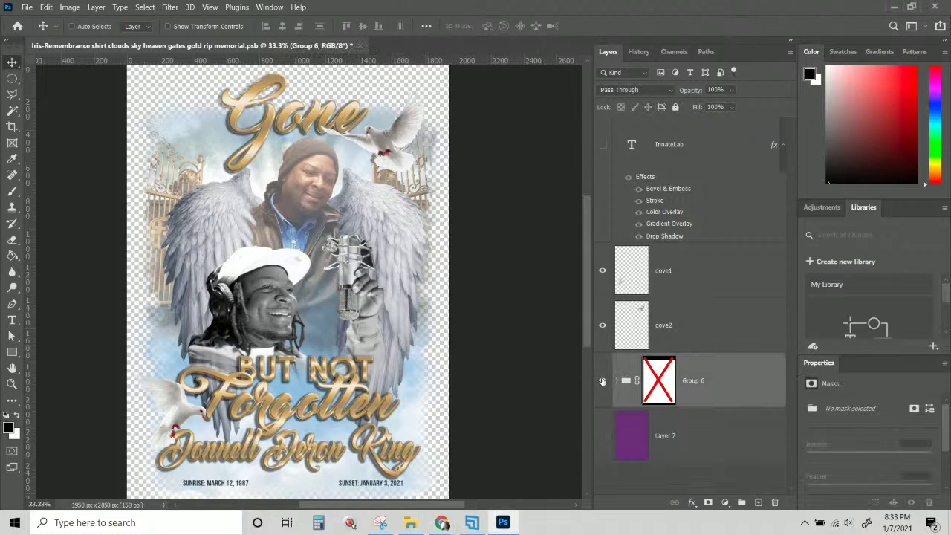
{"action": "left_click", "coordinate": [602, 381]}
{"action": "left_click", "coordinate": [602, 381]}
{"action": "left_click", "coordinate": [615, 382]}
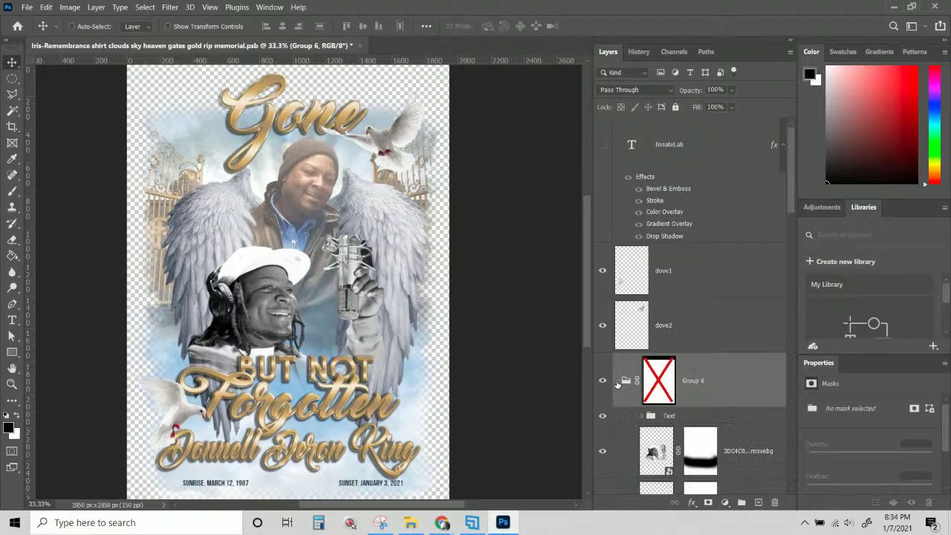
{"action": "scroll", "coordinate": [617, 383], "scroll_direction": "down", "scroll_amount": 5}
{"action": "scroll", "coordinate": [617, 383], "scroll_direction": "up", "scroll_amount": 5}
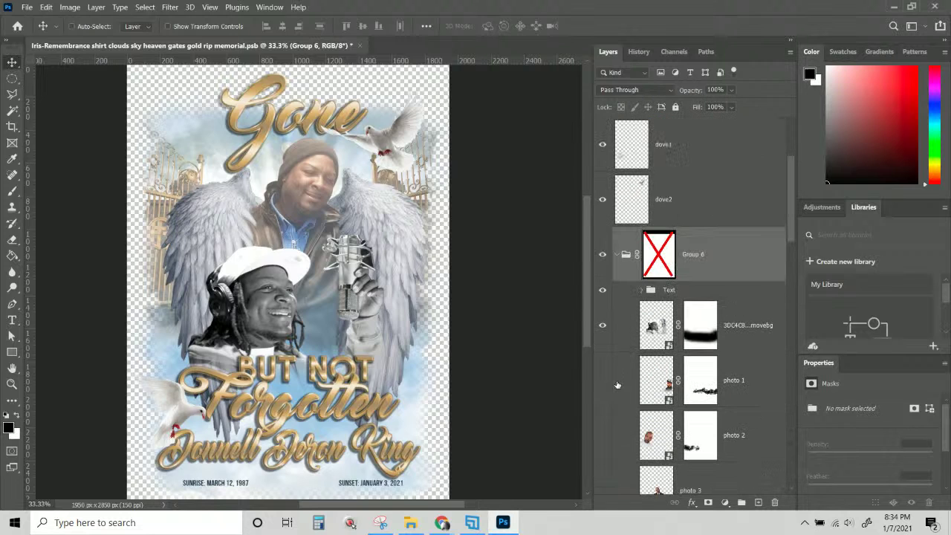
Rename the Text folder inside Group 6 to 'Gone but not forgotten'.
{"action": "left_click", "coordinate": [671, 291]}
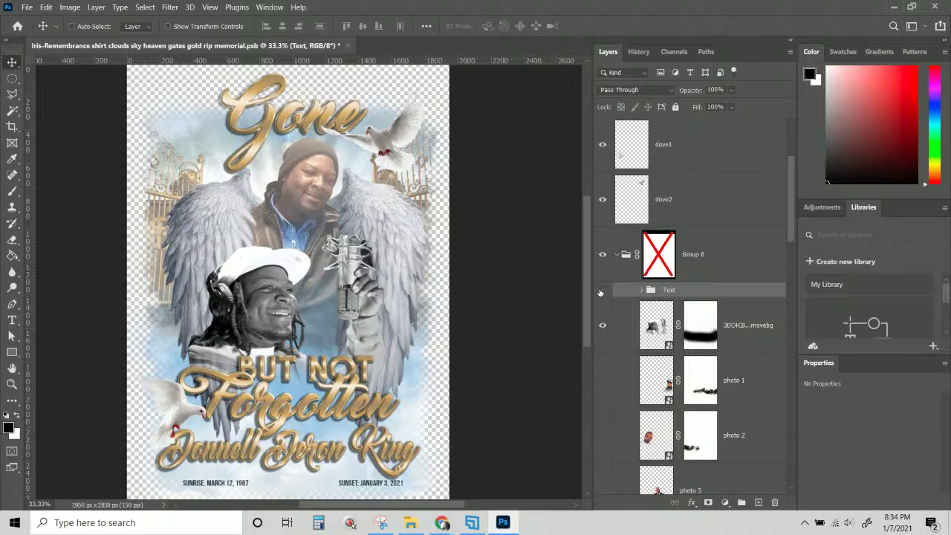
{"action": "left_click", "coordinate": [602, 291]}
{"action": "left_click", "coordinate": [603, 290]}
{"action": "double_click", "coordinate": [669, 290]}
{"action": "type", "text": "Gone but not forgotten"}
{"action": "key", "text": "Return"}
Duplicate the 'Gone but not forgotten' group.
{"action": "right_click", "coordinate": [673, 293]}
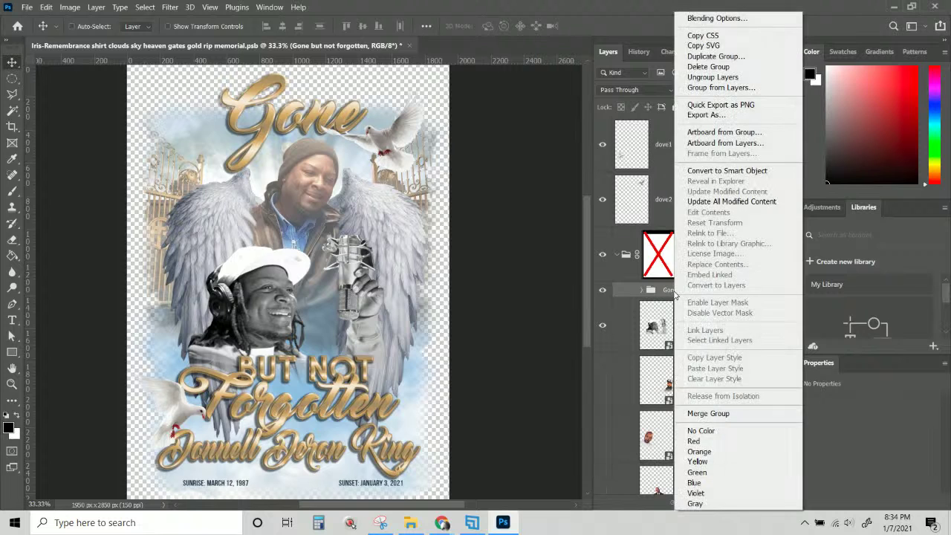
{"action": "left_click", "coordinate": [716, 54]}
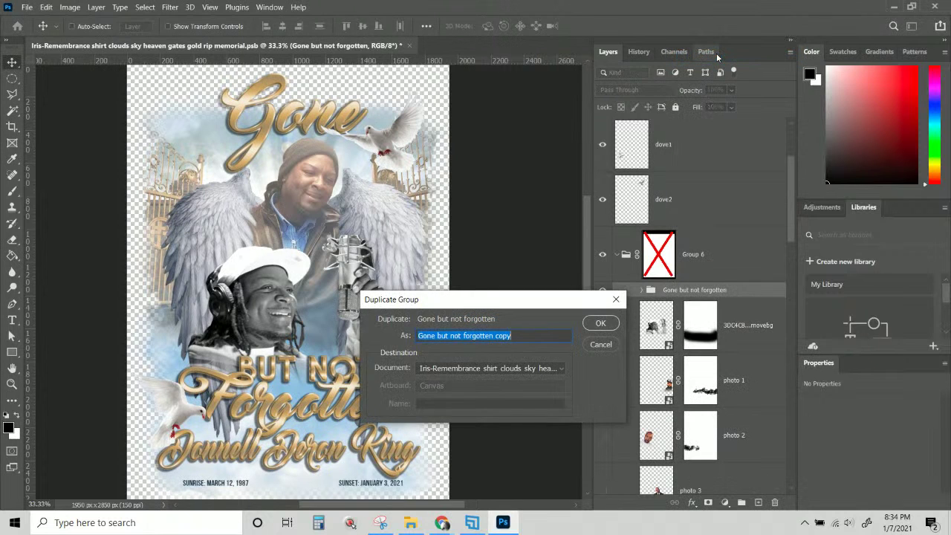
{"action": "key", "text": "Return"}
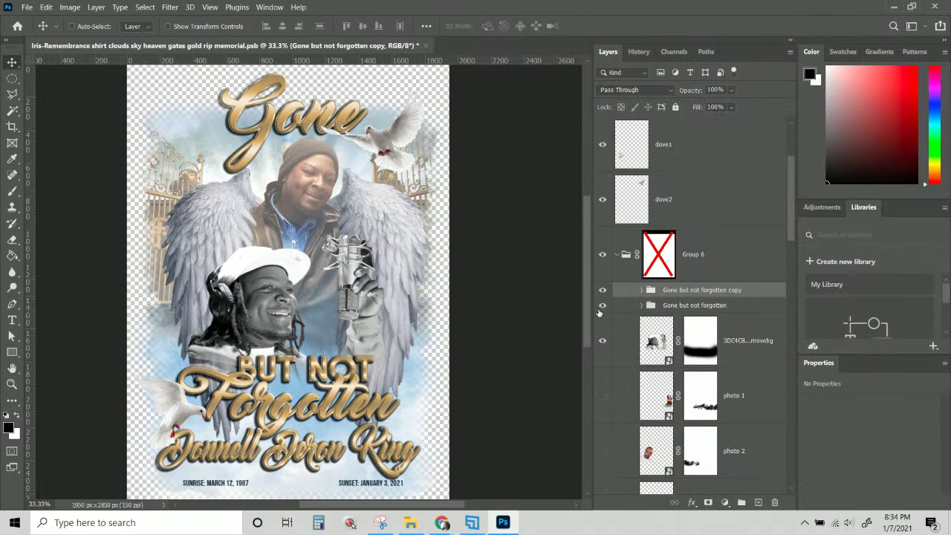
Hide the Gone title layer in the duplicated group.
{"action": "left_click", "coordinate": [641, 291]}
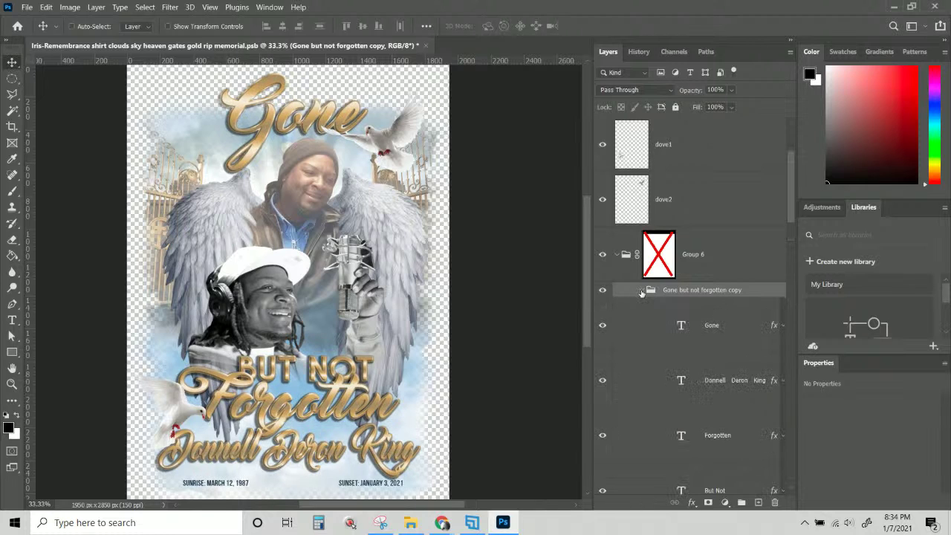
{"action": "left_click", "coordinate": [680, 327]}
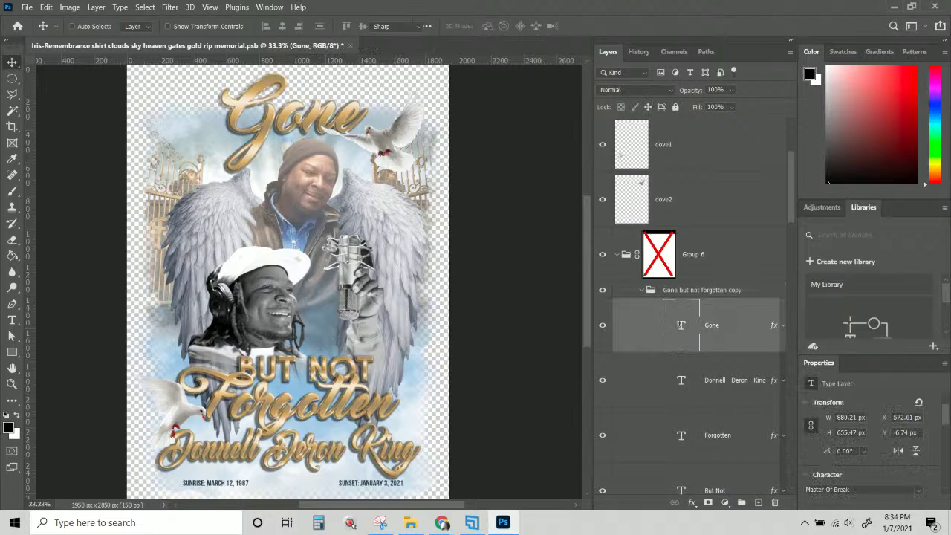
{"action": "double_click", "coordinate": [681, 327]}
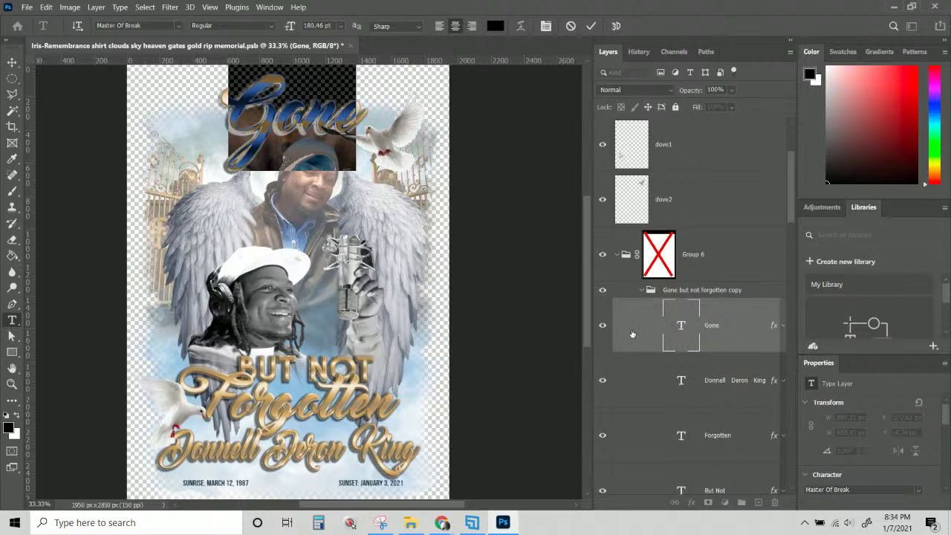
{"action": "key", "text": "Escape"}
{"action": "key", "text": "v"}
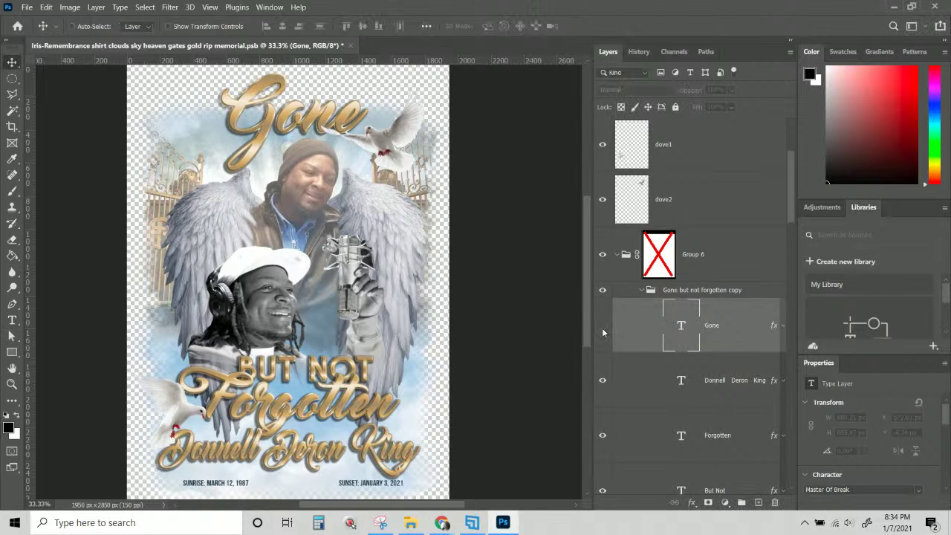
{"action": "left_click", "coordinate": [602, 328]}
Change the BUT NOT text layer to read 'IN LOVING'.
{"action": "right_click", "coordinate": [286, 375]}
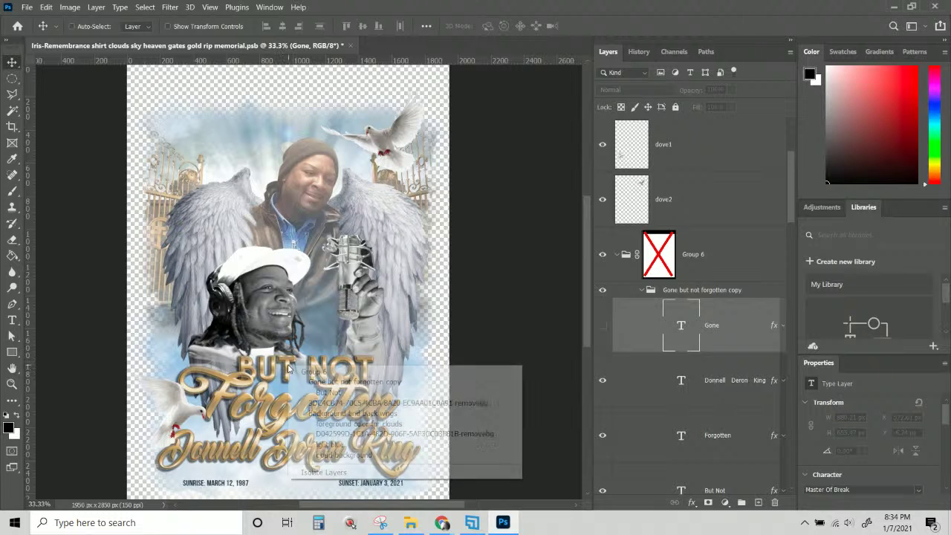
{"action": "left_click", "coordinate": [319, 391]}
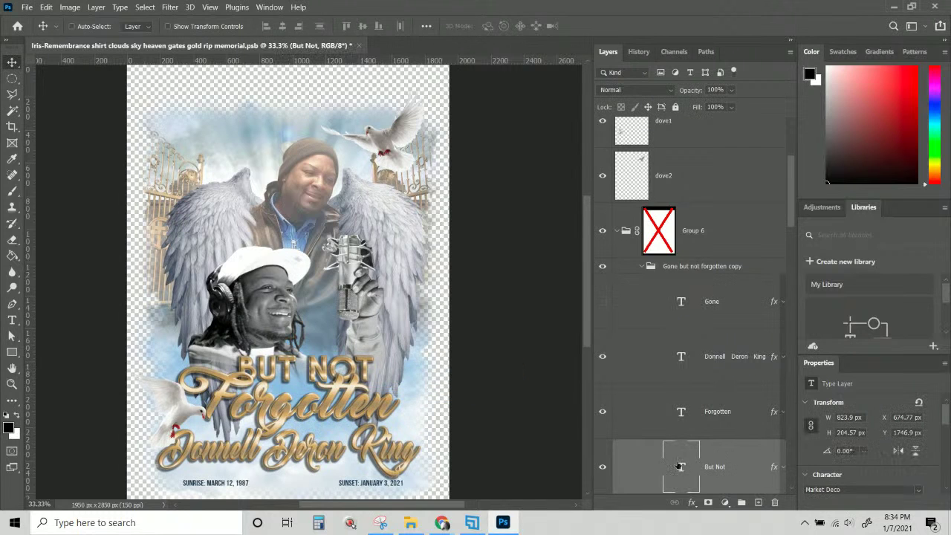
{"action": "double_click", "coordinate": [680, 466]}
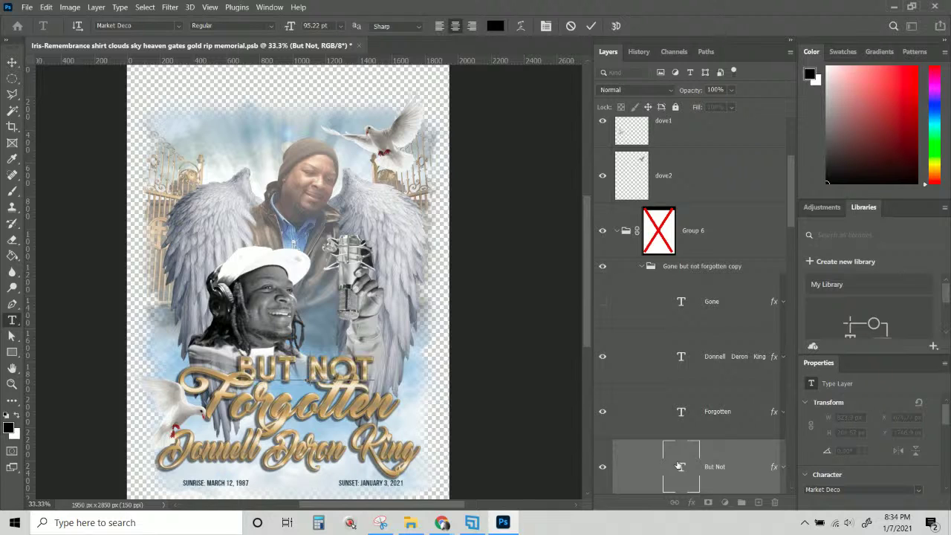
{"action": "type", "text": "IN LO"}
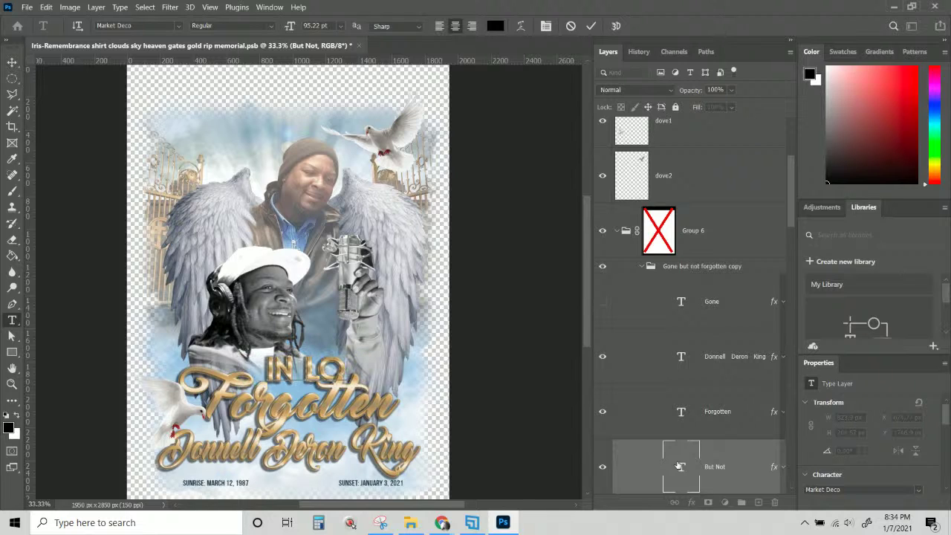
{"action": "type", "text": "VING"}
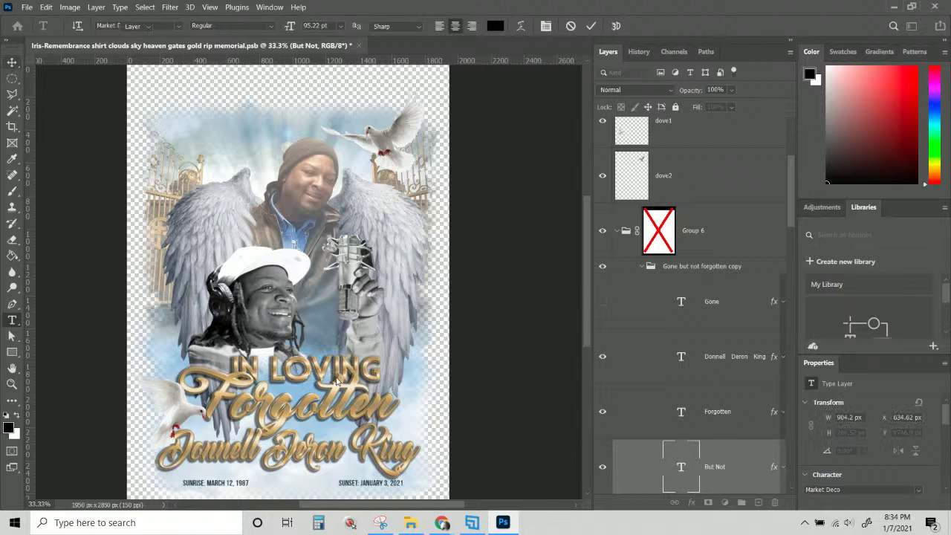
{"action": "key", "text": "ctrl+Return"}
{"action": "key", "text": "v"}
Move the Forgotten text layer up to the middle of the design.
{"action": "right_click", "coordinate": [335, 405]}
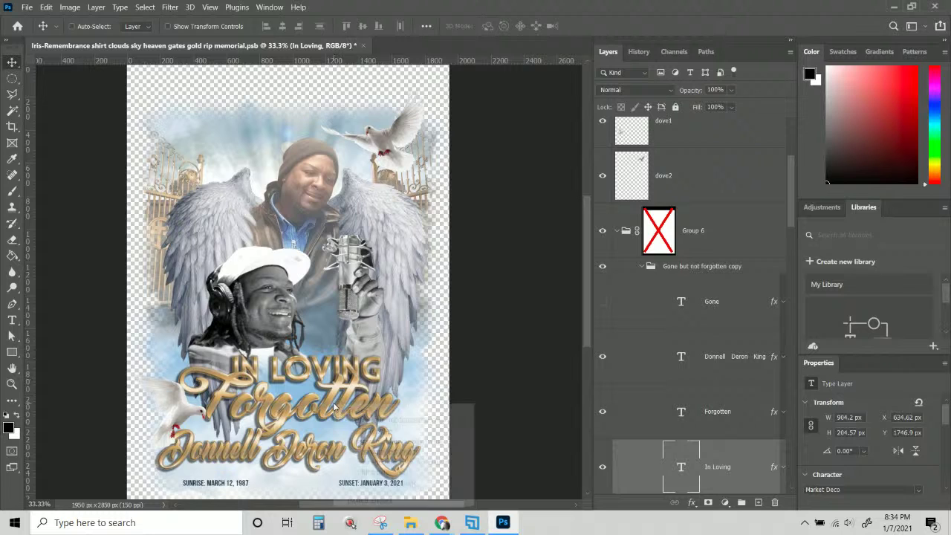
{"action": "left_click", "coordinate": [357, 429]}
{"action": "left_click_drag", "start_coordinate": [333, 398], "coordinate": [332, 349]}
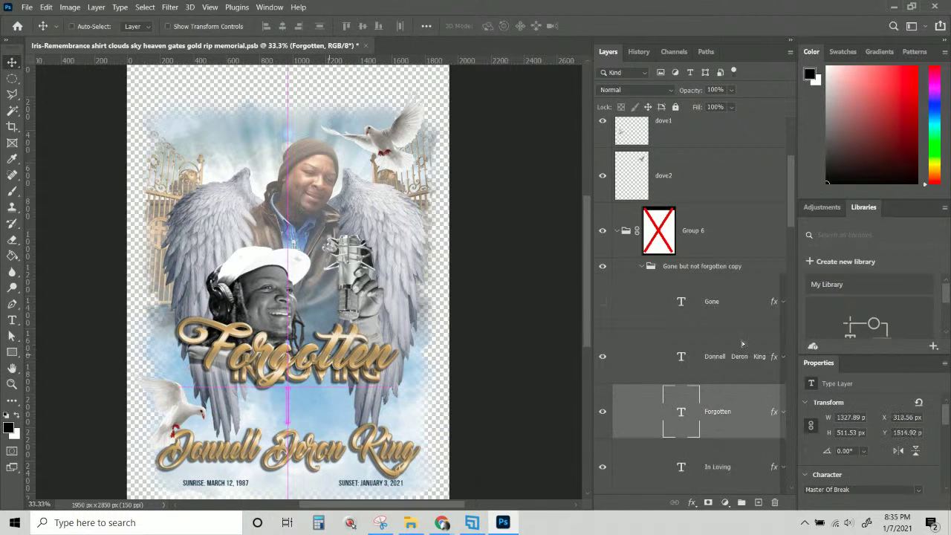
Retype the Forgotten line as 'In Loving' and the lower line as 'Memory'.
{"action": "double_click", "coordinate": [681, 412]}
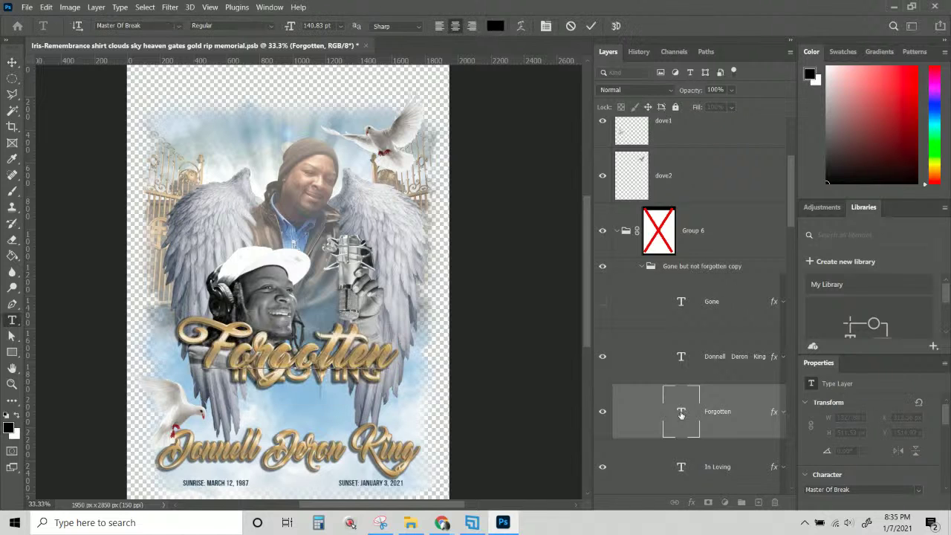
{"action": "type", "text": "In Loving"}
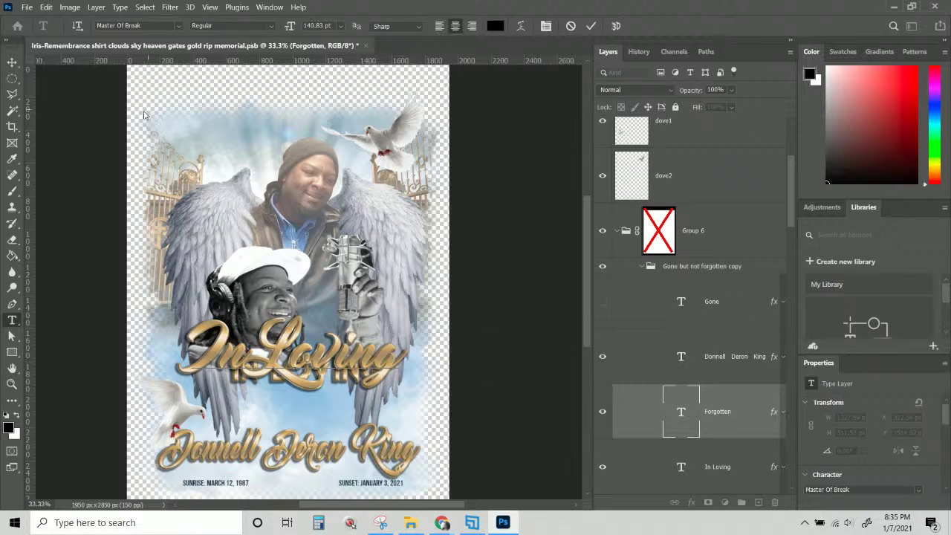
{"action": "key", "text": "ctrl+Return"}
{"action": "key", "text": "v"}
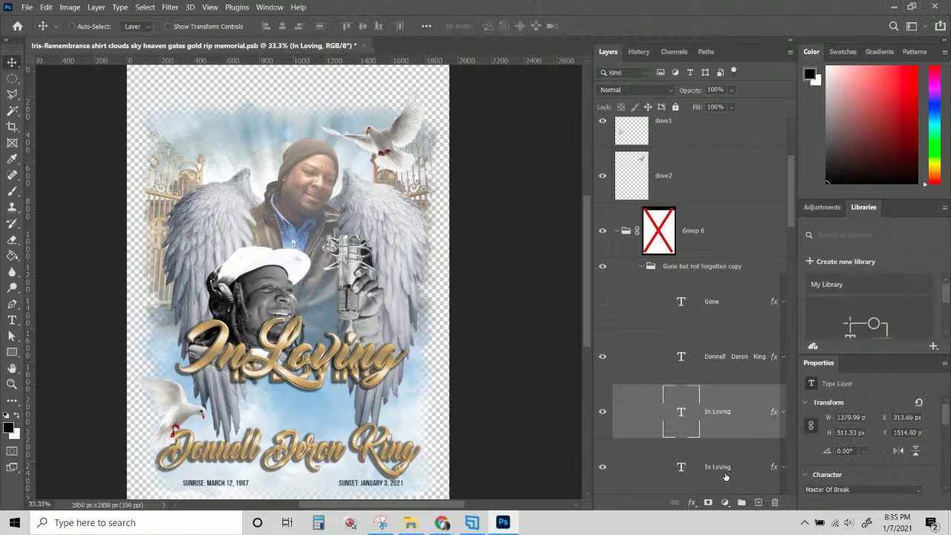
{"action": "double_click", "coordinate": [681, 466]}
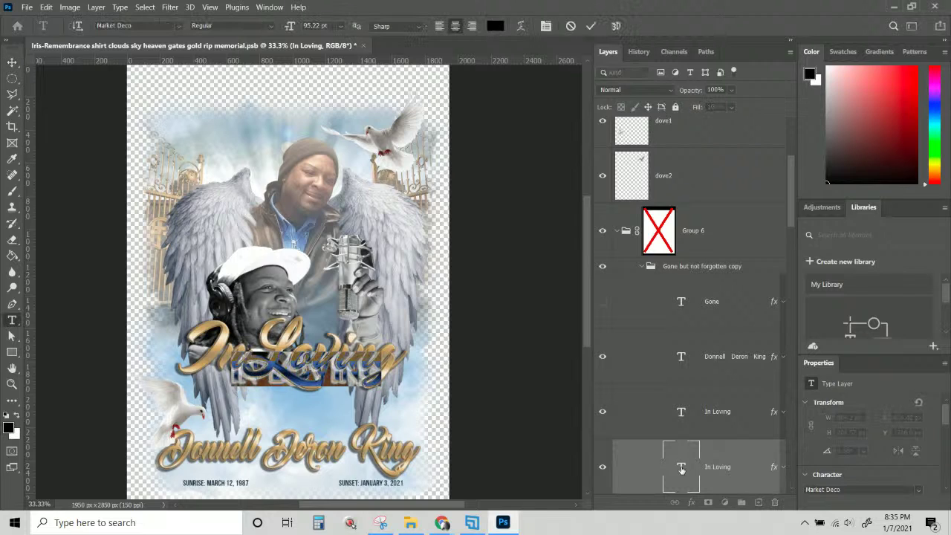
{"action": "type", "text": "Memory"}
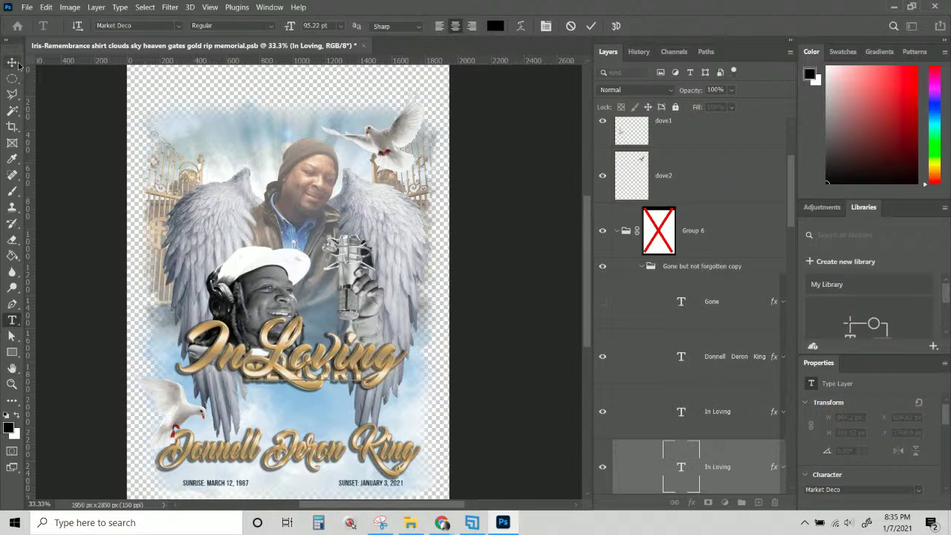
Place MEMORY beneath In Loving, enlarge it to about 176% and centre it.
{"action": "left_click_drag", "start_coordinate": [239, 367], "coordinate": [221, 401]}
{"action": "key", "text": "ctrl+t"}
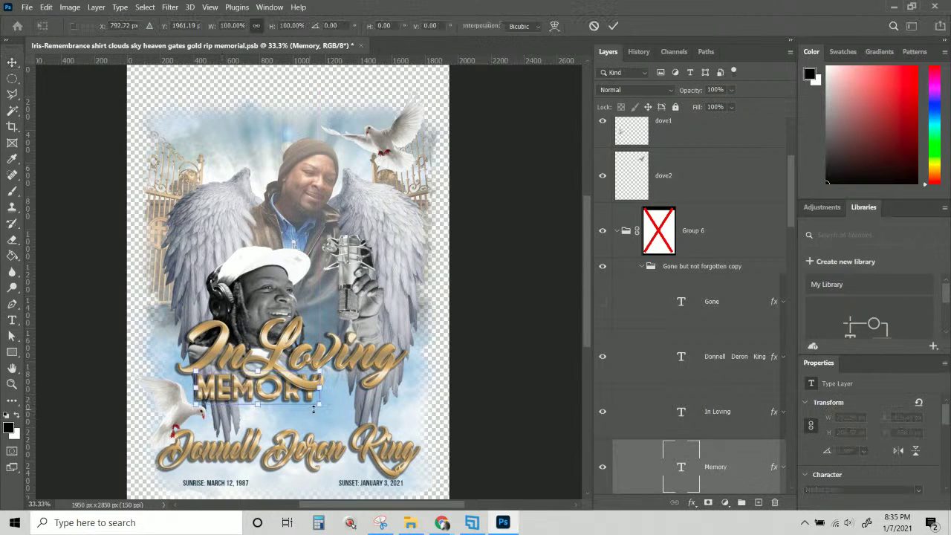
{"action": "left_click_drag", "start_coordinate": [333, 414], "coordinate": [414, 448]}
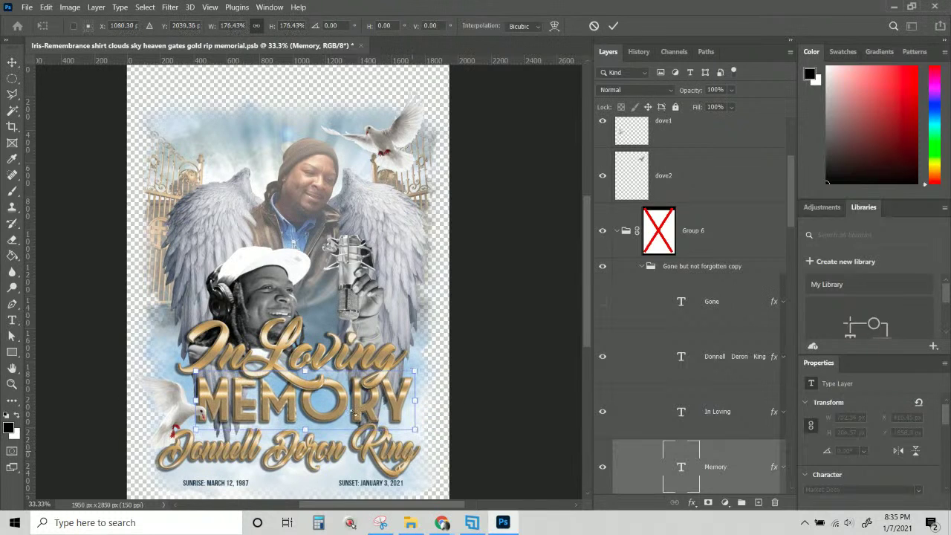
{"action": "left_click_drag", "start_coordinate": [354, 410], "coordinate": [351, 416]}
{"action": "key", "text": "Return"}
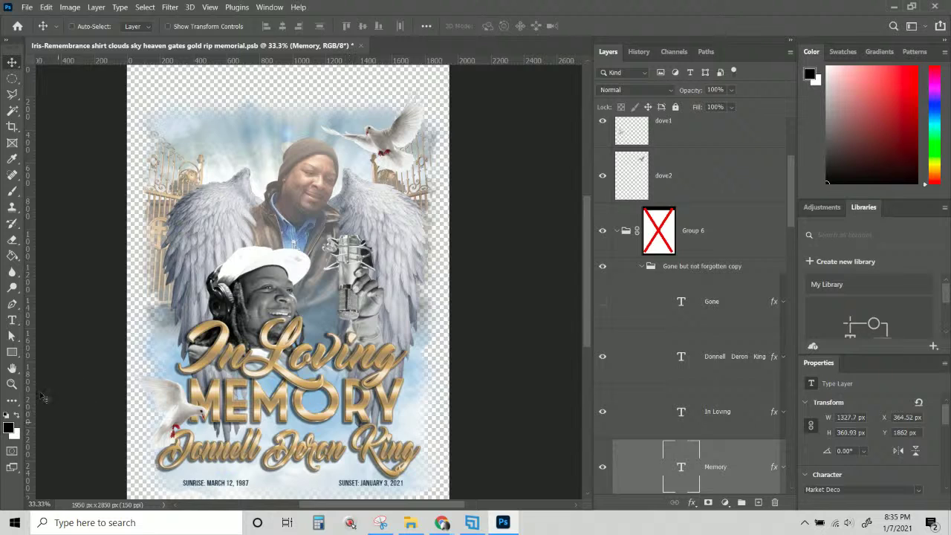
Nudge the lower-left dove1 layer slightly down.
{"action": "left_click", "coordinate": [12, 319]}
{"action": "left_click", "coordinate": [243, 349]}
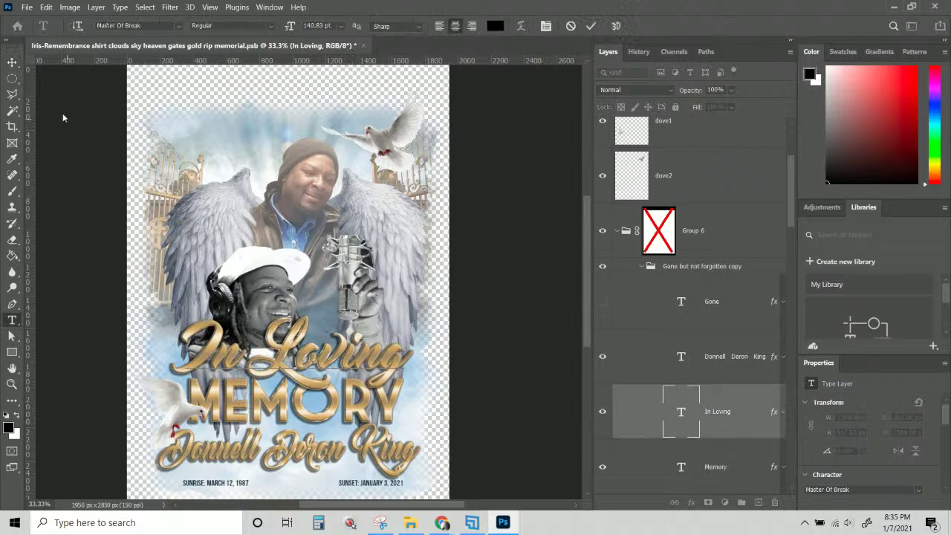
{"action": "left_click", "coordinate": [12, 62]}
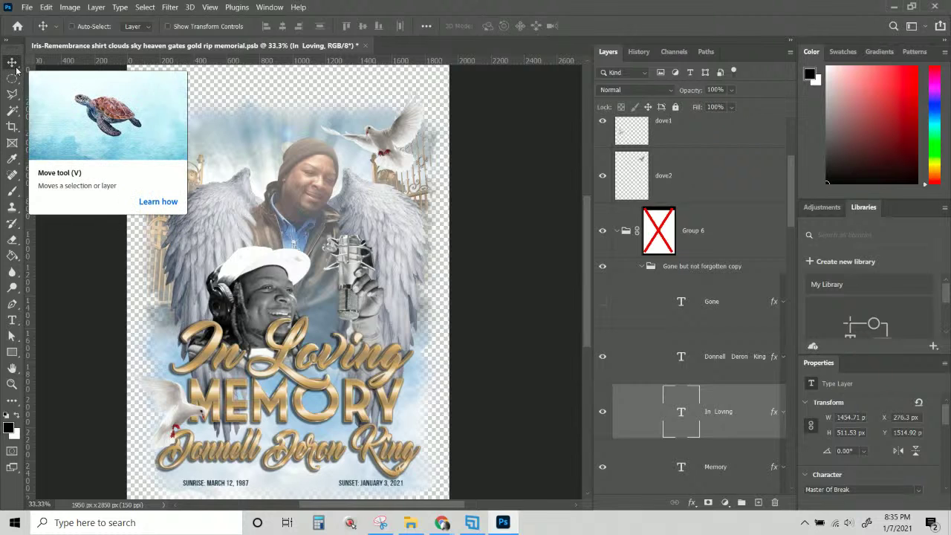
{"action": "right_click", "coordinate": [174, 410]}
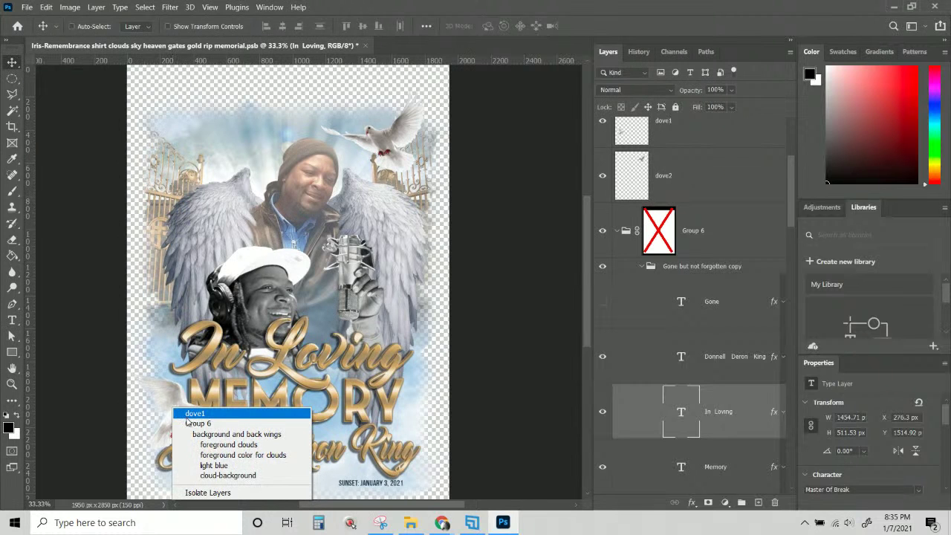
{"action": "left_click", "coordinate": [186, 417]}
{"action": "left_click_drag", "start_coordinate": [170, 396], "coordinate": [173, 404]}
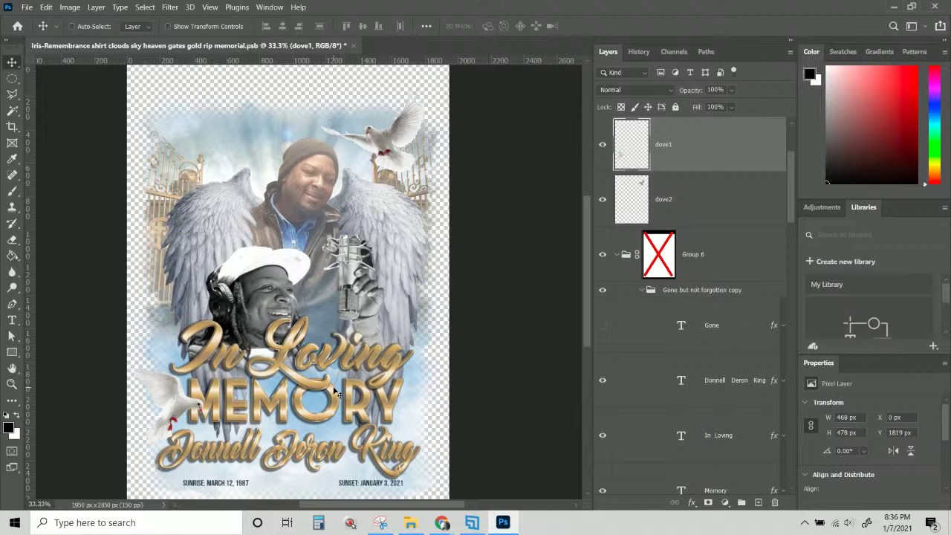
Scale the cap-wearing photo to about 94% and shift it slightly up and left.
{"action": "right_click", "coordinate": [256, 303]}
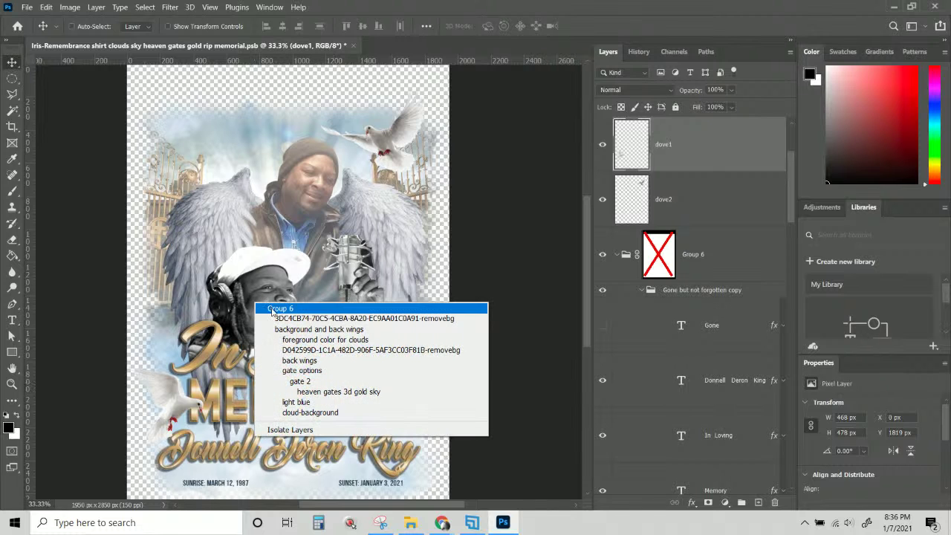
{"action": "left_click", "coordinate": [278, 318]}
{"action": "key", "text": "ctrl+t"}
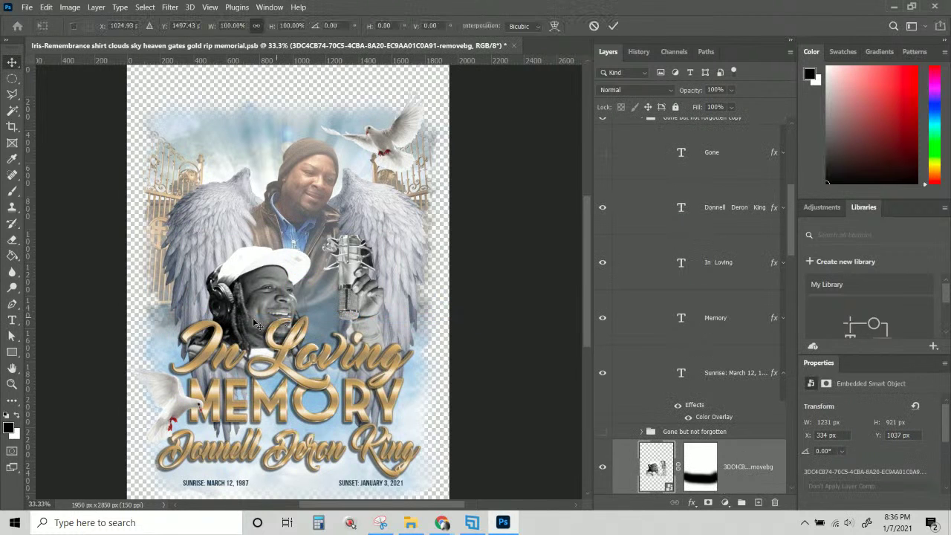
{"action": "left_click_drag", "start_coordinate": [181, 387], "coordinate": [190, 372]}
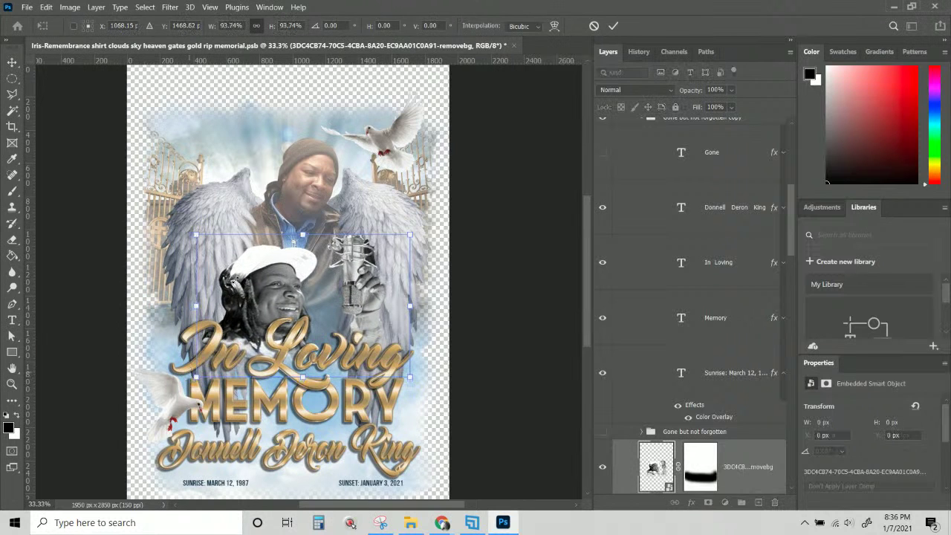
{"action": "left_click_drag", "start_coordinate": [237, 300], "coordinate": [218, 302]}
{"action": "key", "text": "Return"}
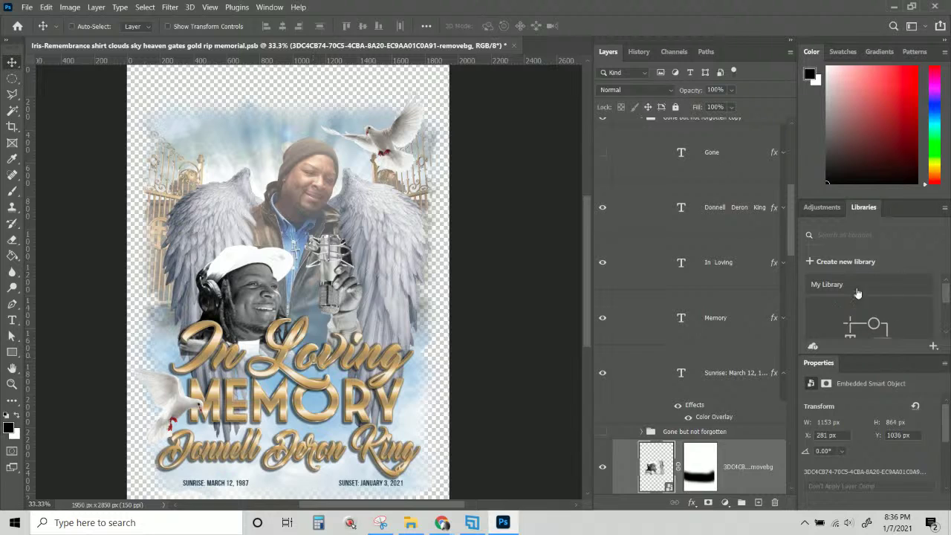
{"action": "scroll", "coordinate": [740, 256], "scroll_direction": "up", "scroll_amount": 3}
Rename the 'Gone but not forgotten copy' group to 'In Loving Memory'.
{"action": "left_click", "coordinate": [715, 244]}
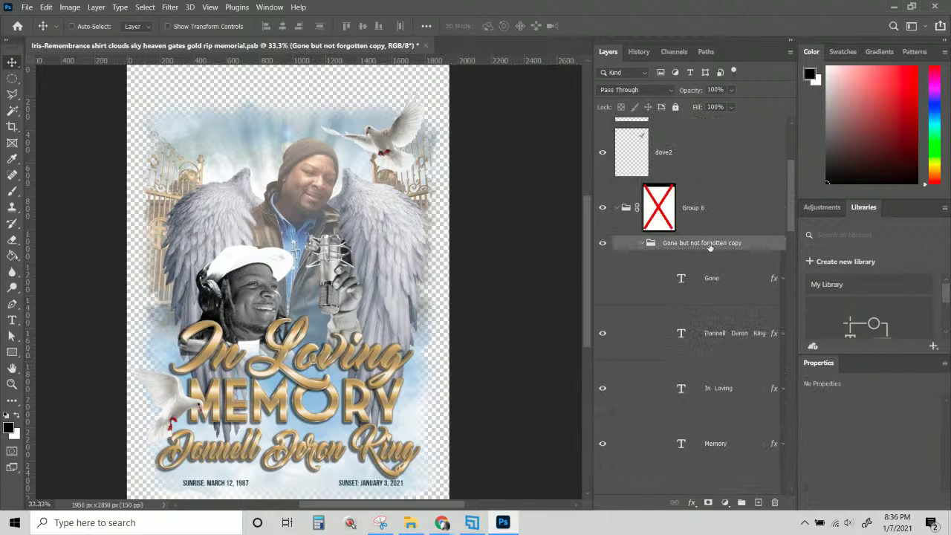
{"action": "left_click", "coordinate": [642, 243]}
{"action": "double_click", "coordinate": [671, 242]}
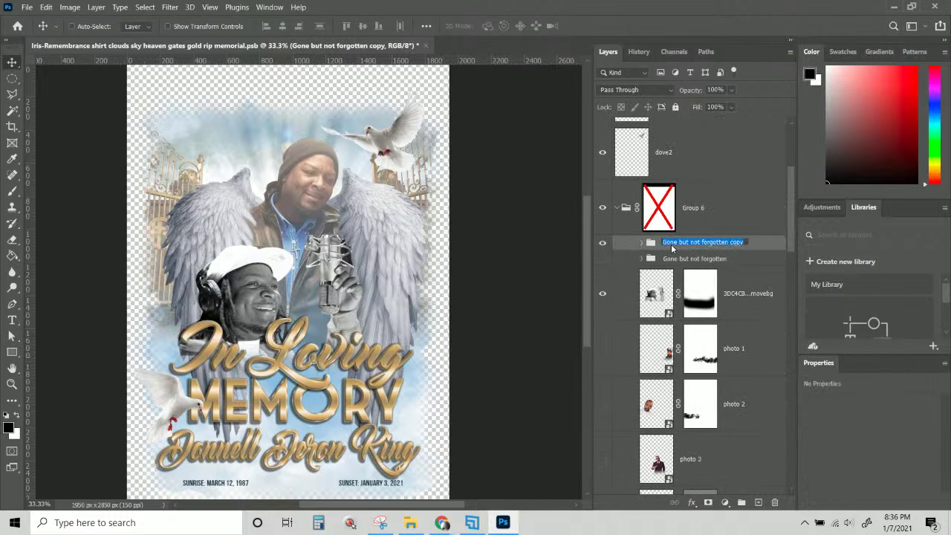
{"action": "type", "text": "In Lovin"}
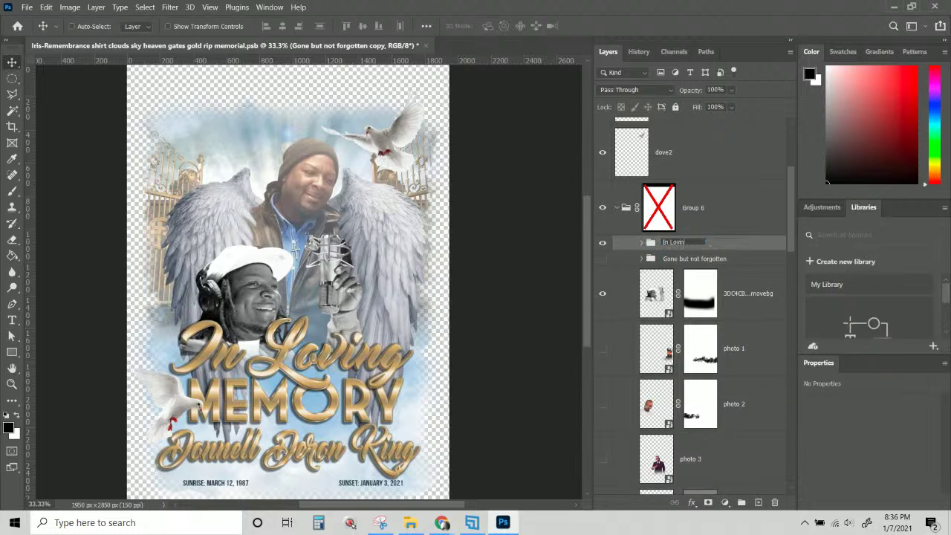
{"action": "type", "text": "g Memory"}
{"action": "key", "text": "Return"}
Scale the In Loving Memory group to 96.32% and shift it slightly left and down.
{"action": "key", "text": "ctrl+t"}
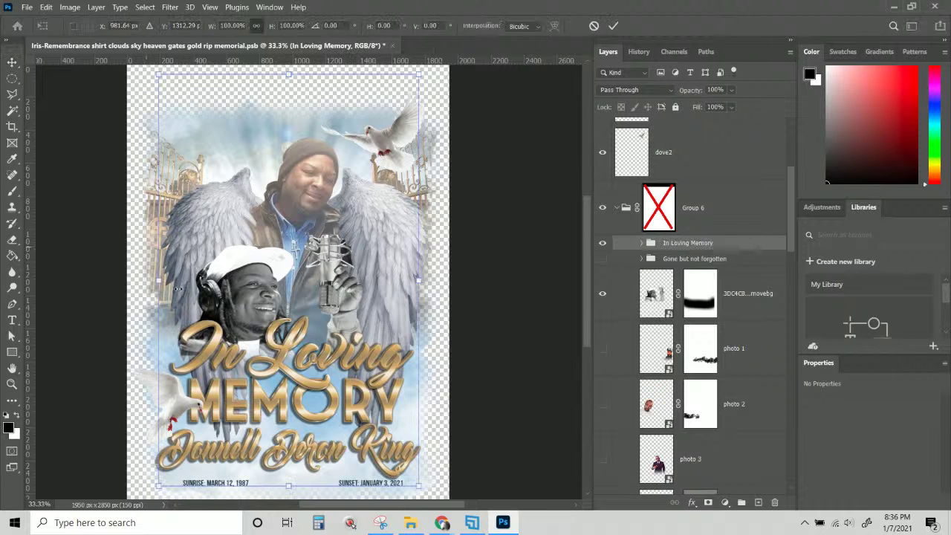
{"action": "key", "text": "Return"}
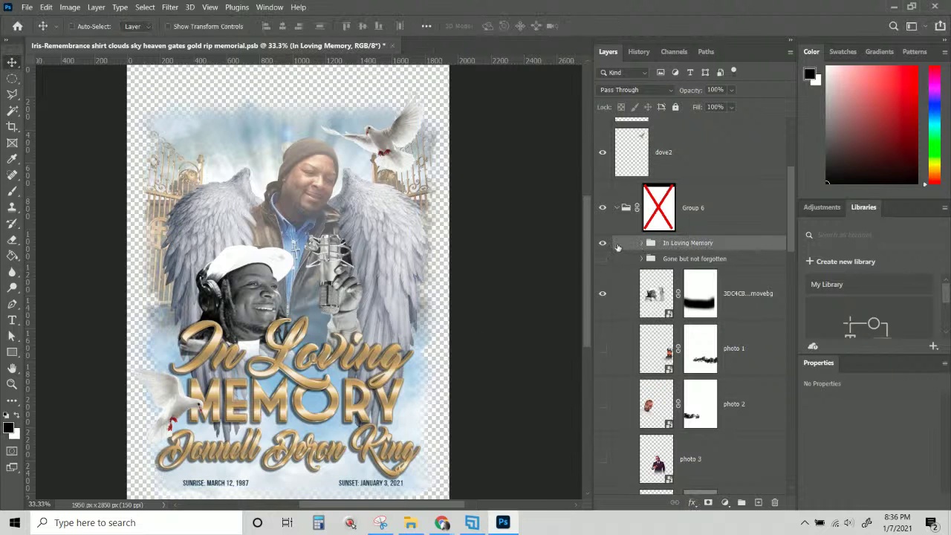
{"action": "left_click", "coordinate": [603, 244]}
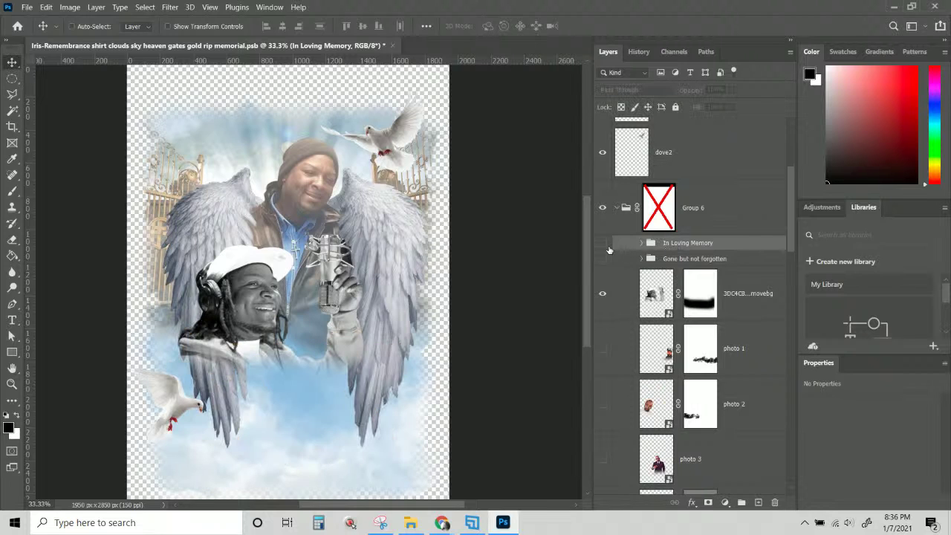
{"action": "left_click", "coordinate": [602, 243]}
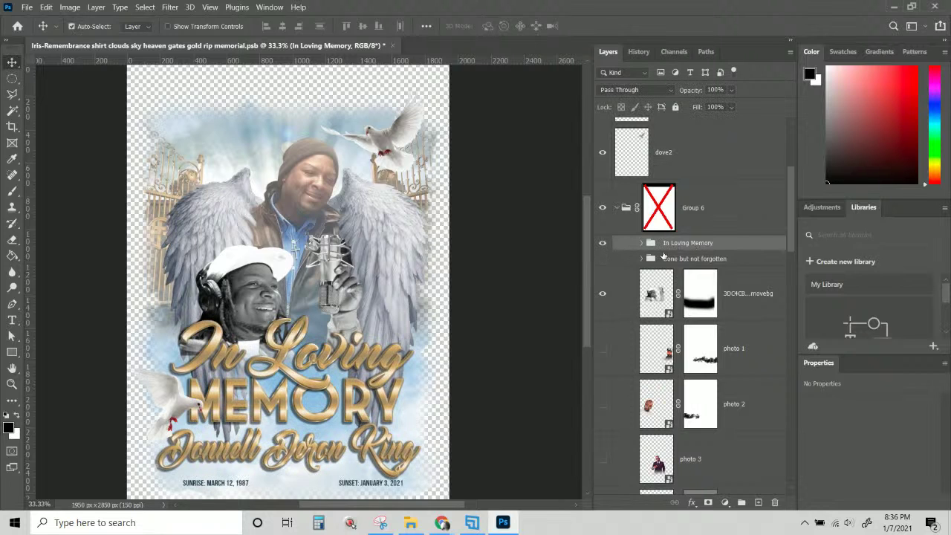
{"action": "key", "text": "ctrl+t"}
{"action": "left_click_drag", "start_coordinate": [158, 69], "coordinate": [168, 90]}
{"action": "left_click_drag", "start_coordinate": [375, 355], "coordinate": [370, 368]}
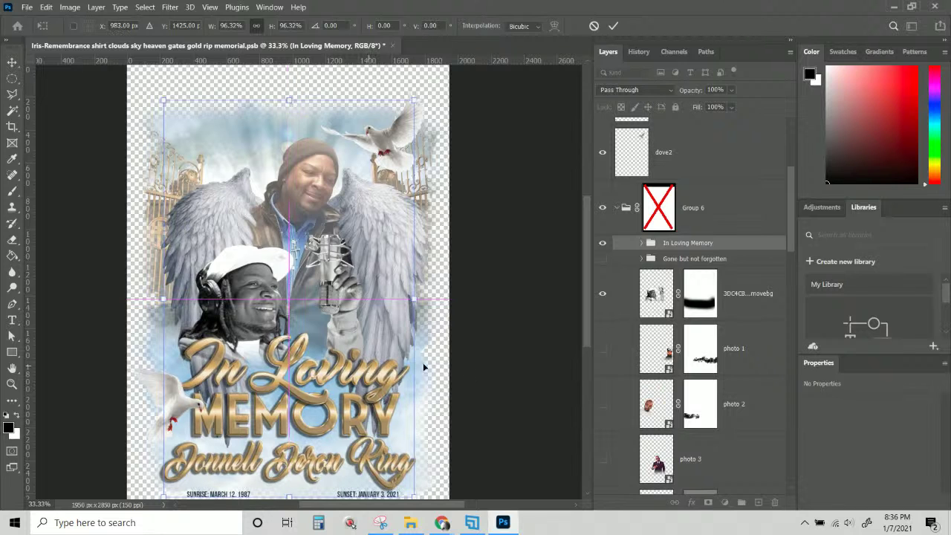
{"action": "scroll", "coordinate": [486, 371], "scroll_direction": "down", "scroll_amount": 1}
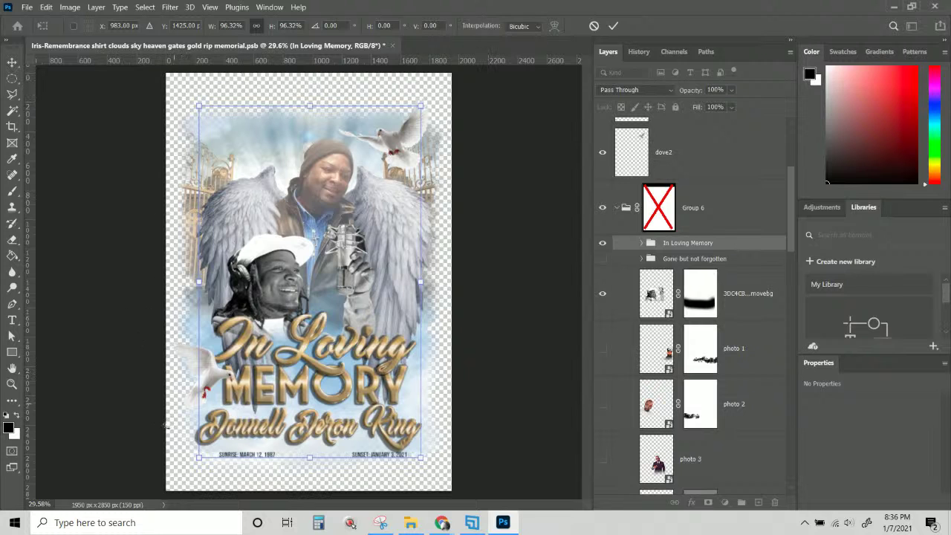
{"action": "scroll", "coordinate": [791, 263], "scroll_direction": "down", "scroll_amount": 1}
{"action": "scroll", "coordinate": [791, 264], "scroll_direction": "down", "scroll_amount": 5}
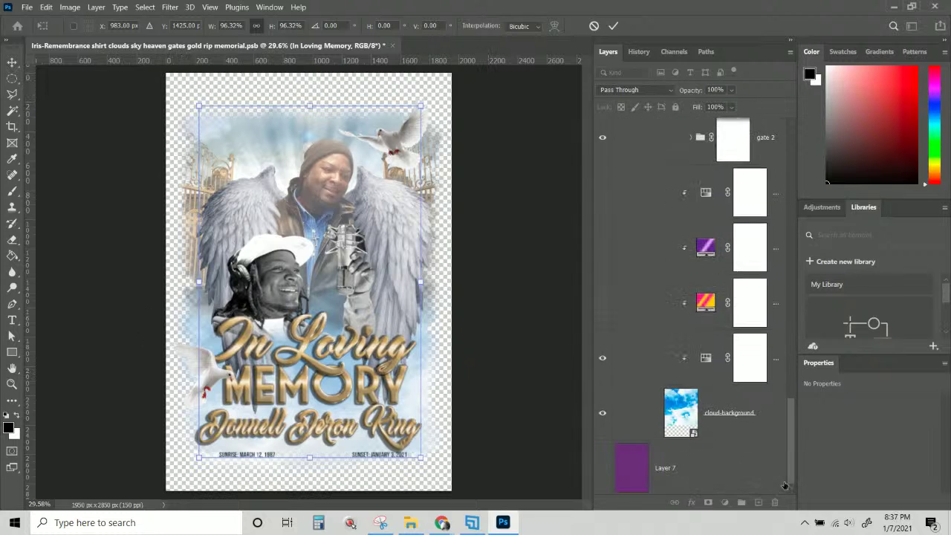
Apply the title resize, show the purple background and nudge the lower-left dove right.
{"action": "key", "text": "Return"}
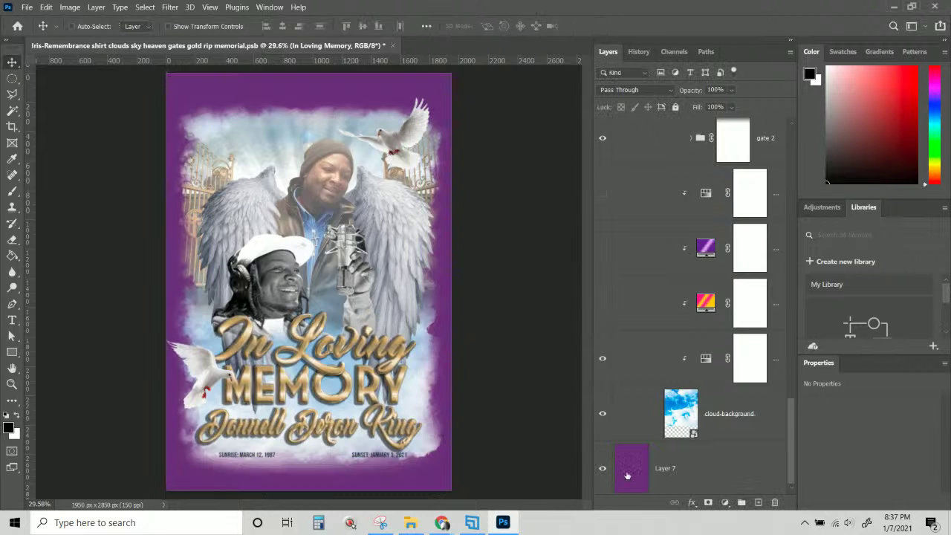
{"action": "left_click", "coordinate": [628, 475]}
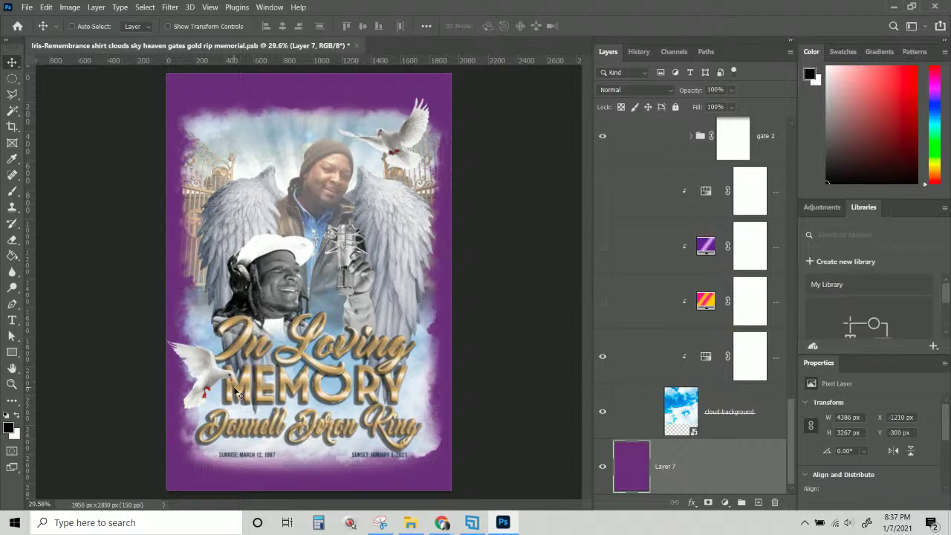
{"action": "key", "text": "ctrl+plus"}
{"action": "key", "text": "ctrl+plus"}
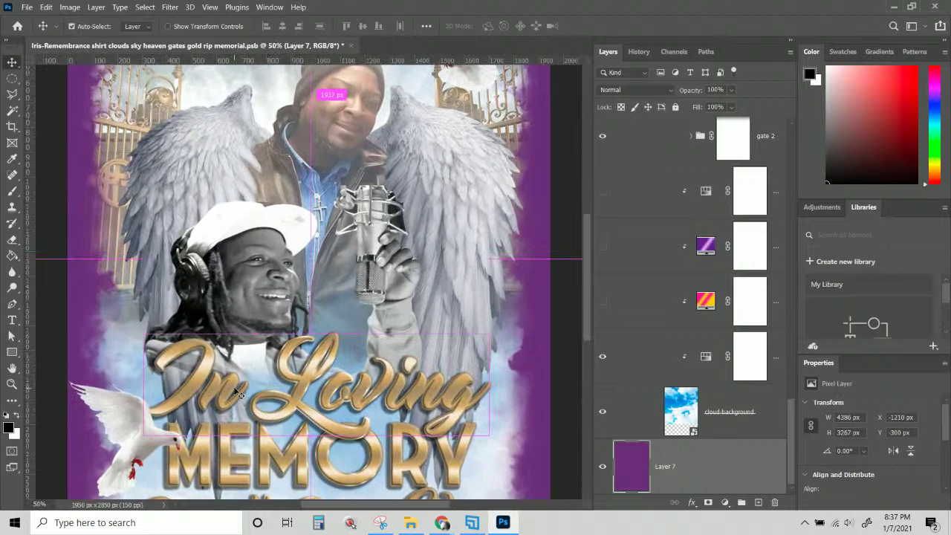
{"action": "right_click", "coordinate": [113, 412]}
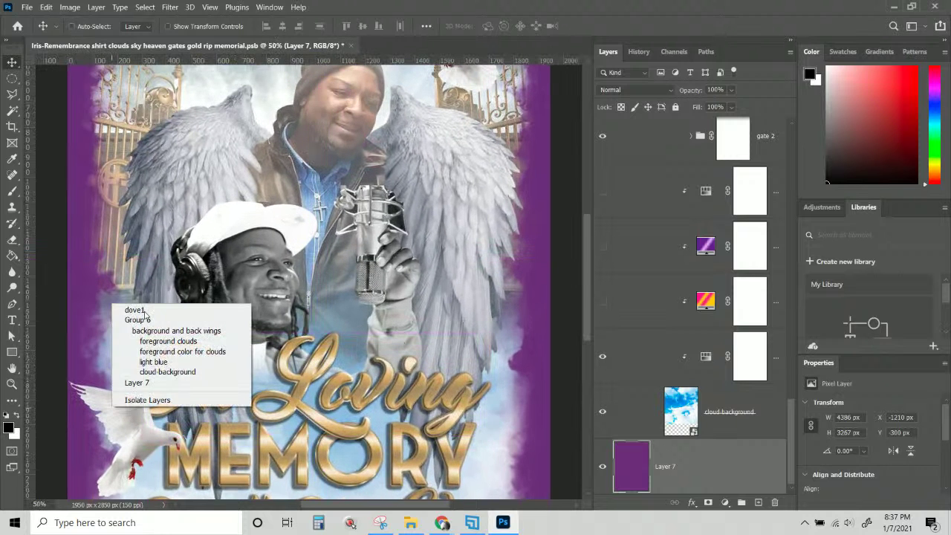
{"action": "left_click", "coordinate": [134, 310]}
{"action": "left_click_drag", "start_coordinate": [120, 417], "coordinate": [129, 420]}
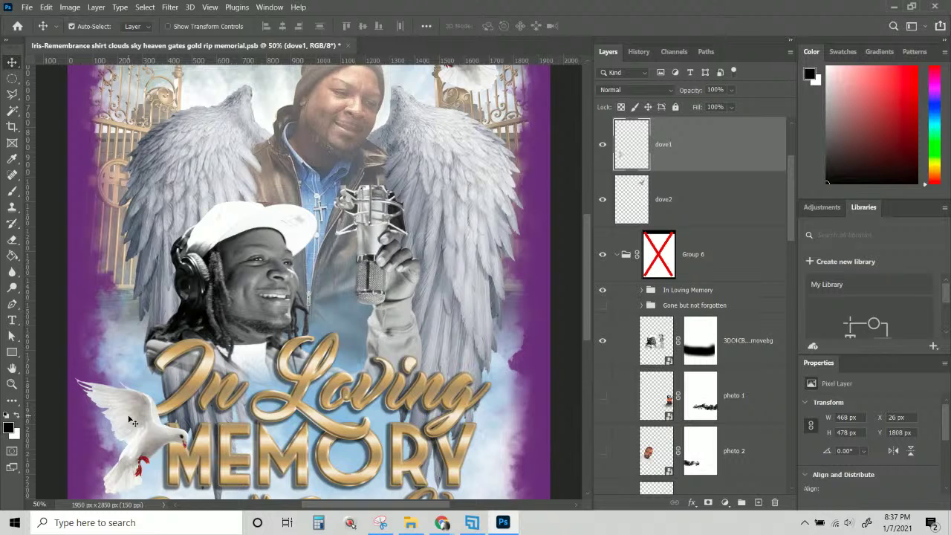
{"action": "key", "text": "ctrl+minus"}
Add a Solid Color fill layer above the purple Layer 7 background.
{"action": "scroll", "coordinate": [249, 426], "scroll_direction": "down", "scroll_amount": 2}
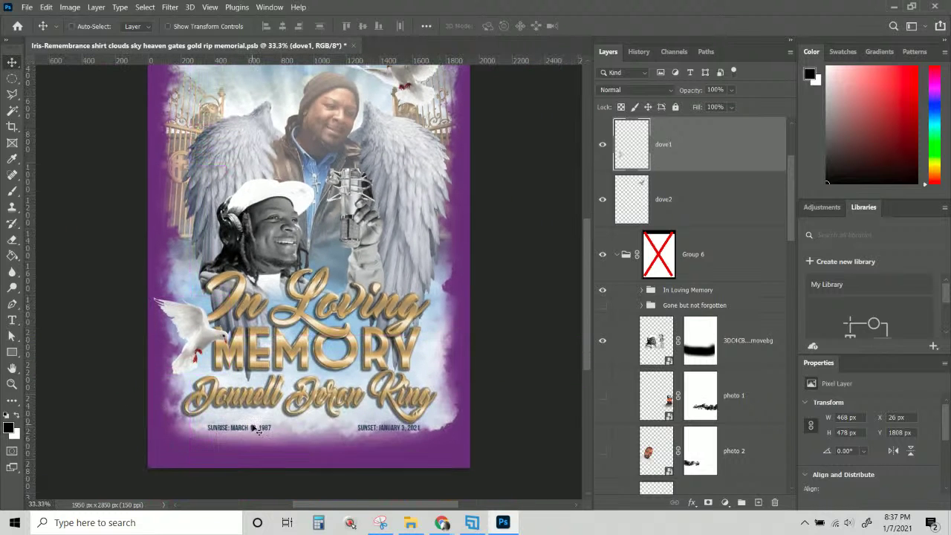
{"action": "scroll", "coordinate": [439, 393], "scroll_direction": "down", "scroll_amount": 1}
{"action": "scroll", "coordinate": [416, 223], "scroll_direction": "up", "scroll_amount": 5}
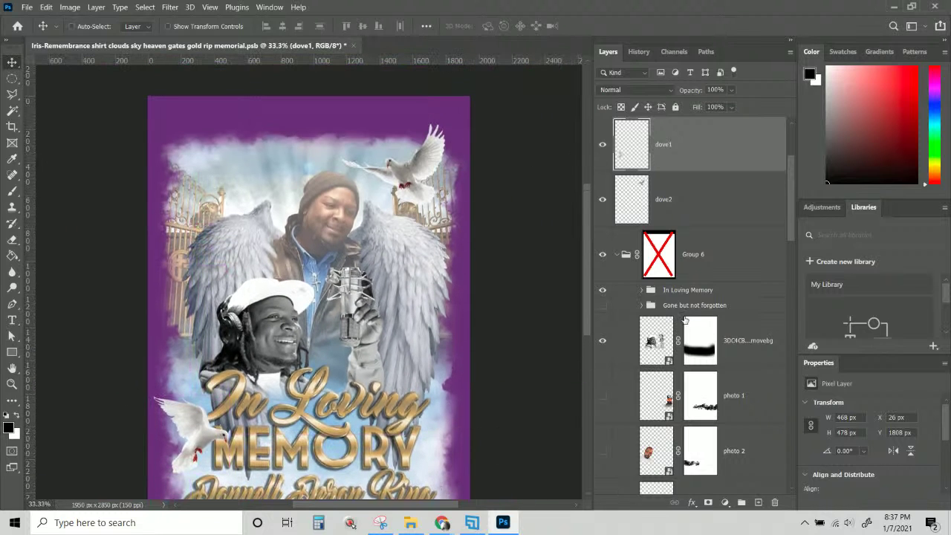
{"action": "left_click", "coordinate": [759, 350]}
{"action": "scroll", "coordinate": [750, 401], "scroll_direction": "down", "scroll_amount": 5}
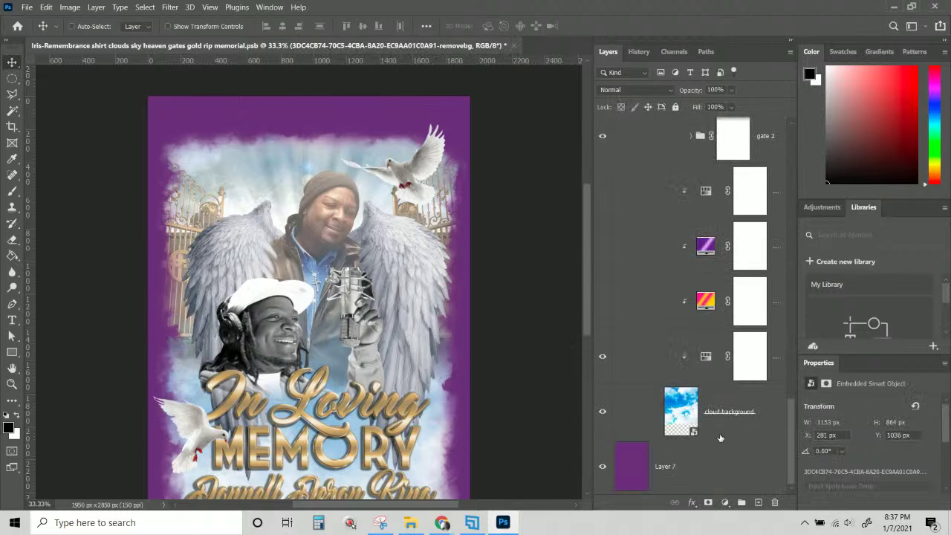
{"action": "left_click", "coordinate": [696, 476]}
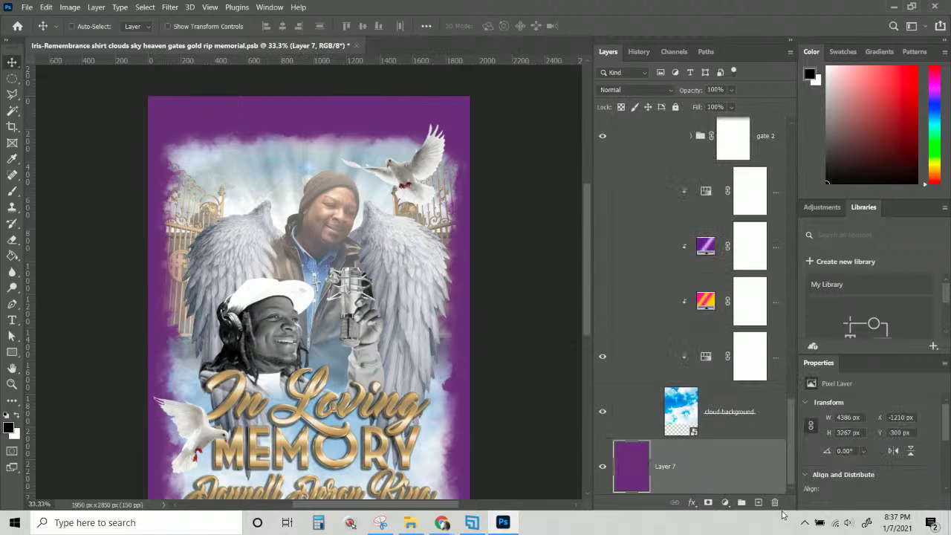
{"action": "left_click", "coordinate": [725, 502]}
{"action": "left_click", "coordinate": [760, 294]}
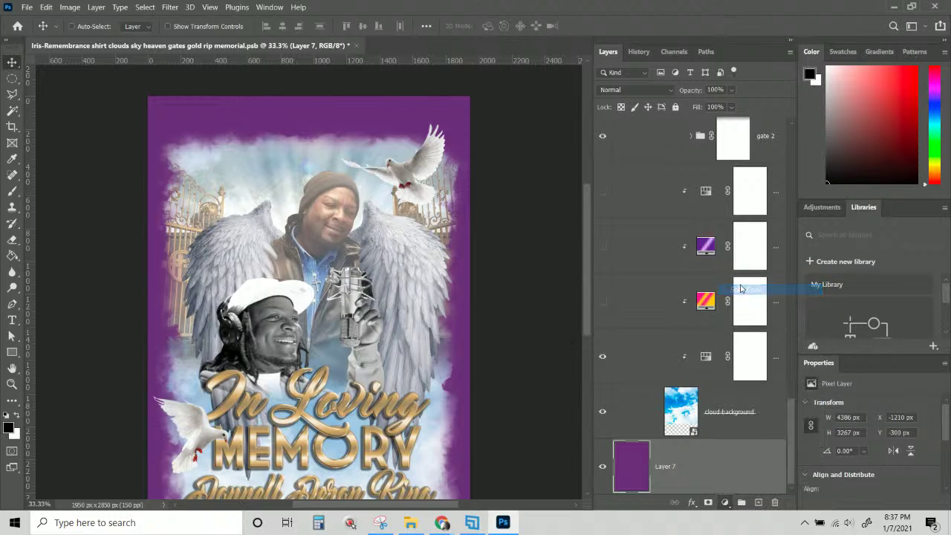
Set the new Color Fill 1 layer to white.
{"action": "left_click_drag", "start_coordinate": [586, 296], "coordinate": [542, 249]}
{"action": "left_click", "coordinate": [823, 243]}
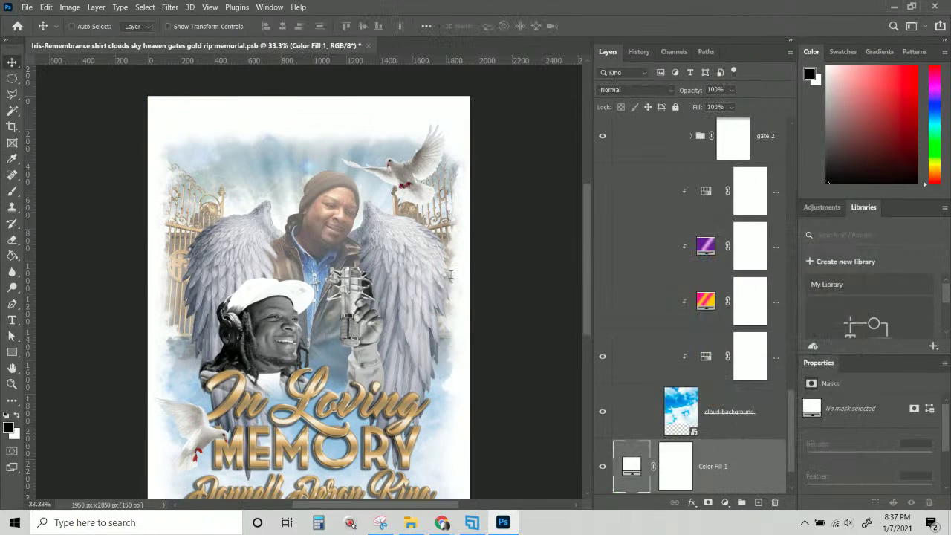
{"action": "scroll", "coordinate": [377, 372], "scroll_direction": "down", "scroll_amount": 1}
{"action": "scroll", "coordinate": [602, 382], "scroll_direction": "down", "scroll_amount": 1}
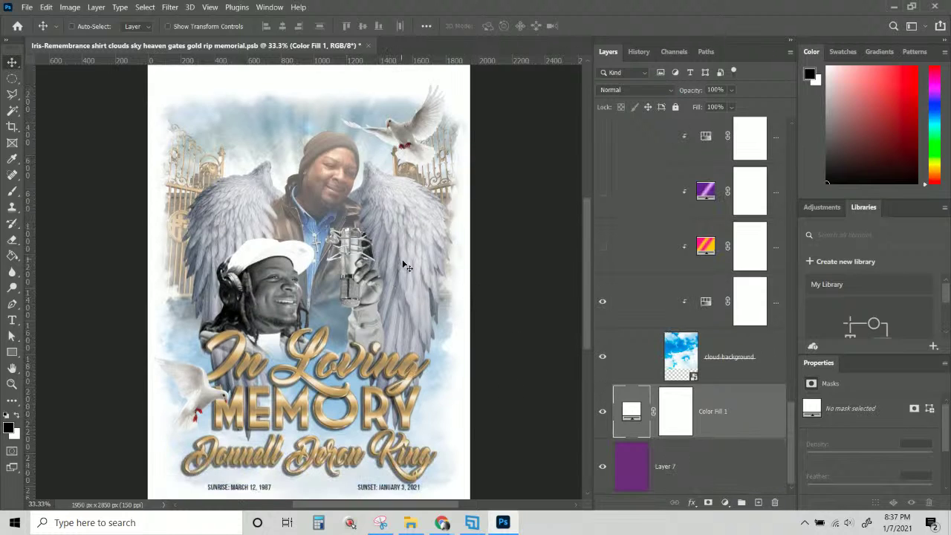
{"action": "scroll", "coordinate": [408, 266], "scroll_direction": "up", "scroll_amount": 1}
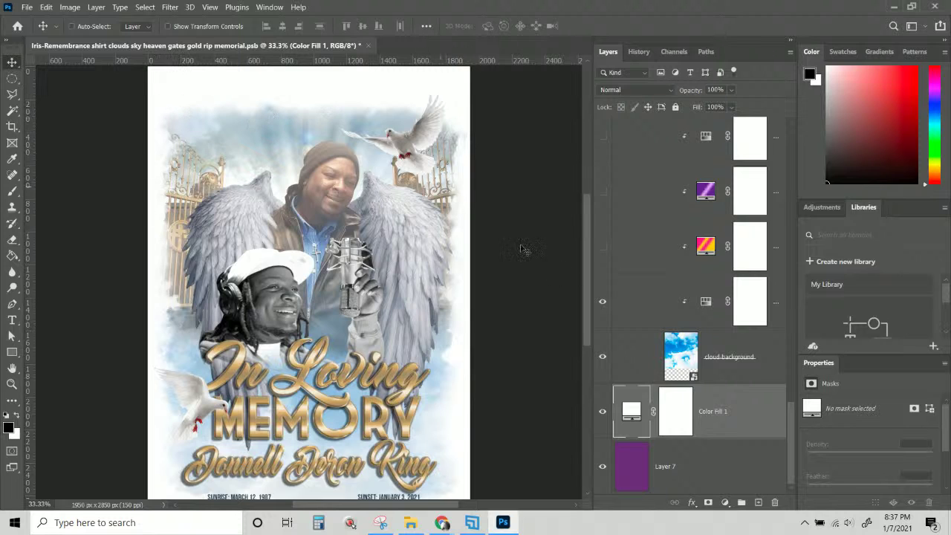
{"action": "scroll", "coordinate": [710, 397], "scroll_direction": "up", "scroll_amount": 5}
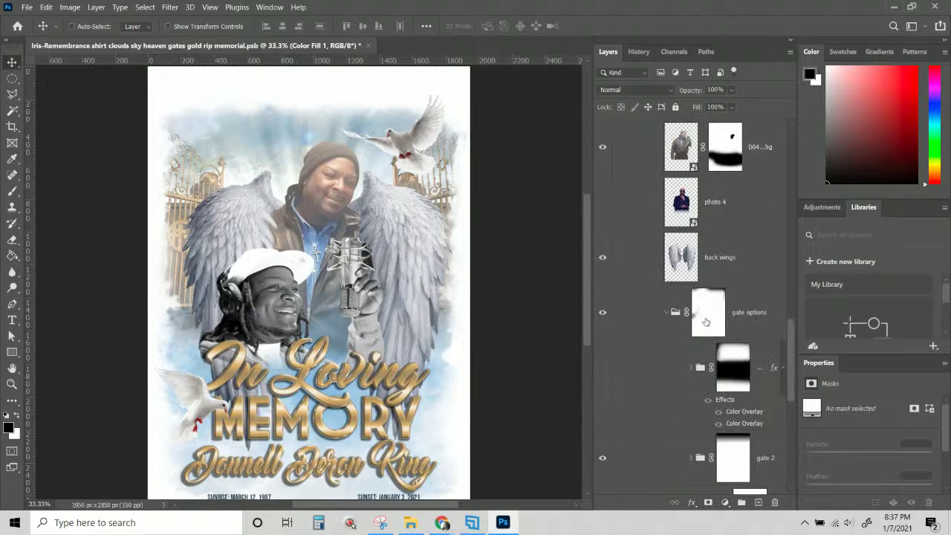
Select the gate options group's layer mask.
{"action": "left_click", "coordinate": [707, 321]}
{"action": "scroll", "coordinate": [706, 321], "scroll_direction": "down", "scroll_amount": 5}
{"action": "scroll", "coordinate": [706, 321], "scroll_direction": "up", "scroll_amount": 10}
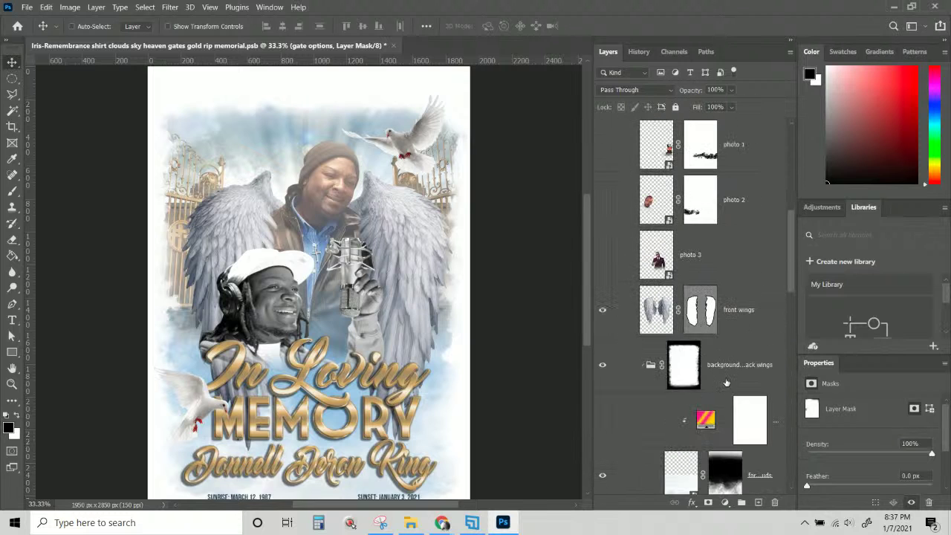
Disable the background and back wings group's layer mask so the full sky shows.
{"action": "left_click", "coordinate": [689, 380]}
{"action": "right_click", "coordinate": [691, 382]}
{"action": "left_click", "coordinate": [720, 383]}
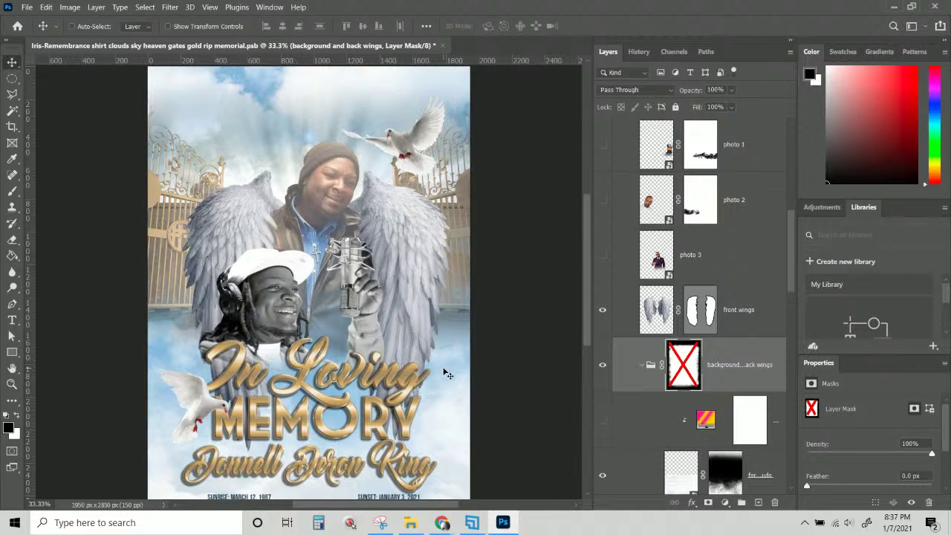
{"action": "scroll", "coordinate": [446, 373], "scroll_direction": "down", "scroll_amount": 3}
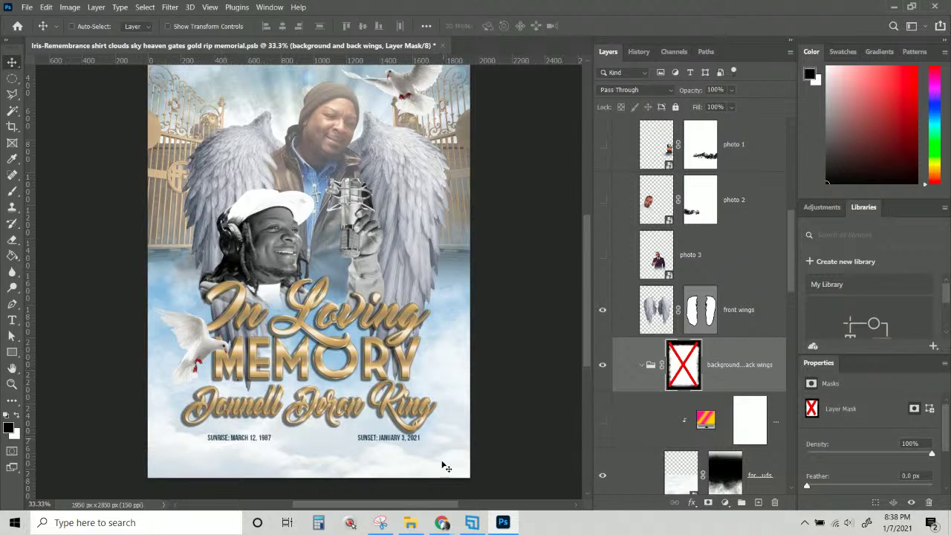
{"action": "scroll", "coordinate": [464, 470], "scroll_direction": "up", "scroll_amount": 1}
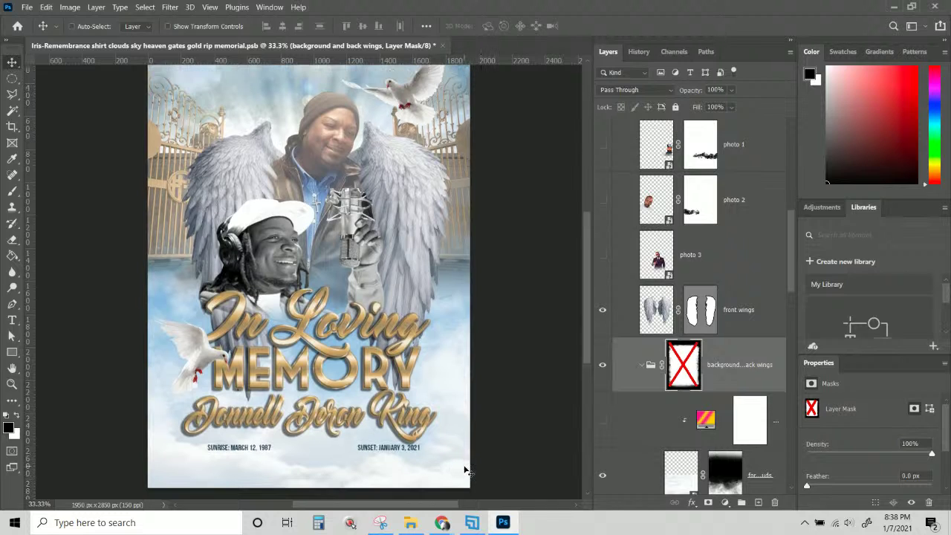
{"action": "scroll", "coordinate": [464, 470], "scroll_direction": "up", "scroll_amount": 1}
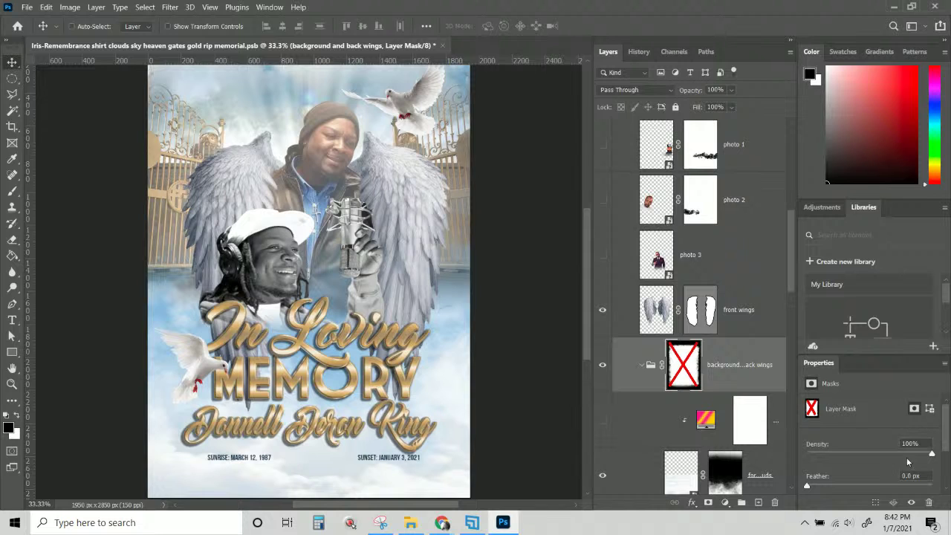
Re-enable the background group's mask and hide Color Fill 1 and purple Layer 7.
{"action": "right_click", "coordinate": [689, 365]}
{"action": "left_click", "coordinate": [714, 373]}
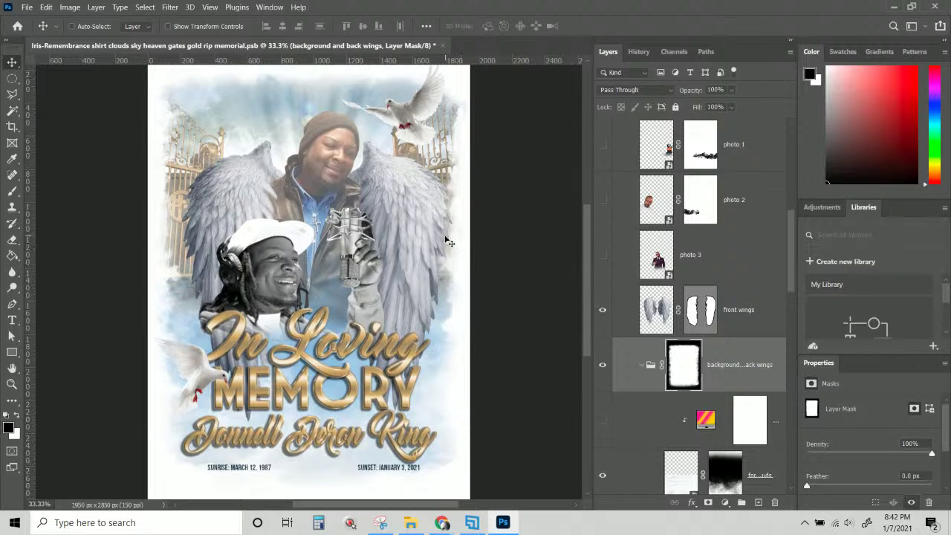
{"action": "scroll", "coordinate": [717, 364], "scroll_direction": "down", "scroll_amount": 6}
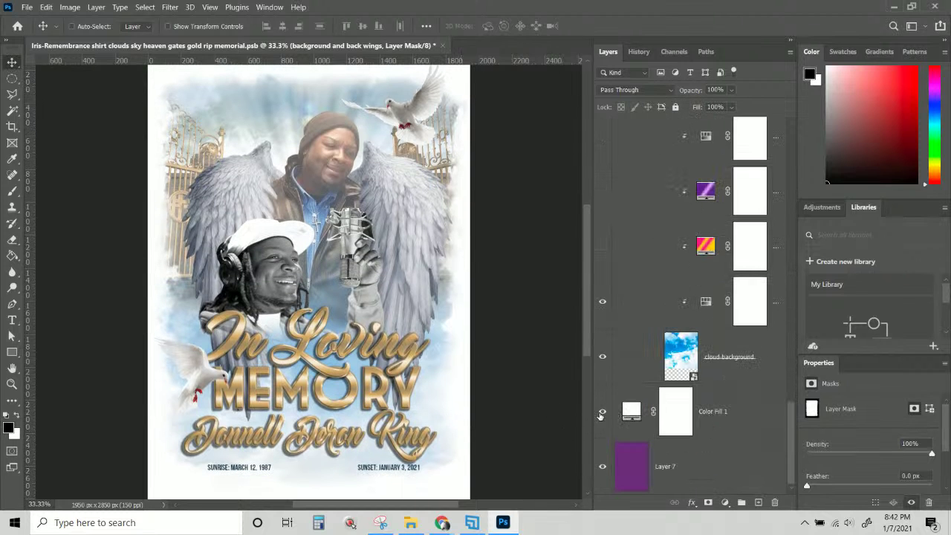
{"action": "left_click", "coordinate": [602, 413]}
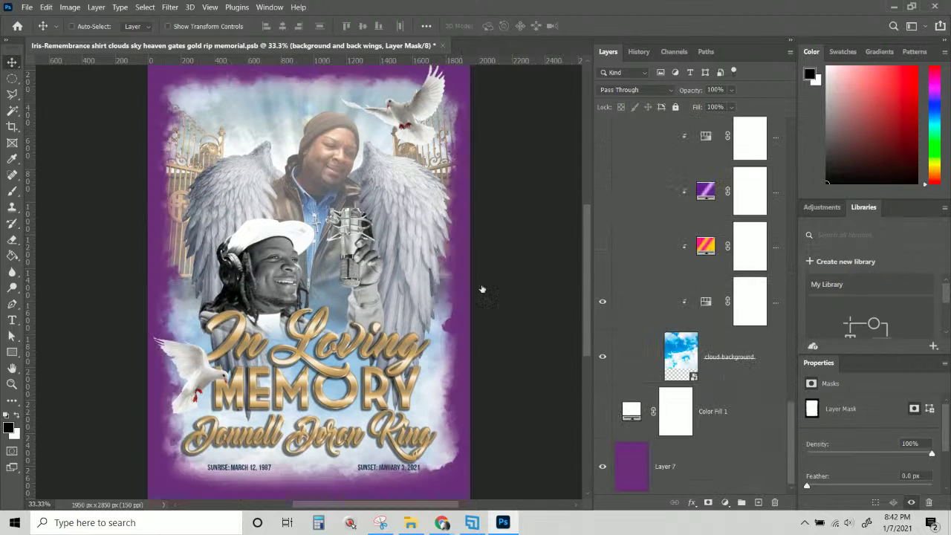
{"action": "left_click", "coordinate": [603, 470]}
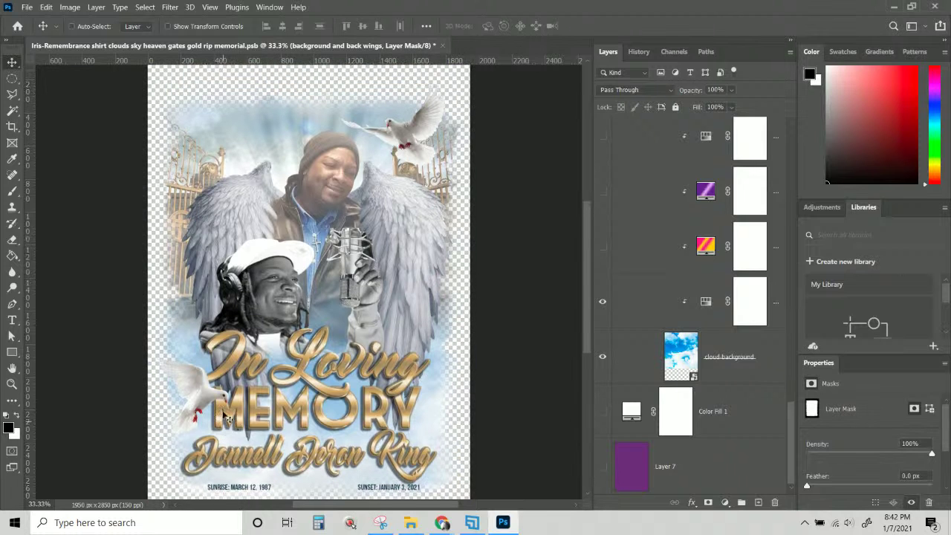
Save the poster as a PNG copy with '2' added to the file name.
{"action": "left_click", "coordinate": [27, 8]}
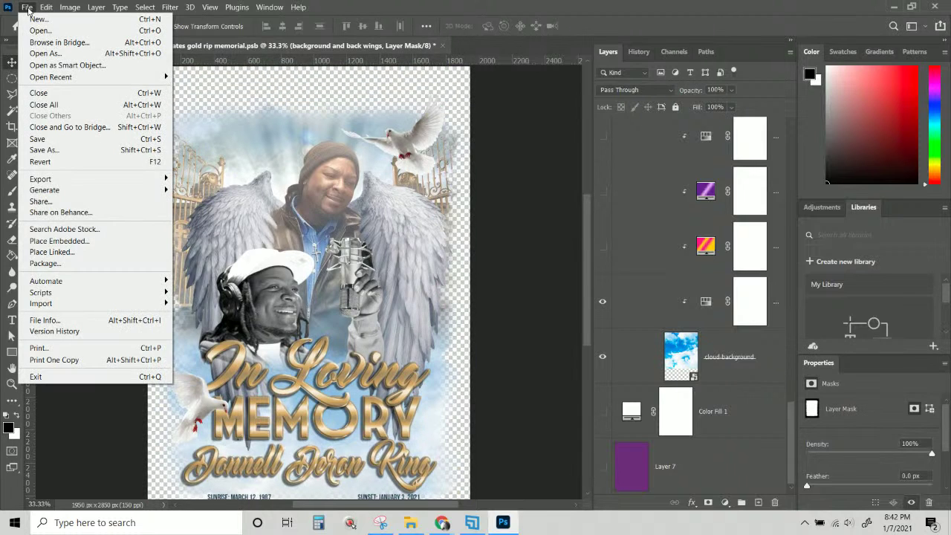
{"action": "left_click", "coordinate": [45, 150]}
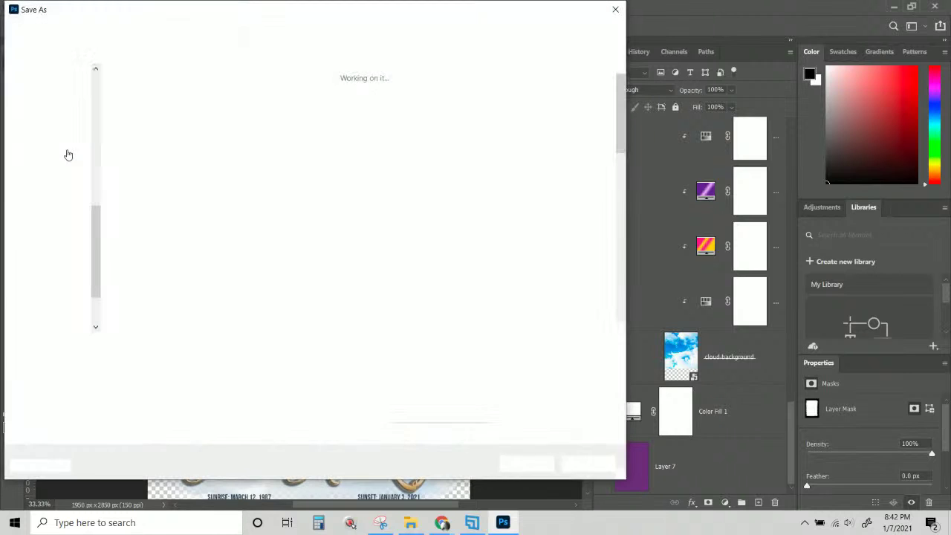
{"action": "left_click", "coordinate": [201, 346]}
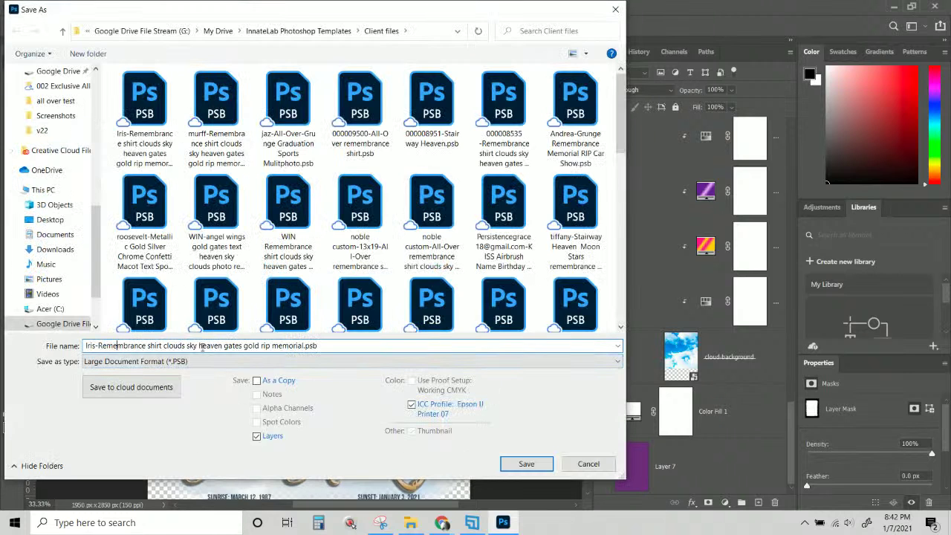
{"action": "left_click", "coordinate": [304, 345]}
{"action": "type", "text": "2"}
{"action": "left_click", "coordinate": [167, 362]}
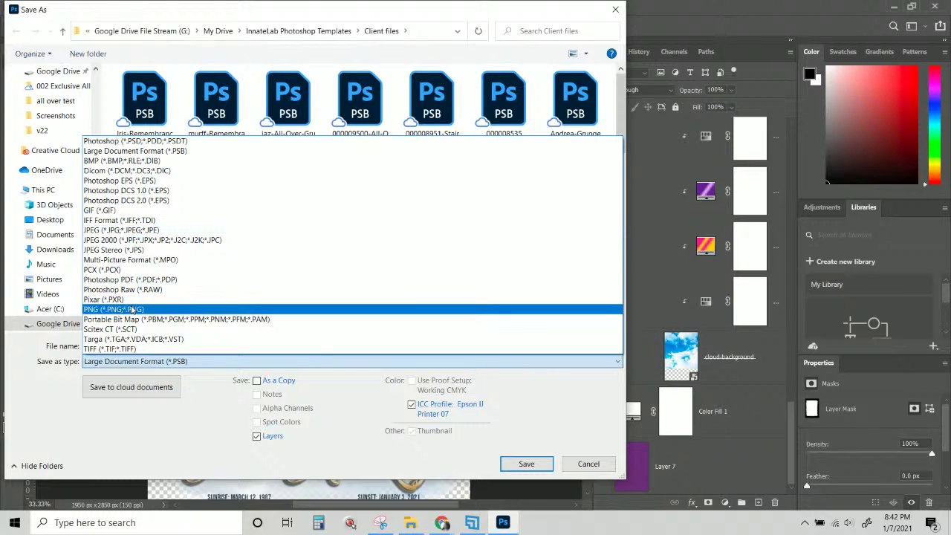
{"action": "left_click", "coordinate": [132, 309]}
{"action": "left_click", "coordinate": [529, 464]}
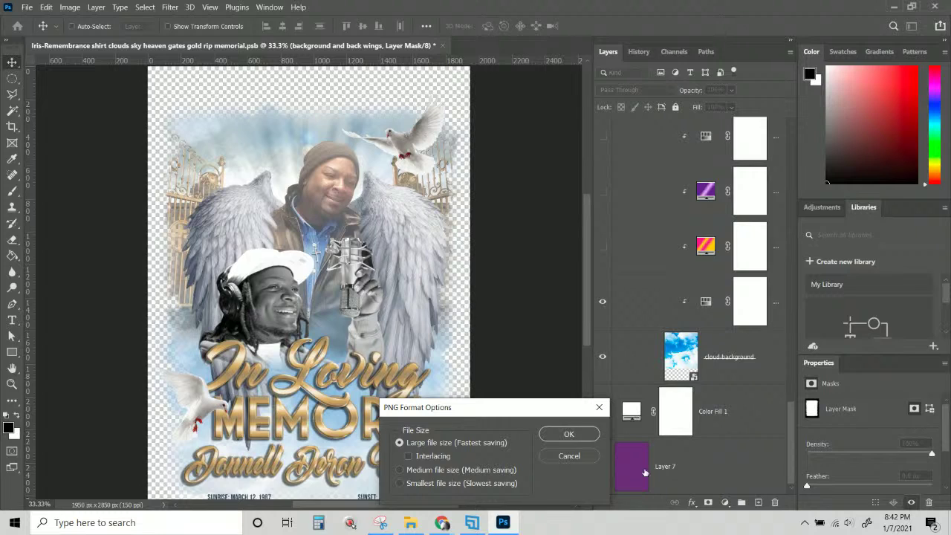
{"action": "left_click", "coordinate": [570, 435]}
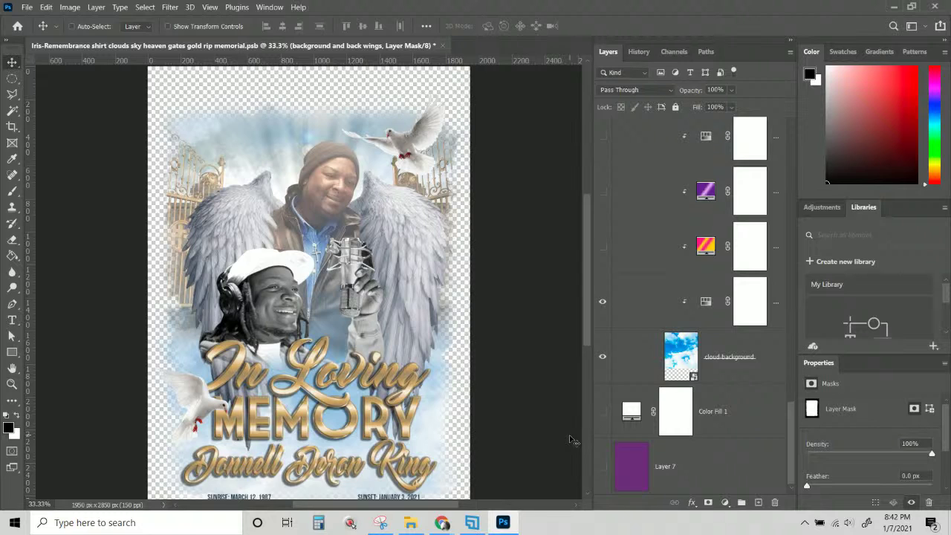
{"action": "scroll", "coordinate": [410, 409], "scroll_direction": "down", "scroll_amount": 2}
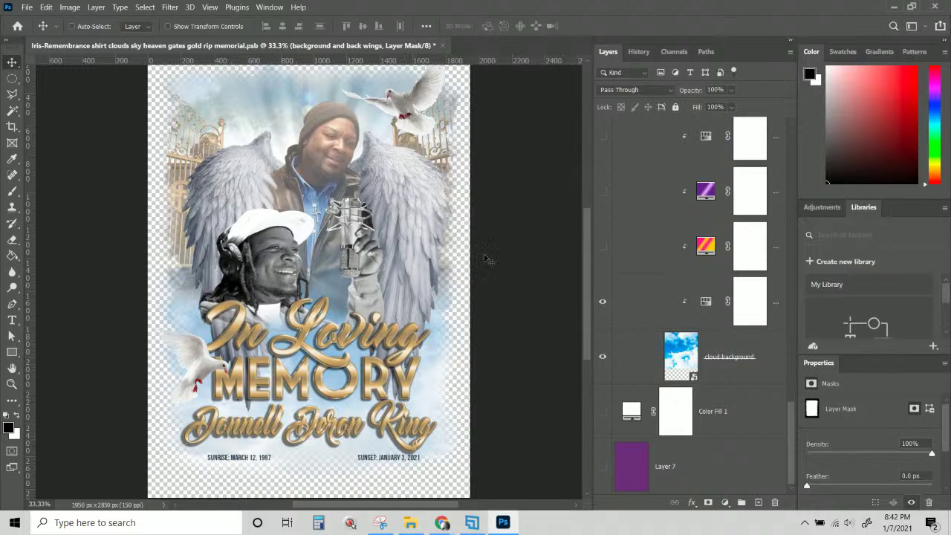
{"action": "scroll", "coordinate": [341, 217], "scroll_direction": "up", "scroll_amount": 1}
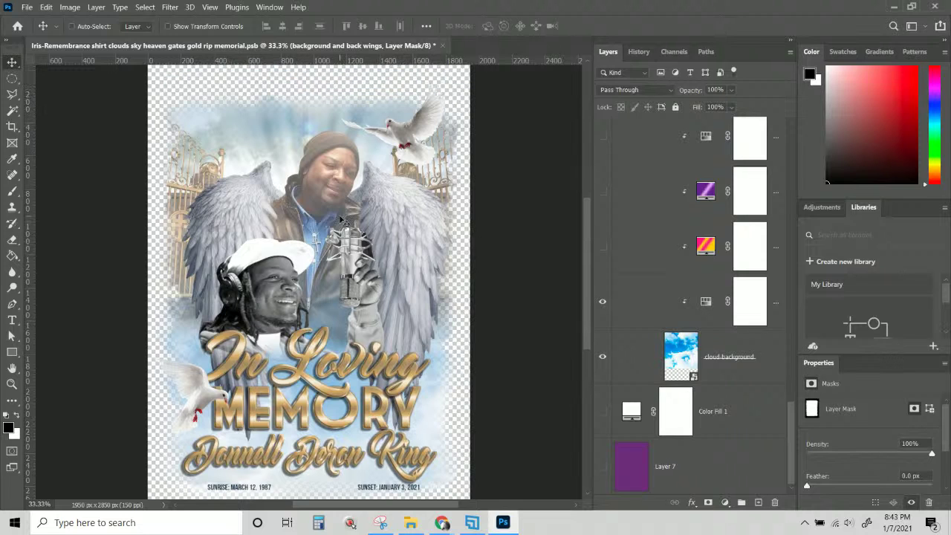
{"action": "scroll", "coordinate": [343, 220], "scroll_direction": "down", "scroll_amount": 1}
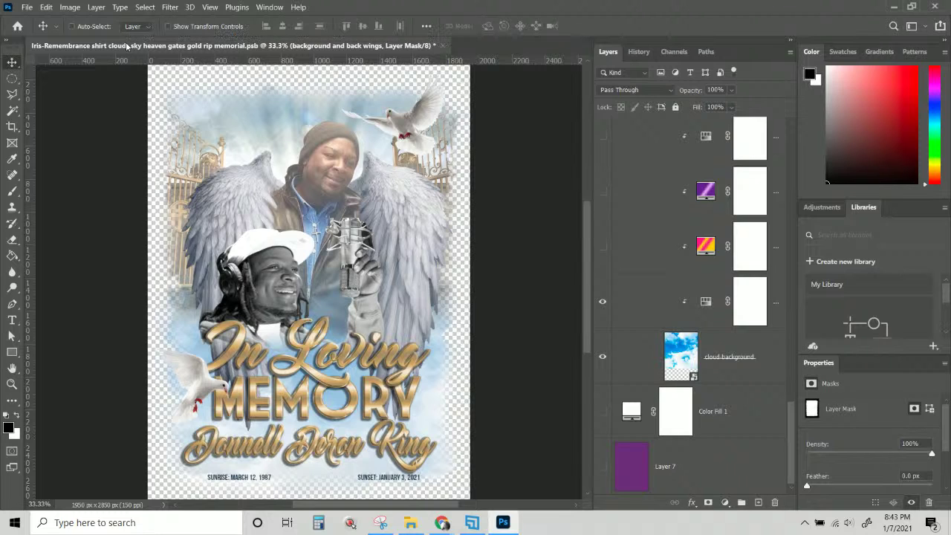
{"action": "left_click", "coordinate": [28, 8]}
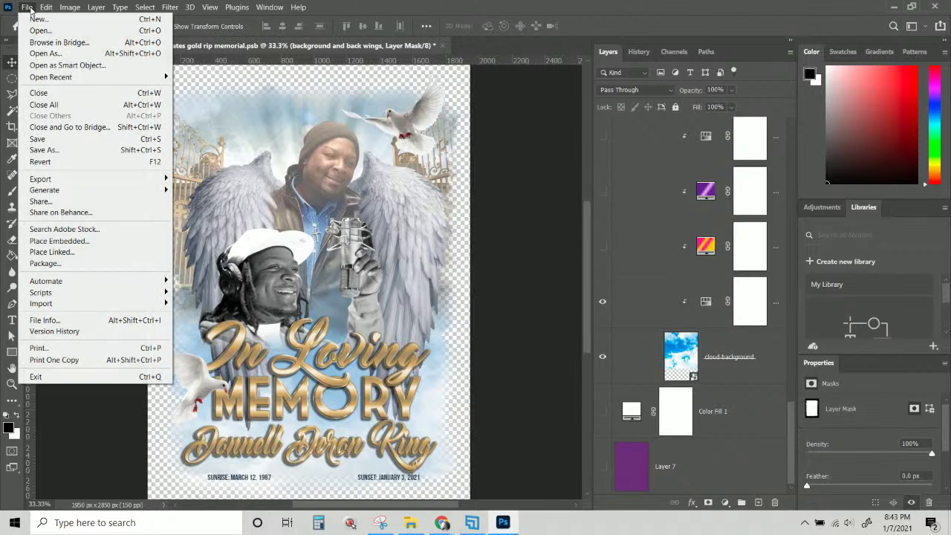
{"action": "left_click", "coordinate": [309, 61]}
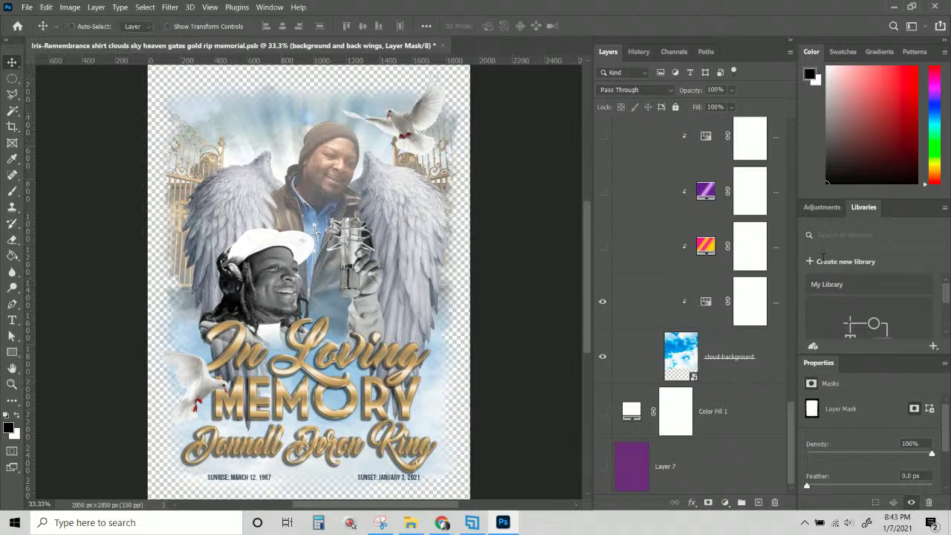
{"action": "scroll", "coordinate": [763, 345], "scroll_direction": "up", "scroll_amount": 5}
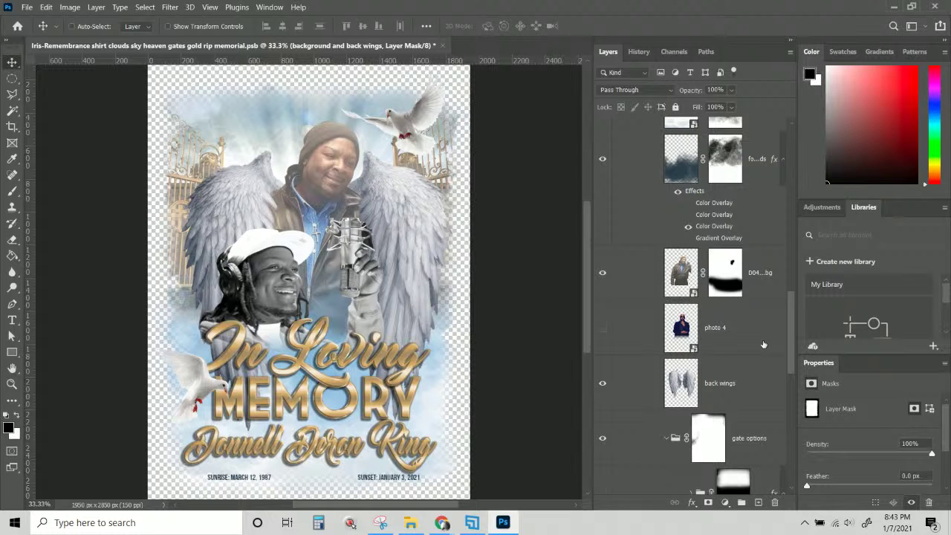
{"action": "scroll", "coordinate": [763, 344], "scroll_direction": "up", "scroll_amount": 6}
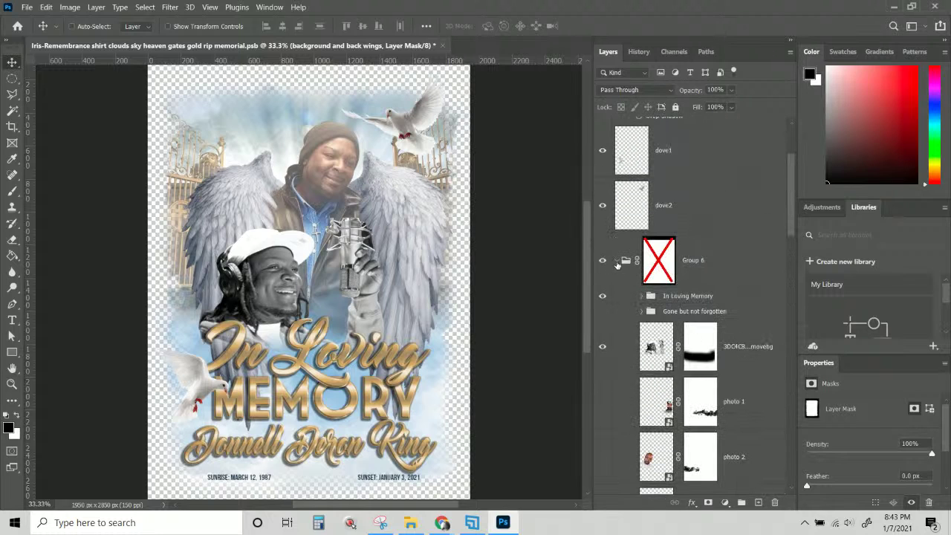
Within Group 6, hide the In Loving Memory text group and show the Gone but not forgotten group.
{"action": "left_click", "coordinate": [616, 262]}
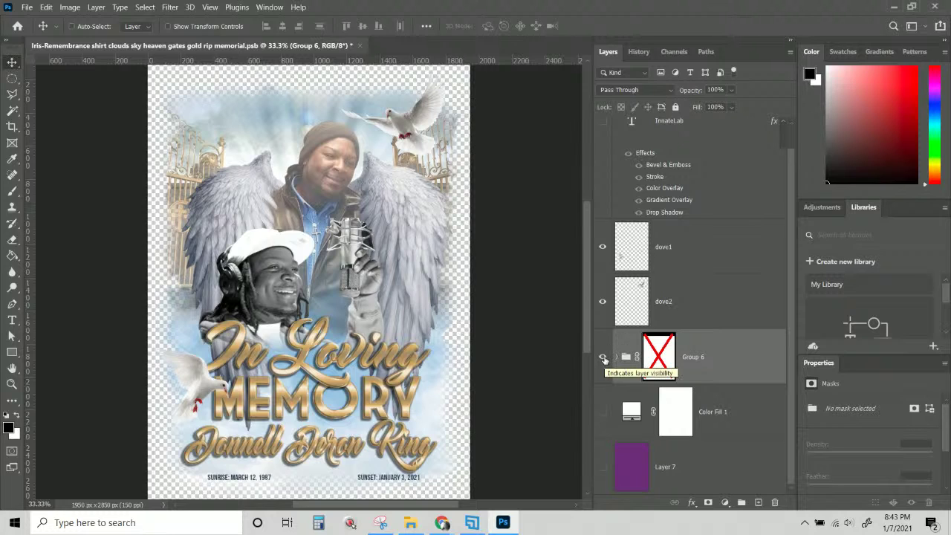
{"action": "left_click", "coordinate": [615, 358]}
{"action": "scroll", "coordinate": [616, 357], "scroll_direction": "down", "scroll_amount": 5}
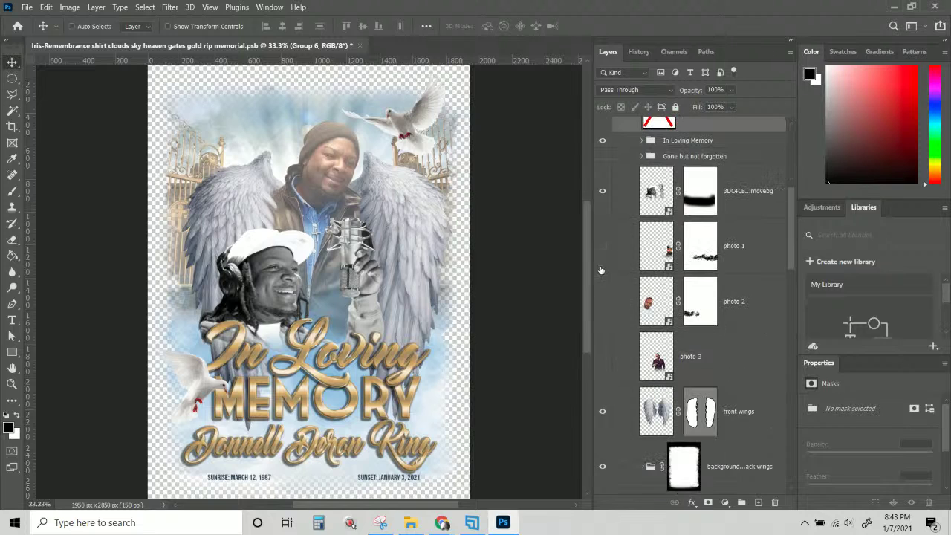
{"action": "left_click", "coordinate": [602, 141]}
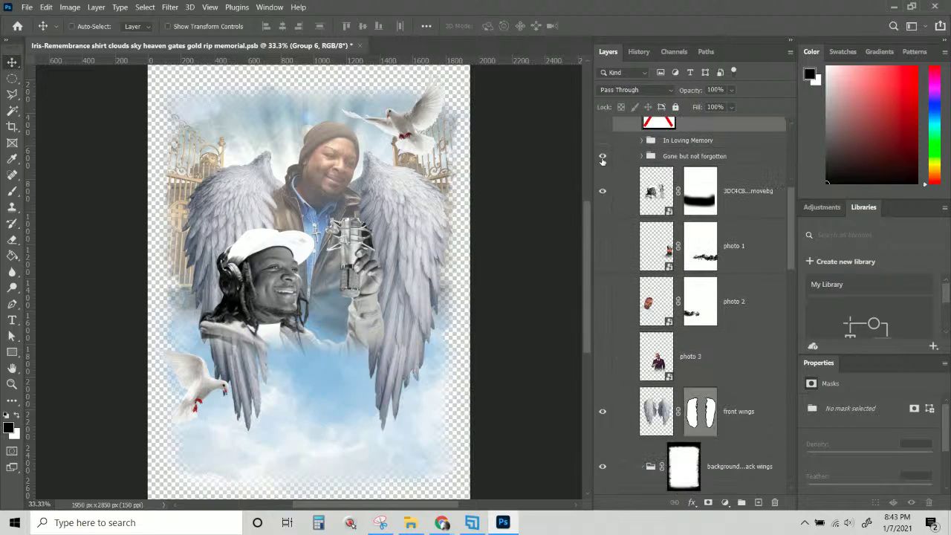
{"action": "left_click", "coordinate": [603, 157]}
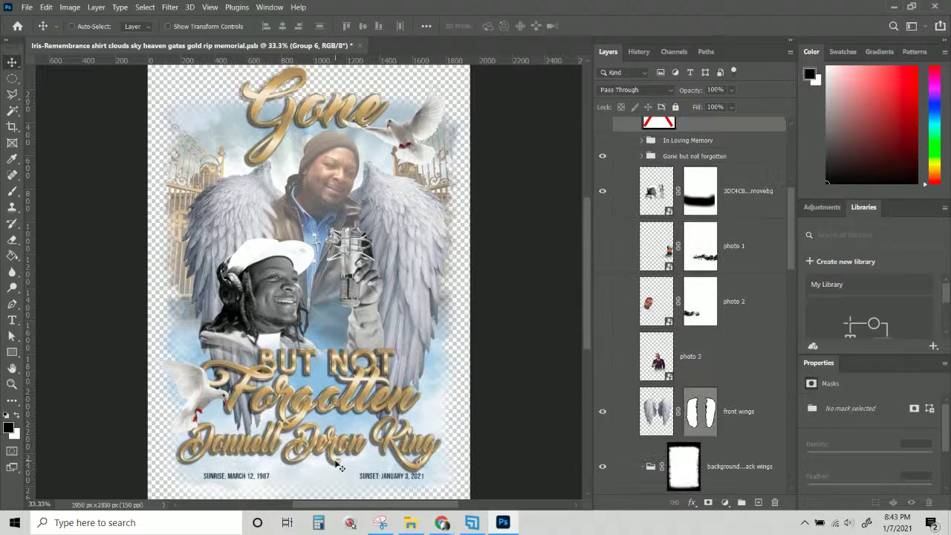
{"action": "left_click", "coordinate": [27, 6]}
Save a PNG copy with '1' appended to the memorial file name, accepting the default PNG options.
{"action": "left_click", "coordinate": [45, 150]}
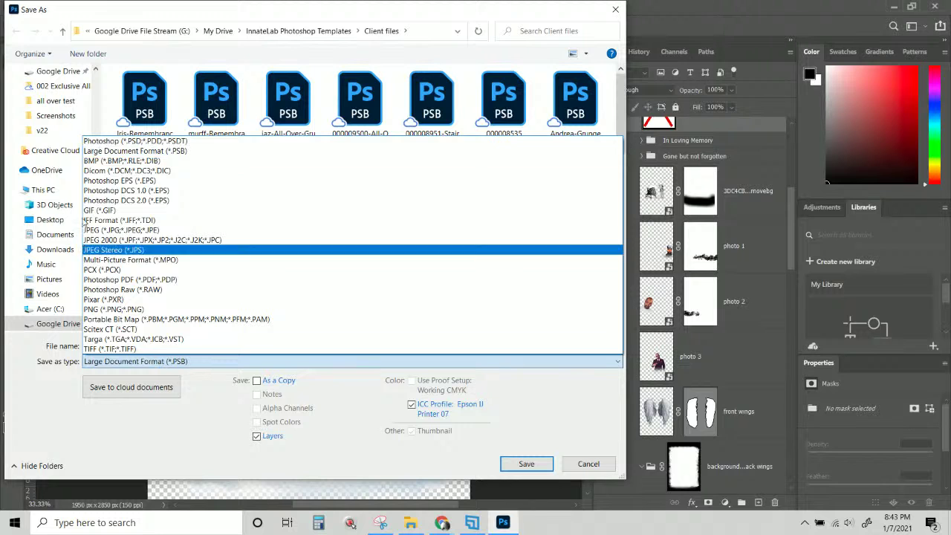
{"action": "left_click", "coordinate": [264, 309]}
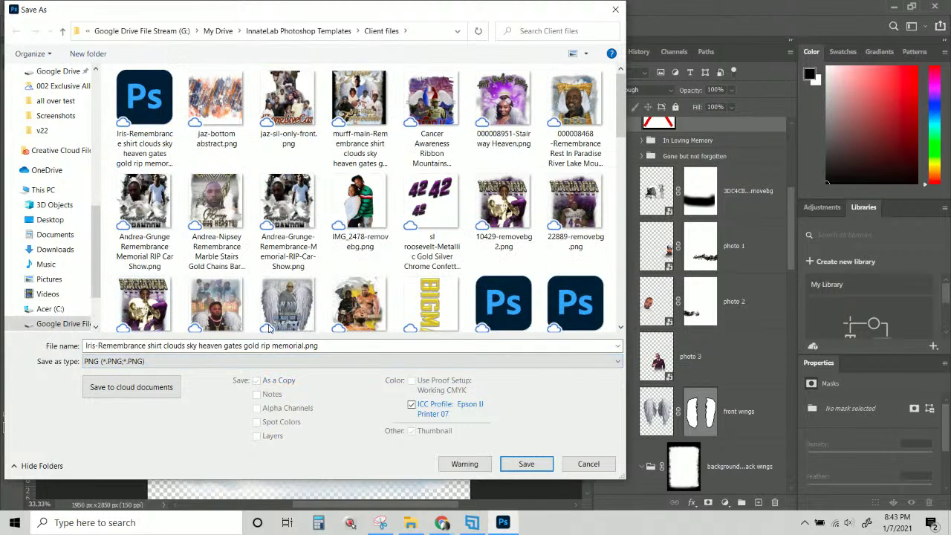
{"action": "left_click", "coordinate": [312, 344]}
{"action": "type", "text": "1"}
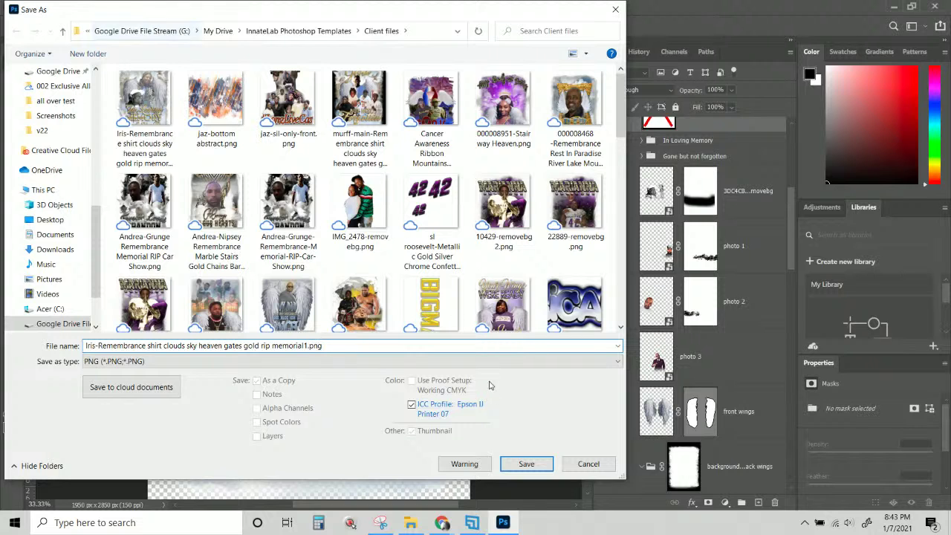
{"action": "left_click", "coordinate": [526, 464]}
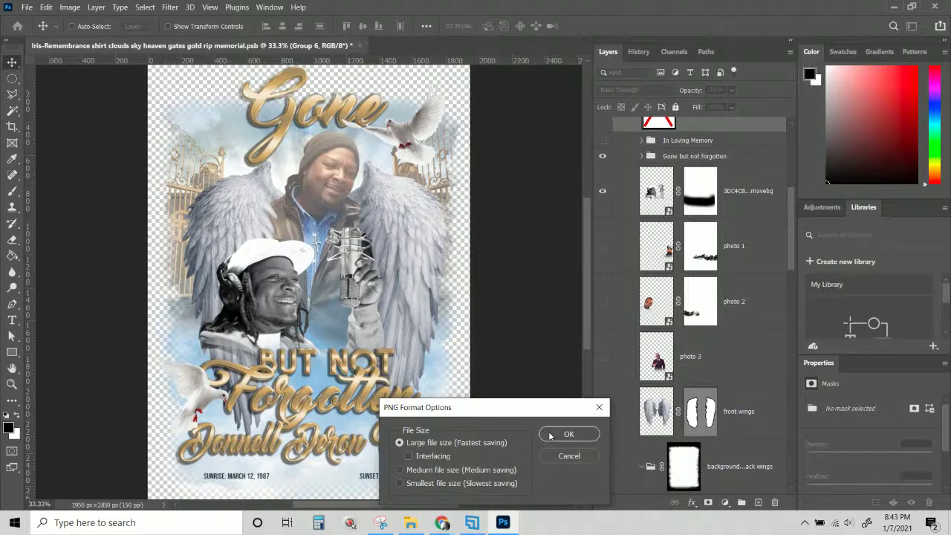
{"action": "left_click", "coordinate": [566, 434]}
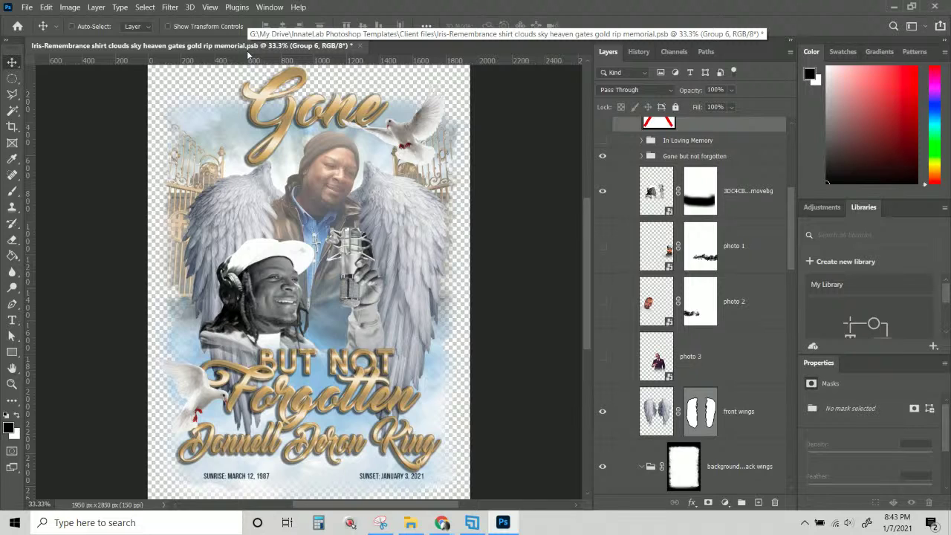
{"action": "left_click", "coordinate": [25, 9]}
Save the layered memorial PSB document with its current changes.
{"action": "left_click", "coordinate": [46, 140]}
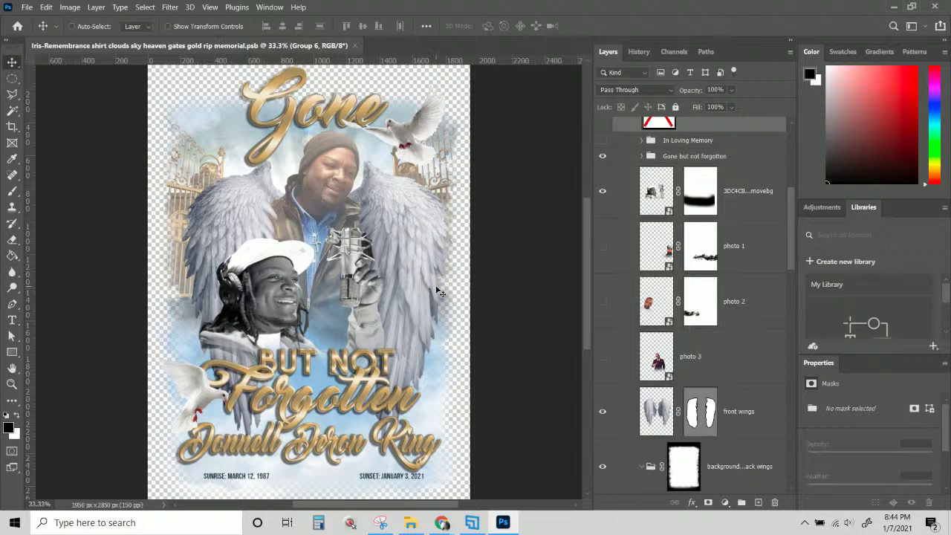
{"action": "scroll", "coordinate": [438, 291], "scroll_direction": "up", "scroll_amount": 1}
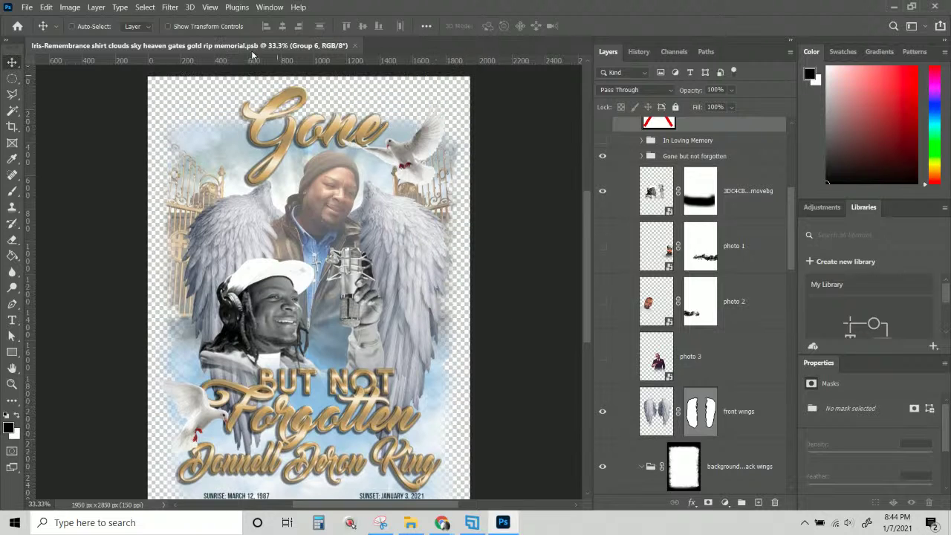
{"action": "scroll", "coordinate": [674, 347], "scroll_direction": "up", "scroll_amount": 3}
{"action": "scroll", "coordinate": [674, 347], "scroll_direction": "up", "scroll_amount": 3}
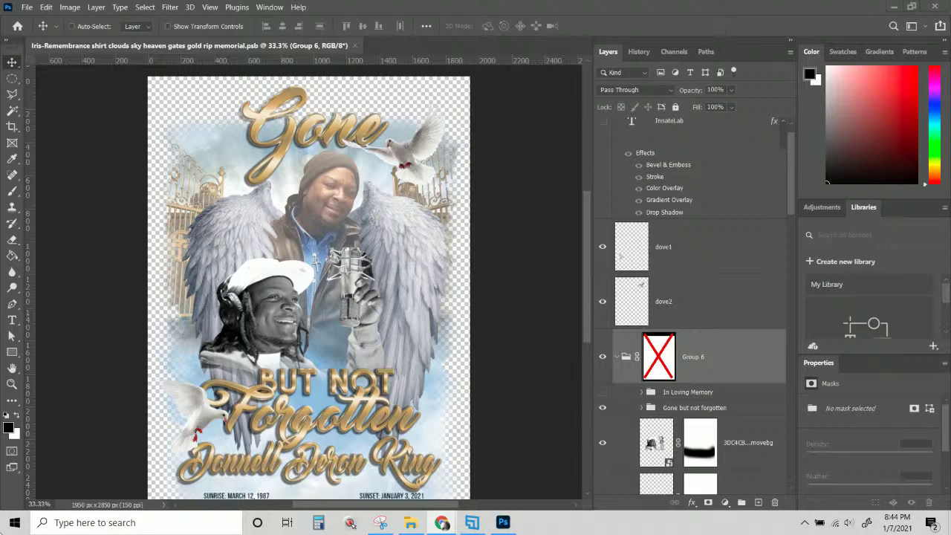
Open the file browser, then switch over to Chrome.
{"action": "left_click", "coordinate": [409, 526]}
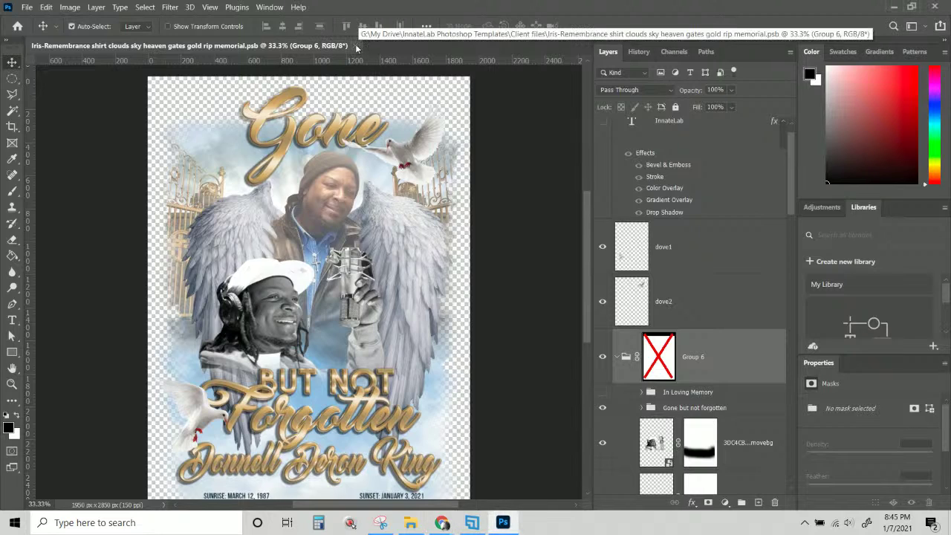
{"action": "key", "text": "ctrl"}
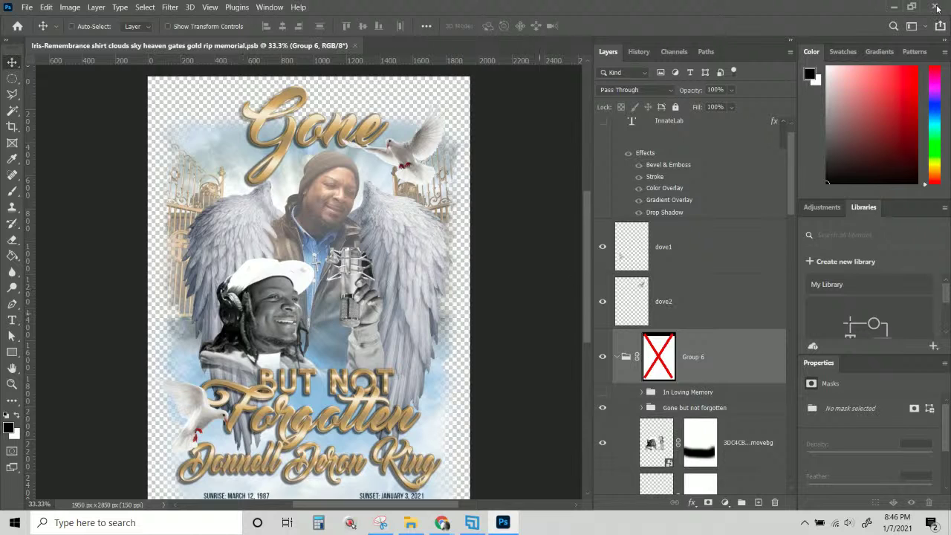
{"action": "key", "text": "alt+Tab"}
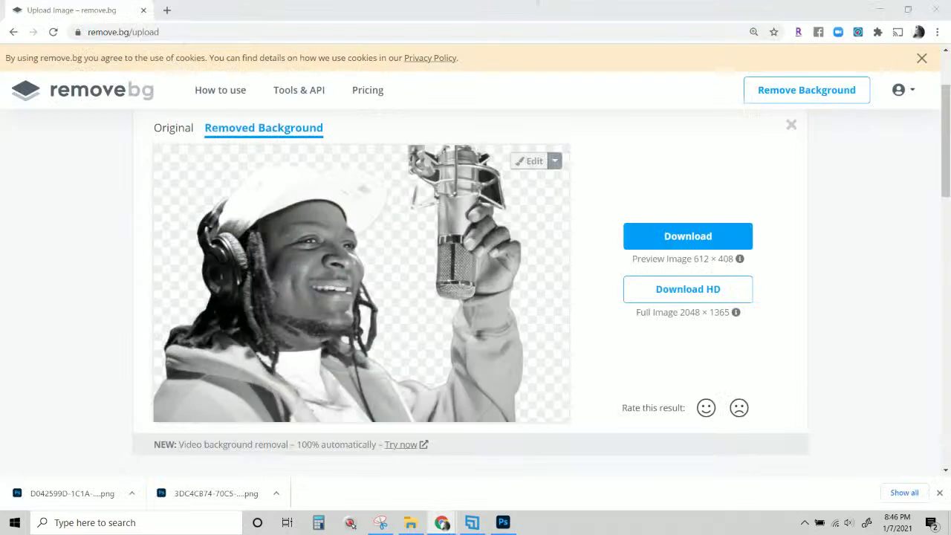
Load academy.innatelab.com in a new Chrome tab.
{"action": "key", "text": "ctrl+t"}
{"action": "left_click", "coordinate": [406, 30]}
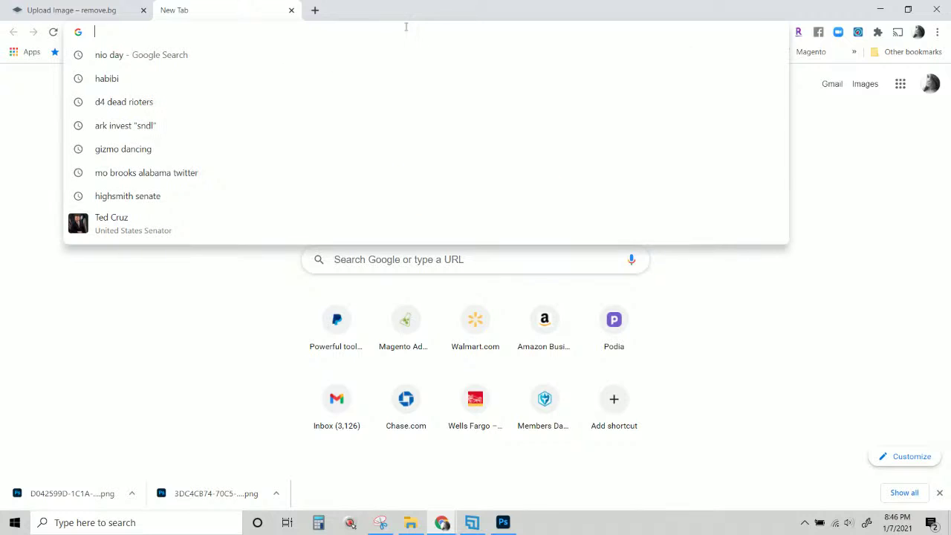
{"action": "type", "text": "academy.innatelab.com"}
{"action": "key", "text": "Return"}
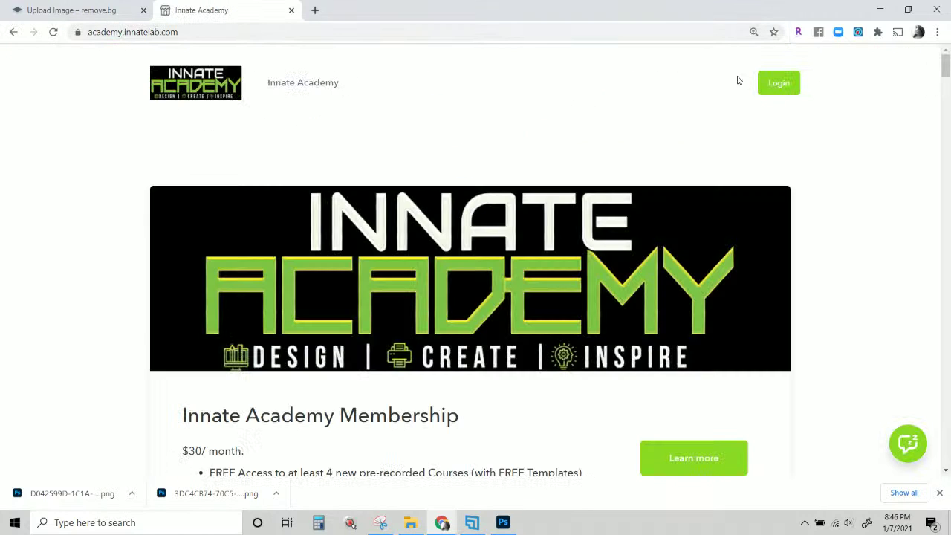
Open and dismiss the Login form, then select the $60/month and $30/month plan lines.
{"action": "left_click", "coordinate": [779, 83]}
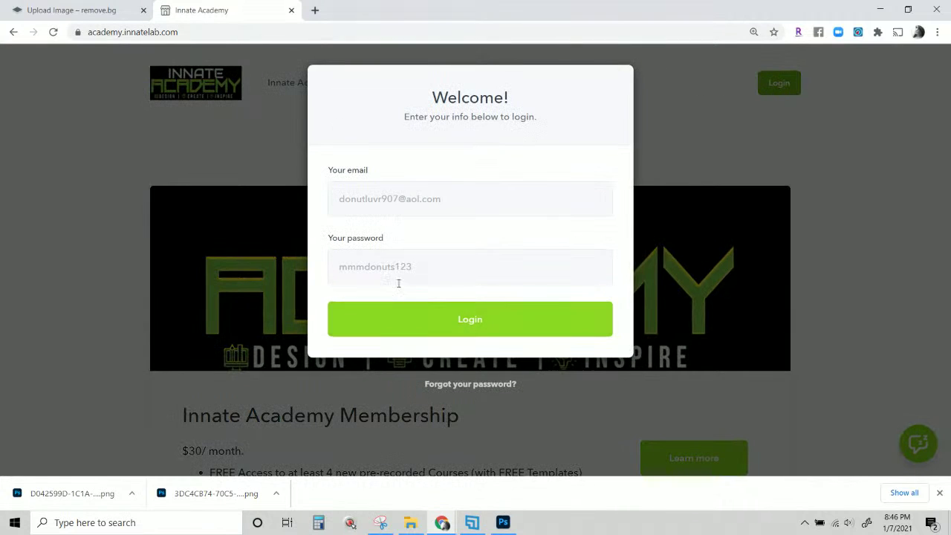
{"action": "left_click", "coordinate": [294, 93]}
{"action": "scroll", "coordinate": [294, 89], "scroll_direction": "down", "scroll_amount": 3}
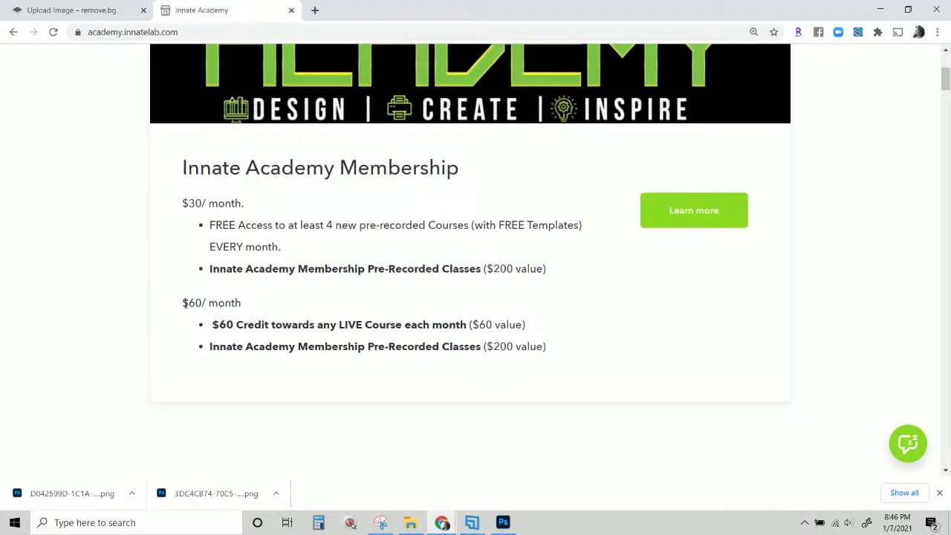
{"action": "triple_click", "coordinate": [255, 303]}
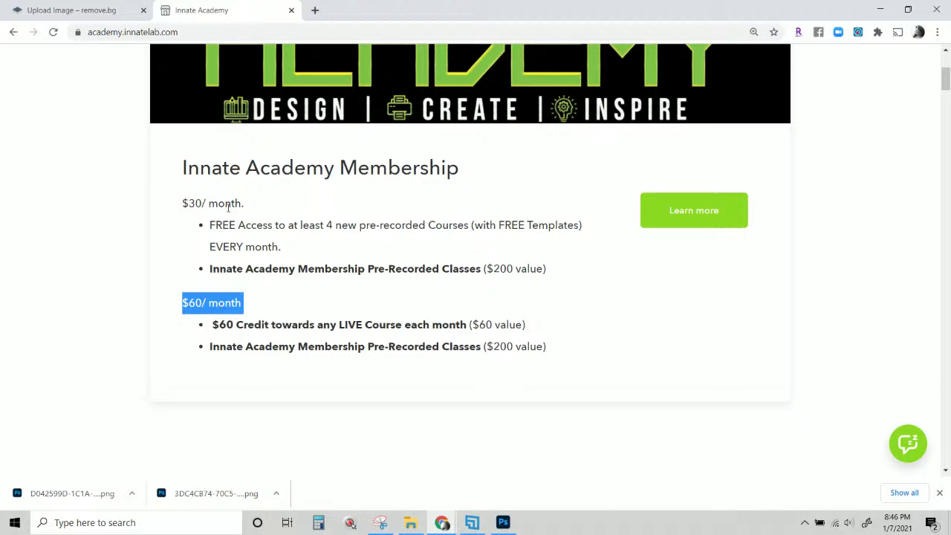
{"action": "left_click_drag", "start_coordinate": [250, 205], "coordinate": [152, 202]}
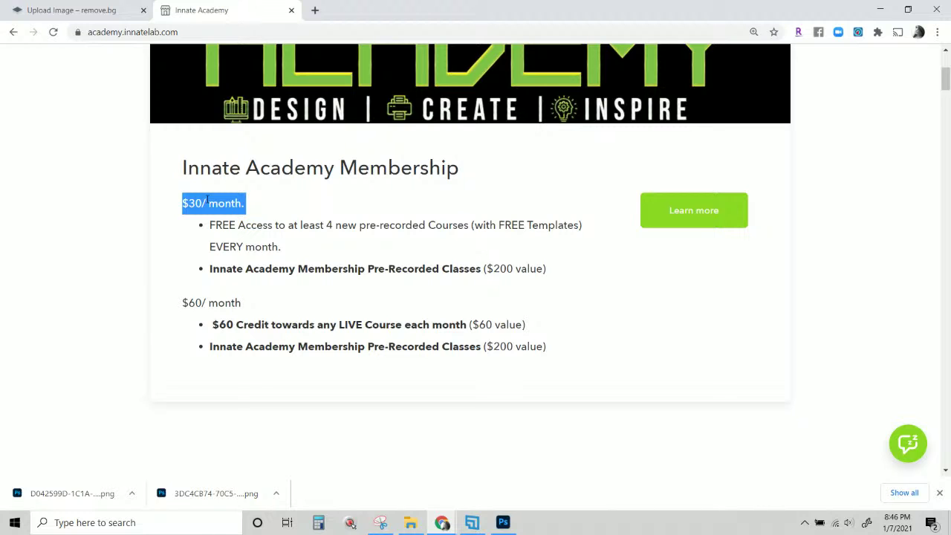
{"action": "scroll", "coordinate": [178, 242], "scroll_direction": "down", "scroll_amount": 5}
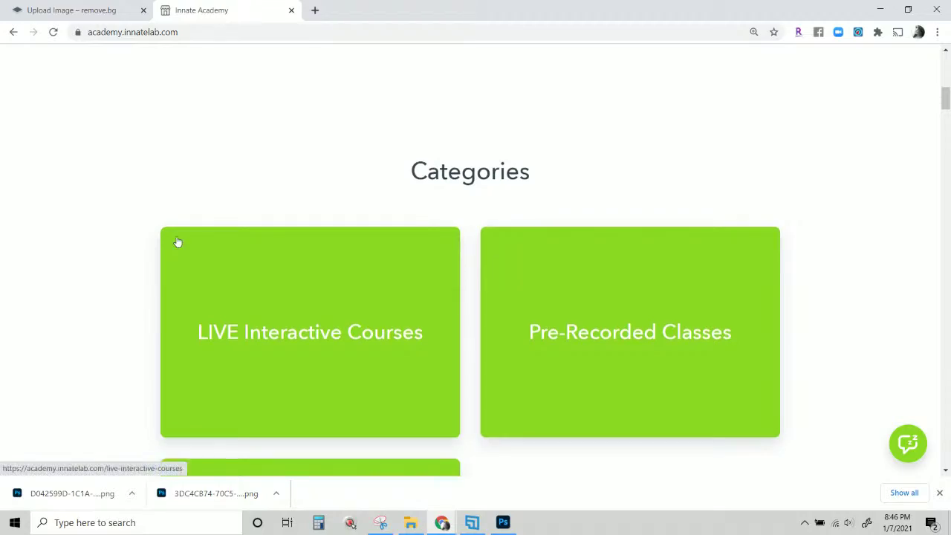
Scroll the course catalogue down to the Pre-Recorded-103 KISS Airbrush and 102 Pop Out courses.
{"action": "scroll", "coordinate": [177, 242], "scroll_direction": "down", "scroll_amount": 10}
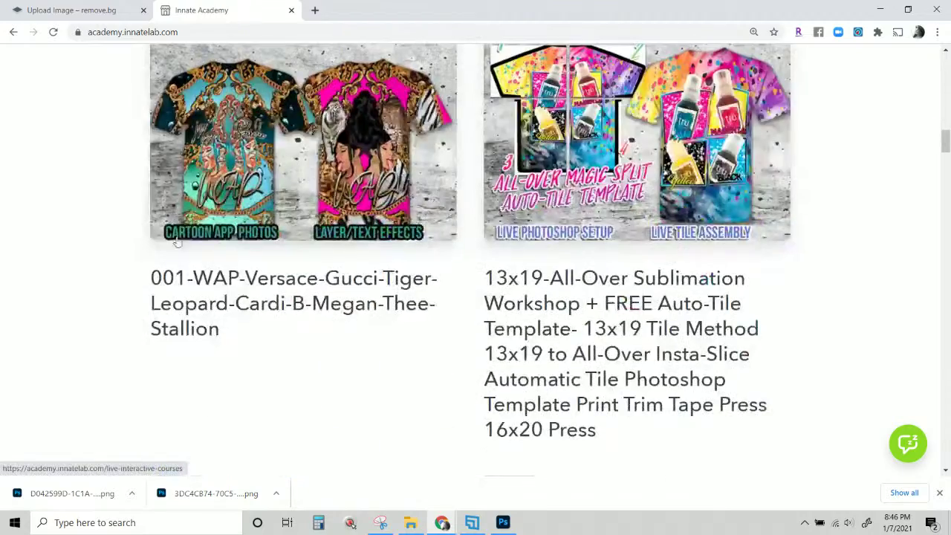
{"action": "scroll", "coordinate": [213, 245], "scroll_direction": "down", "scroll_amount": 8}
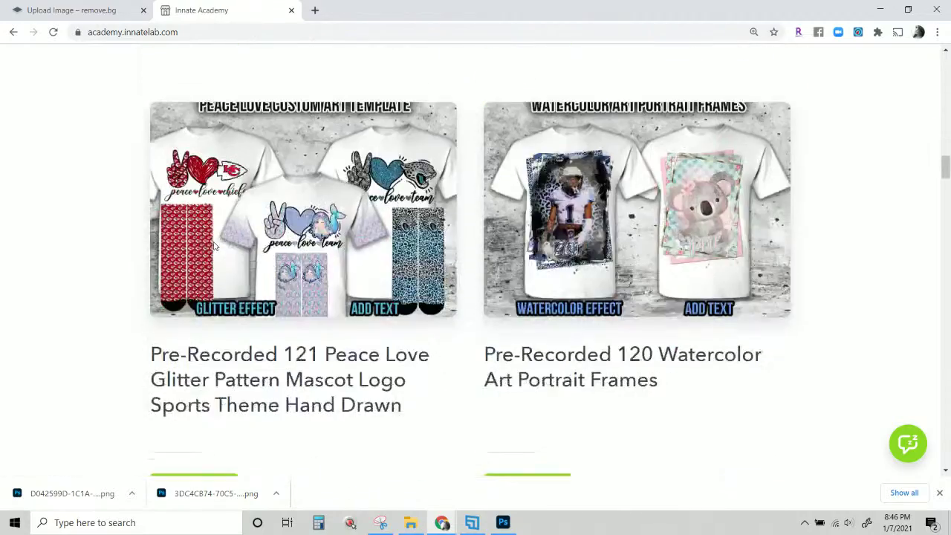
{"action": "scroll", "coordinate": [215, 245], "scroll_direction": "down", "scroll_amount": 1}
{"action": "scroll", "coordinate": [232, 241], "scroll_direction": "up", "scroll_amount": 3}
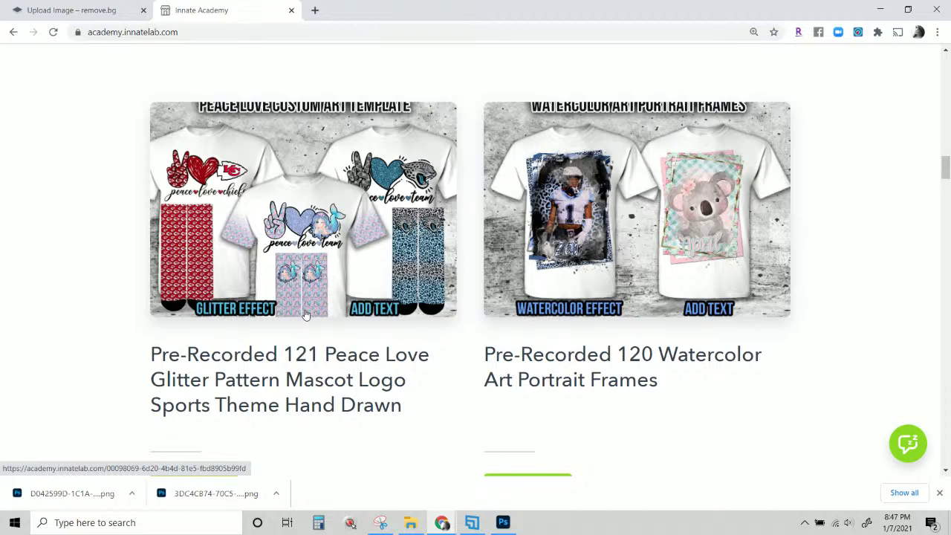
{"action": "scroll", "coordinate": [304, 314], "scroll_direction": "down", "scroll_amount": 1}
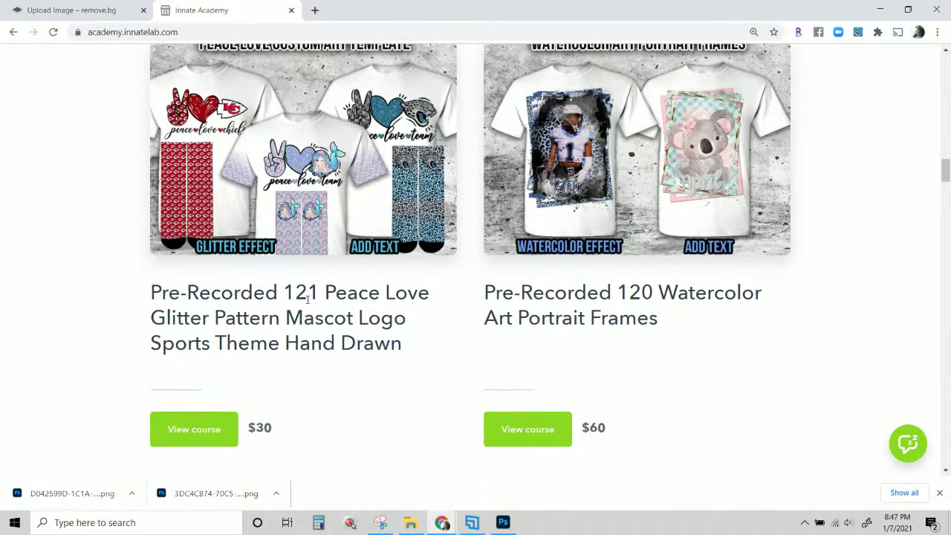
{"action": "scroll", "coordinate": [306, 300], "scroll_direction": "up", "scroll_amount": 2}
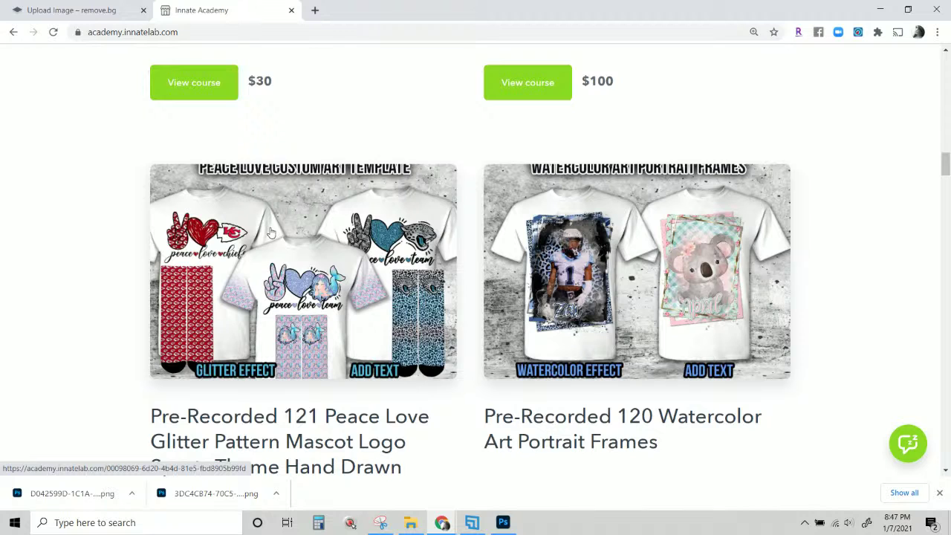
{"action": "scroll", "coordinate": [271, 233], "scroll_direction": "down", "scroll_amount": 1}
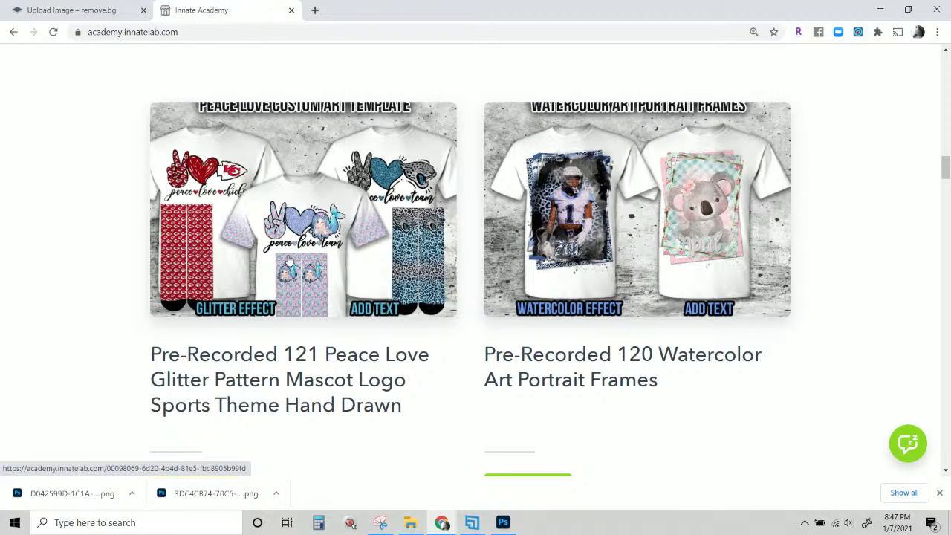
{"action": "scroll", "coordinate": [289, 260], "scroll_direction": "down", "scroll_amount": 1}
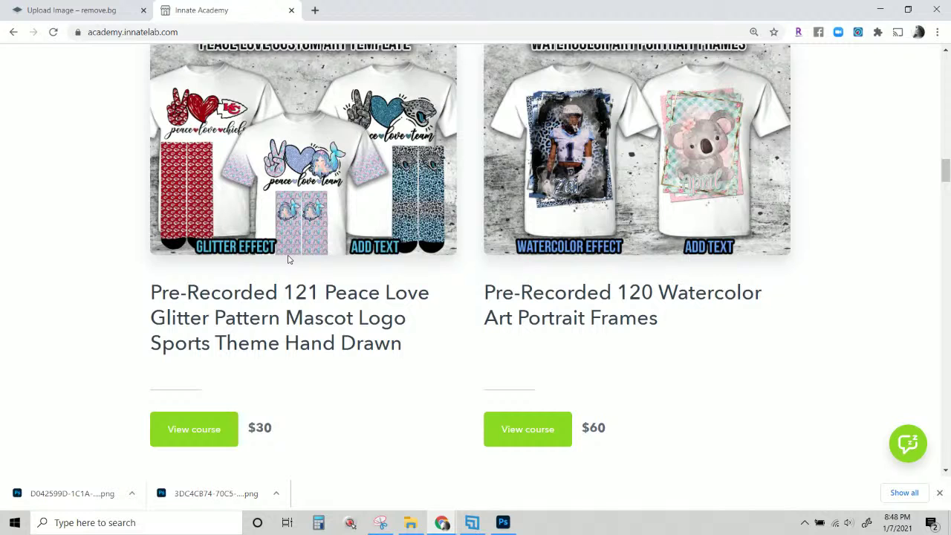
{"action": "scroll", "coordinate": [290, 258], "scroll_direction": "up", "scroll_amount": 2}
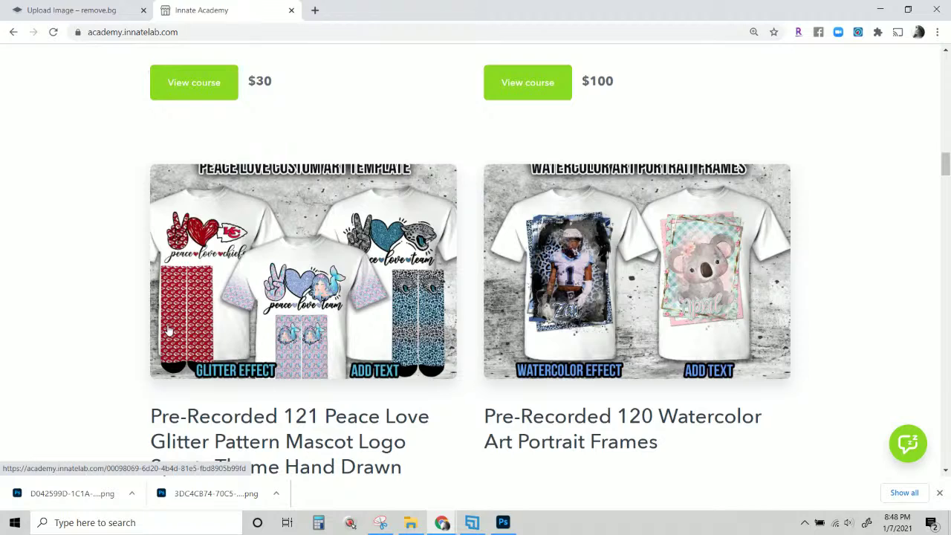
{"action": "scroll", "coordinate": [169, 332], "scroll_direction": "down", "scroll_amount": 6}
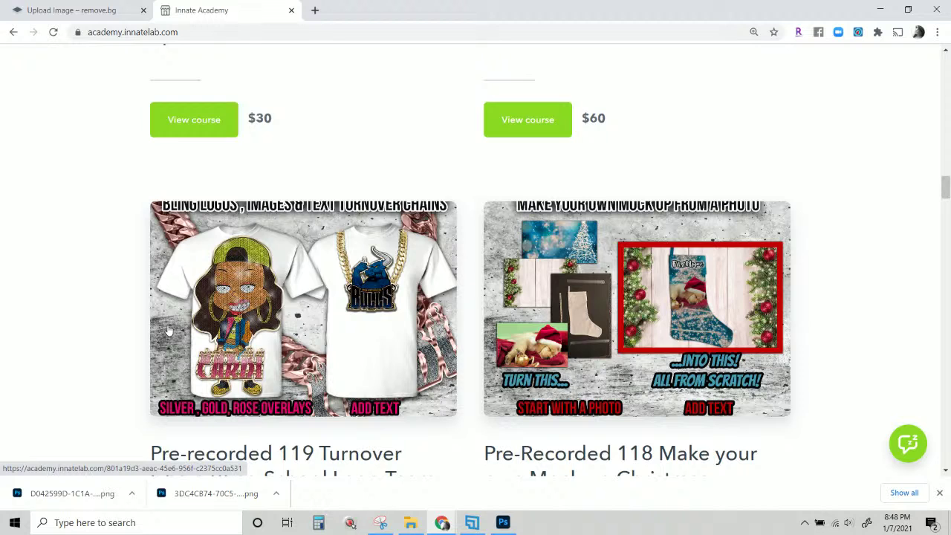
{"action": "scroll", "coordinate": [169, 332], "scroll_direction": "down", "scroll_amount": 1}
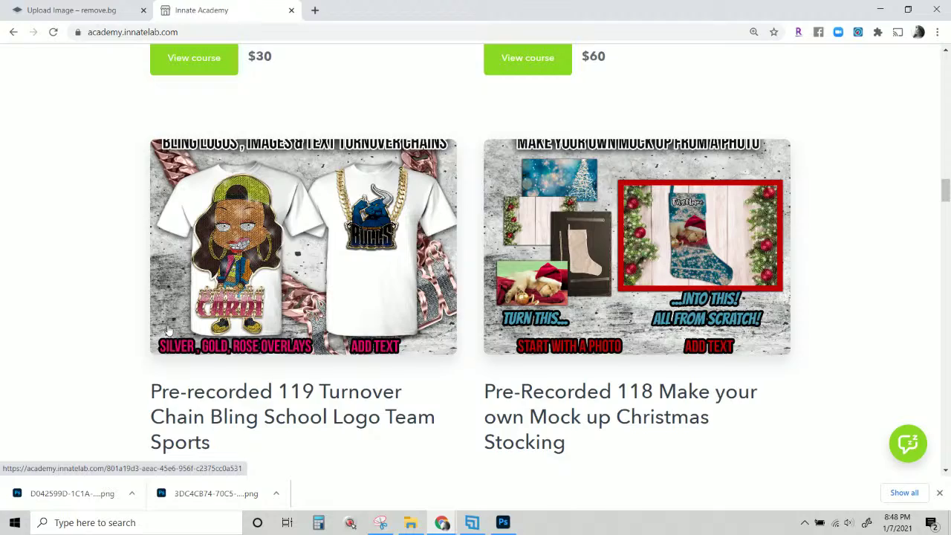
{"action": "scroll", "coordinate": [170, 332], "scroll_direction": "down", "scroll_amount": 1}
{"action": "scroll", "coordinate": [168, 327], "scroll_direction": "down", "scroll_amount": 6}
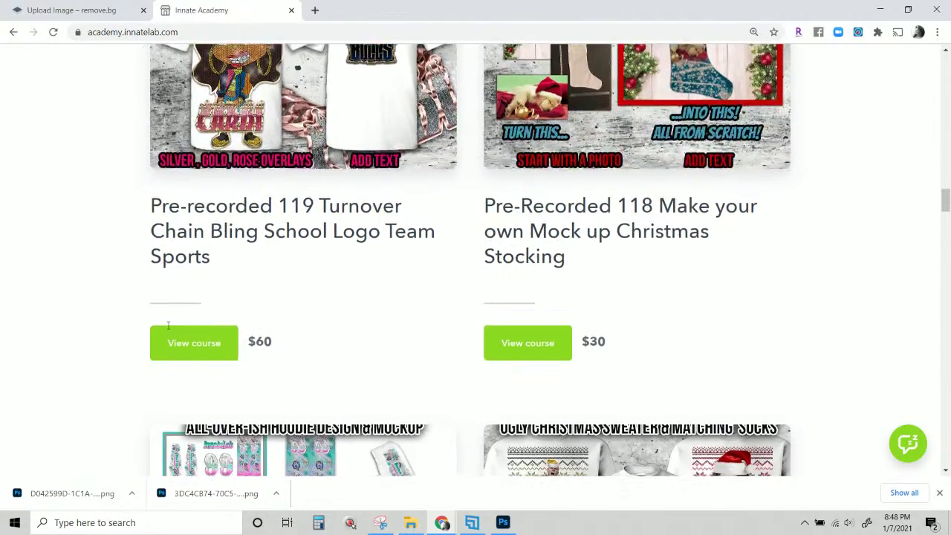
{"action": "scroll", "coordinate": [641, 286], "scroll_direction": "down", "scroll_amount": 5}
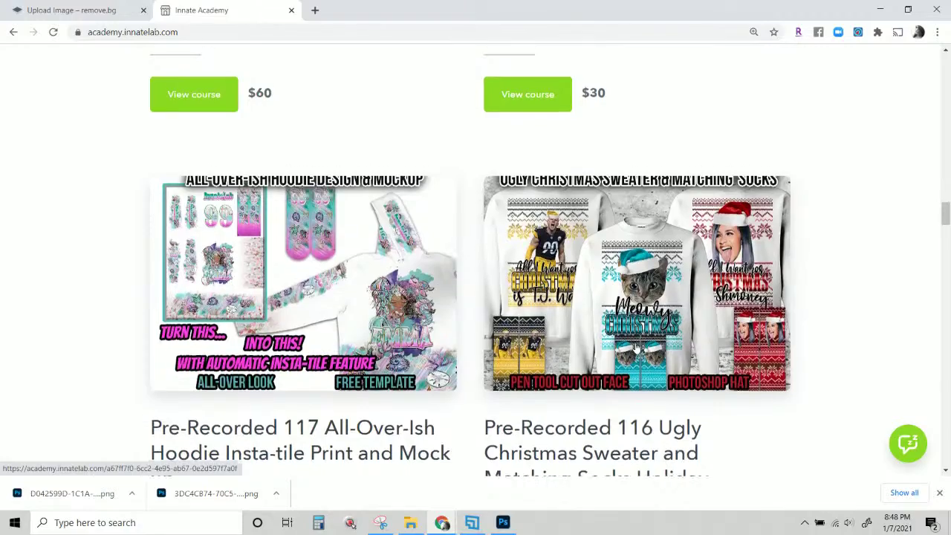
{"action": "scroll", "coordinate": [641, 286], "scroll_direction": "down", "scroll_amount": 2}
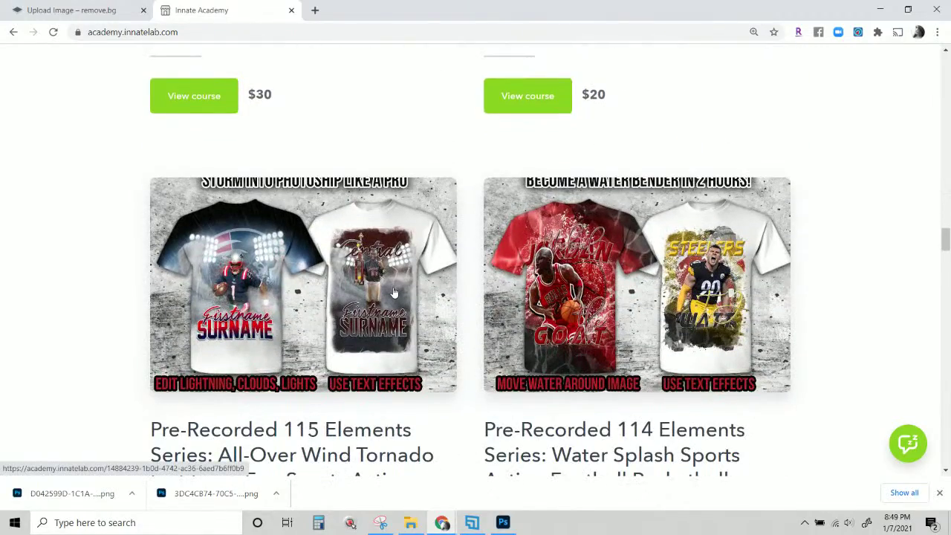
{"action": "scroll", "coordinate": [394, 292], "scroll_direction": "down", "scroll_amount": 1}
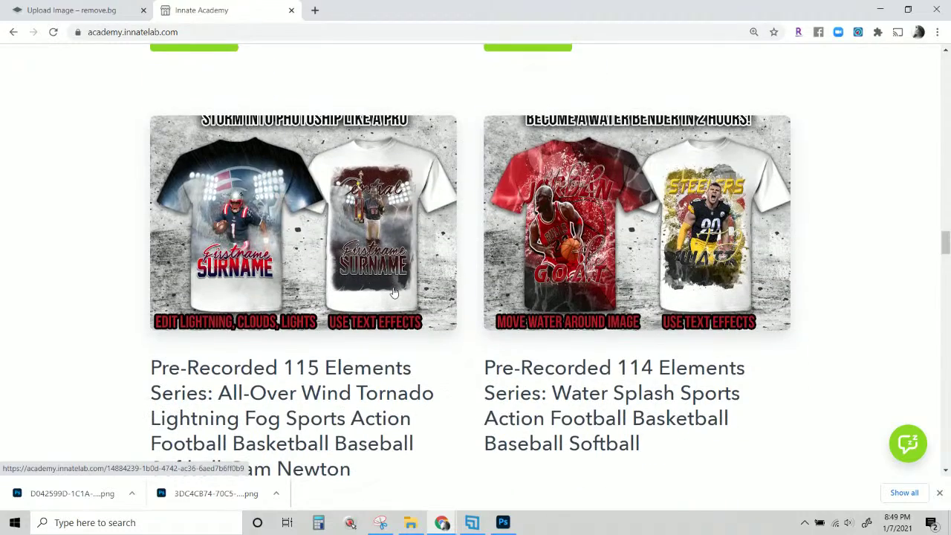
{"action": "scroll", "coordinate": [395, 293], "scroll_direction": "down", "scroll_amount": 7}
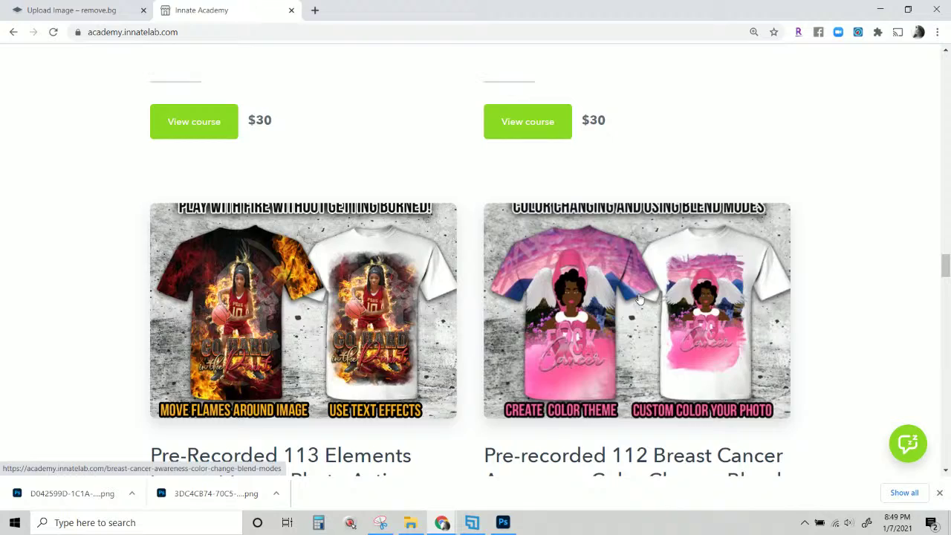
{"action": "scroll", "coordinate": [639, 299], "scroll_direction": "down", "scroll_amount": 7}
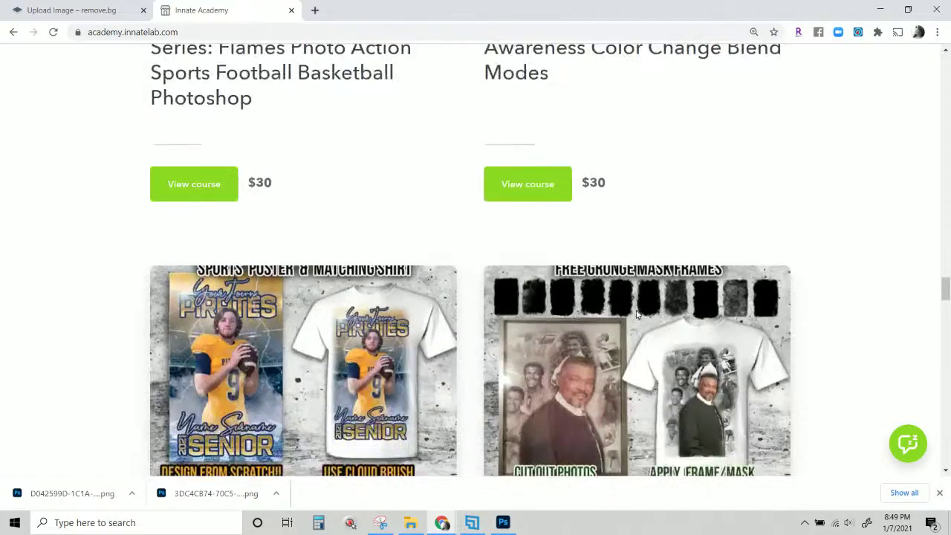
{"action": "scroll", "coordinate": [637, 314], "scroll_direction": "down", "scroll_amount": 1}
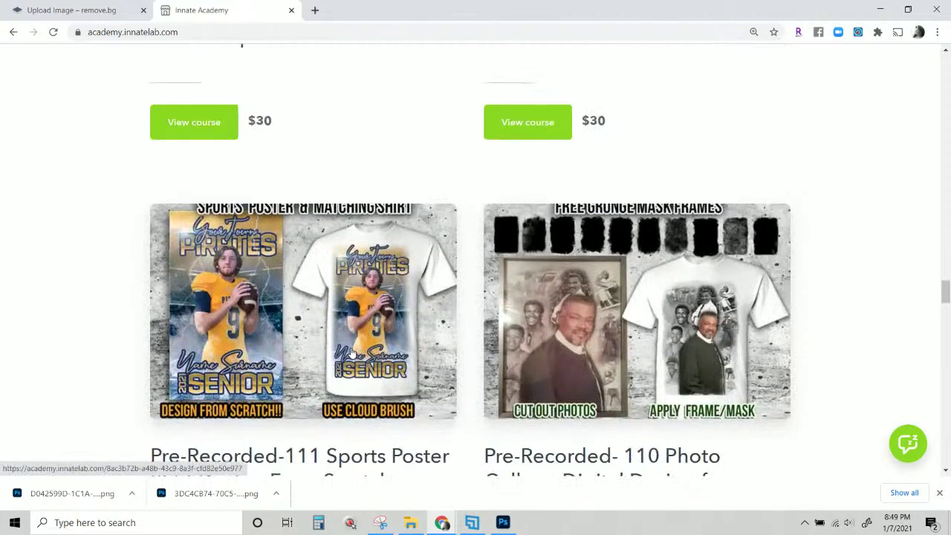
{"action": "scroll", "coordinate": [353, 352], "scroll_direction": "down", "scroll_amount": 6}
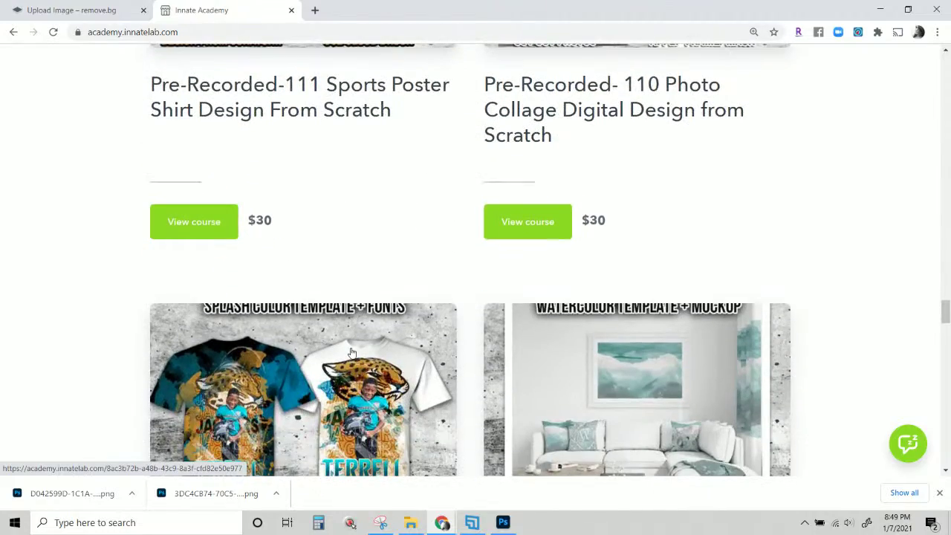
{"action": "scroll", "coordinate": [352, 351], "scroll_direction": "down", "scroll_amount": 3}
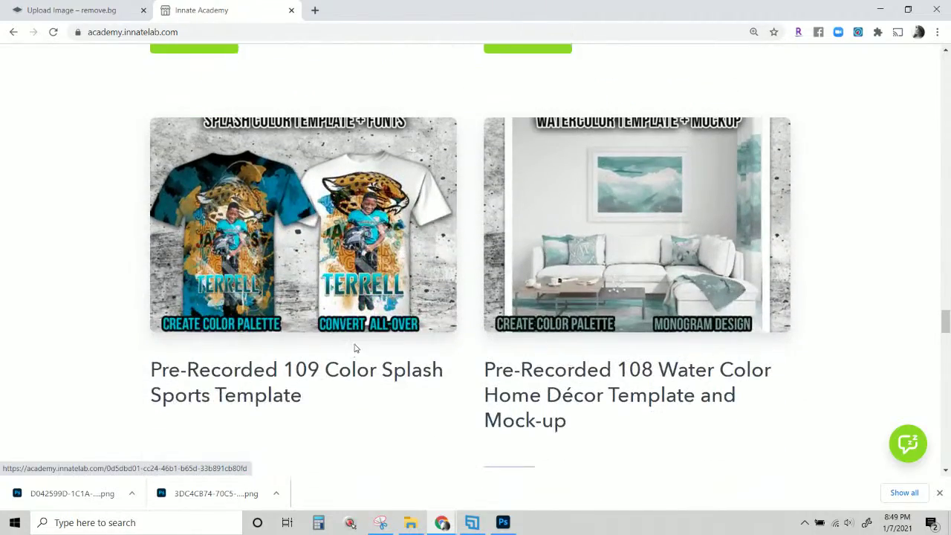
{"action": "scroll", "coordinate": [467, 357], "scroll_direction": "down", "scroll_amount": 2}
{"action": "scroll", "coordinate": [467, 360], "scroll_direction": "down", "scroll_amount": 1}
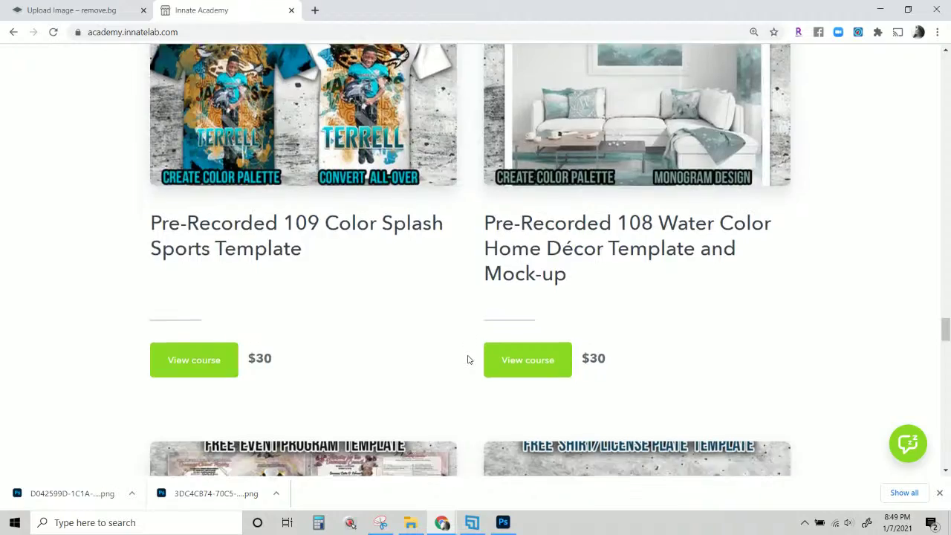
{"action": "scroll", "coordinate": [468, 359], "scroll_direction": "down", "scroll_amount": 1}
{"action": "scroll", "coordinate": [468, 360], "scroll_direction": "down", "scroll_amount": 5}
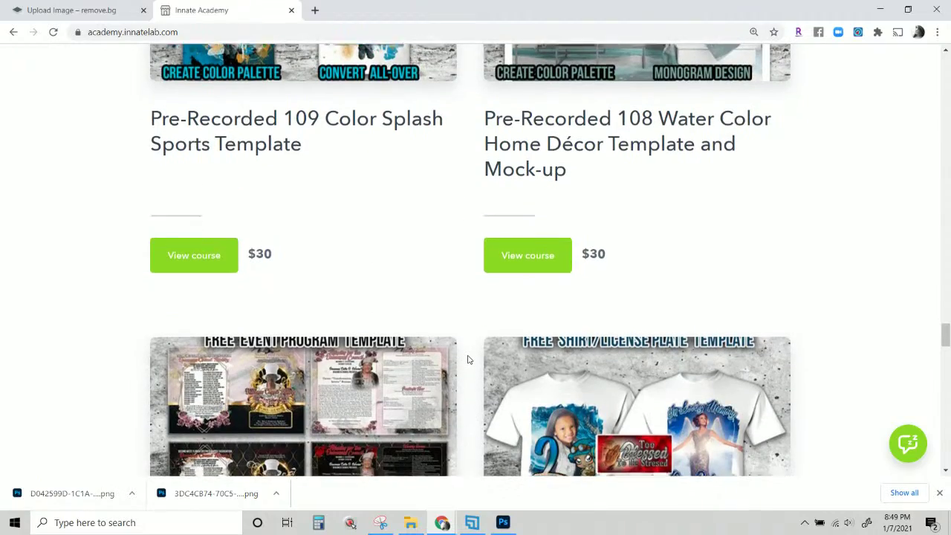
{"action": "scroll", "coordinate": [468, 360], "scroll_direction": "down", "scroll_amount": 2}
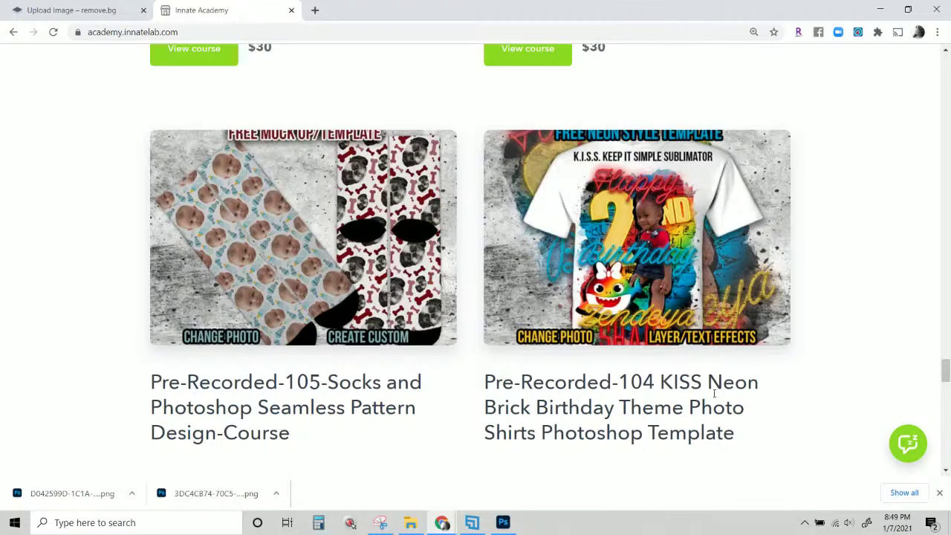
{"action": "scroll", "coordinate": [711, 382], "scroll_direction": "down", "scroll_amount": 7}
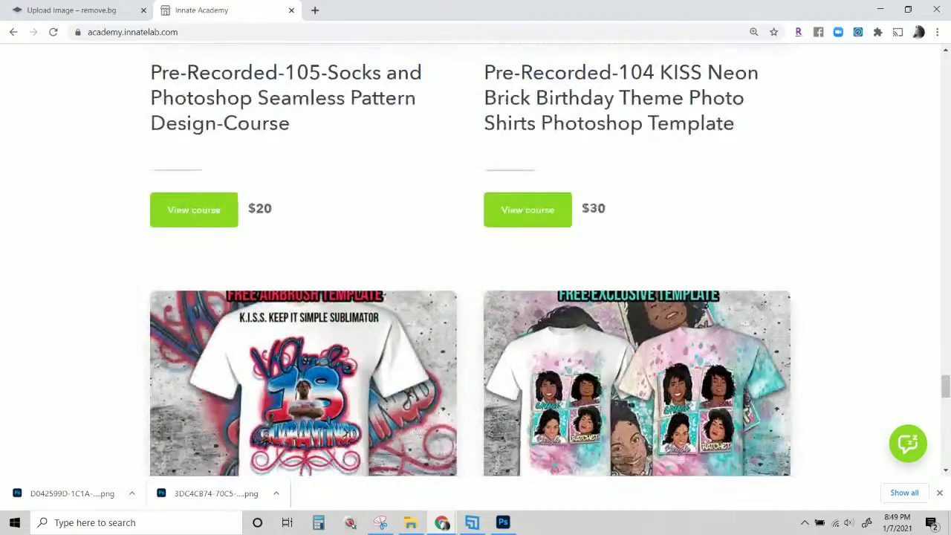
{"action": "scroll", "coordinate": [667, 376], "scroll_direction": "down", "scroll_amount": 4}
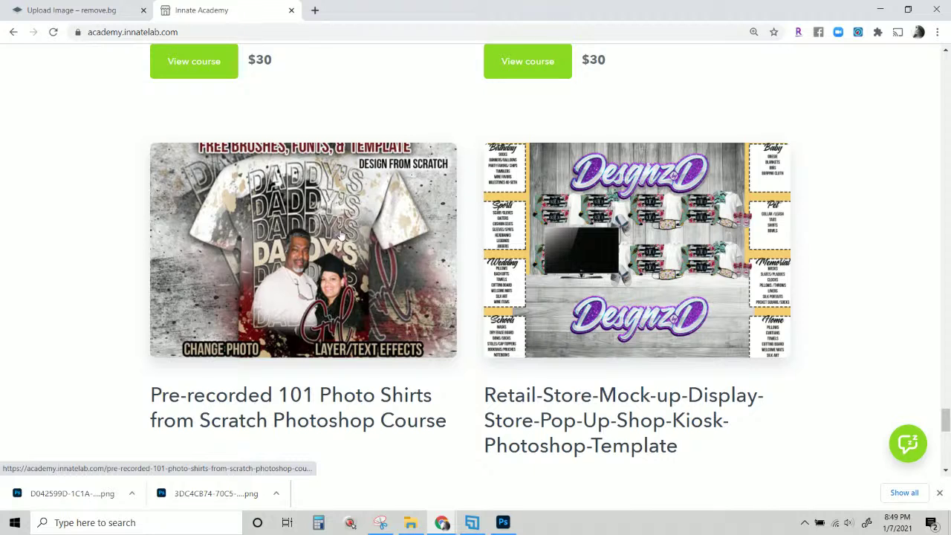
{"action": "scroll", "coordinate": [341, 235], "scroll_direction": "up", "scroll_amount": 4}
Scroll back up to the 105 Socks ($20) and 104 KISS Neon Birthday ($30) courses.
{"action": "scroll", "coordinate": [341, 235], "scroll_direction": "up", "scroll_amount": 3}
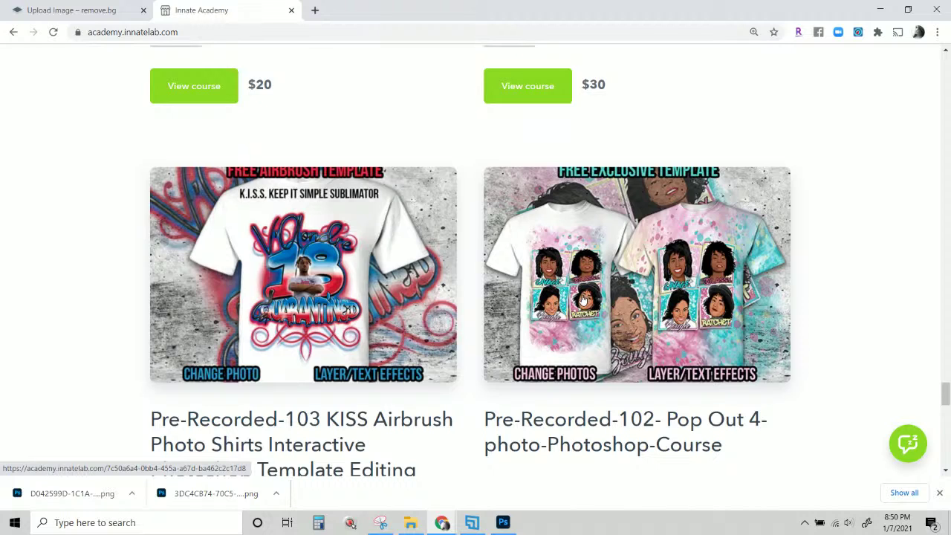
{"action": "scroll", "coordinate": [461, 323], "scroll_direction": "up", "scroll_amount": 1}
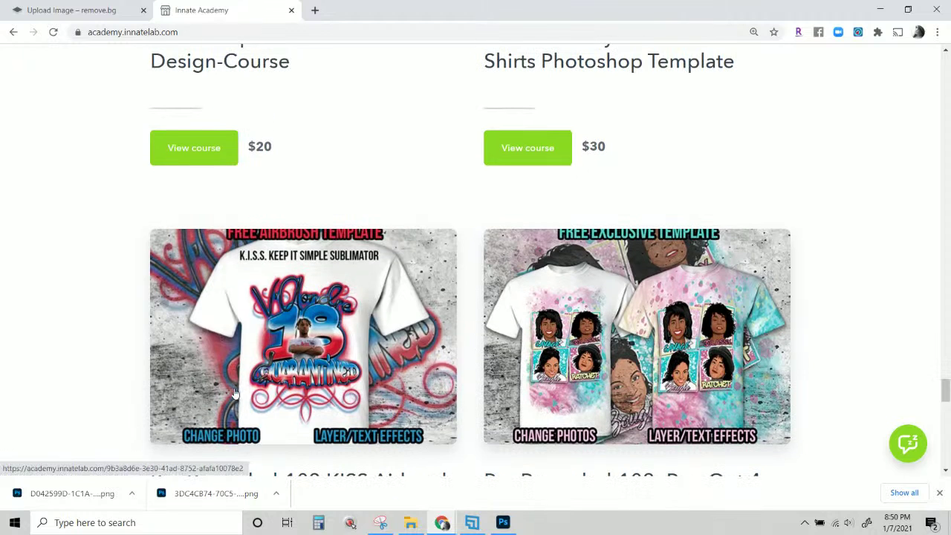
{"action": "scroll", "coordinate": [353, 322], "scroll_direction": "down", "scroll_amount": 1}
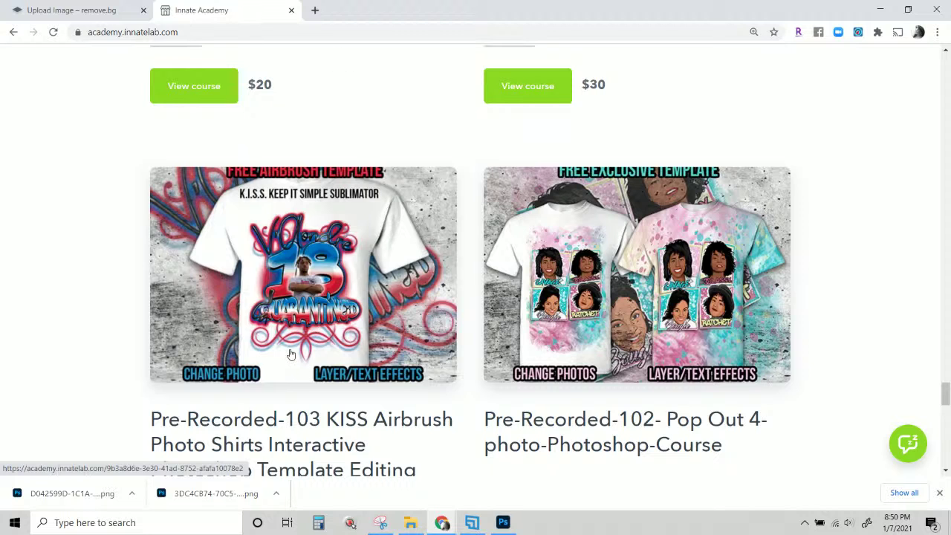
{"action": "scroll", "coordinate": [290, 355], "scroll_direction": "up", "scroll_amount": 1}
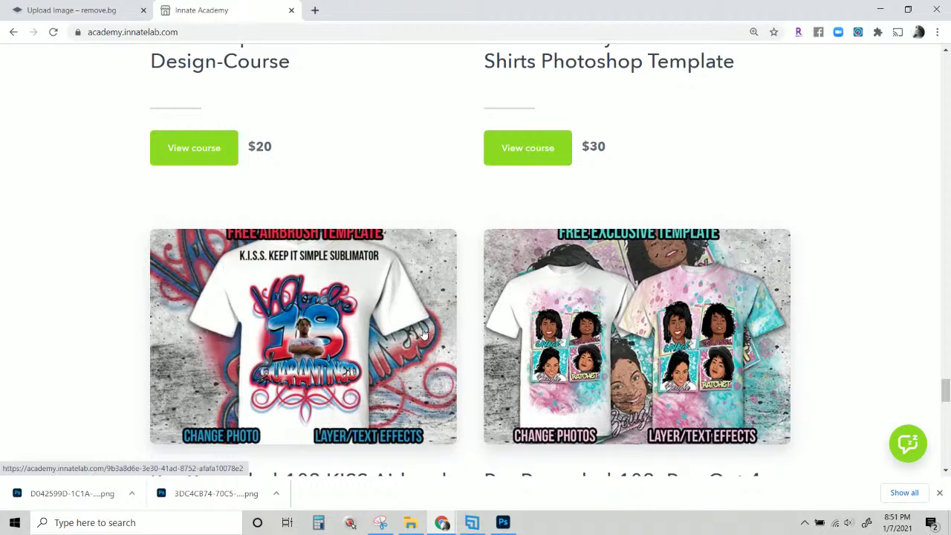
{"action": "scroll", "coordinate": [305, 370], "scroll_direction": "up", "scroll_amount": 2}
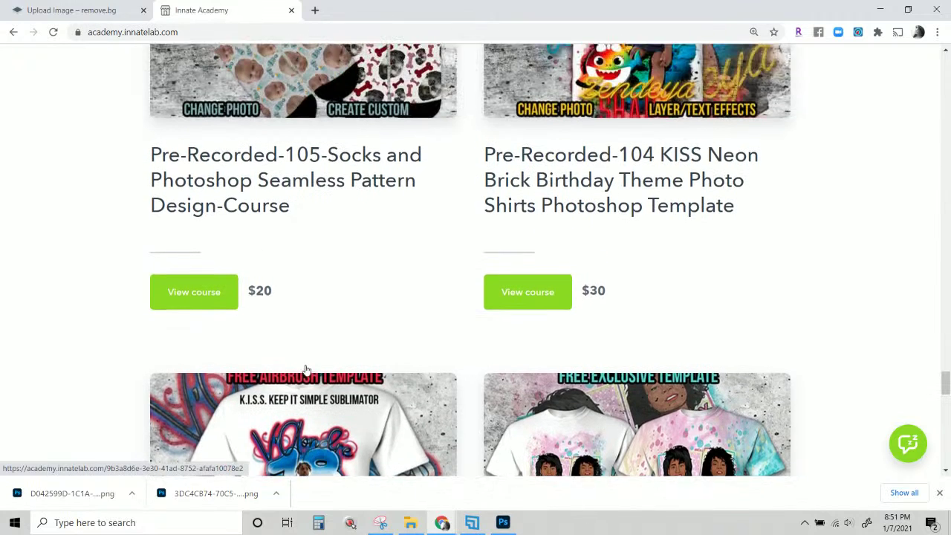
{"action": "scroll", "coordinate": [305, 369], "scroll_direction": "up", "scroll_amount": 2}
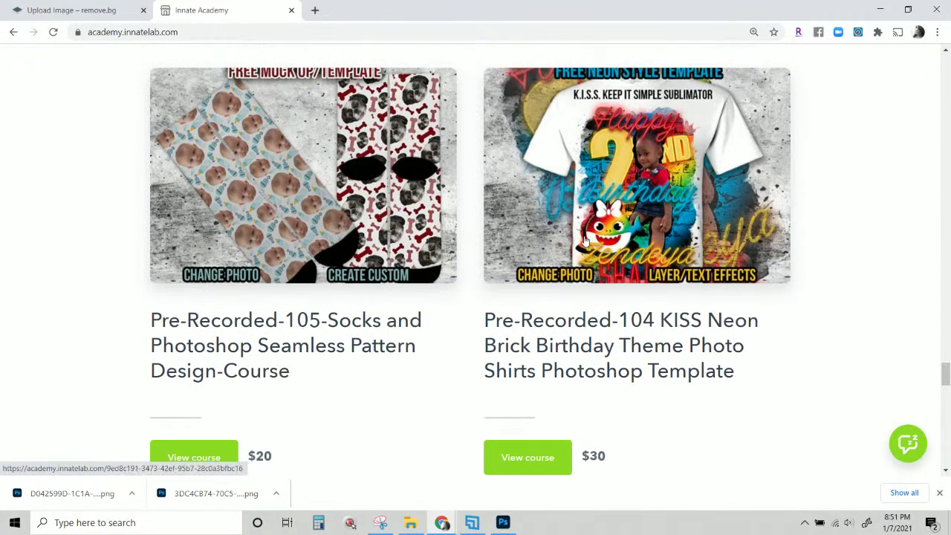
{"action": "scroll", "coordinate": [584, 240], "scroll_direction": "up", "scroll_amount": 1}
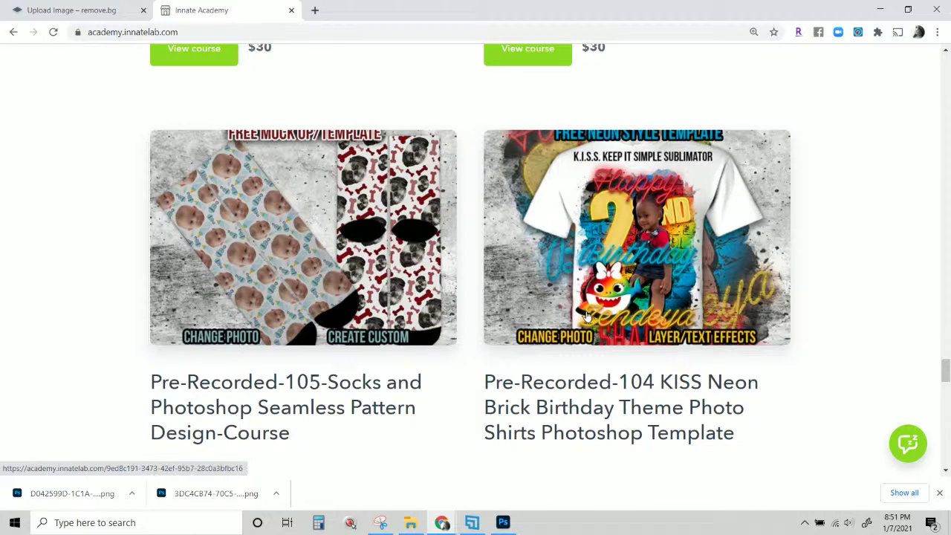
{"action": "scroll", "coordinate": [587, 316], "scroll_direction": "down", "scroll_amount": 8}
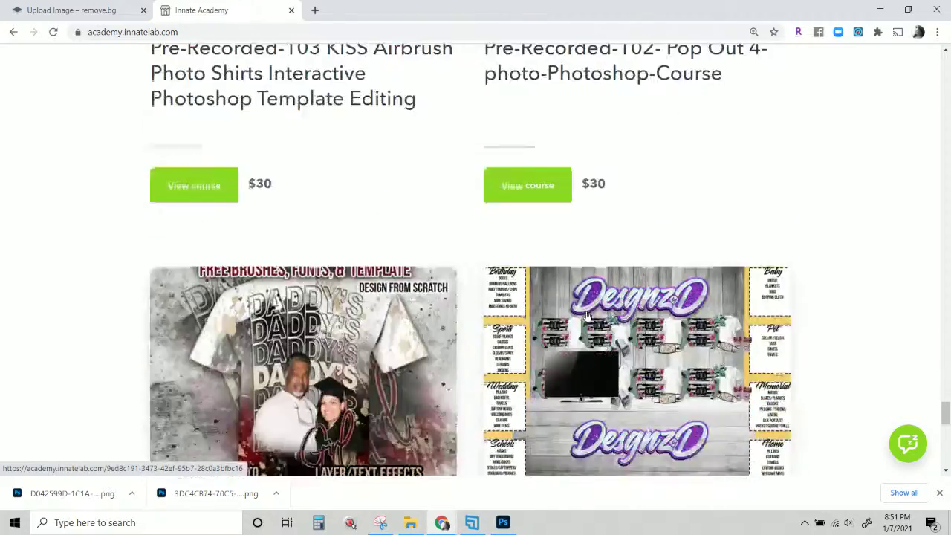
{"action": "scroll", "coordinate": [587, 316], "scroll_direction": "up", "scroll_amount": 8}
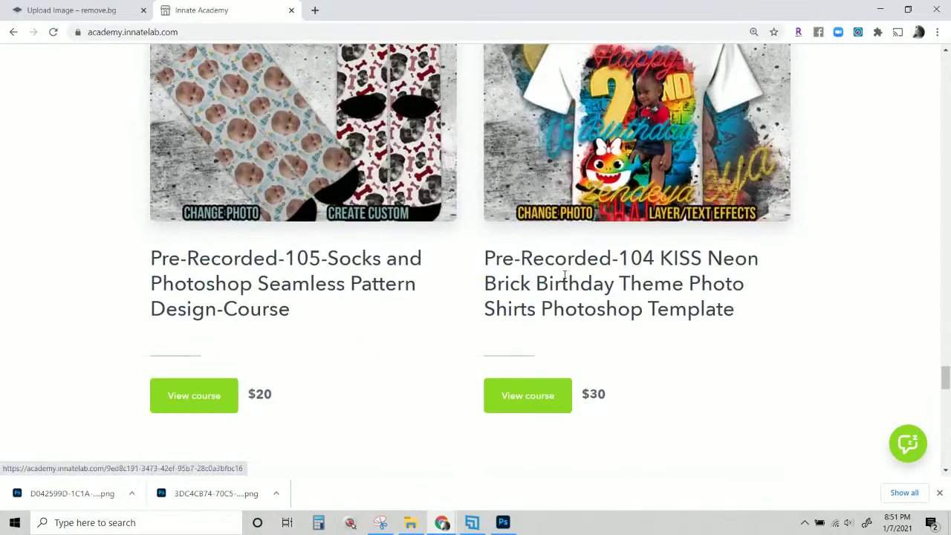
{"action": "scroll", "coordinate": [592, 259], "scroll_direction": "up", "scroll_amount": 2}
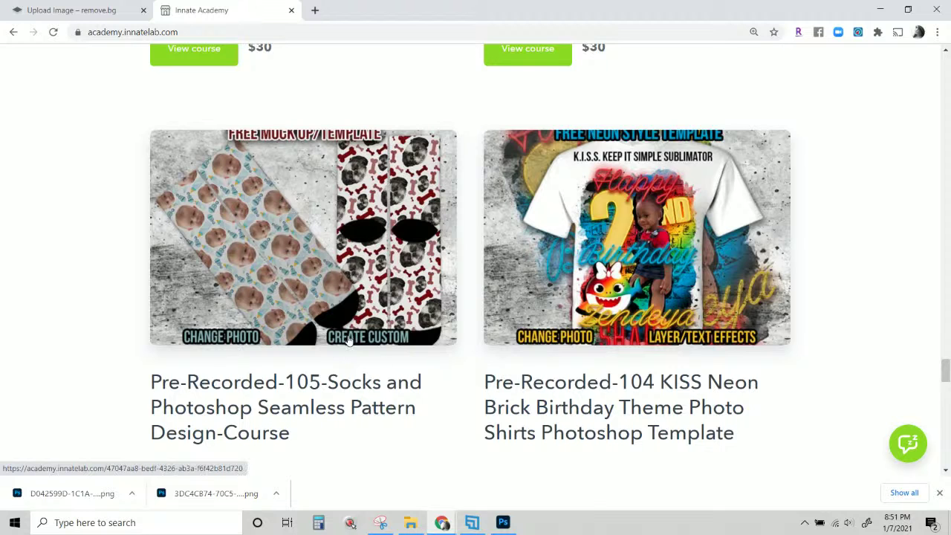
{"action": "scroll", "coordinate": [378, 306], "scroll_direction": "up", "scroll_amount": 6}
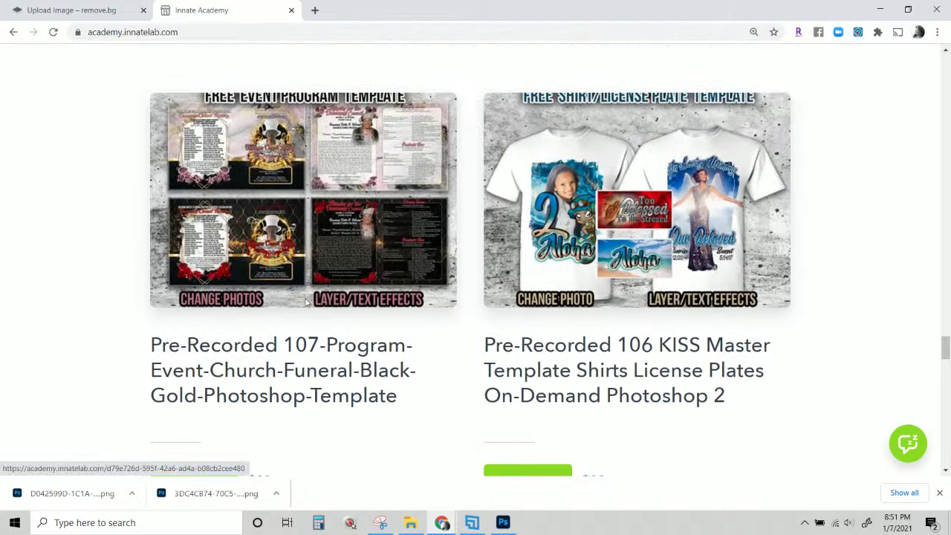
{"action": "scroll", "coordinate": [229, 273], "scroll_direction": "up", "scroll_amount": 1}
{"action": "scroll", "coordinate": [230, 273], "scroll_direction": "up", "scroll_amount": 6}
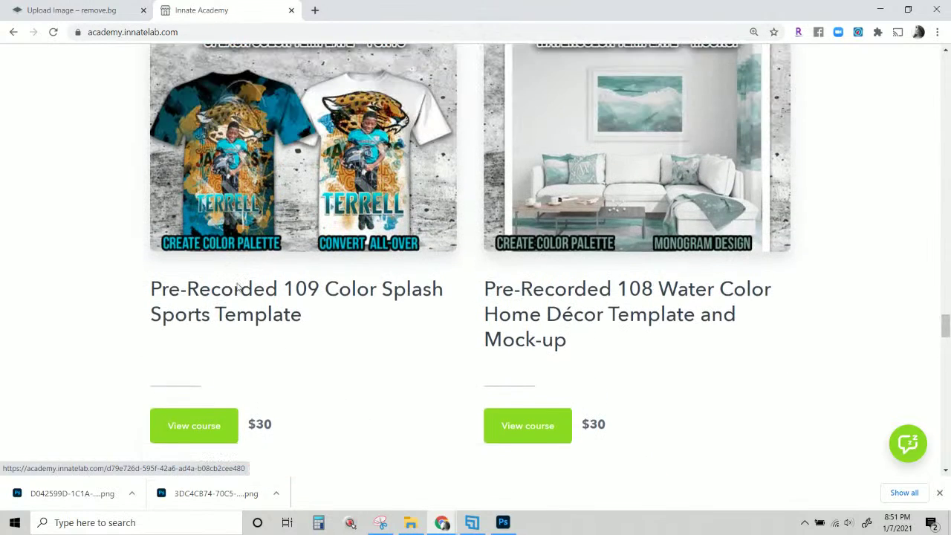
{"action": "scroll", "coordinate": [238, 288], "scroll_direction": "up", "scroll_amount": 2}
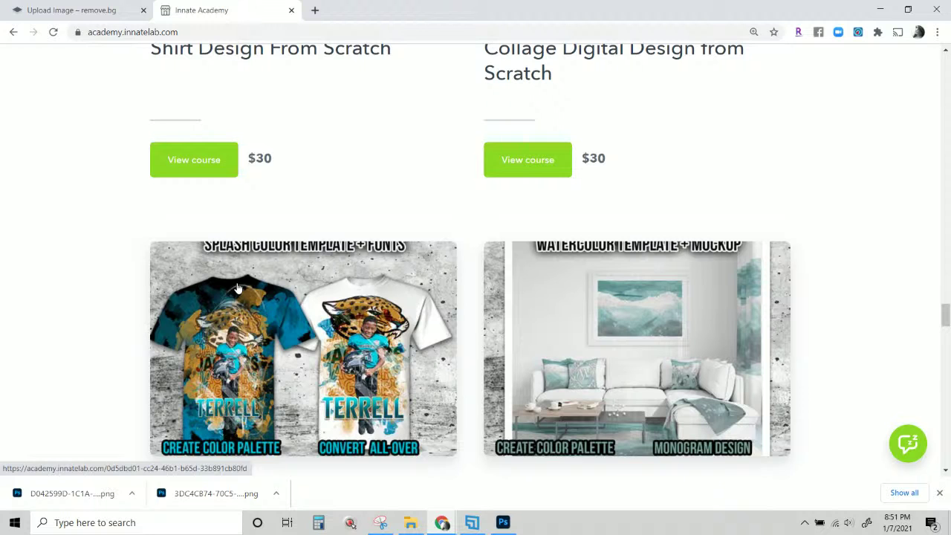
{"action": "scroll", "coordinate": [237, 288], "scroll_direction": "down", "scroll_amount": 2}
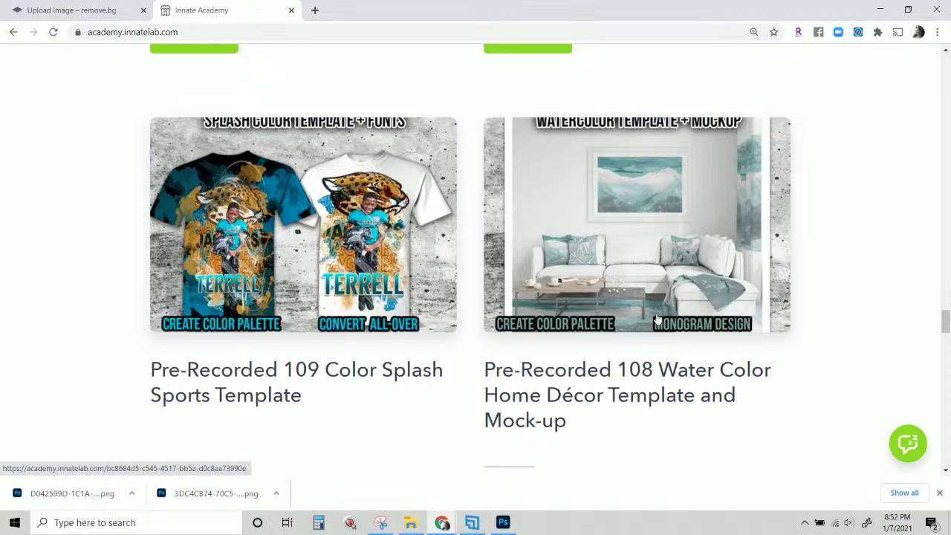
{"action": "scroll", "coordinate": [657, 319], "scroll_direction": "up", "scroll_amount": 2}
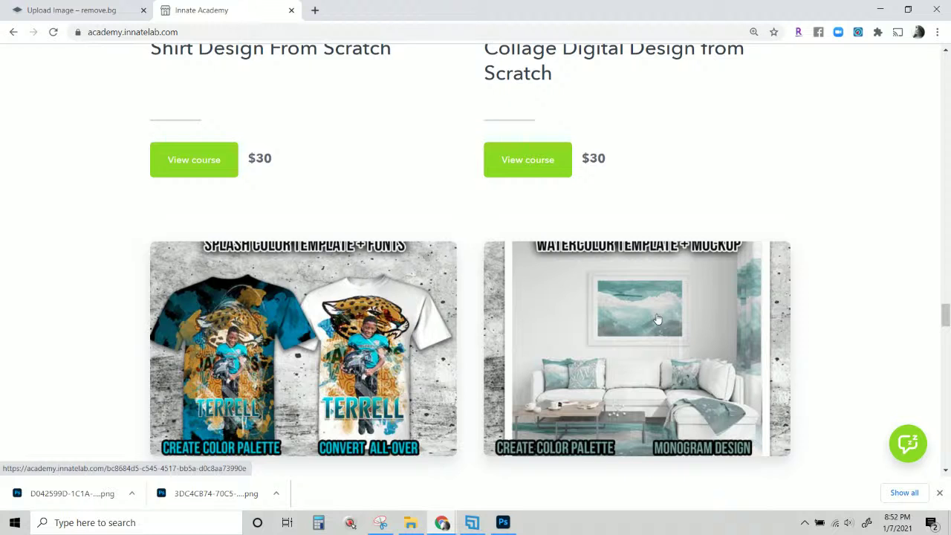
{"action": "scroll", "coordinate": [657, 319], "scroll_direction": "down", "scroll_amount": 2}
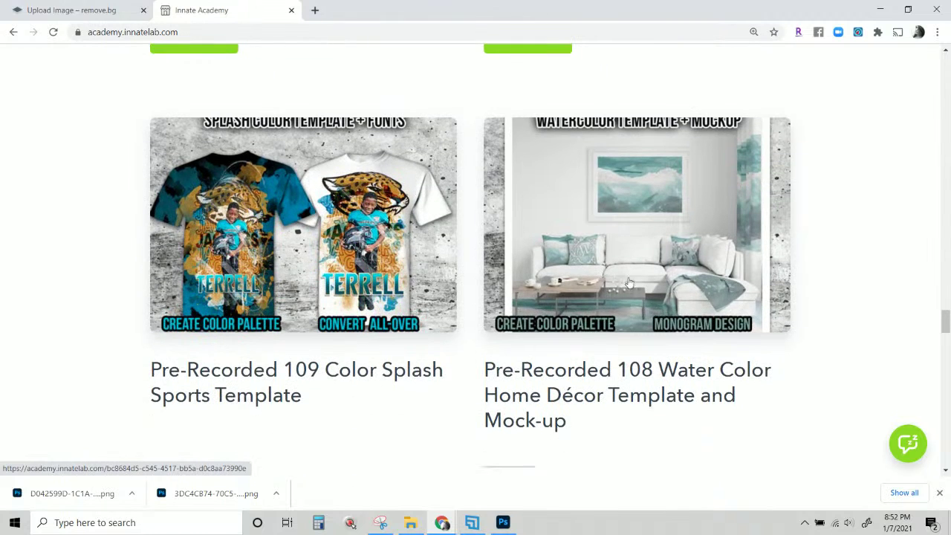
{"action": "scroll", "coordinate": [624, 301], "scroll_direction": "down", "scroll_amount": 1}
{"action": "scroll", "coordinate": [621, 297], "scroll_direction": "up", "scroll_amount": 1}
{"action": "scroll", "coordinate": [628, 349], "scroll_direction": "down", "scroll_amount": 15}
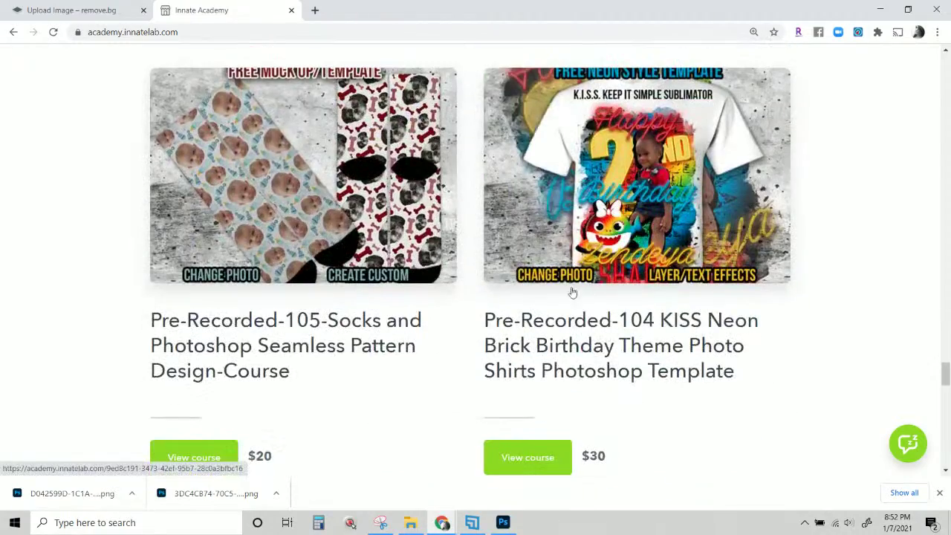
{"action": "scroll", "coordinate": [304, 267], "scroll_direction": "up", "scroll_amount": 20}
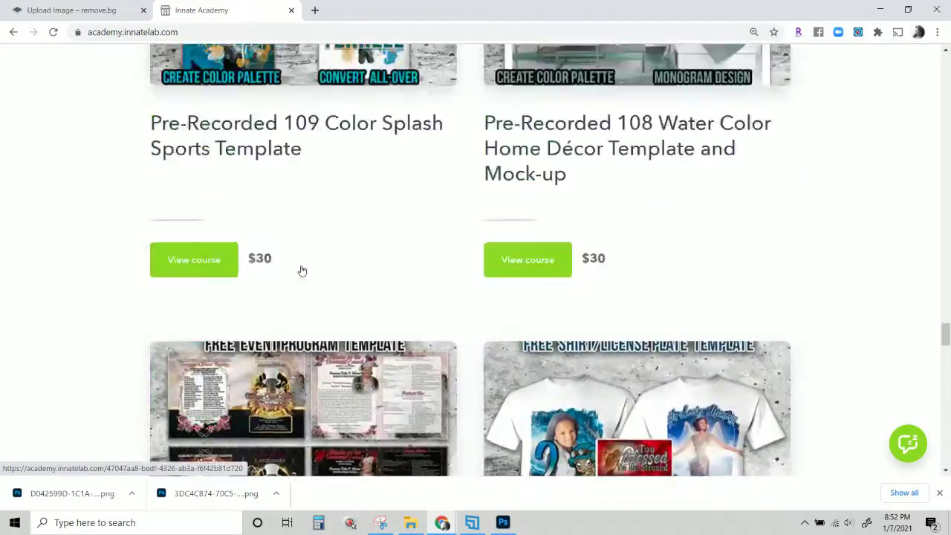
{"action": "scroll", "coordinate": [301, 271], "scroll_direction": "up", "scroll_amount": 12}
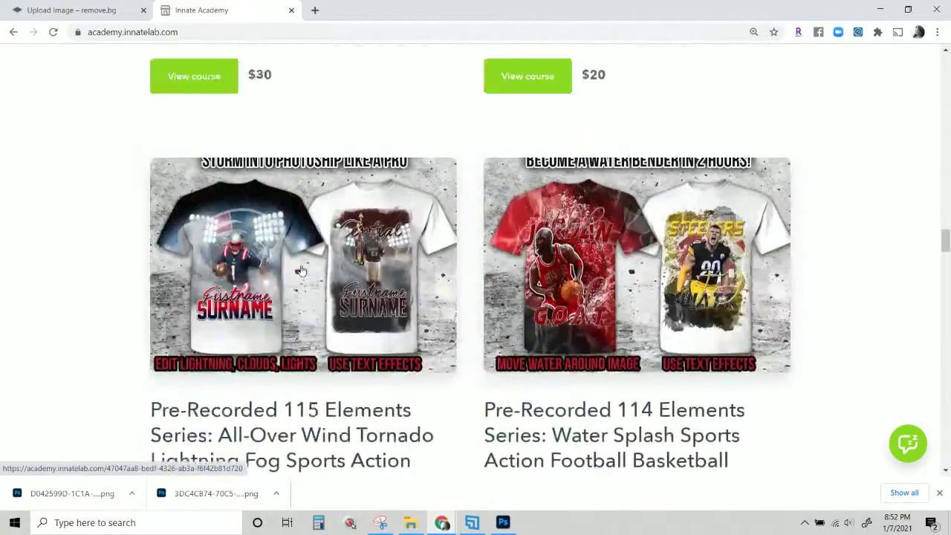
{"action": "scroll", "coordinate": [301, 271], "scroll_direction": "up", "scroll_amount": 3}
{"action": "scroll", "coordinate": [301, 271], "scroll_direction": "down", "scroll_amount": 4}
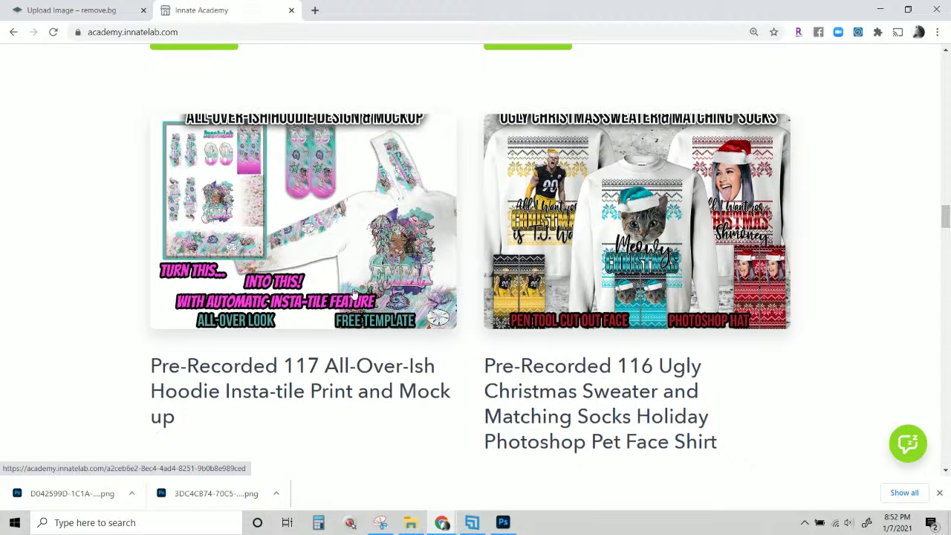
{"action": "scroll", "coordinate": [316, 272], "scroll_direction": "down", "scroll_amount": 2}
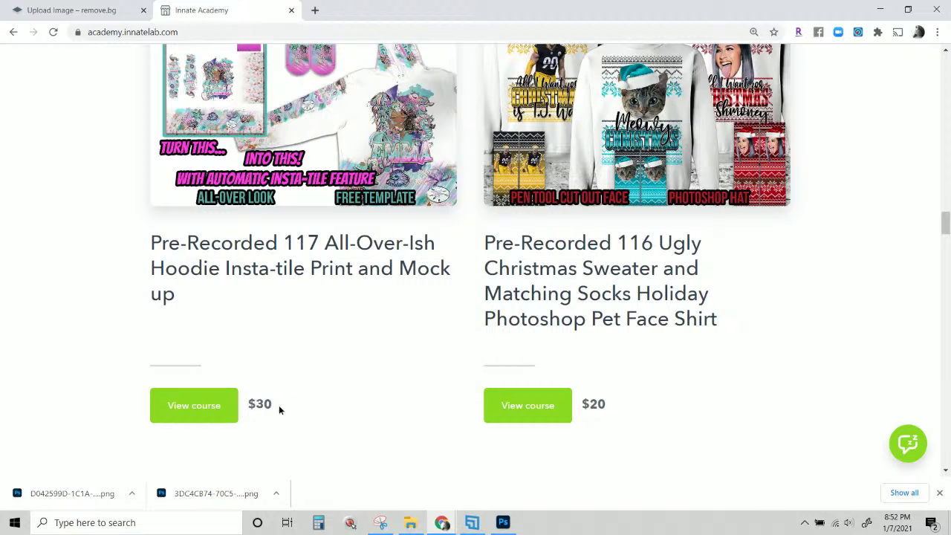
{"action": "left_click_drag", "start_coordinate": [279, 408], "coordinate": [249, 404]}
{"action": "scroll", "coordinate": [510, 299], "scroll_direction": "up", "scroll_amount": 4}
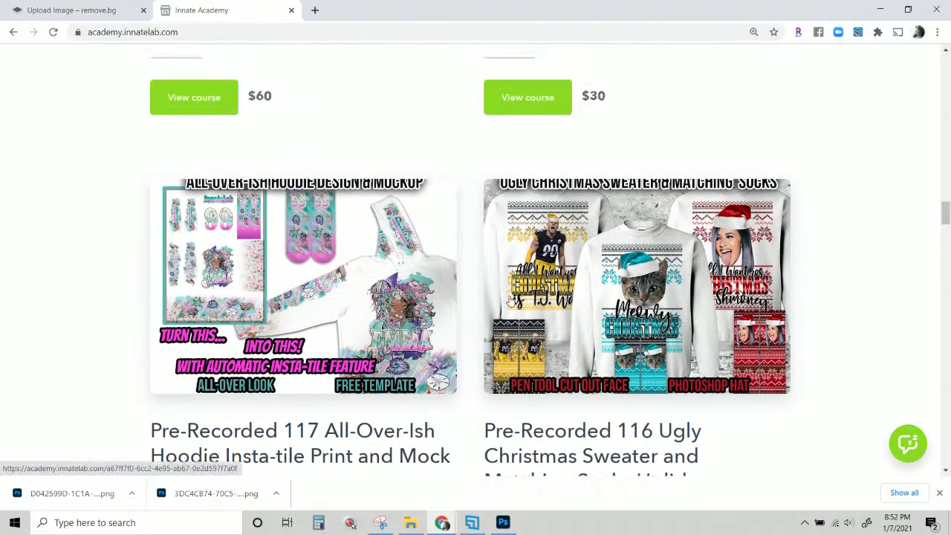
{"action": "scroll", "coordinate": [510, 298], "scroll_direction": "up", "scroll_amount": 2}
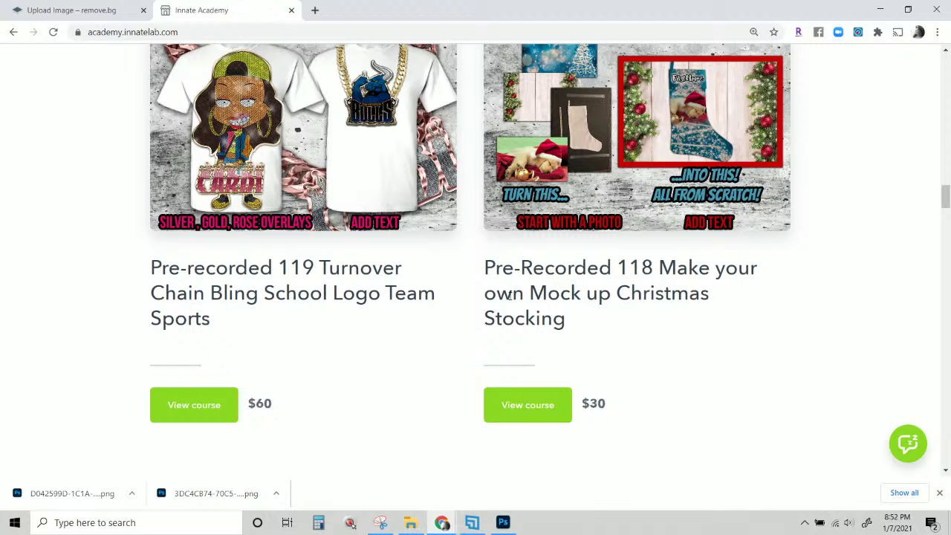
{"action": "scroll", "coordinate": [473, 352], "scroll_direction": "down", "scroll_amount": 2}
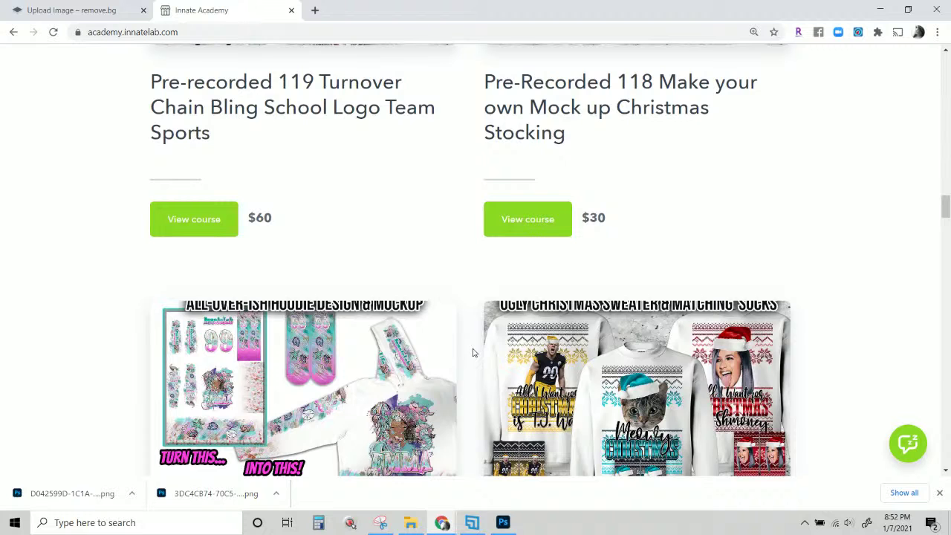
{"action": "scroll", "coordinate": [537, 312], "scroll_direction": "up", "scroll_amount": 2}
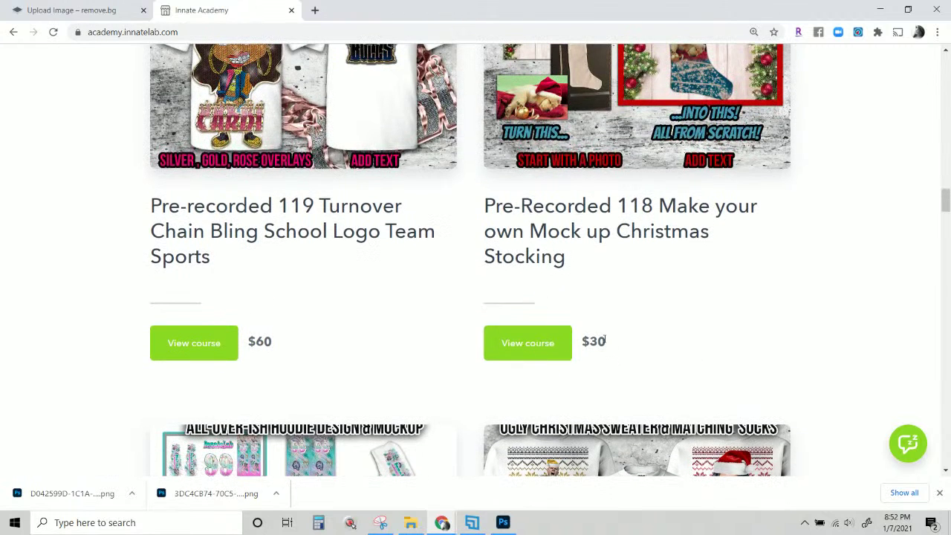
{"action": "scroll", "coordinate": [601, 335], "scroll_direction": "up", "scroll_amount": 2}
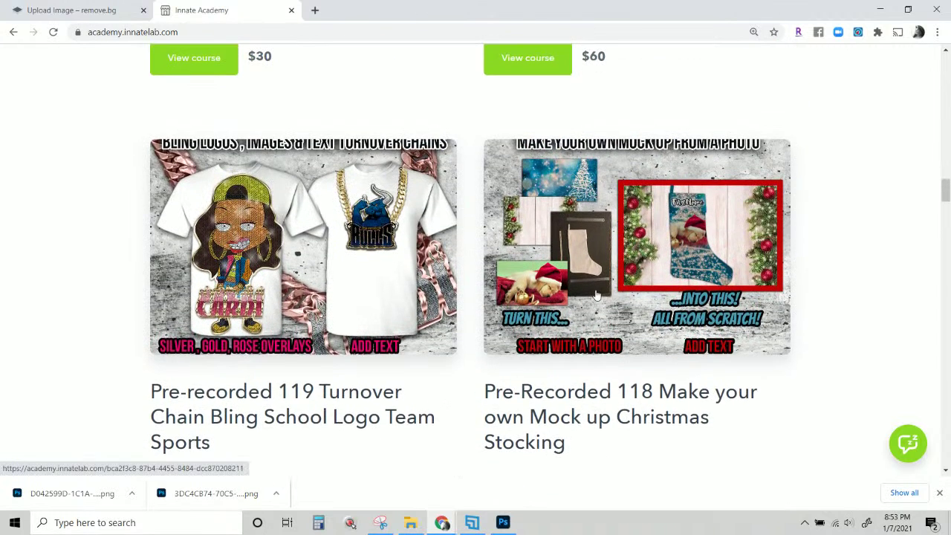
{"action": "scroll", "coordinate": [596, 295], "scroll_direction": "up", "scroll_amount": 1}
{"action": "scroll", "coordinate": [596, 294], "scroll_direction": "up", "scroll_amount": 3}
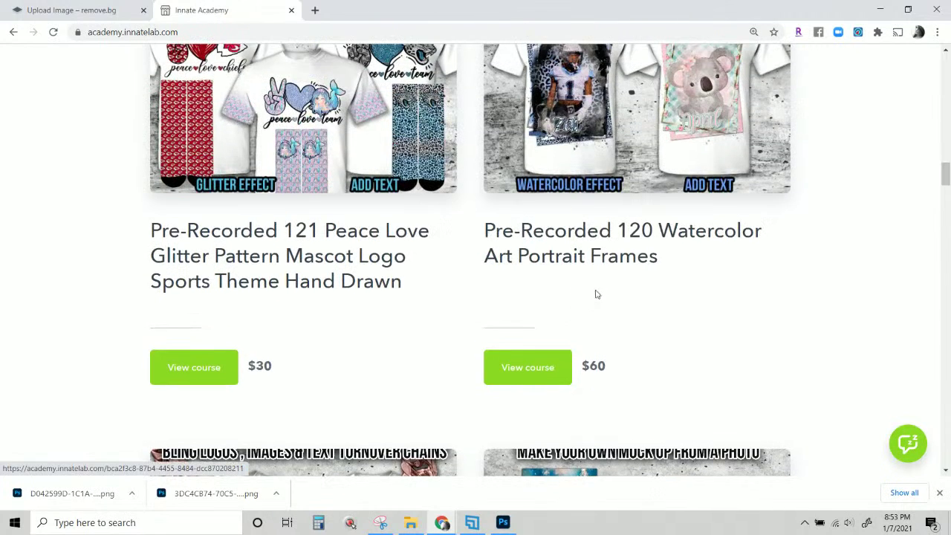
{"action": "scroll", "coordinate": [597, 295], "scroll_direction": "up", "scroll_amount": 2}
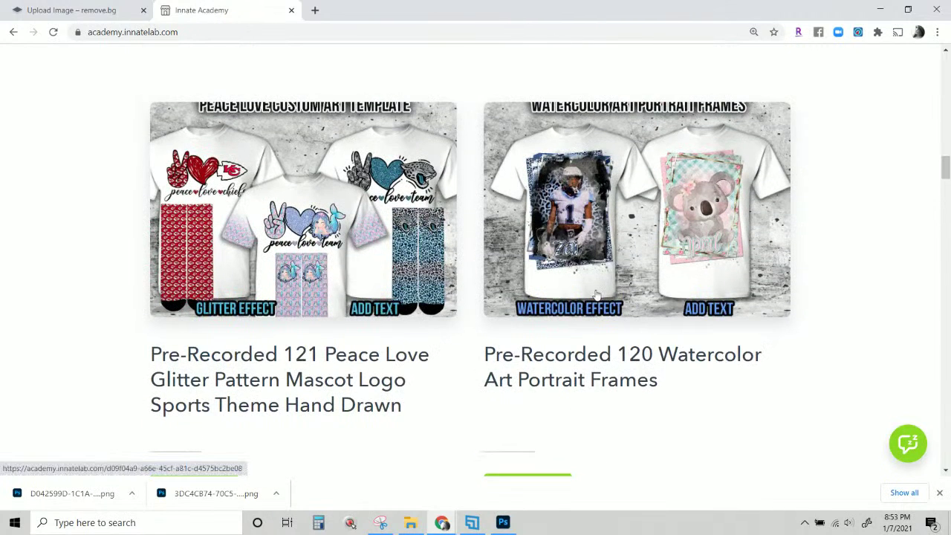
{"action": "scroll", "coordinate": [520, 293], "scroll_direction": "down", "scroll_amount": 1}
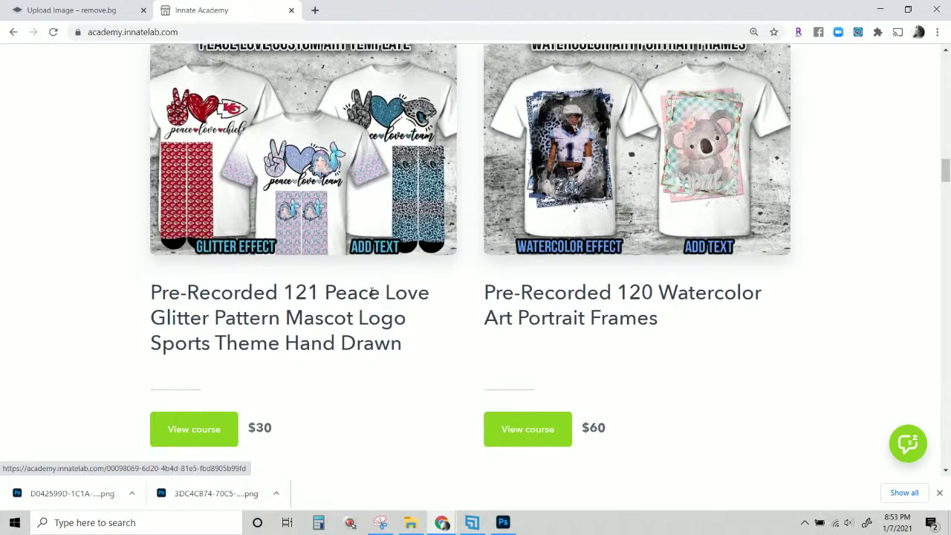
{"action": "scroll", "coordinate": [372, 291], "scroll_direction": "up", "scroll_amount": 1}
{"action": "scroll", "coordinate": [372, 291], "scroll_direction": "up", "scroll_amount": 1}
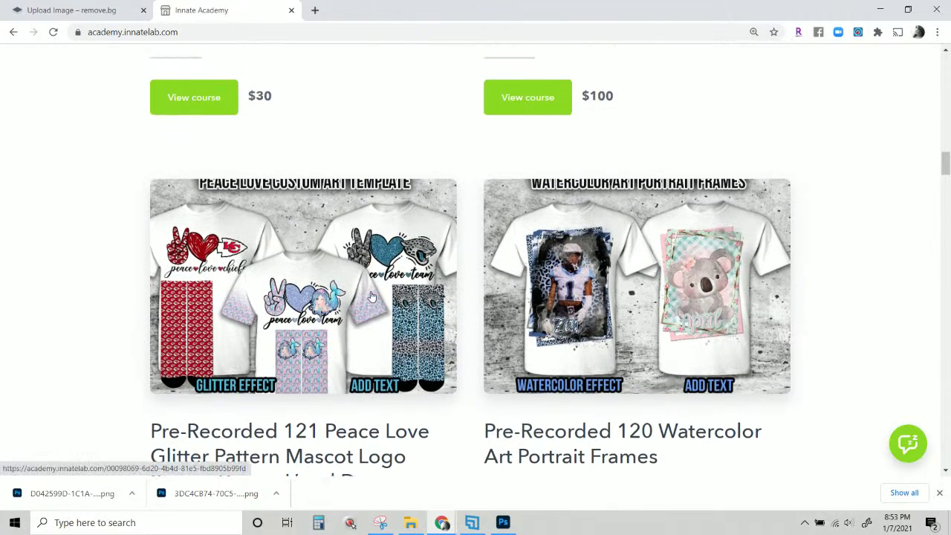
{"action": "scroll", "coordinate": [363, 335], "scroll_direction": "up", "scroll_amount": 3}
{"action": "scroll", "coordinate": [363, 388], "scroll_direction": "down", "scroll_amount": 2}
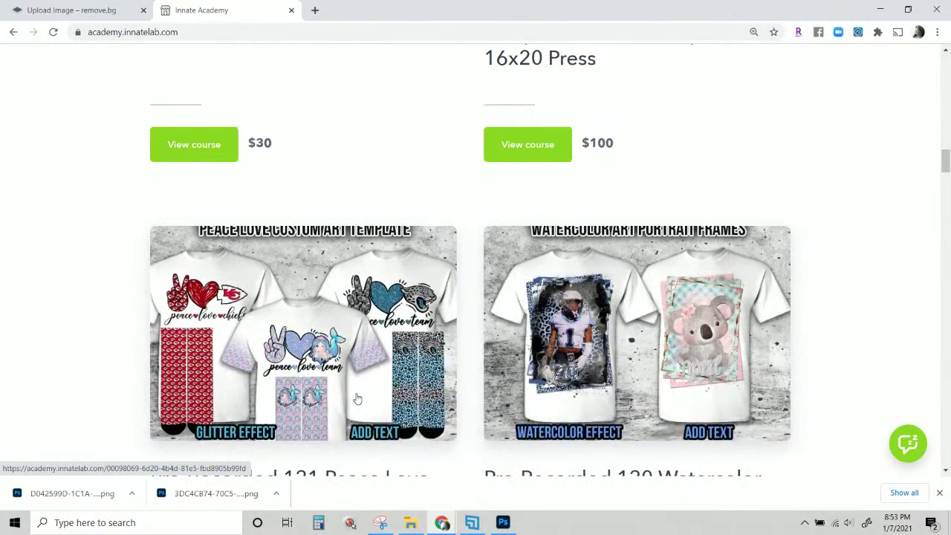
{"action": "scroll", "coordinate": [357, 400], "scroll_direction": "up", "scroll_amount": 4}
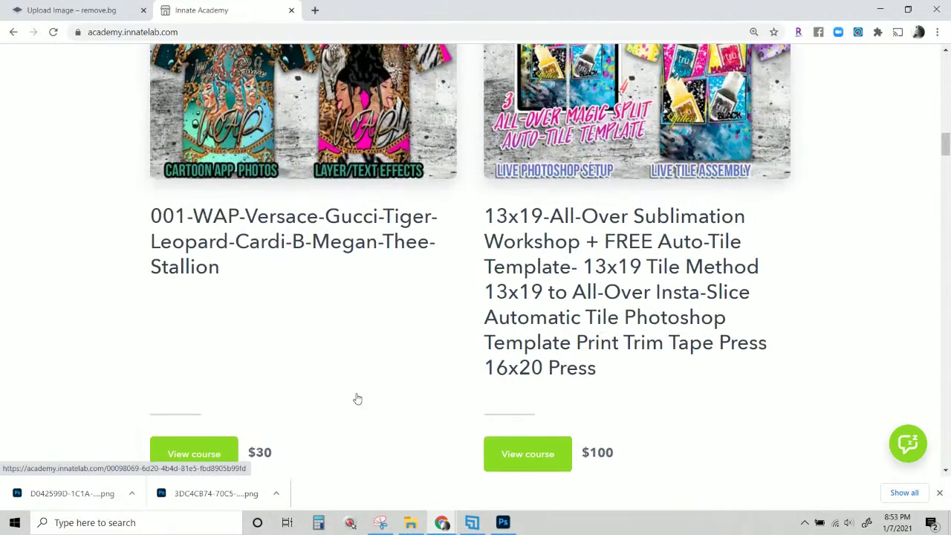
{"action": "scroll", "coordinate": [356, 398], "scroll_direction": "down", "scroll_amount": 2}
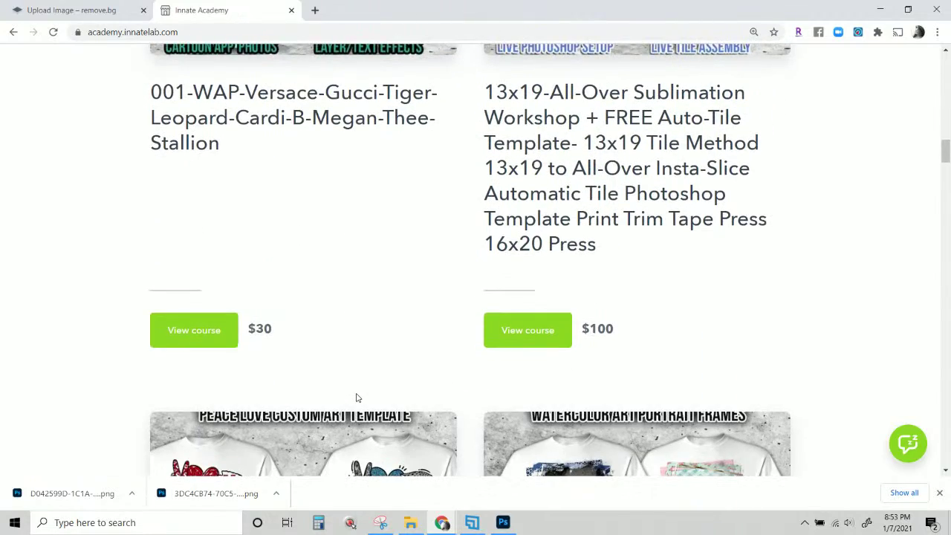
{"action": "scroll", "coordinate": [356, 397], "scroll_direction": "up", "scroll_amount": 1}
{"action": "scroll", "coordinate": [355, 398], "scroll_direction": "down", "scroll_amount": 3}
{"action": "scroll", "coordinate": [356, 398], "scroll_direction": "up", "scroll_amount": 5}
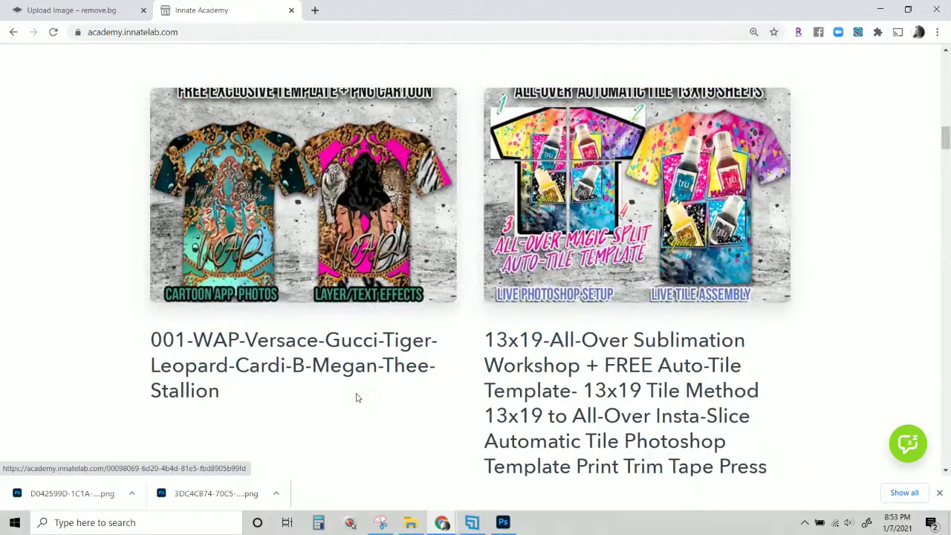
{"action": "scroll", "coordinate": [355, 397], "scroll_direction": "up", "scroll_amount": 2}
{"action": "scroll", "coordinate": [357, 399], "scroll_direction": "down", "scroll_amount": 2}
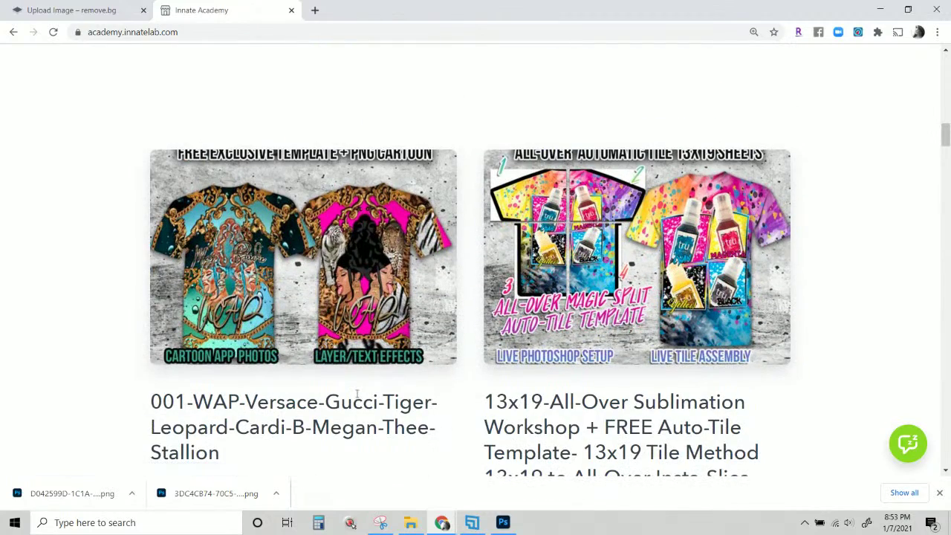
{"action": "scroll", "coordinate": [356, 394], "scroll_direction": "down", "scroll_amount": 7}
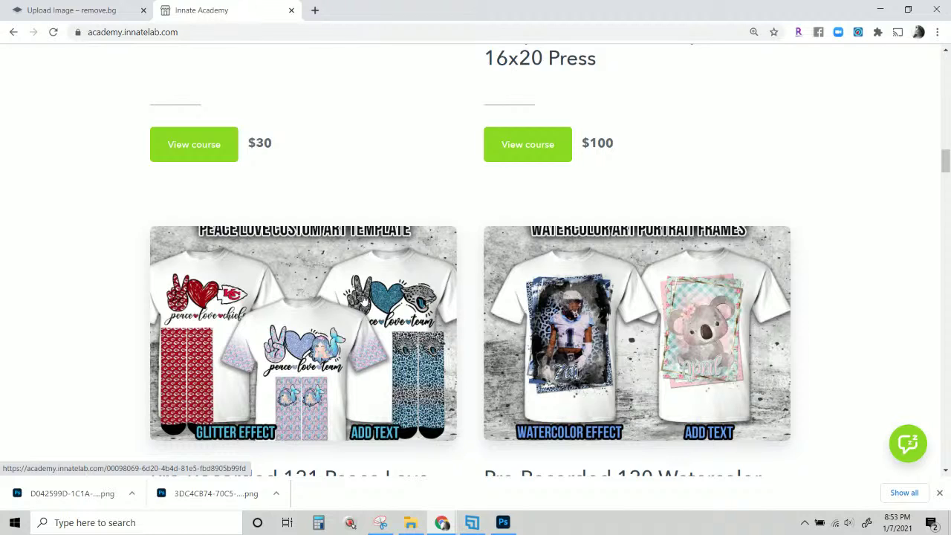
{"action": "scroll", "coordinate": [363, 299], "scroll_direction": "down", "scroll_amount": 1}
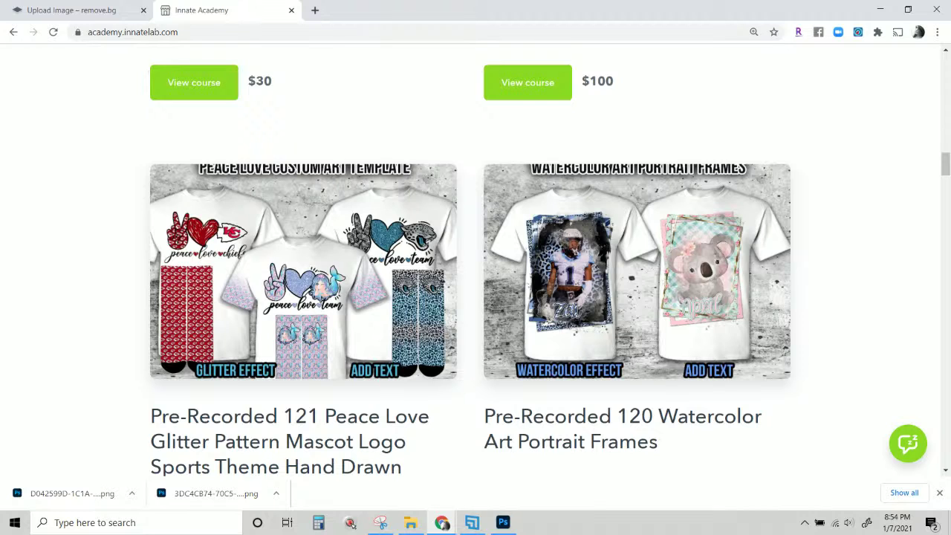
{"action": "scroll", "coordinate": [682, 377], "scroll_direction": "up", "scroll_amount": 1}
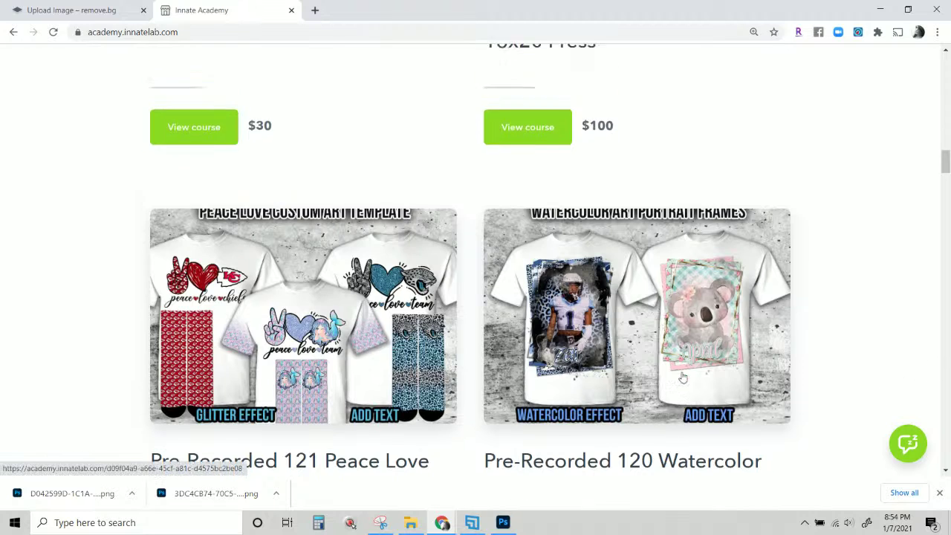
{"action": "scroll", "coordinate": [682, 377], "scroll_direction": "down", "scroll_amount": 4}
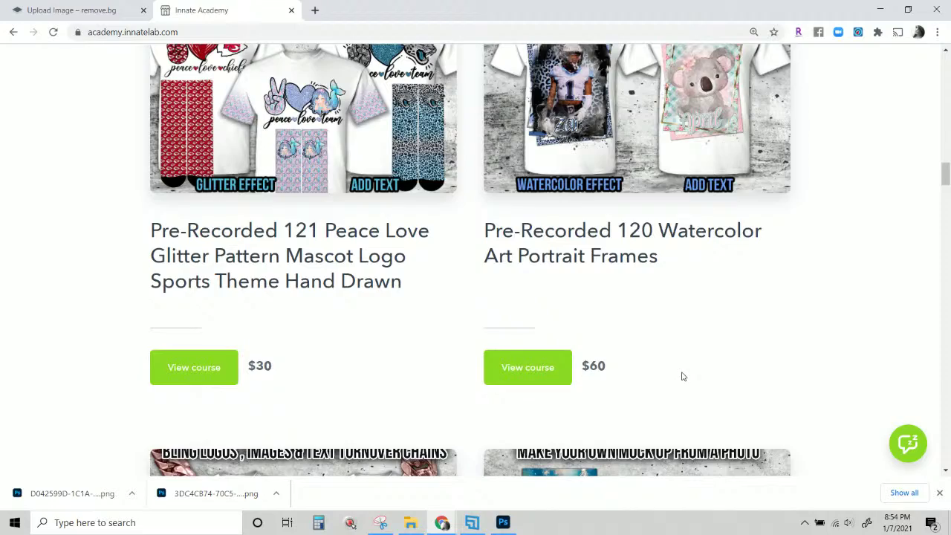
{"action": "scroll", "coordinate": [682, 377], "scroll_direction": "up", "scroll_amount": 10}
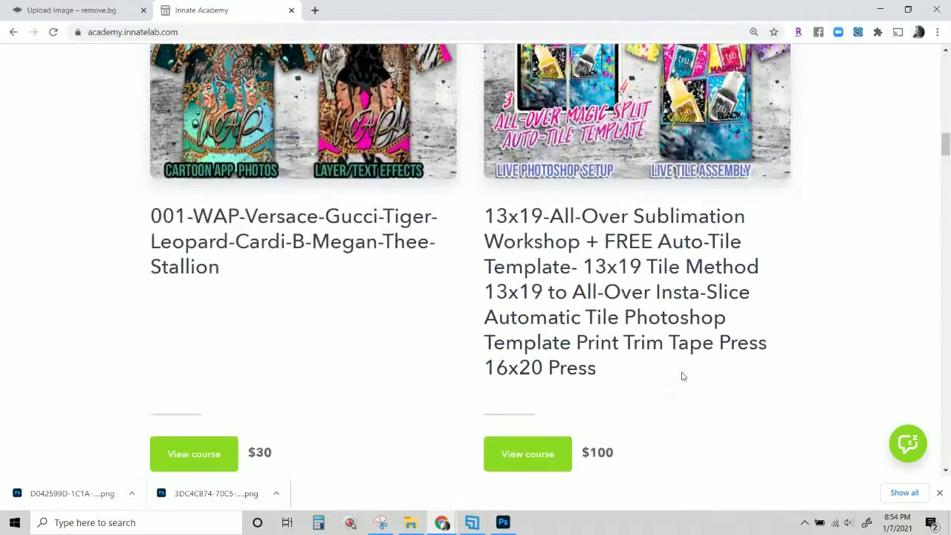
{"action": "scroll", "coordinate": [682, 376], "scroll_direction": "up", "scroll_amount": 3}
{"action": "scroll", "coordinate": [682, 377], "scroll_direction": "down", "scroll_amount": 7}
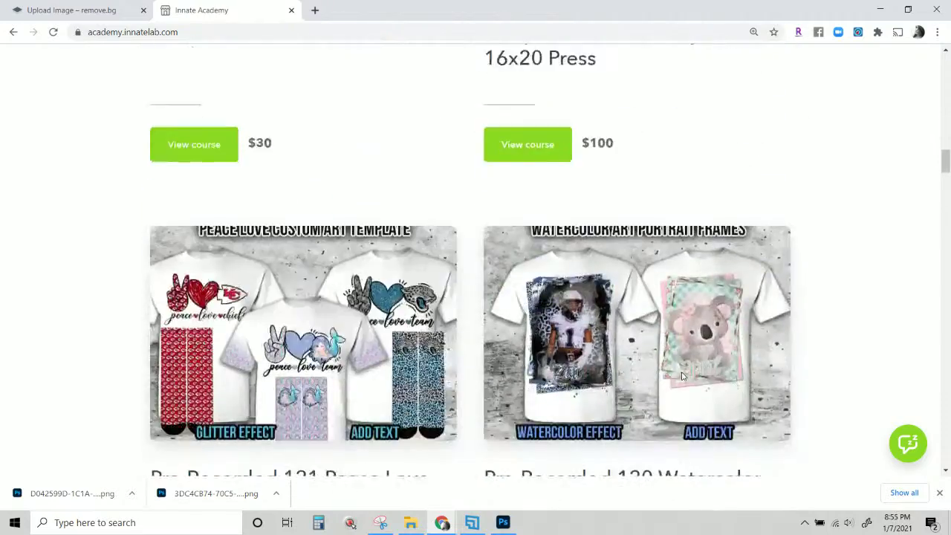
{"action": "scroll", "coordinate": [682, 377], "scroll_direction": "down", "scroll_amount": 4}
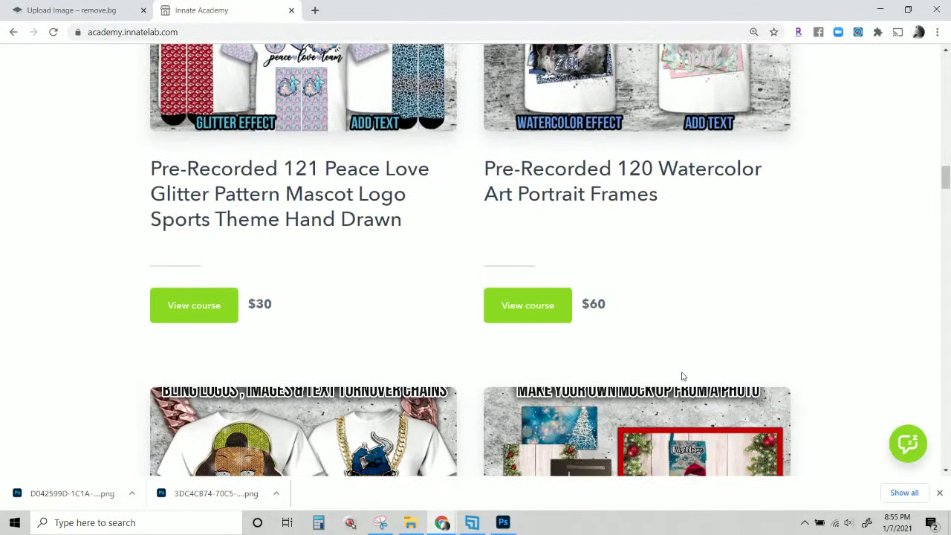
{"action": "scroll", "coordinate": [682, 377], "scroll_direction": "down", "scroll_amount": 1}
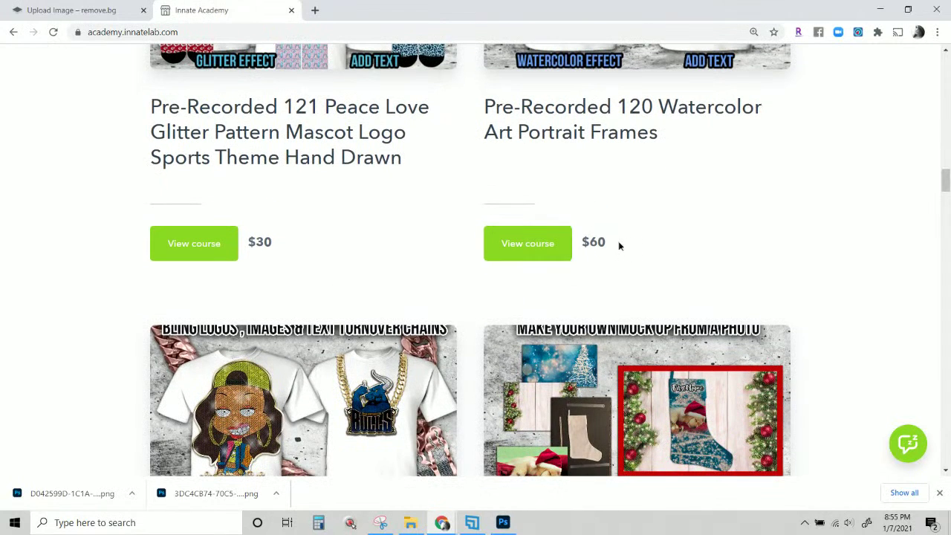
{"action": "left_click_drag", "start_coordinate": [618, 242], "coordinate": [580, 244]}
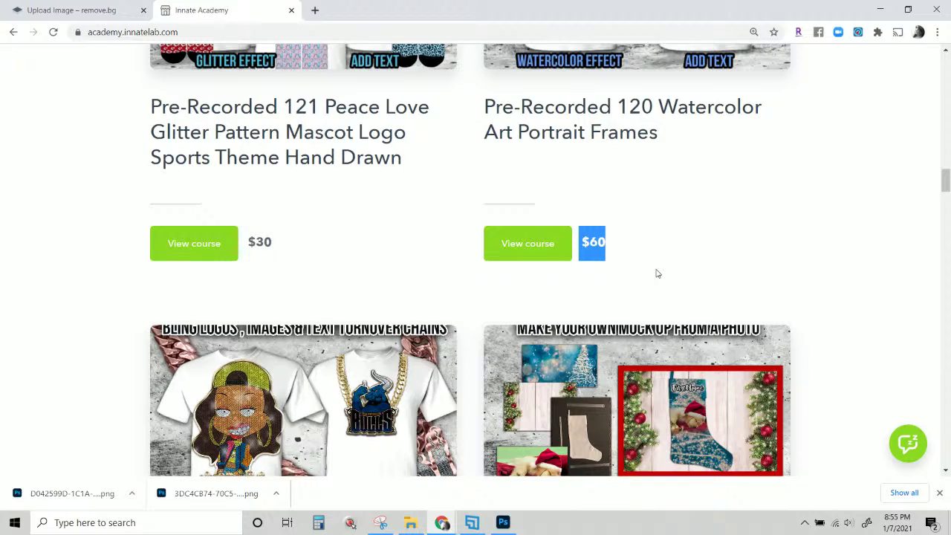
{"action": "scroll", "coordinate": [657, 274], "scroll_direction": "down", "scroll_amount": 3}
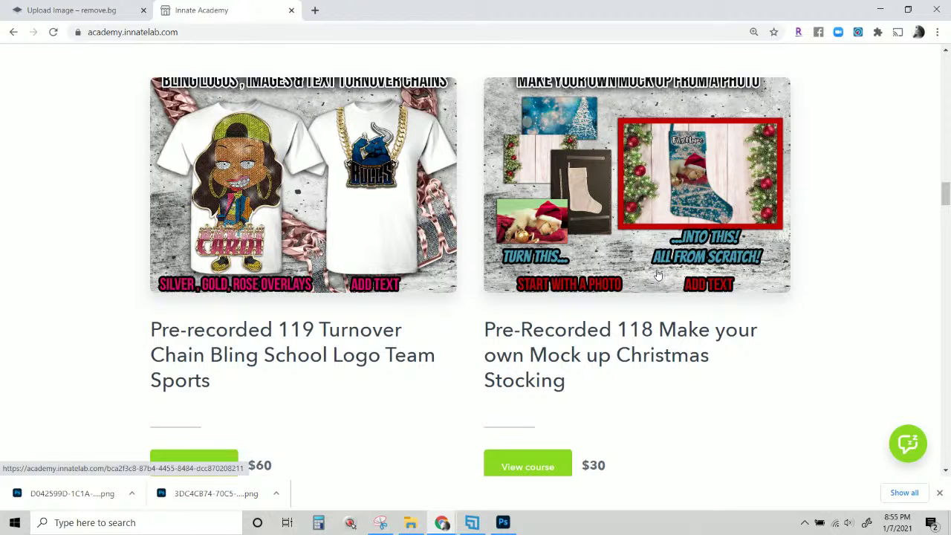
{"action": "scroll", "coordinate": [657, 273], "scroll_direction": "up", "scroll_amount": 2}
{"action": "scroll", "coordinate": [656, 273], "scroll_direction": "up", "scroll_amount": 2}
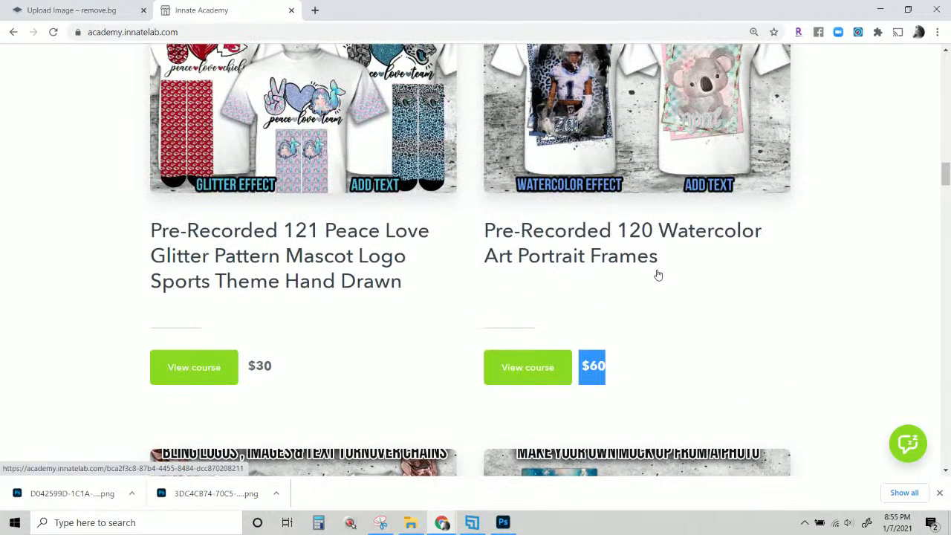
{"action": "scroll", "coordinate": [656, 273], "scroll_direction": "up", "scroll_amount": 1}
{"action": "scroll", "coordinate": [656, 273], "scroll_direction": "up", "scroll_amount": 2}
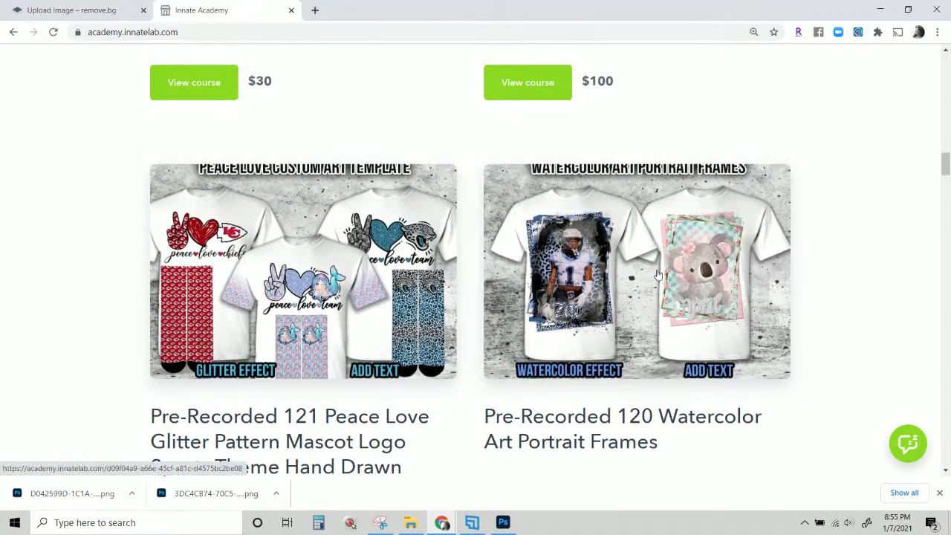
{"action": "scroll", "coordinate": [656, 273], "scroll_direction": "up", "scroll_amount": 5}
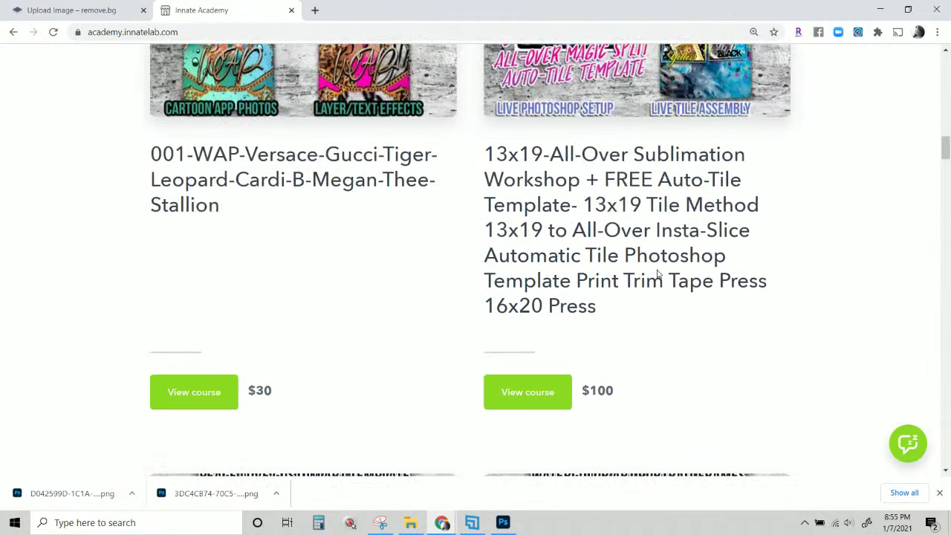
{"action": "scroll", "coordinate": [657, 273], "scroll_direction": "up", "scroll_amount": 2}
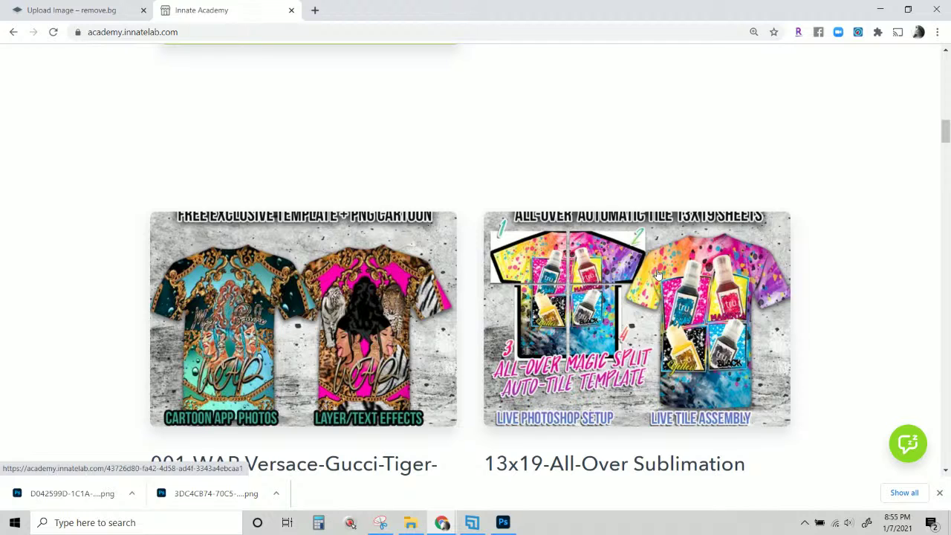
{"action": "scroll", "coordinate": [657, 275], "scroll_direction": "down", "scroll_amount": 10}
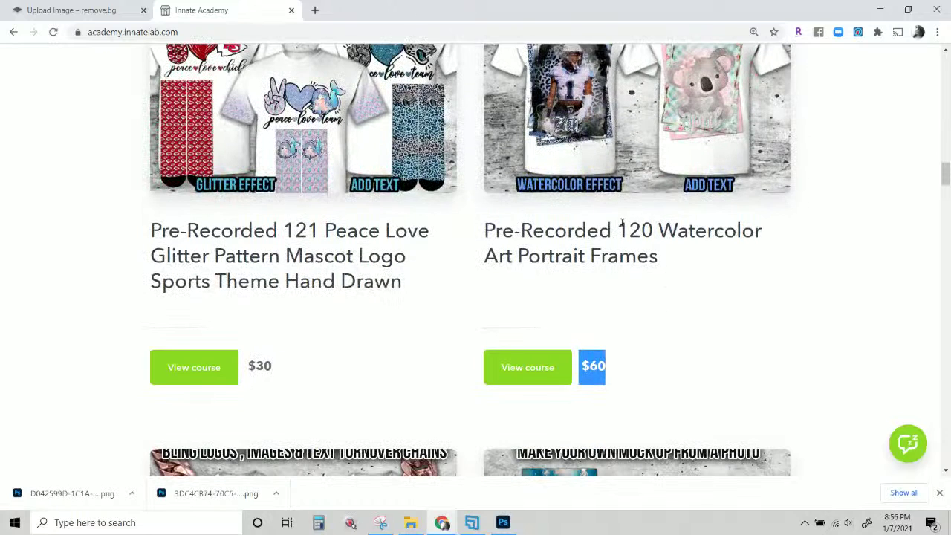
{"action": "left_click_drag", "start_coordinate": [616, 224], "coordinate": [654, 233]}
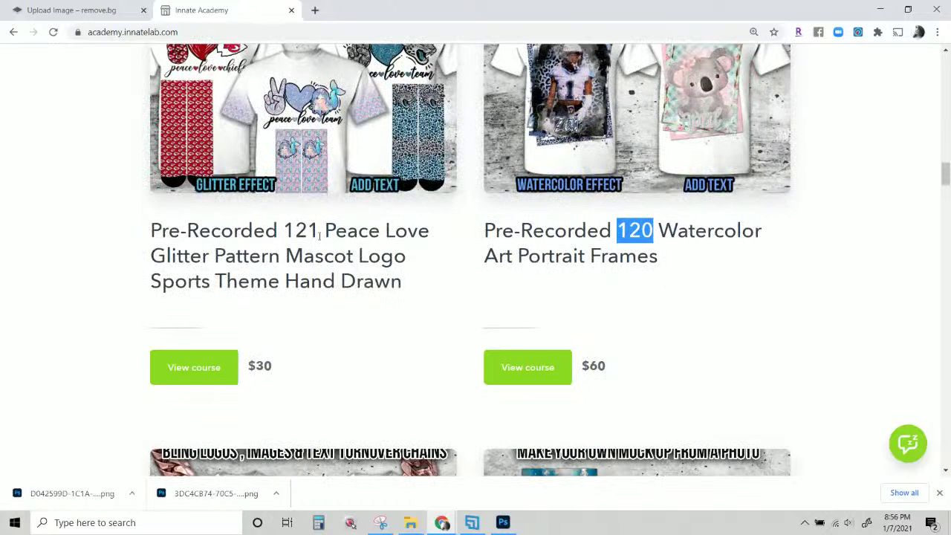
{"action": "left_click_drag", "start_coordinate": [279, 230], "coordinate": [319, 231]}
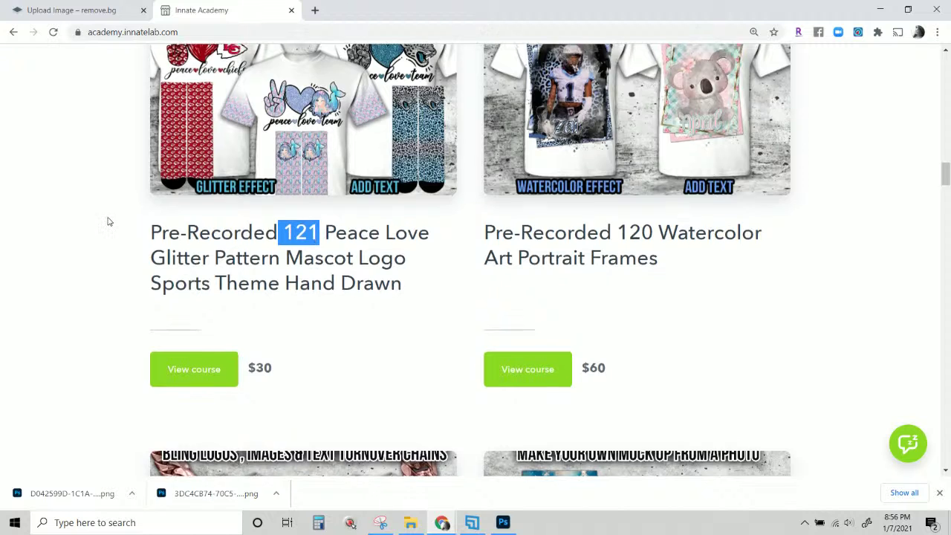
{"action": "scroll", "coordinate": [191, 310], "scroll_direction": "down", "scroll_amount": 8}
{"action": "scroll", "coordinate": [555, 364], "scroll_direction": "up", "scroll_amount": 3}
{"action": "scroll", "coordinate": [556, 364], "scroll_direction": "down", "scroll_amount": 8}
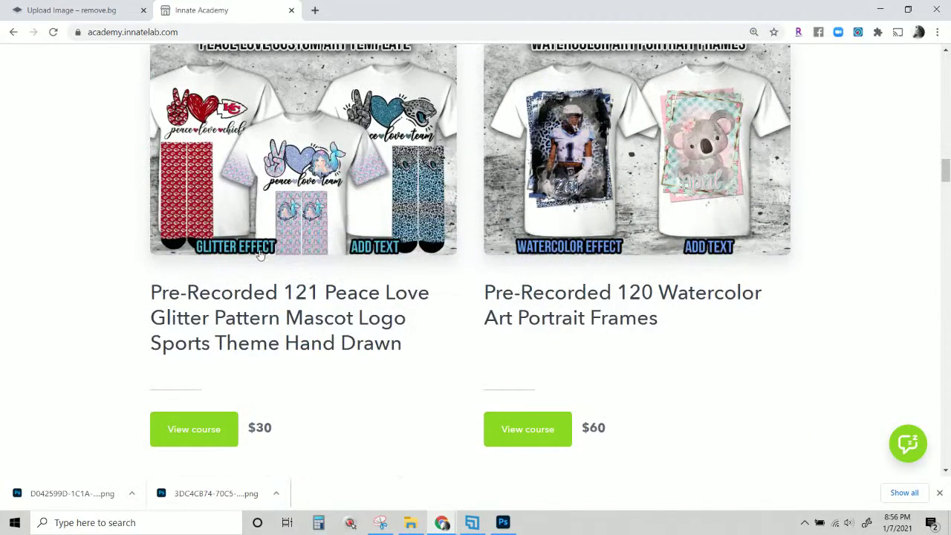
Open the Peace Love Glitter Pattern course, scrolling through its homework checklist to the Photoshop, Zoom and fonts requirements.
{"action": "left_click", "coordinate": [260, 235]}
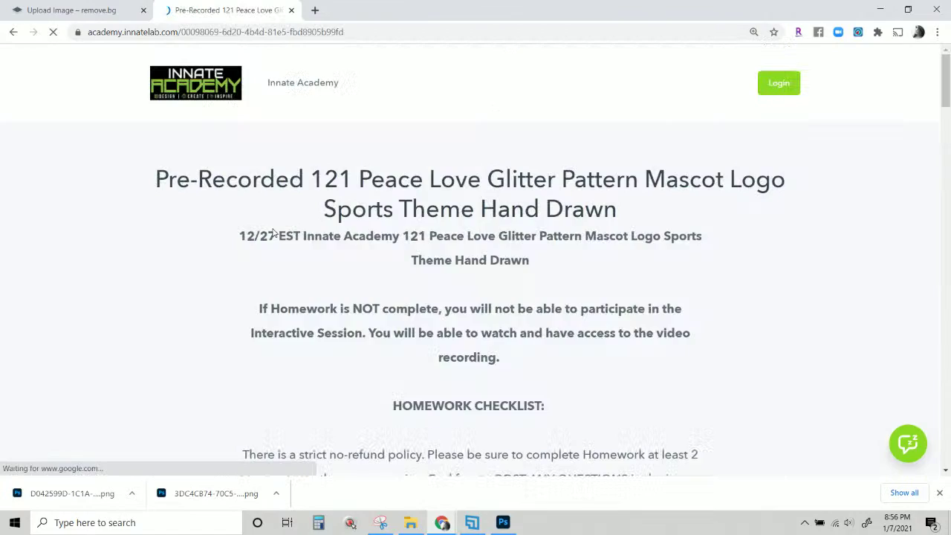
{"action": "scroll", "coordinate": [624, 170], "scroll_direction": "down", "scroll_amount": 3}
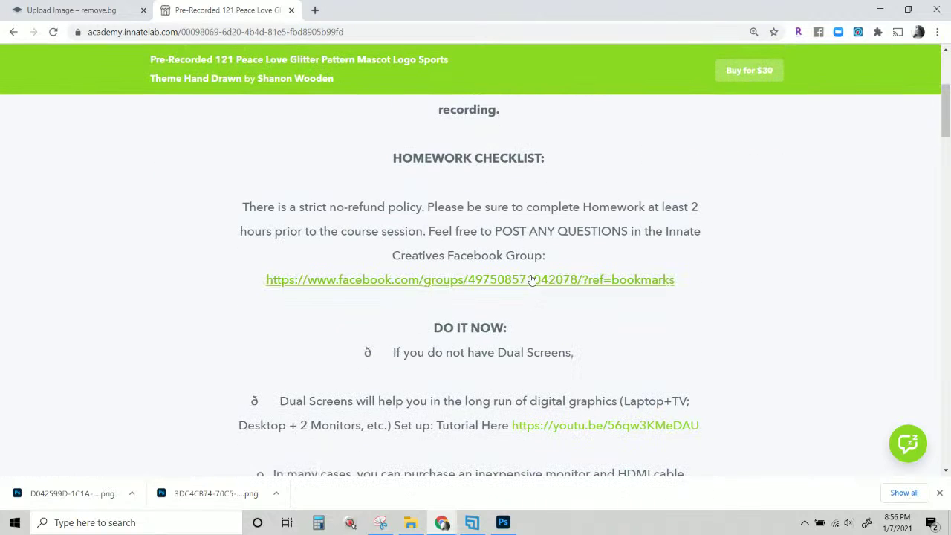
{"action": "scroll", "coordinate": [549, 258], "scroll_direction": "down", "scroll_amount": 1}
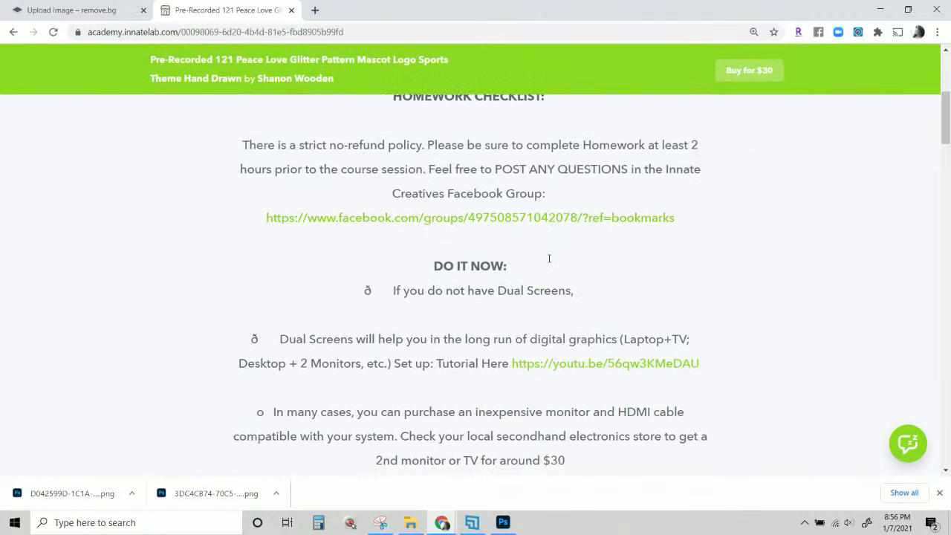
{"action": "scroll", "coordinate": [549, 260], "scroll_direction": "down", "scroll_amount": 2}
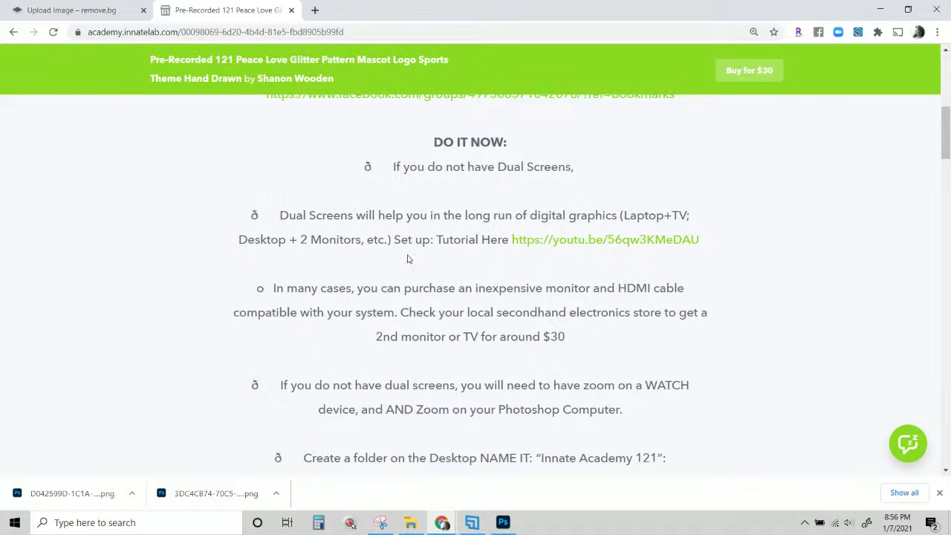
{"action": "scroll", "coordinate": [449, 280], "scroll_direction": "down", "scroll_amount": 1}
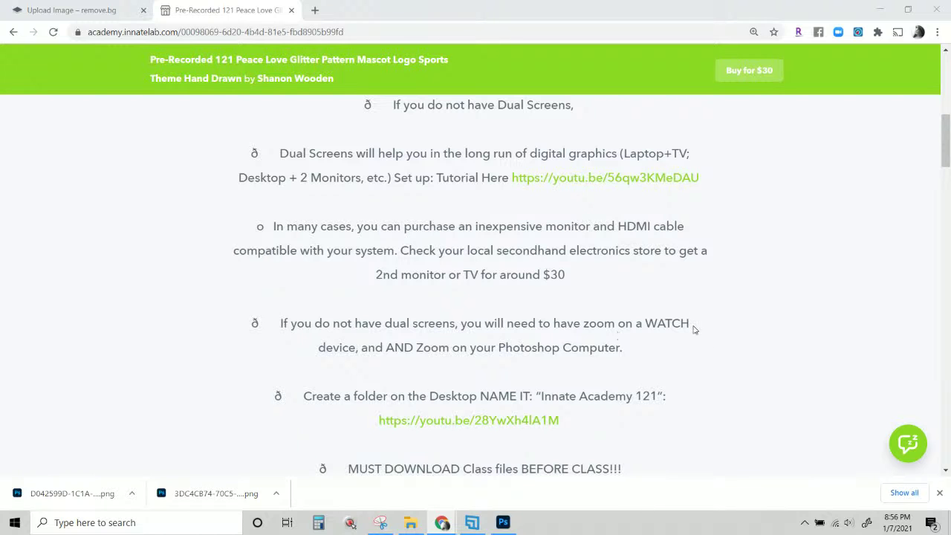
{"action": "scroll", "coordinate": [693, 329], "scroll_direction": "down", "scroll_amount": 1}
{"action": "scroll", "coordinate": [694, 329], "scroll_direction": "down", "scroll_amount": 2}
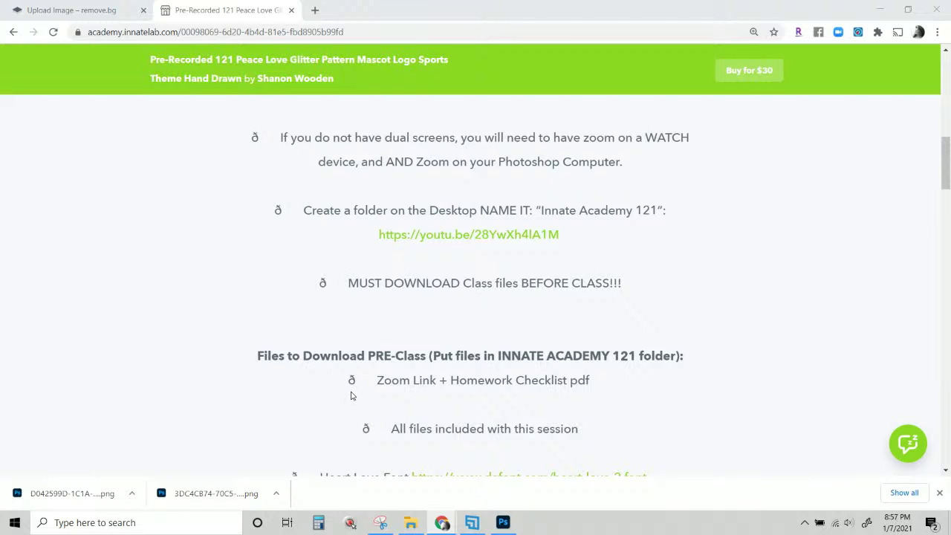
{"action": "scroll", "coordinate": [352, 396], "scroll_direction": "down", "scroll_amount": 3}
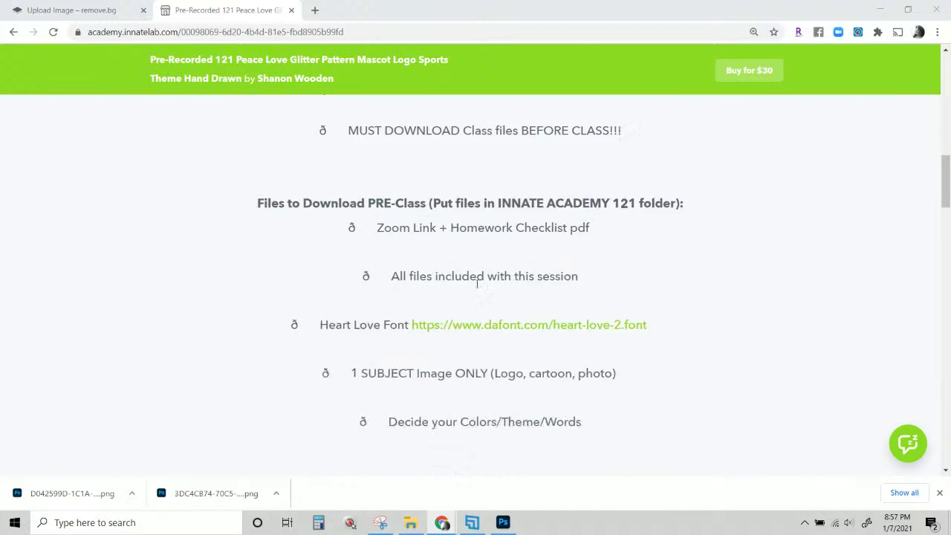
{"action": "scroll", "coordinate": [513, 394], "scroll_direction": "down", "scroll_amount": 3}
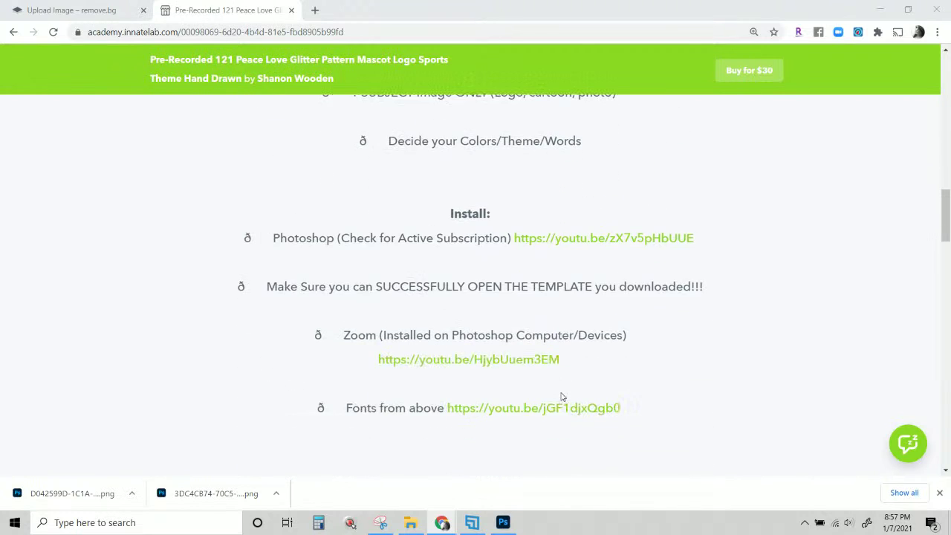
{"action": "scroll", "coordinate": [560, 396], "scroll_direction": "down", "scroll_amount": 1}
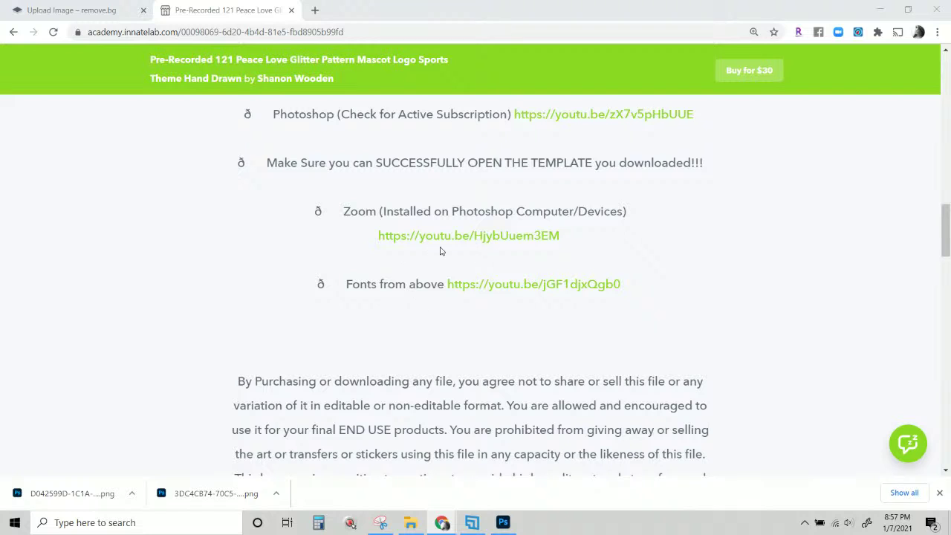
{"action": "scroll", "coordinate": [499, 291], "scroll_direction": "up", "scroll_amount": 2}
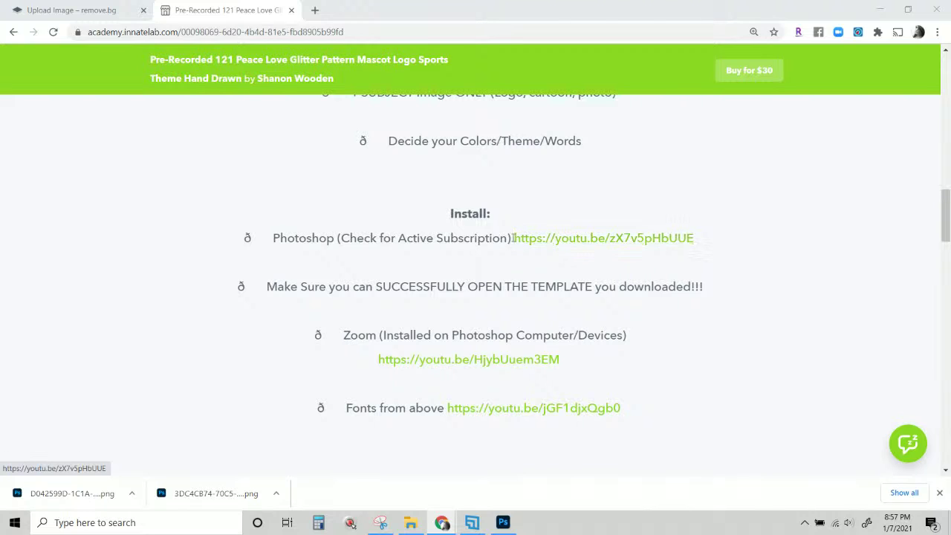
{"action": "left_click_drag", "start_coordinate": [514, 240], "coordinate": [746, 243]}
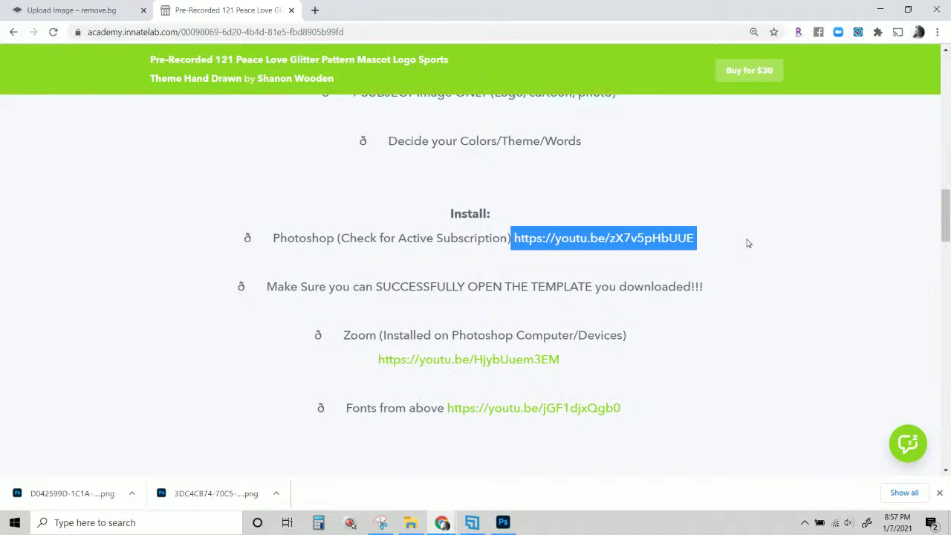
{"action": "left_click_drag", "start_coordinate": [732, 241], "coordinate": [513, 239]}
{"action": "scroll", "coordinate": [531, 409], "scroll_direction": "down", "scroll_amount": 2}
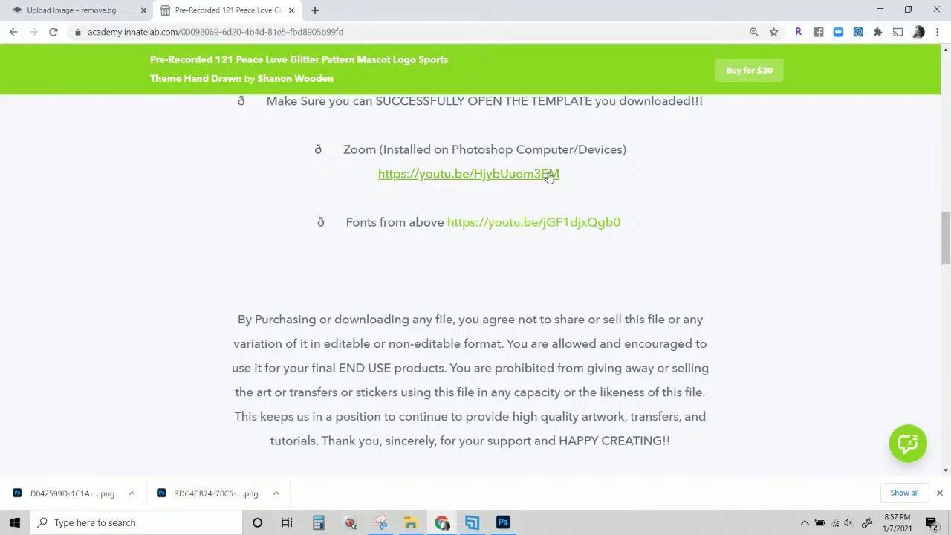
{"action": "scroll", "coordinate": [532, 308], "scroll_direction": "down", "scroll_amount": 3}
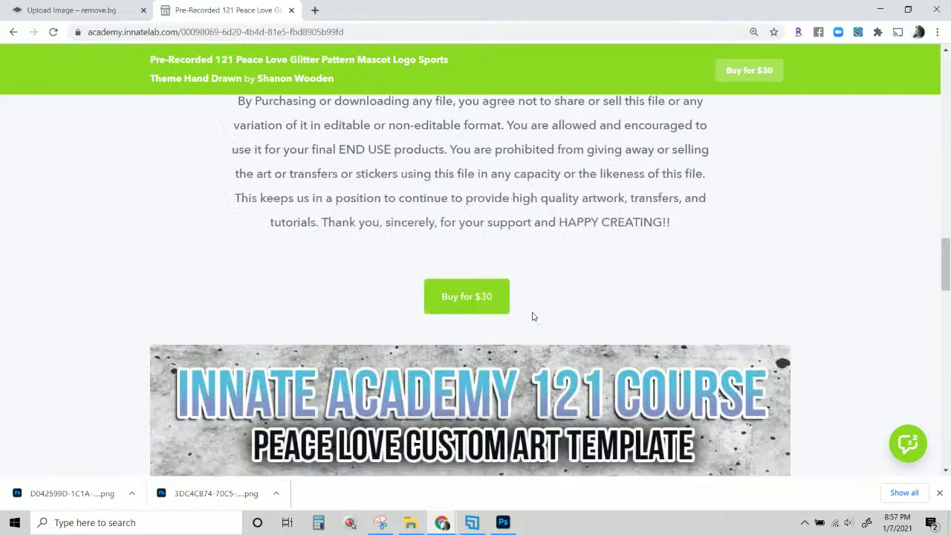
{"action": "scroll", "coordinate": [533, 310], "scroll_direction": "up", "scroll_amount": 18}
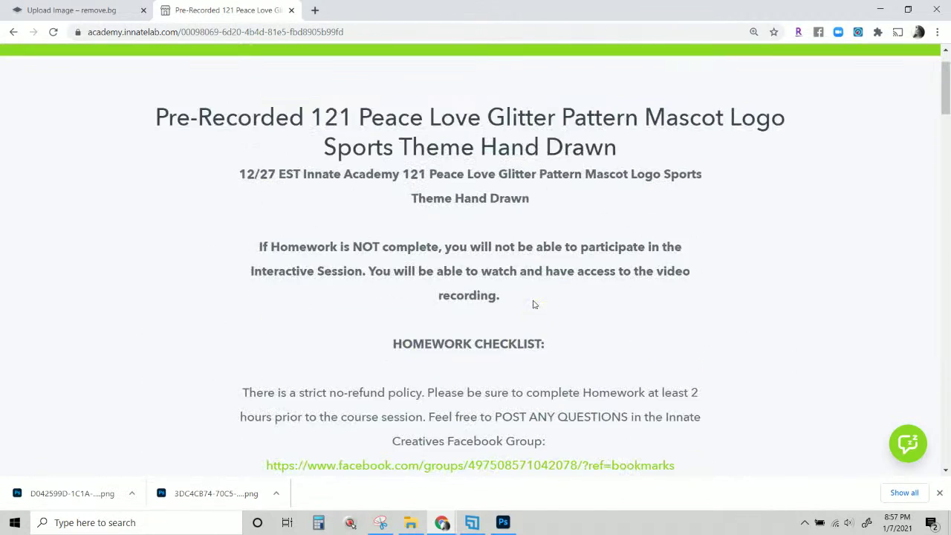
{"action": "scroll", "coordinate": [533, 304], "scroll_direction": "down", "scroll_amount": 9}
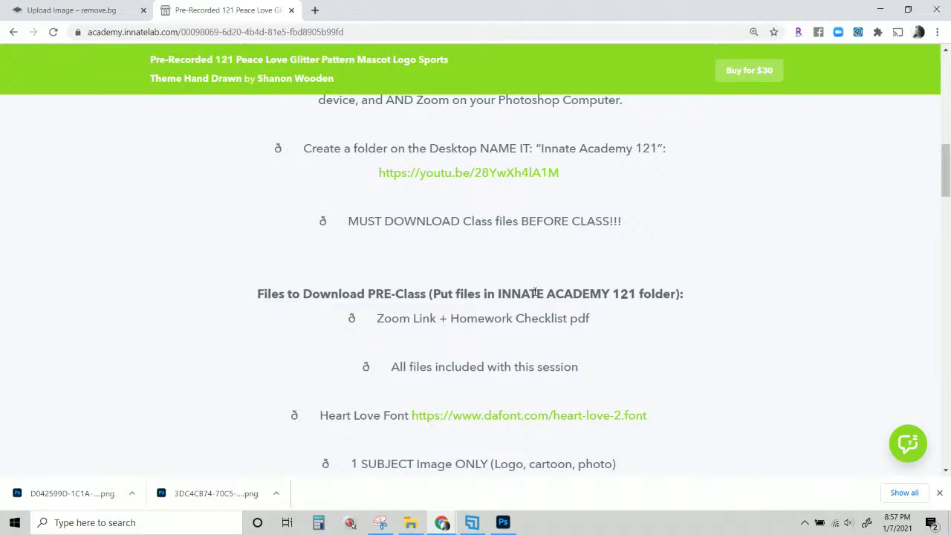
{"action": "scroll", "coordinate": [185, 150], "scroll_direction": "up", "scroll_amount": 3}
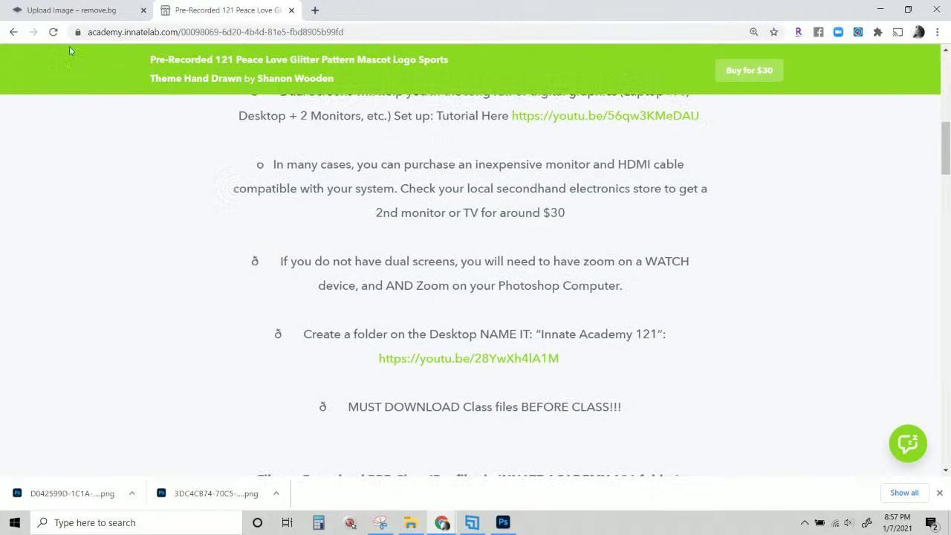
Return to the course list and scroll to Pre-Recorded 121 Peace Love ($30) and 120 Watercolor ($60).
{"action": "left_click", "coordinate": [13, 32]}
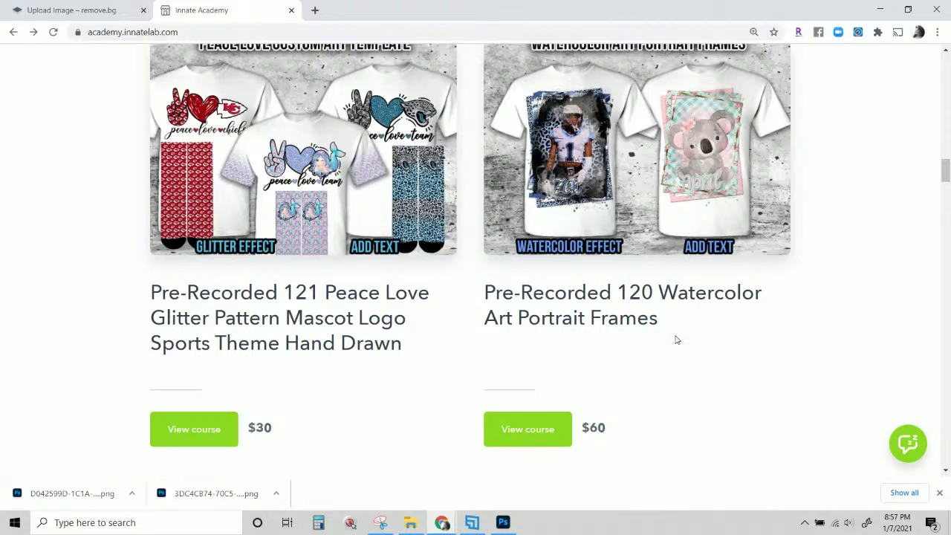
{"action": "scroll", "coordinate": [692, 336], "scroll_direction": "up", "scroll_amount": 4}
{"action": "scroll", "coordinate": [692, 335], "scroll_direction": "up", "scroll_amount": 15}
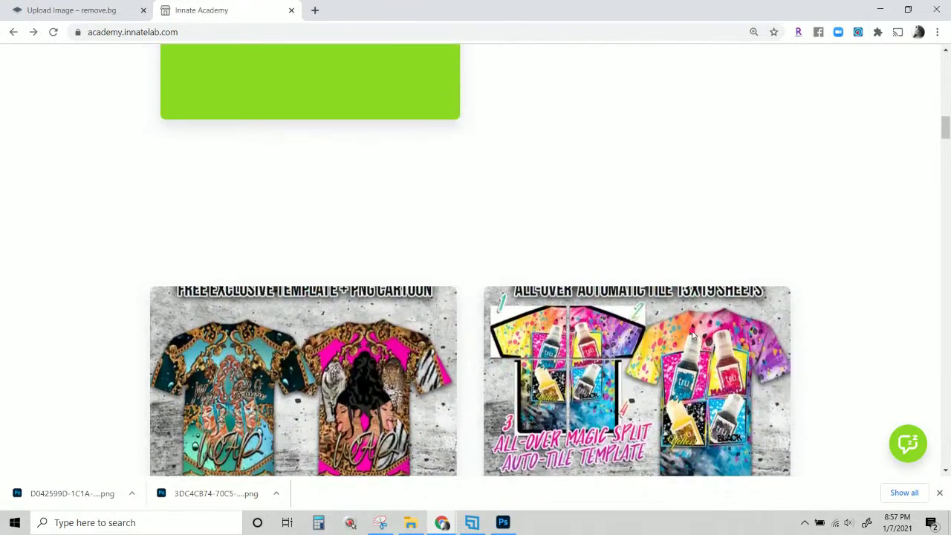
{"action": "scroll", "coordinate": [692, 336], "scroll_direction": "up", "scroll_amount": 6}
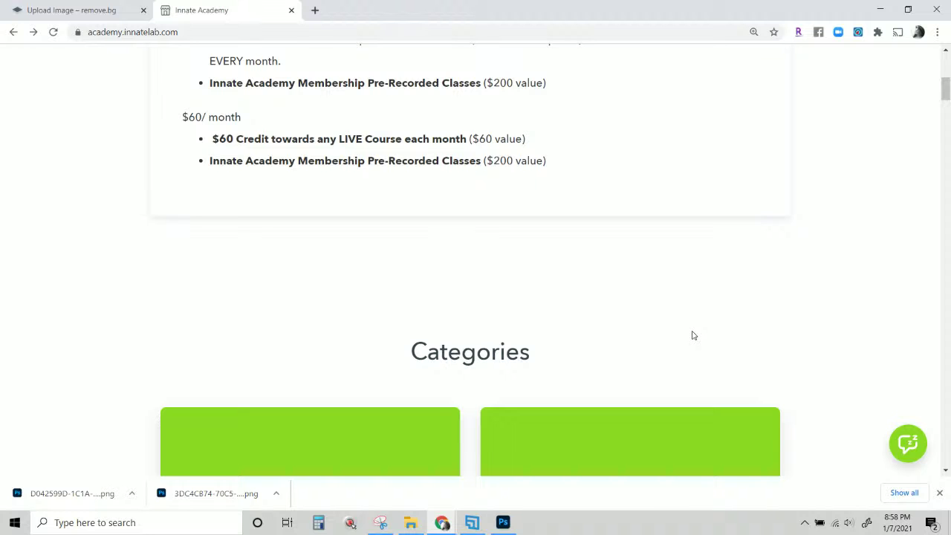
{"action": "scroll", "coordinate": [692, 336], "scroll_direction": "down", "scroll_amount": 3}
{"action": "scroll", "coordinate": [690, 355], "scroll_direction": "down", "scroll_amount": 3}
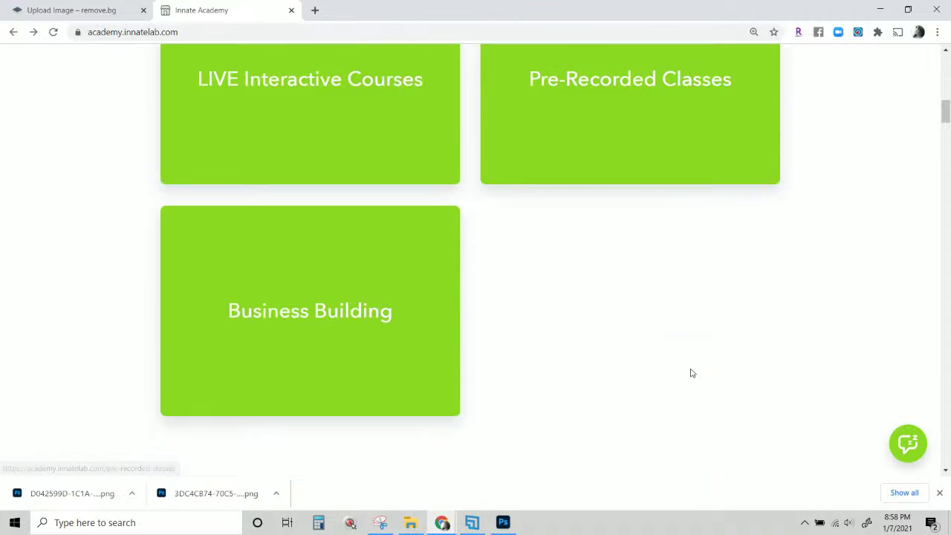
{"action": "scroll", "coordinate": [690, 372], "scroll_direction": "down", "scroll_amount": 6}
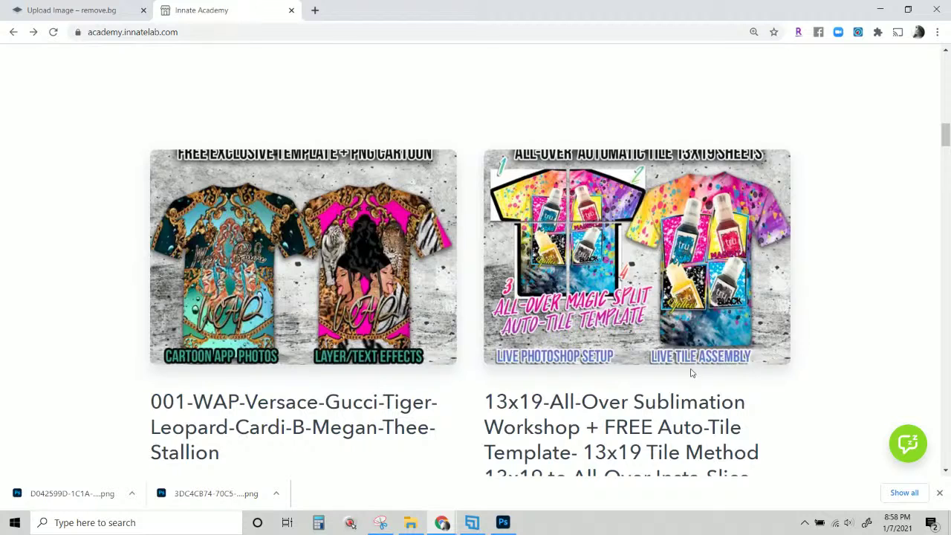
{"action": "scroll", "coordinate": [403, 352], "scroll_direction": "down", "scroll_amount": 2}
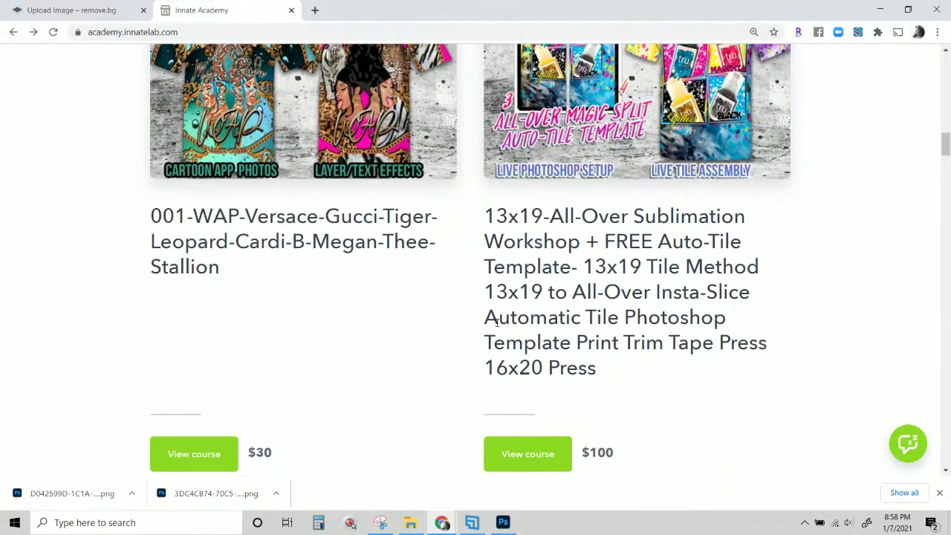
{"action": "scroll", "coordinate": [496, 322], "scroll_direction": "down", "scroll_amount": 4}
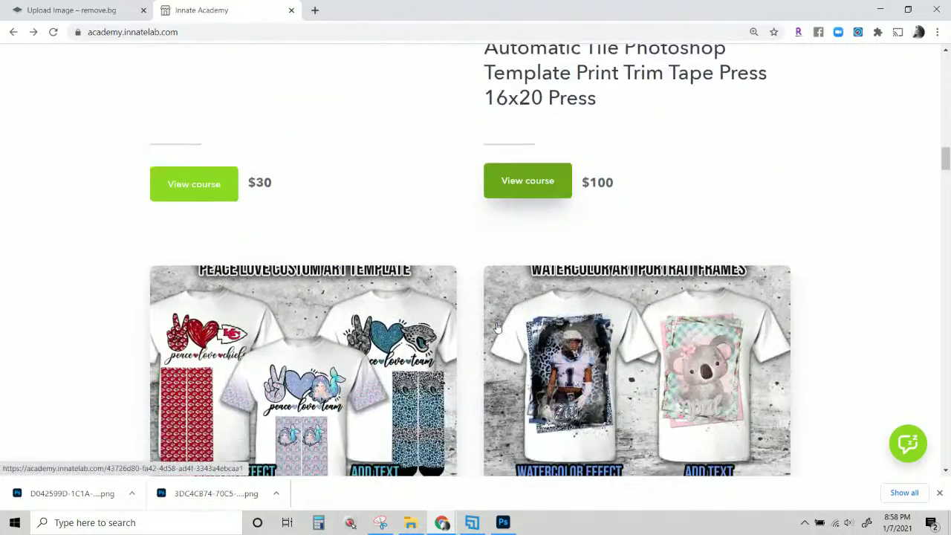
{"action": "scroll", "coordinate": [497, 327], "scroll_direction": "down", "scroll_amount": 2}
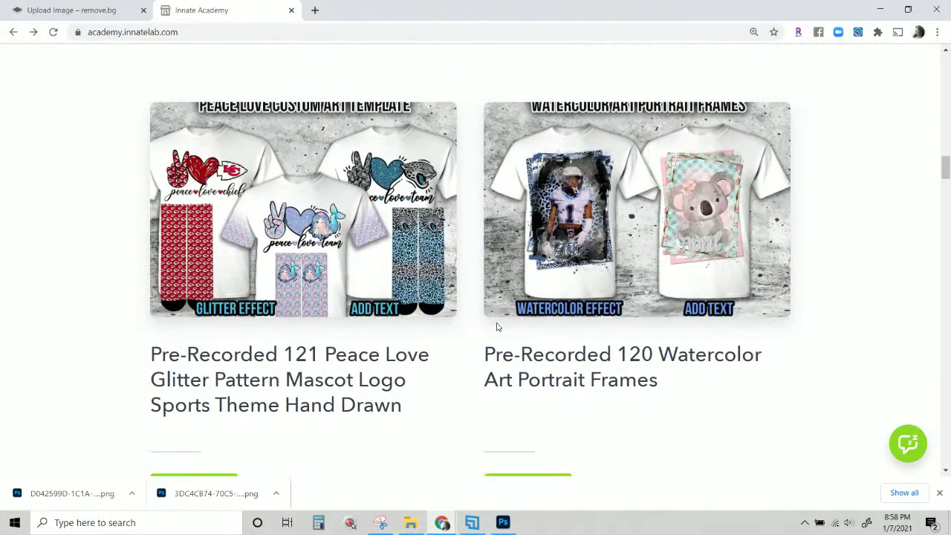
{"action": "scroll", "coordinate": [497, 326], "scroll_direction": "down", "scroll_amount": 3}
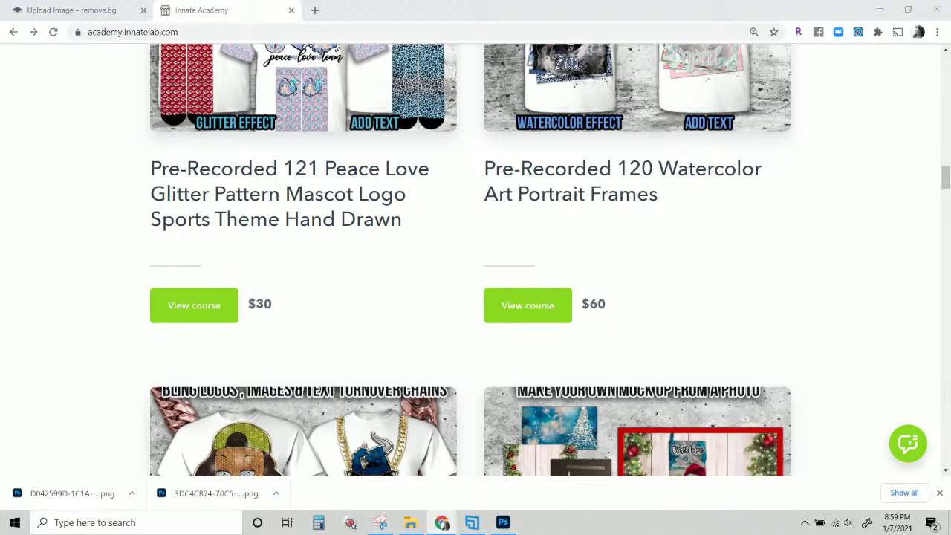
Bring up the innatelab leaked search results, scroll them, then return to the YouTube home feed.
{"action": "left_click_drag", "start_coordinate": [511, 2], "coordinate": [416, 9]}
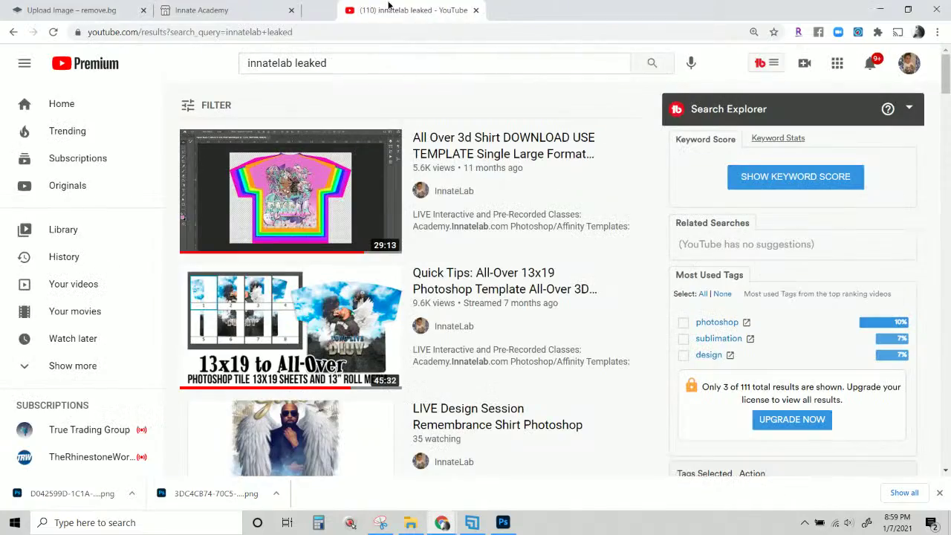
{"action": "scroll", "coordinate": [414, 61], "scroll_direction": "down", "scroll_amount": 1}
{"action": "scroll", "coordinate": [414, 61], "scroll_direction": "down", "scroll_amount": 10}
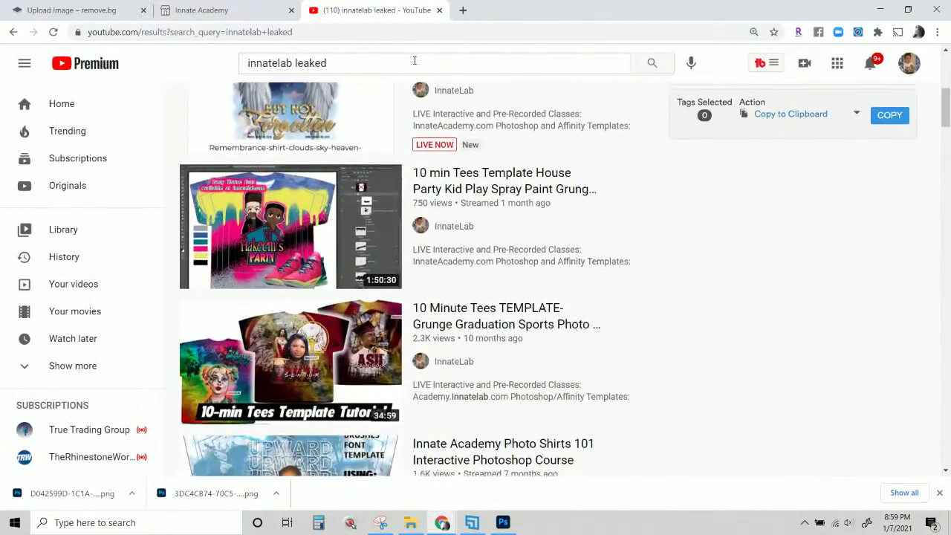
{"action": "scroll", "coordinate": [415, 61], "scroll_direction": "down", "scroll_amount": 6}
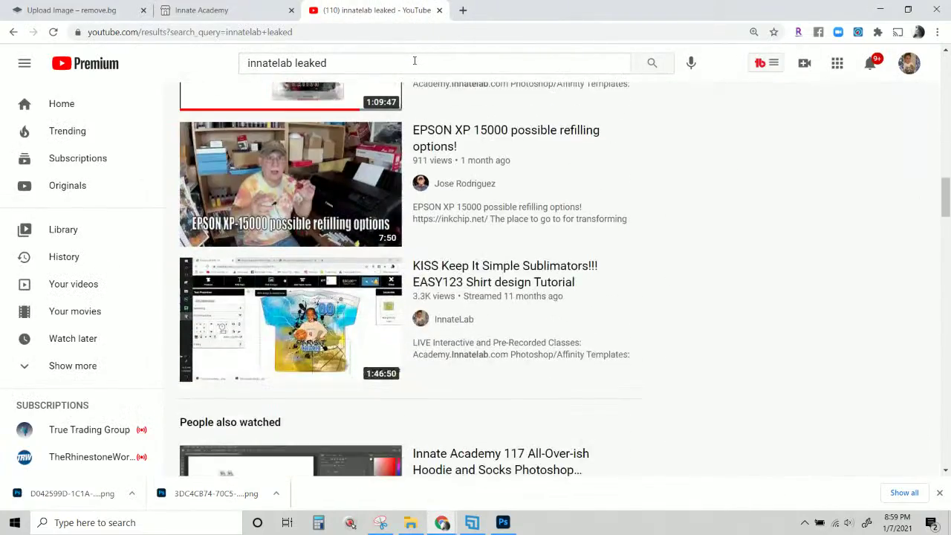
{"action": "scroll", "coordinate": [415, 61], "scroll_direction": "up", "scroll_amount": 15}
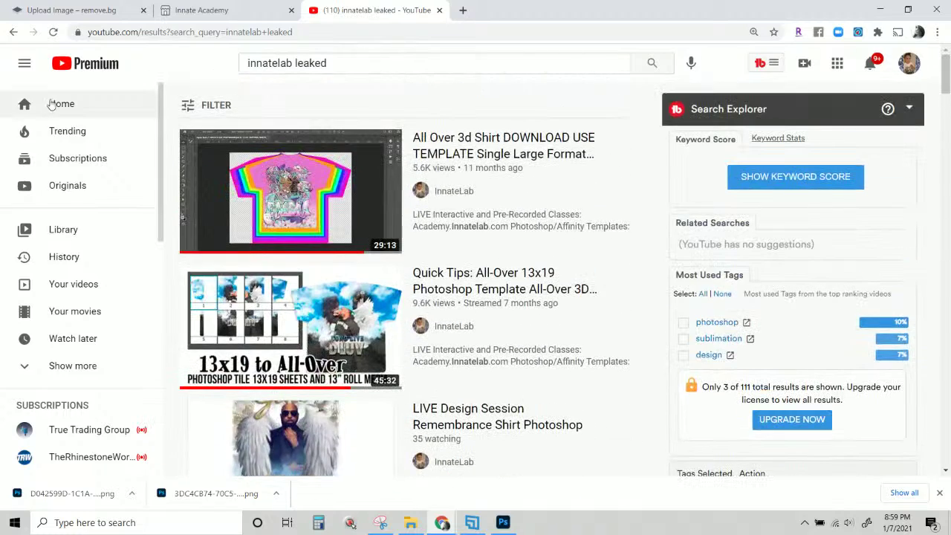
{"action": "left_click", "coordinate": [63, 104]}
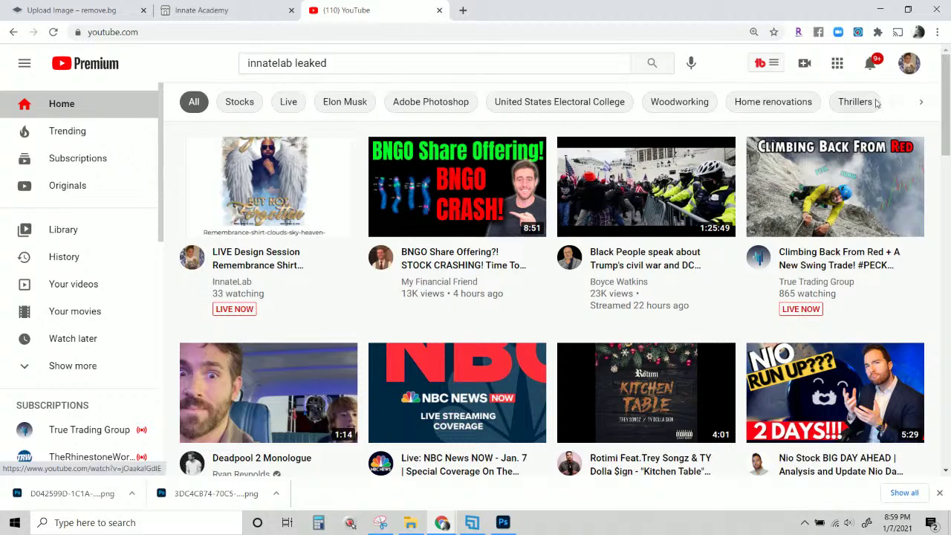
Open the InnateLab YouTube channel from the bookmark in a new tab and close the old tab.
{"action": "left_click", "coordinate": [463, 10]}
{"action": "left_click", "coordinate": [157, 52]}
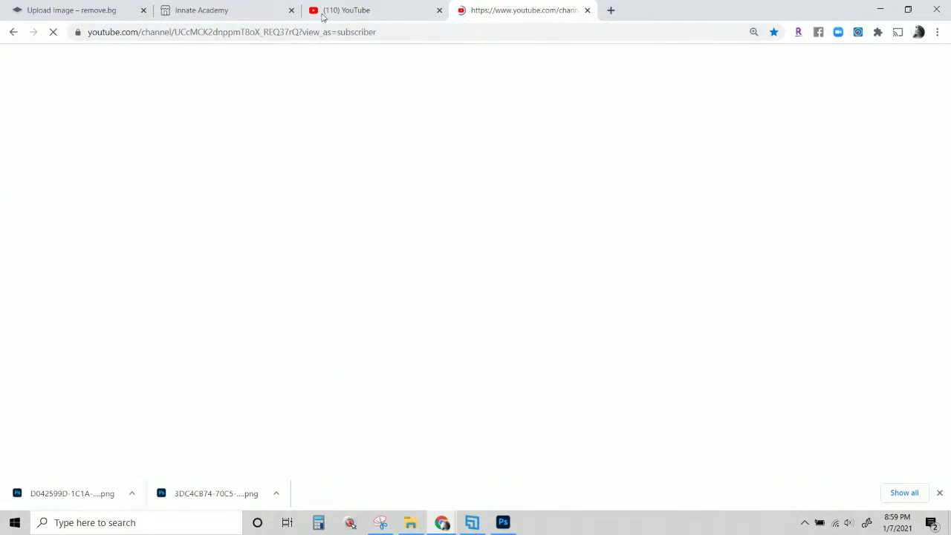
{"action": "left_click", "coordinate": [439, 10]}
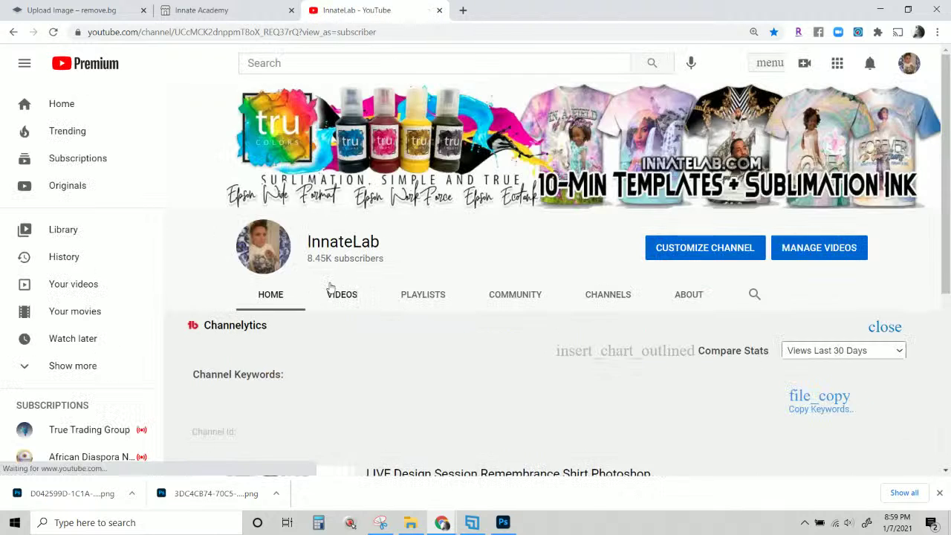
{"action": "scroll", "coordinate": [329, 293], "scroll_direction": "down", "scroll_amount": 2}
Search the InnateLab channel for 'leak' and browse the matching videos.
{"action": "left_click", "coordinate": [754, 171]}
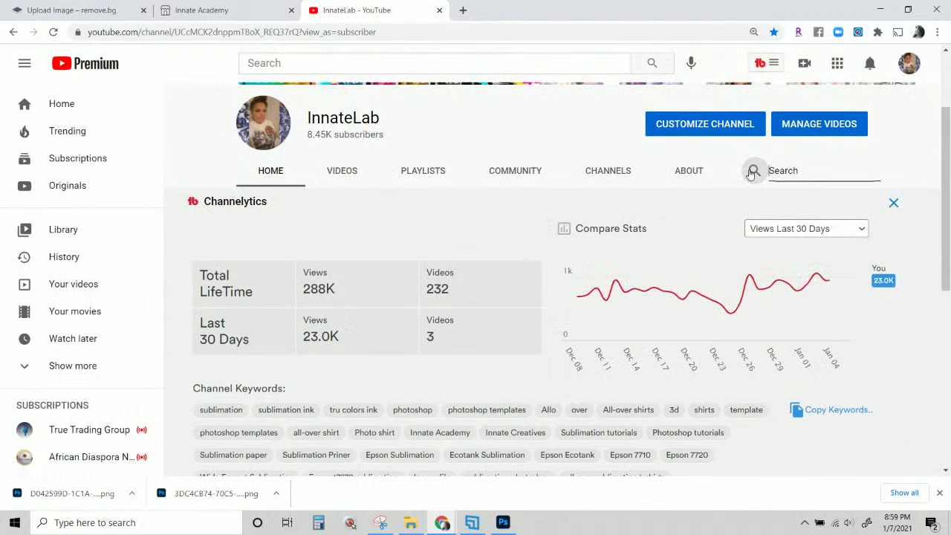
{"action": "type", "text": "leak"}
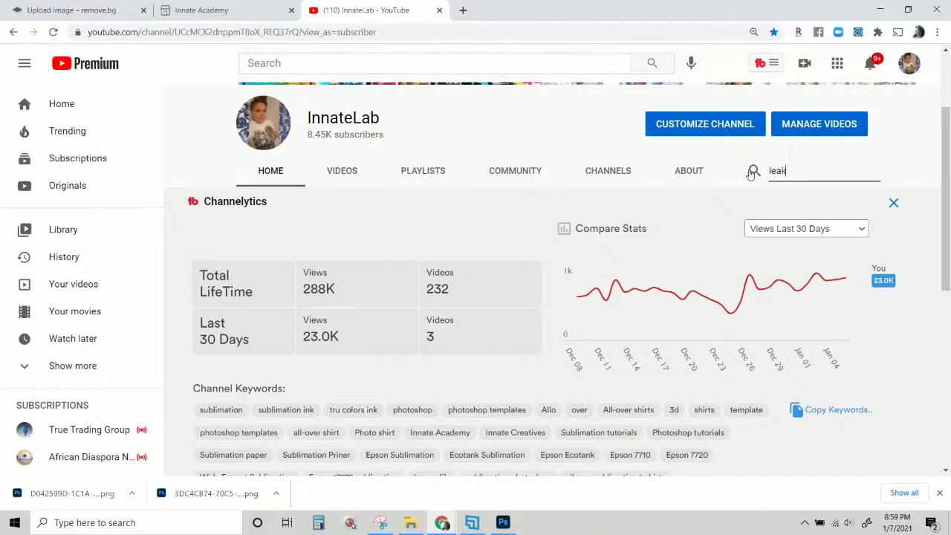
{"action": "key", "text": "Return"}
{"action": "scroll", "coordinate": [719, 261], "scroll_direction": "down", "scroll_amount": 8}
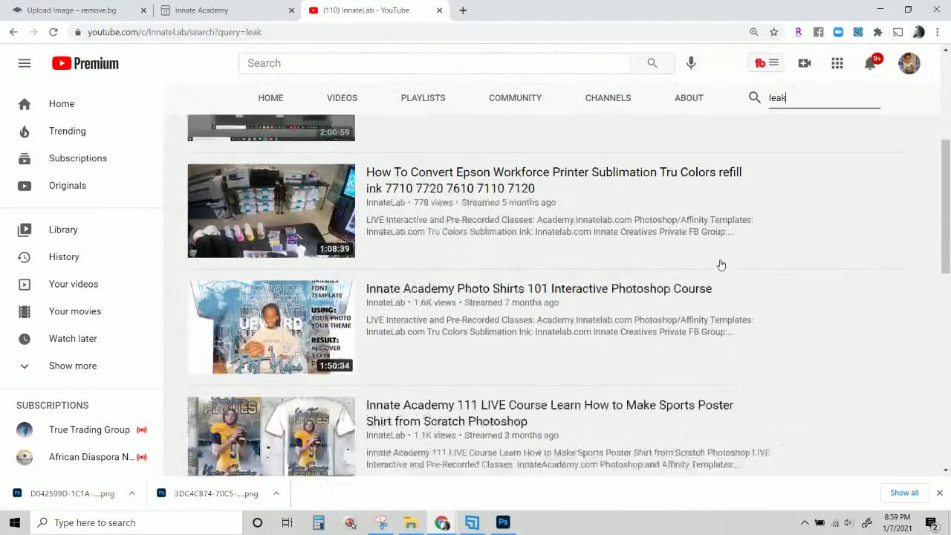
{"action": "scroll", "coordinate": [719, 265], "scroll_direction": "down", "scroll_amount": 3}
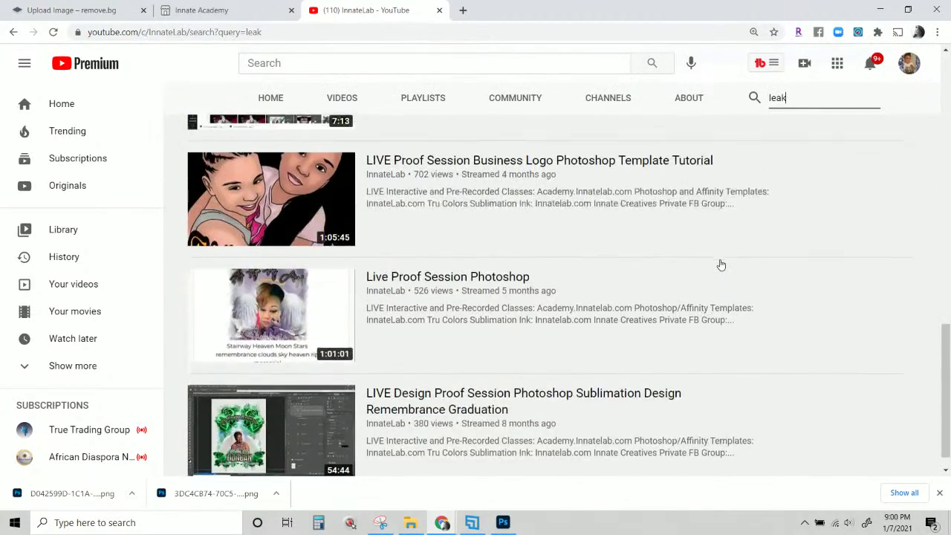
{"action": "scroll", "coordinate": [721, 265], "scroll_direction": "up", "scroll_amount": 5}
{"action": "scroll", "coordinate": [719, 265], "scroll_direction": "up", "scroll_amount": 7}
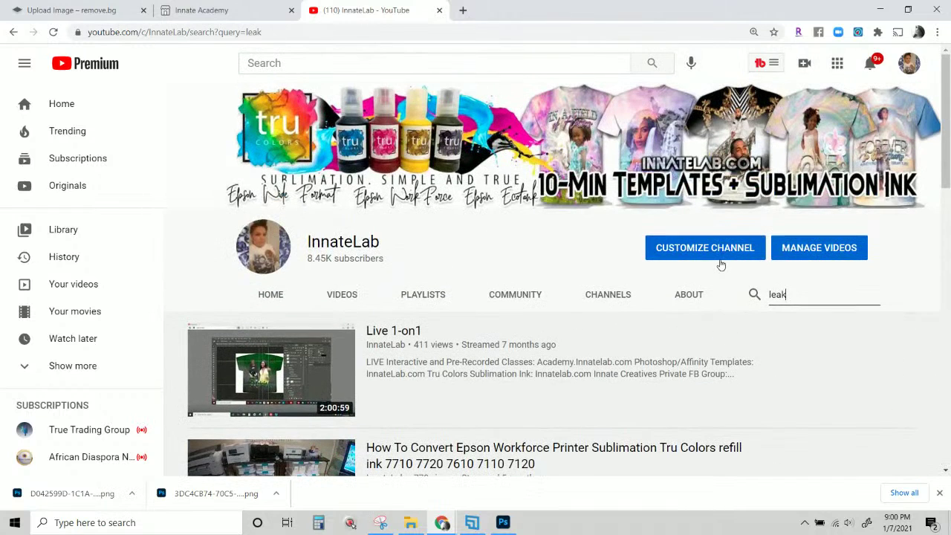
{"action": "left_click", "coordinate": [687, 295]}
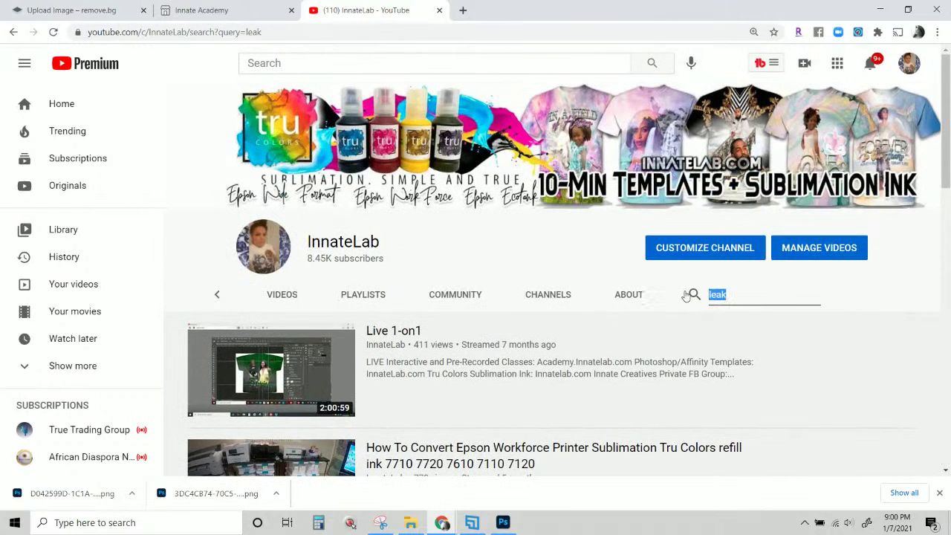
Search the InnateLab channel for 'academy' and skim down the results.
{"action": "type", "text": "academy"}
{"action": "key", "text": "Return"}
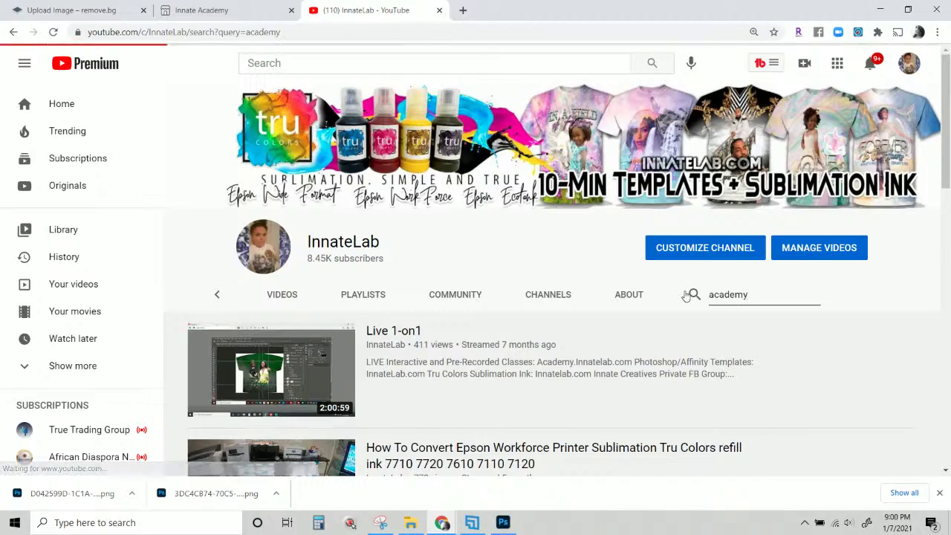
{"action": "scroll", "coordinate": [676, 312], "scroll_direction": "down", "scroll_amount": 8}
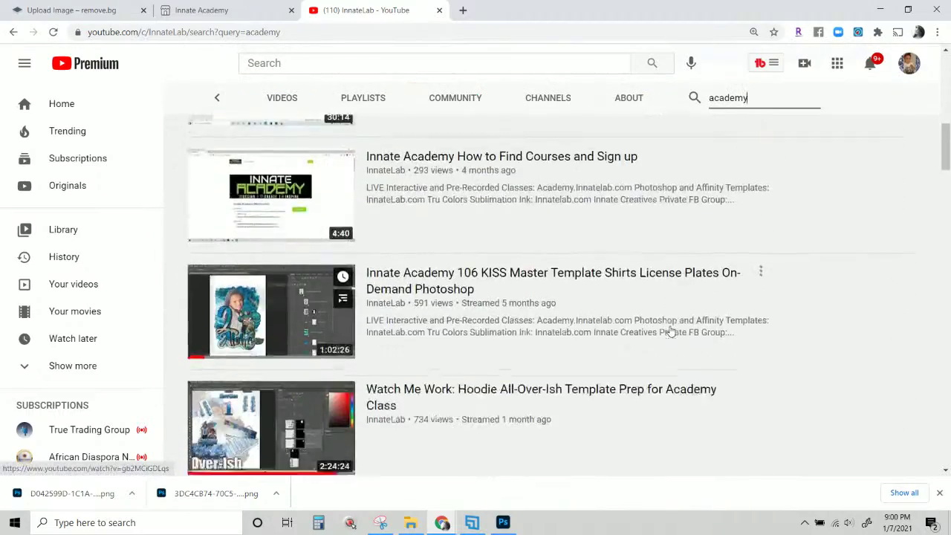
{"action": "scroll", "coordinate": [671, 332], "scroll_direction": "down", "scroll_amount": 8}
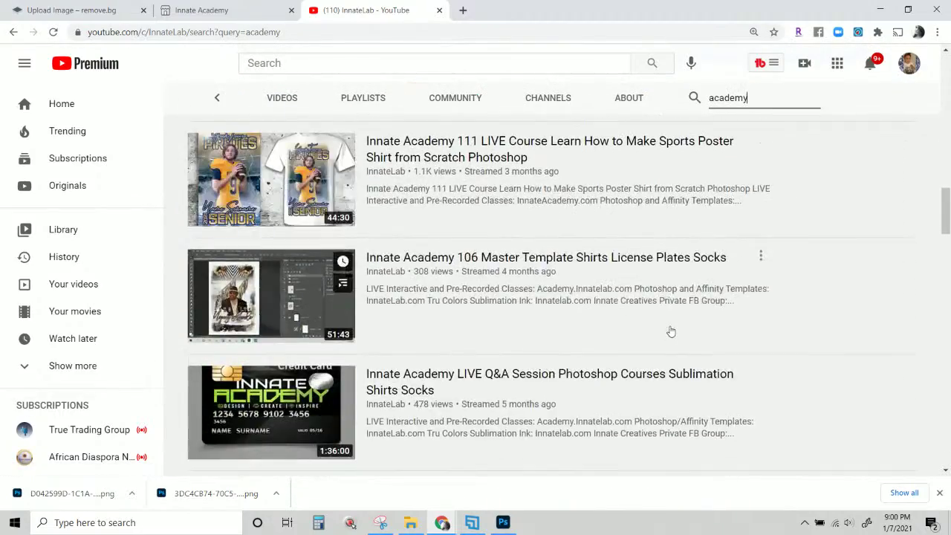
{"action": "scroll", "coordinate": [671, 332], "scroll_direction": "down", "scroll_amount": 4}
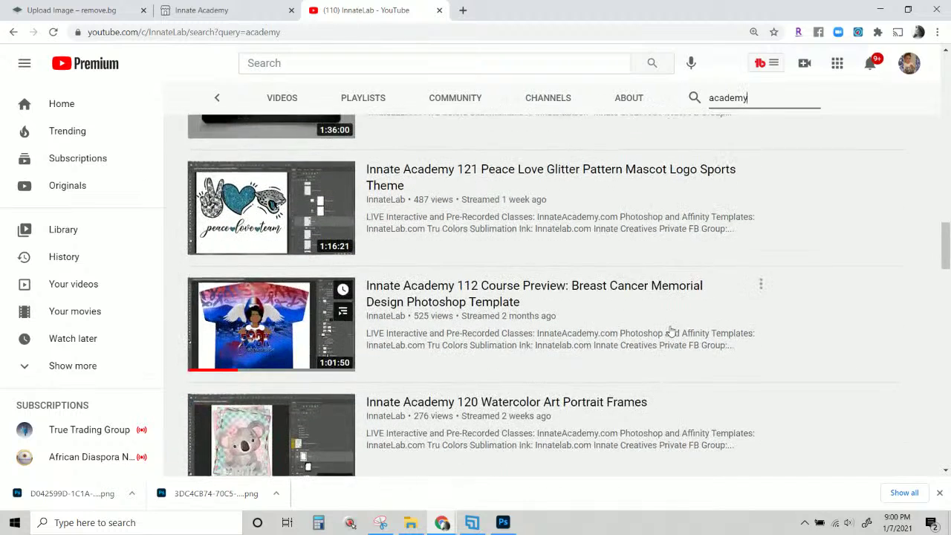
{"action": "scroll", "coordinate": [670, 332], "scroll_direction": "down", "scroll_amount": 1}
{"action": "scroll", "coordinate": [670, 331], "scroll_direction": "up", "scroll_amount": 1}
Look through the Innate Academy streams like 'Photo Shirts 101', then return to the top.
{"action": "mouse_move", "coordinate": [490, 189]}
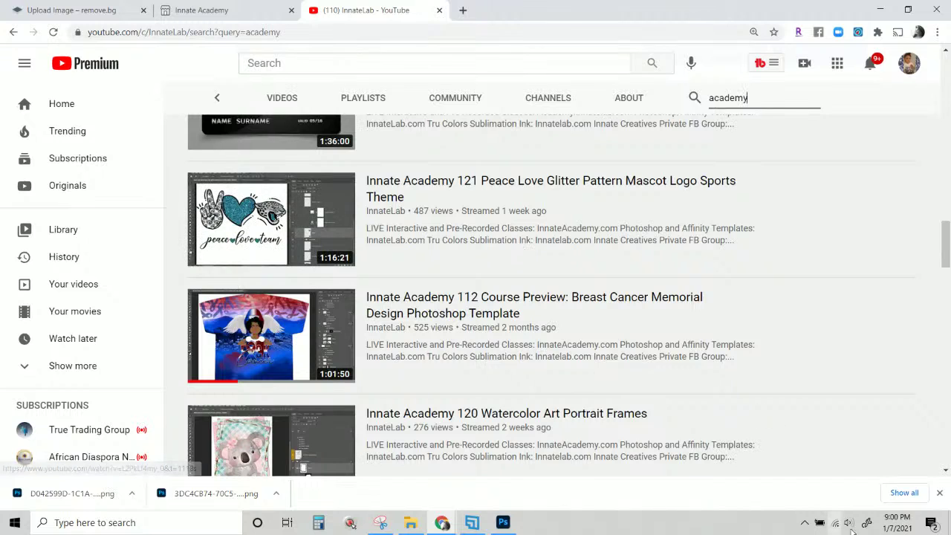
{"action": "mouse_move", "coordinate": [897, 523]}
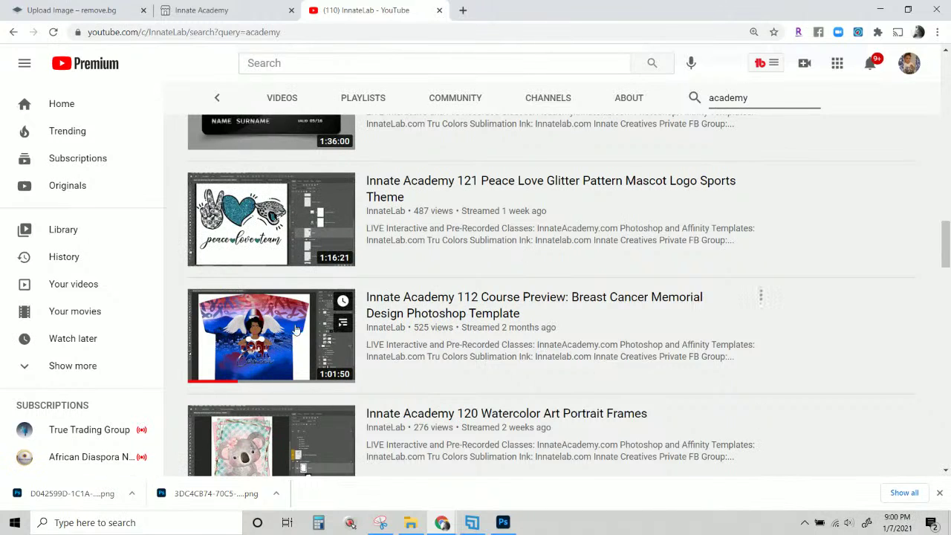
{"action": "mouse_move", "coordinate": [394, 191]}
{"action": "mouse_move", "coordinate": [756, 272]}
{"action": "scroll", "coordinate": [730, 348], "scroll_direction": "down", "scroll_amount": 3}
{"action": "scroll", "coordinate": [729, 351], "scroll_direction": "down", "scroll_amount": 2}
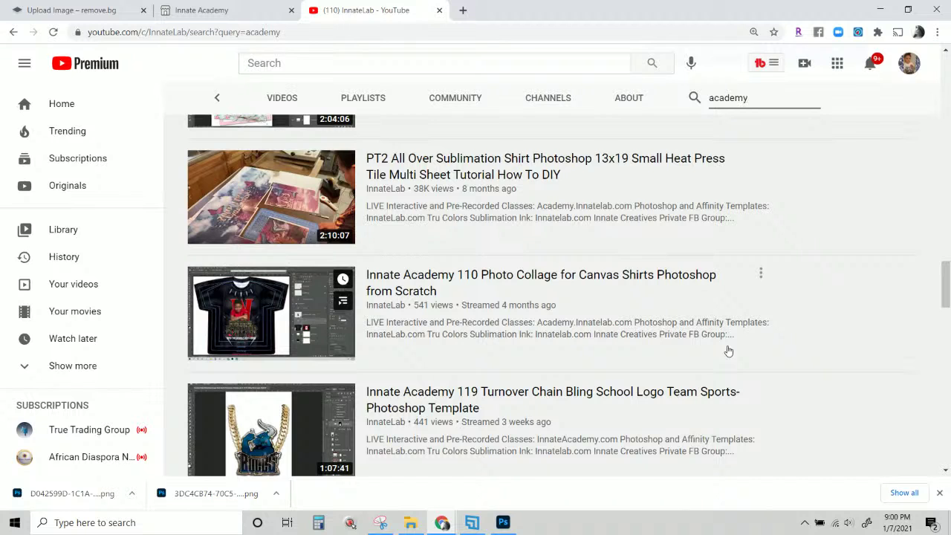
{"action": "scroll", "coordinate": [668, 341], "scroll_direction": "down", "scroll_amount": 2}
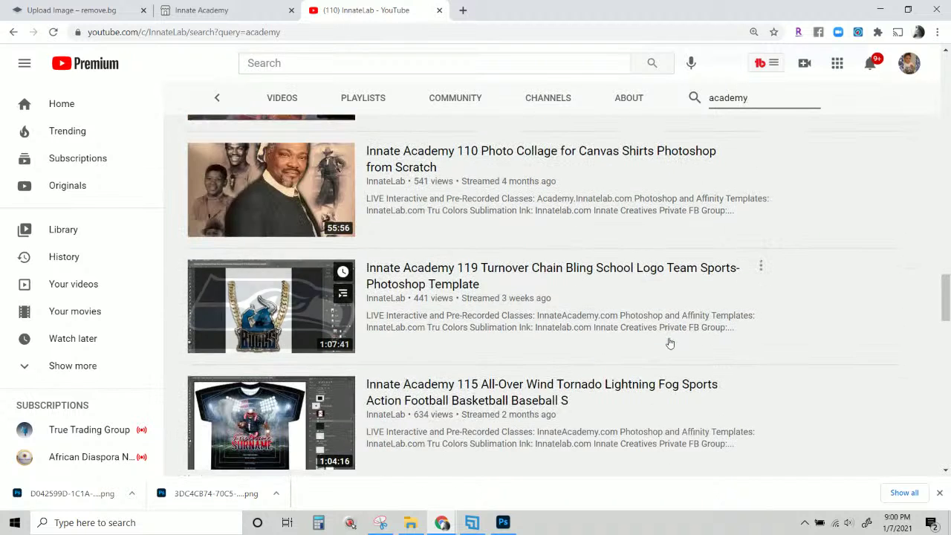
{"action": "scroll", "coordinate": [666, 341], "scroll_direction": "up", "scroll_amount": 5}
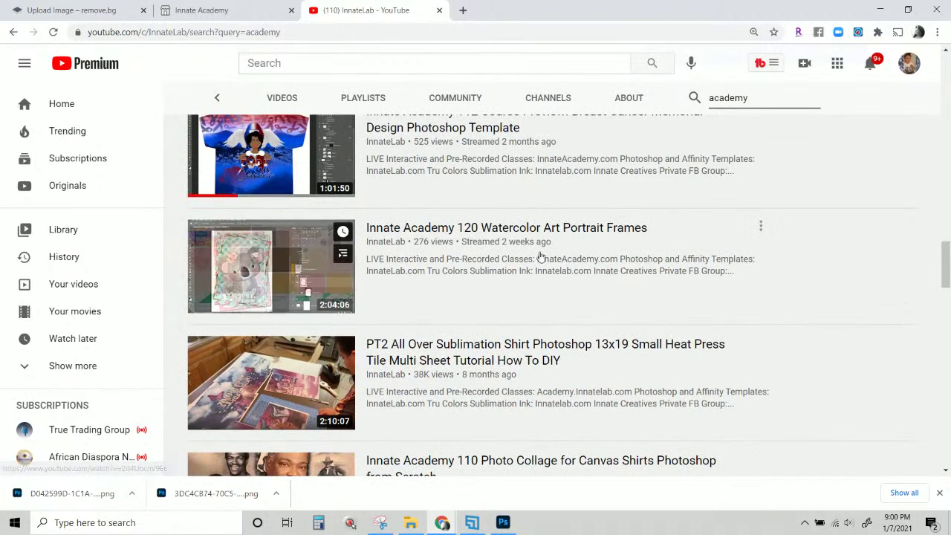
{"action": "scroll", "coordinate": [552, 274], "scroll_direction": "up", "scroll_amount": 3}
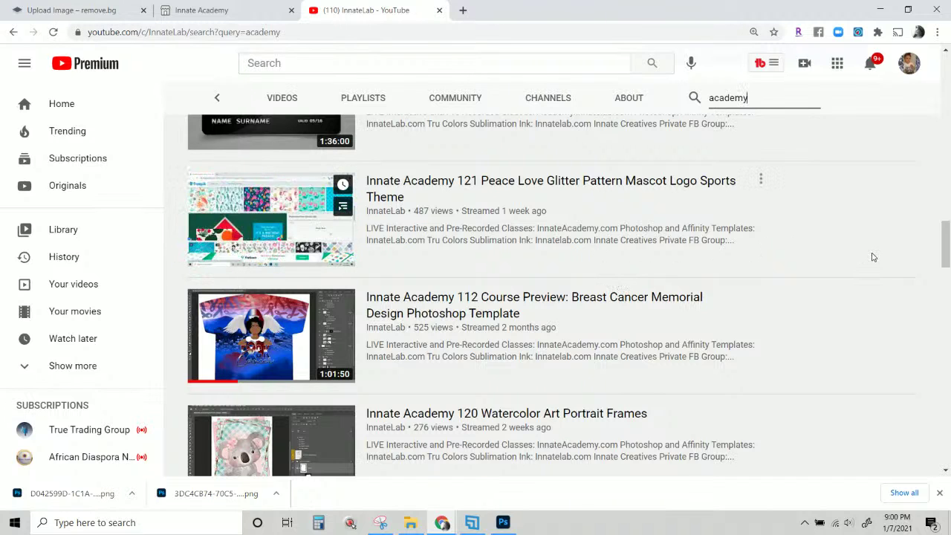
{"action": "scroll", "coordinate": [873, 257], "scroll_direction": "up", "scroll_amount": 3}
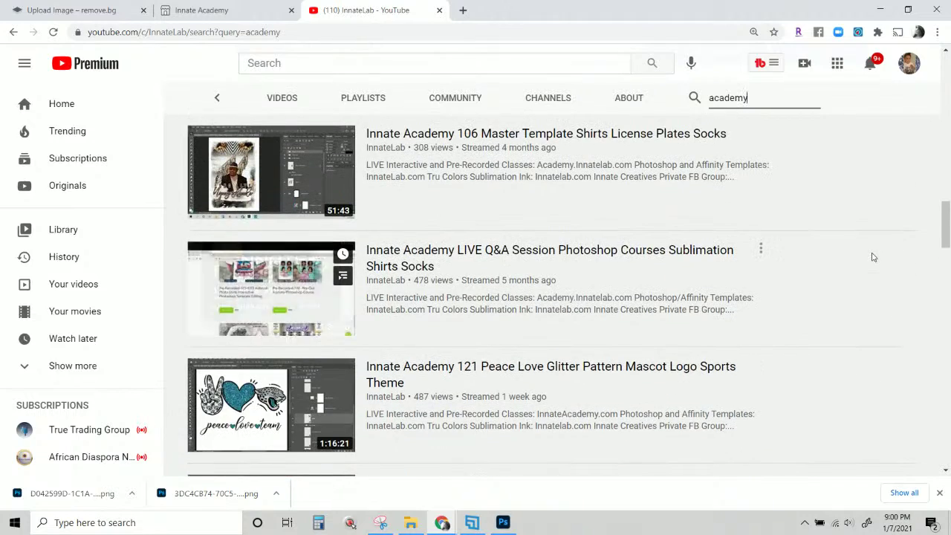
{"action": "scroll", "coordinate": [874, 257], "scroll_direction": "up", "scroll_amount": 4}
{"action": "scroll", "coordinate": [873, 257], "scroll_direction": "up", "scroll_amount": 12}
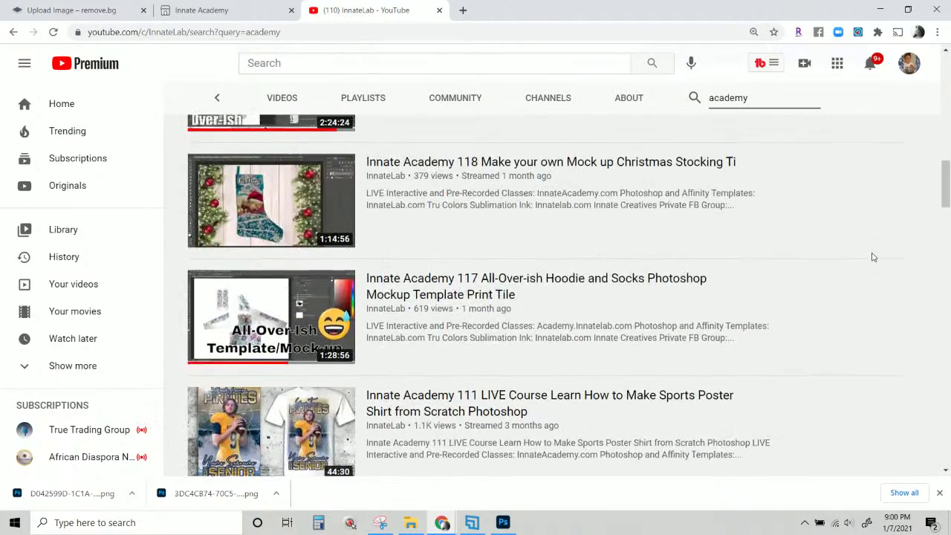
{"action": "scroll", "coordinate": [873, 257], "scroll_direction": "up", "scroll_amount": 2}
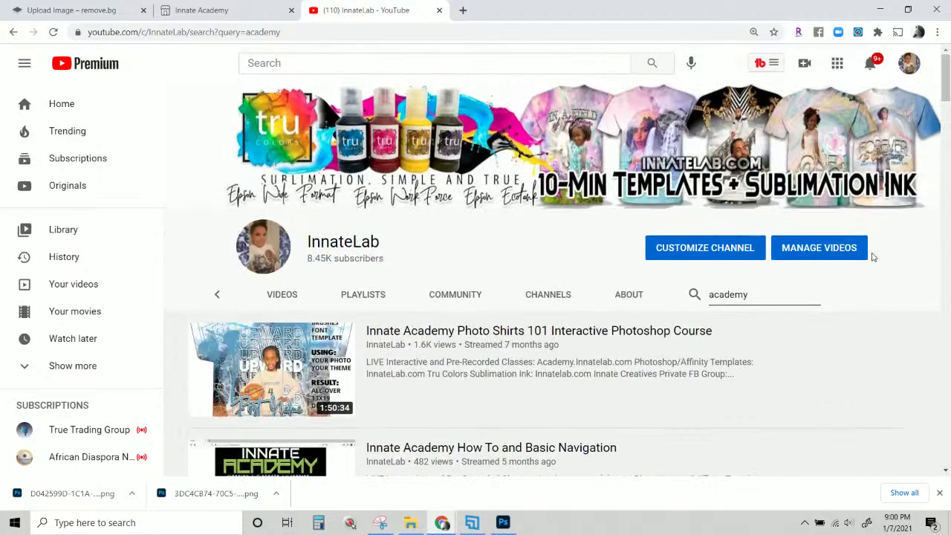
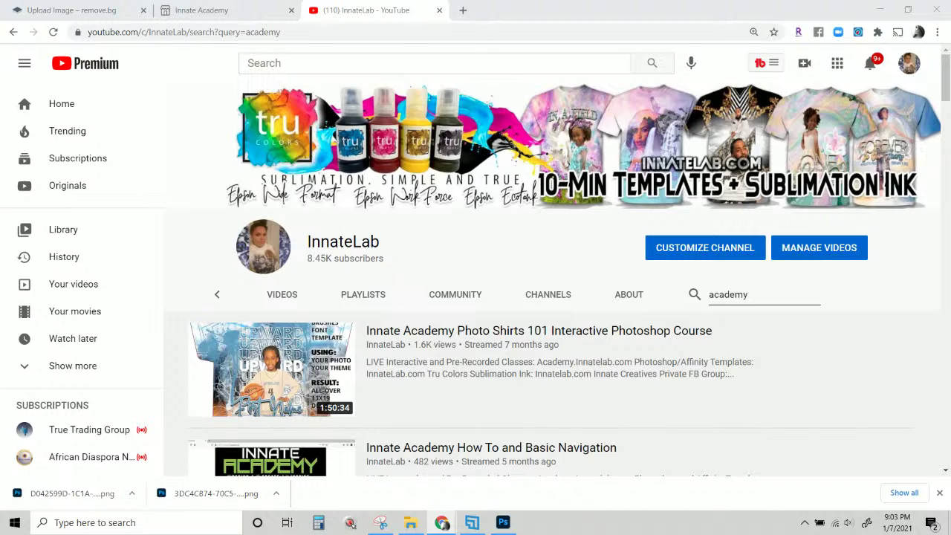
{"action": "left_click", "coordinate": [402, 21]}
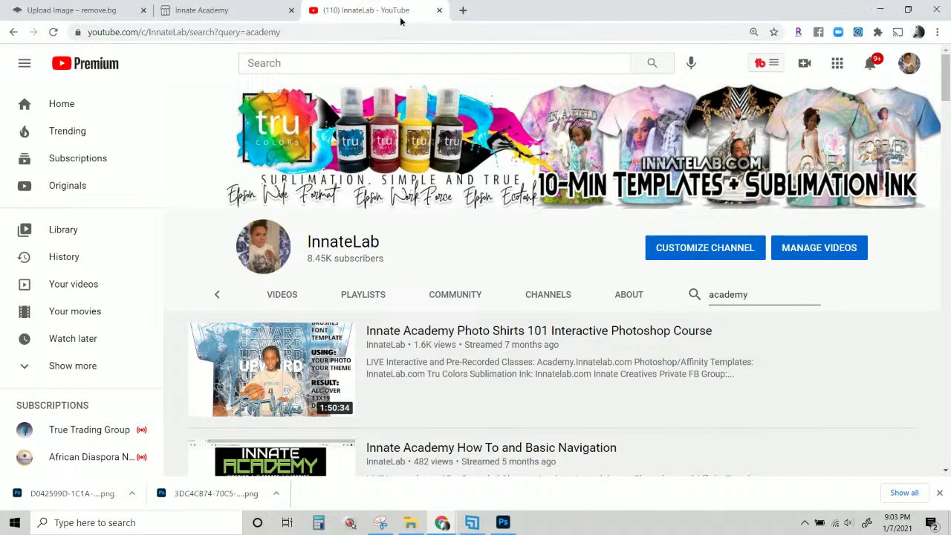